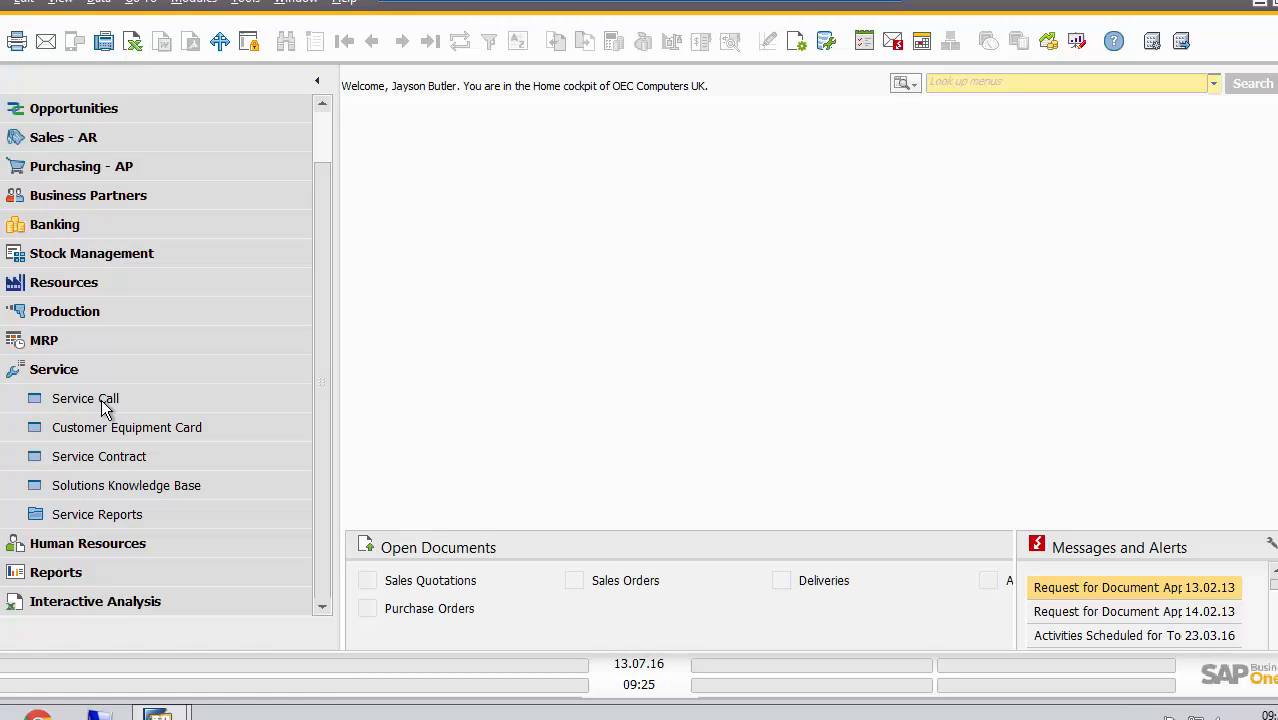
Open a new service call in a maximized window and select SG Electronics as its customer by customer code, keeping the default contact person
left_click(101, 399)
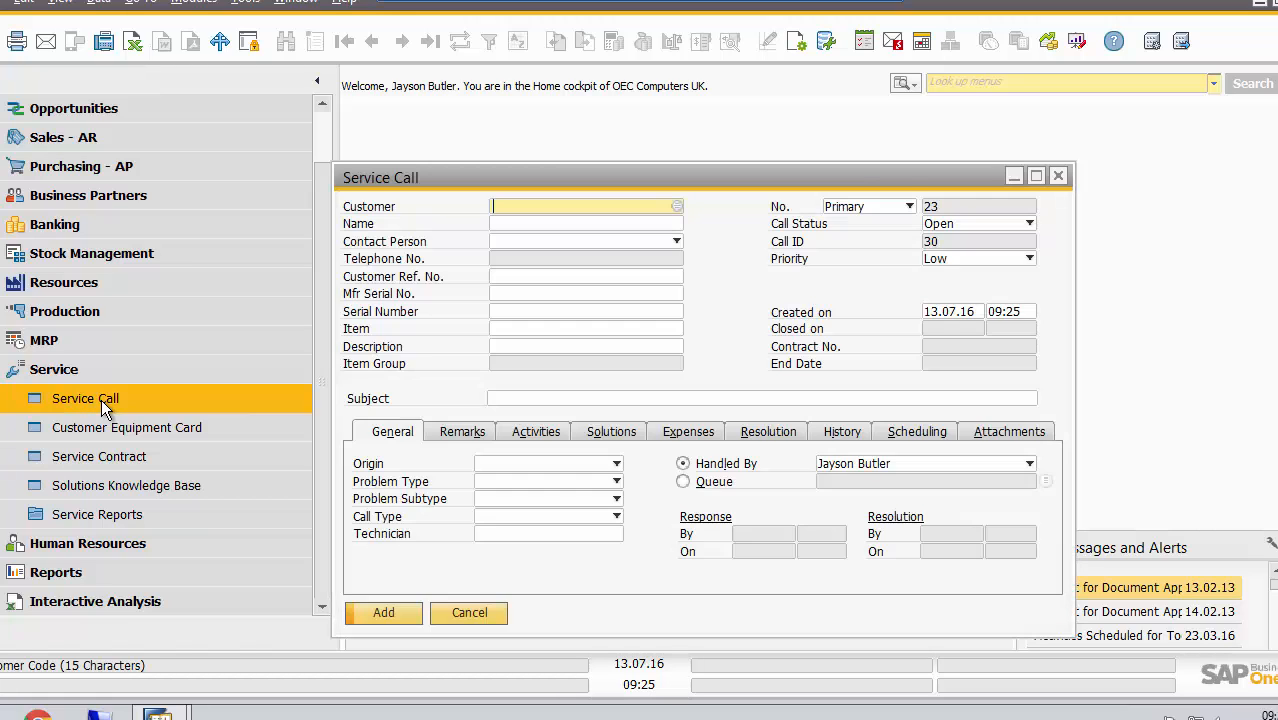
left_click(1036, 176)
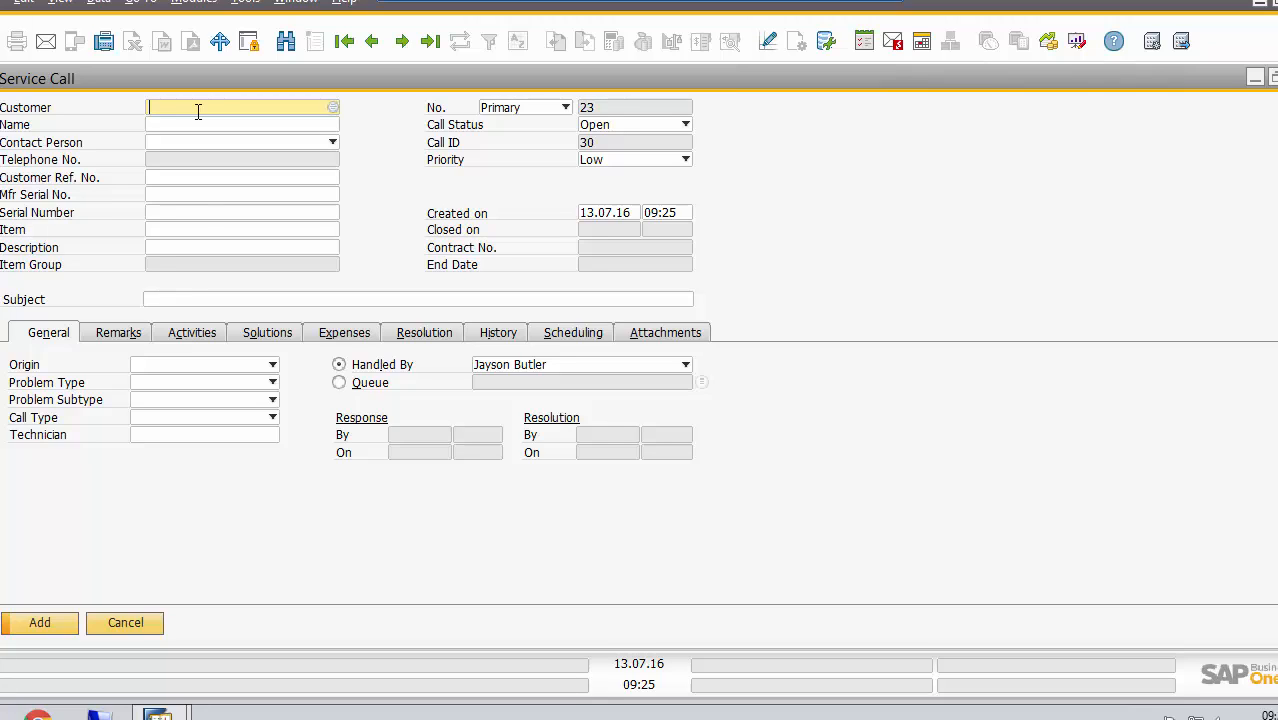
type("c60000")
key("Tab")
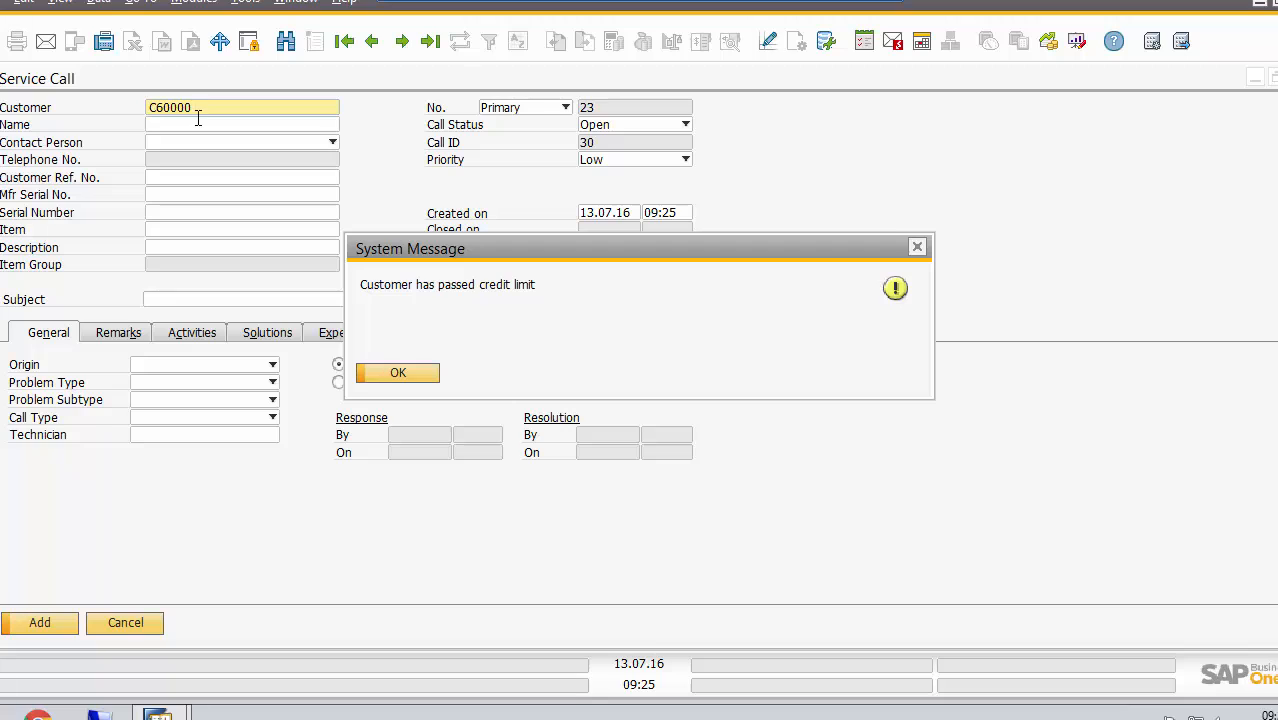
left_click(399, 372)
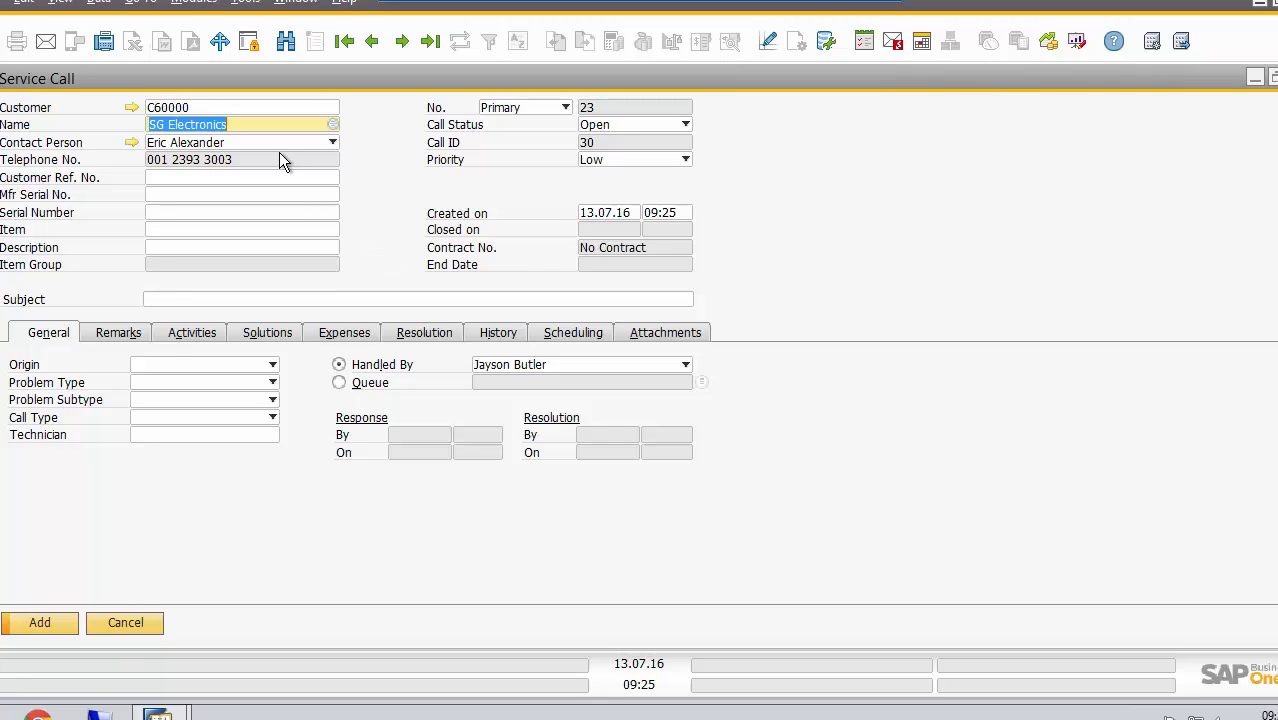
left_click(330, 143)
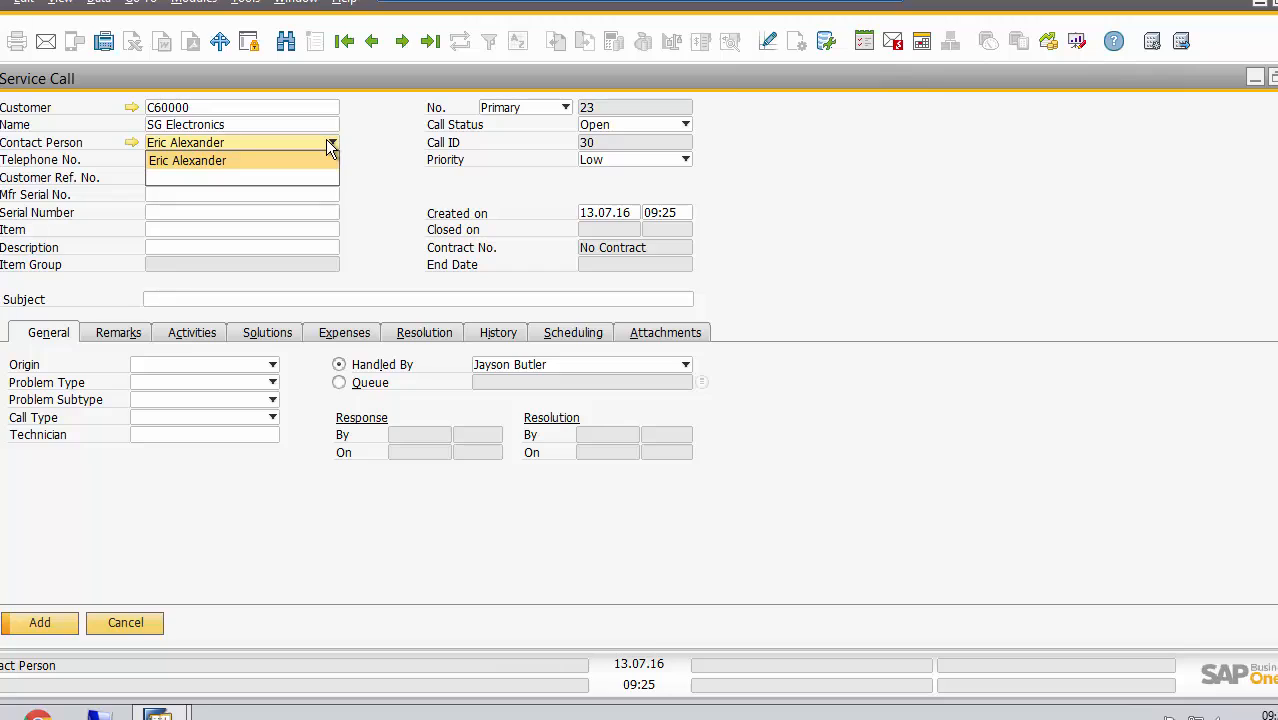
left_click(328, 141)
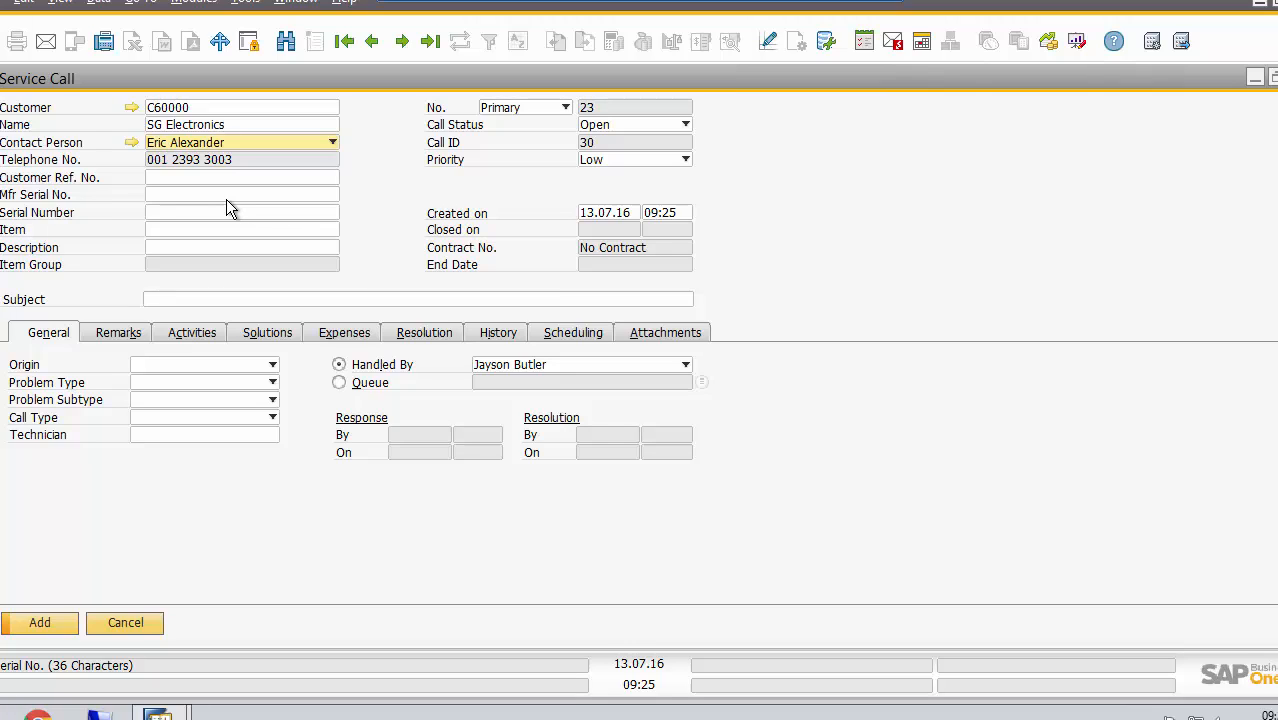
Choose the customer's equipment with serial number S1-000051, Server Point 10000, for the service call
left_click(166, 214)
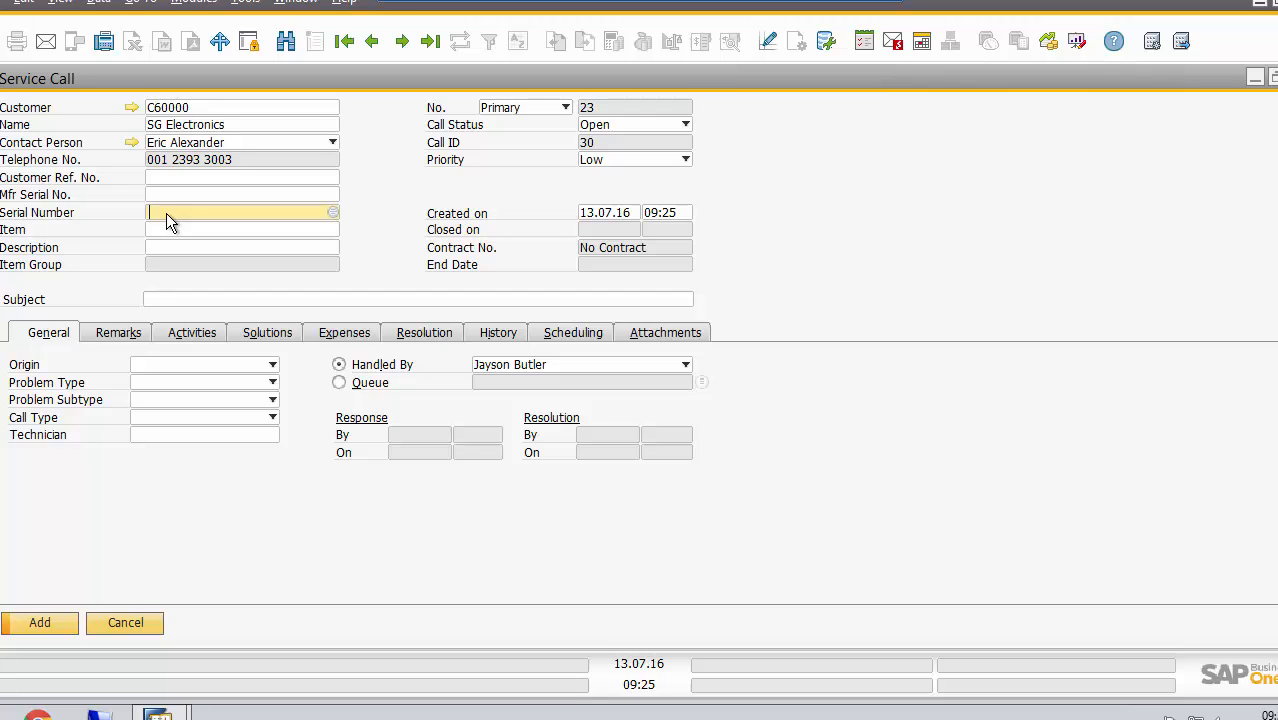
key("Tab")
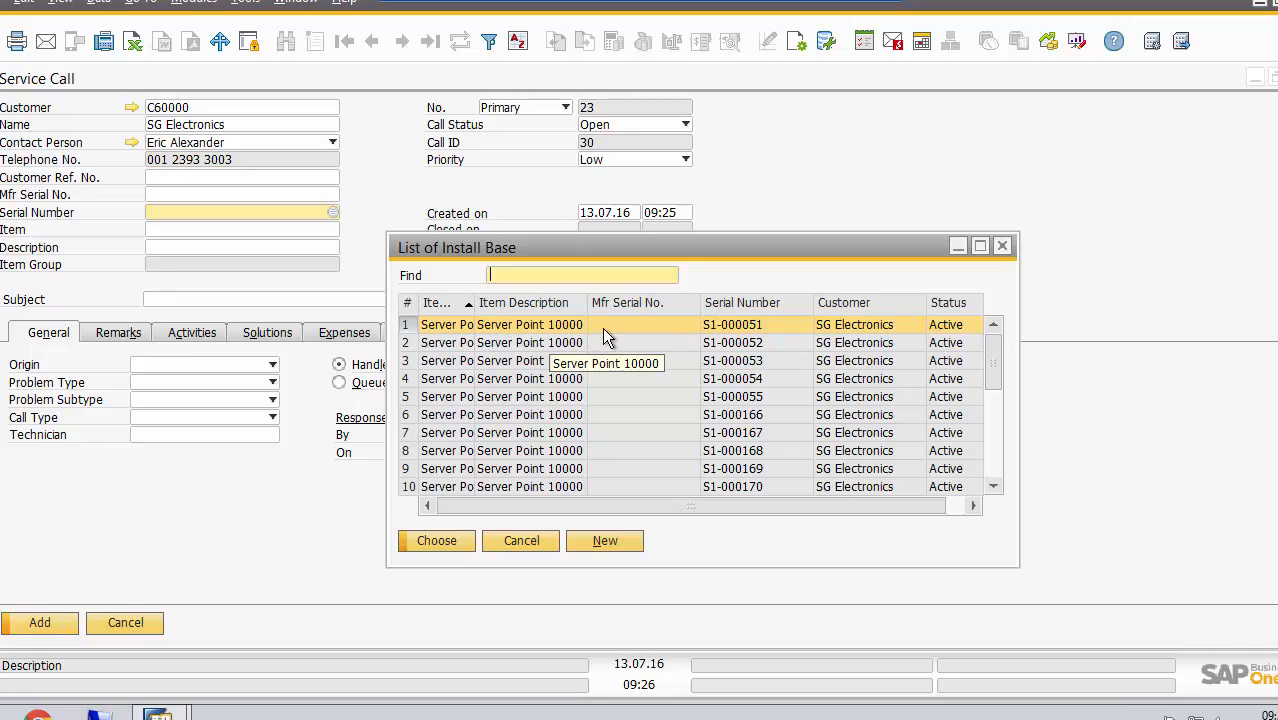
left_click(441, 539)
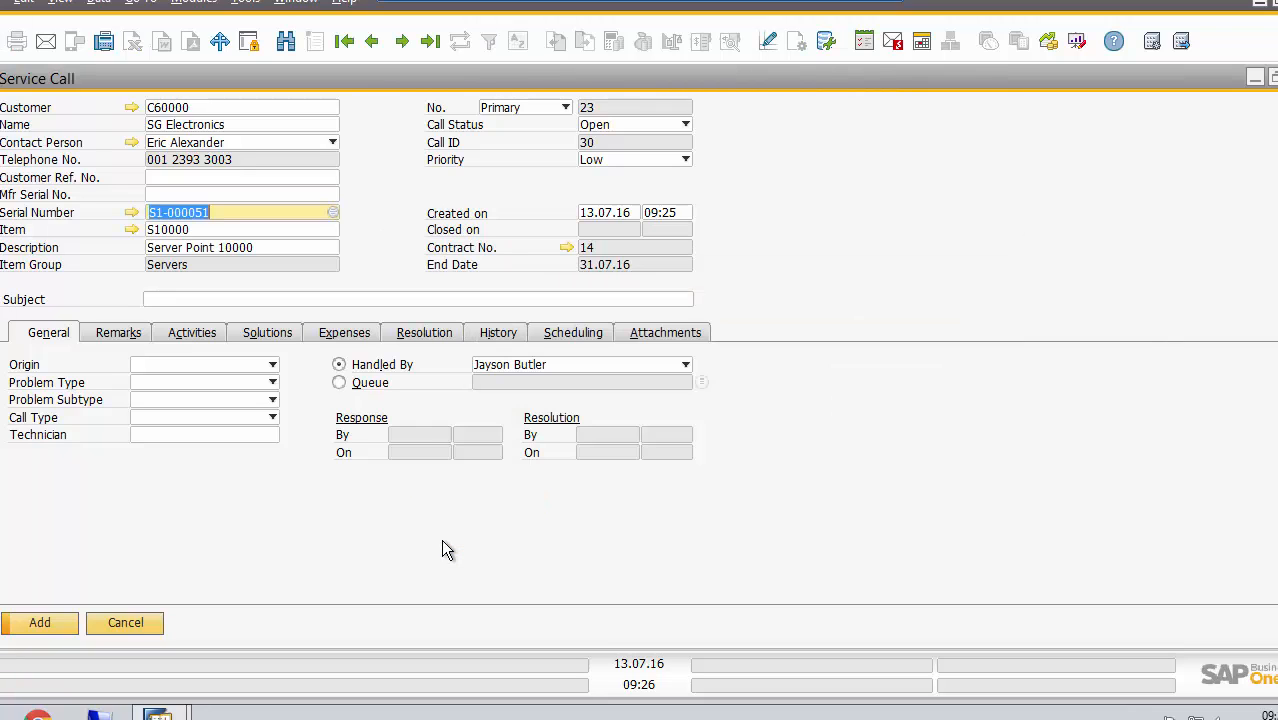
Enter "Error on server" as the subject of the service call
left_click(209, 303)
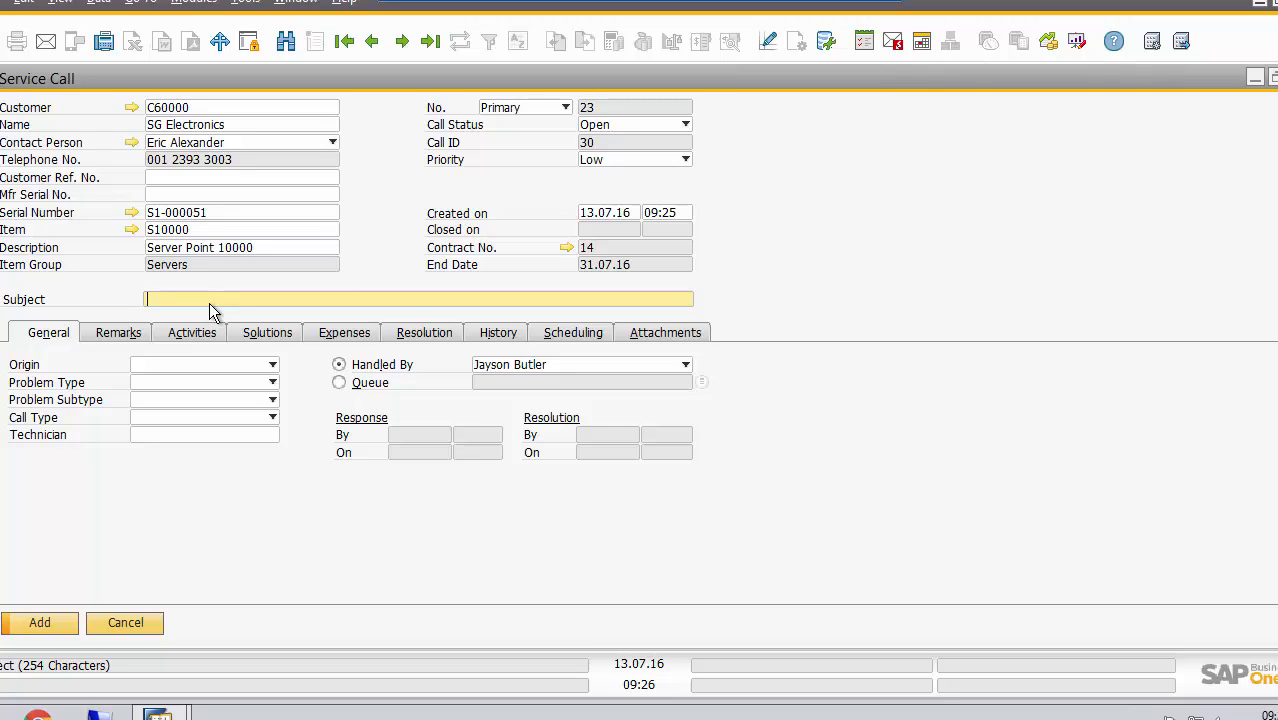
type("Error on server")
Set the origin of the service call to Telephone No
left_click(271, 370)
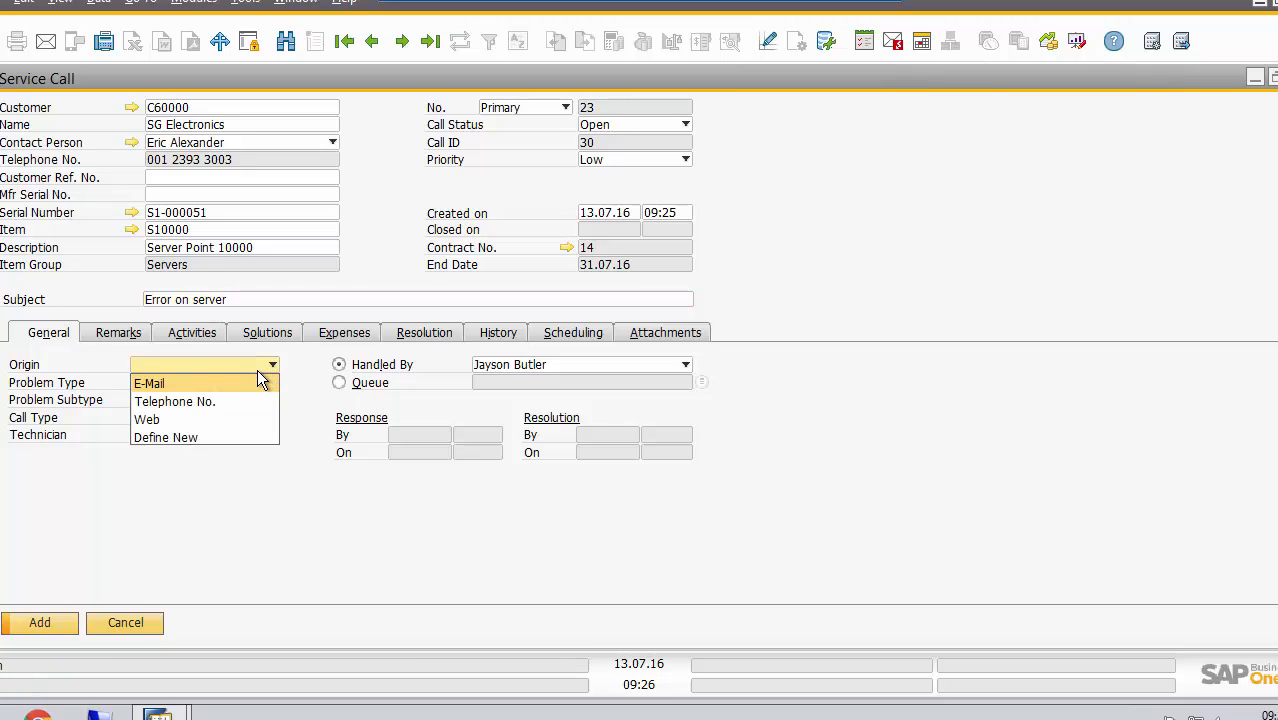
left_click(250, 383)
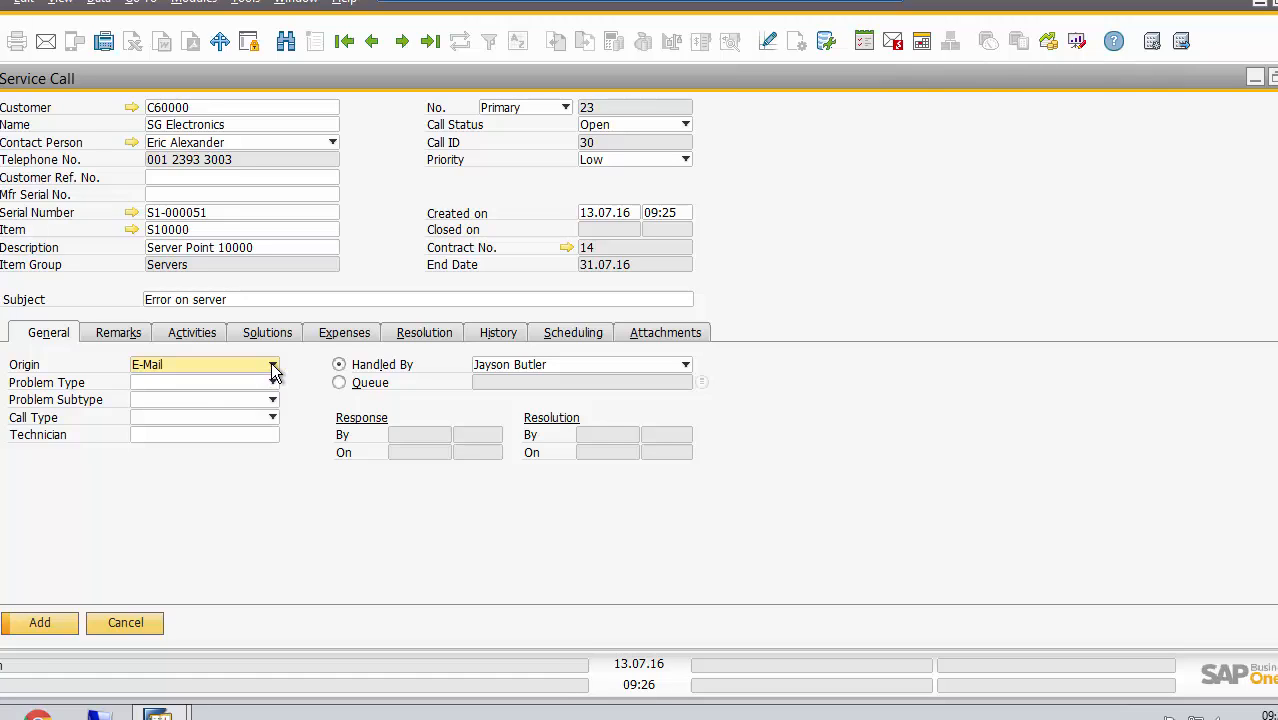
left_click(271, 366)
left_click(233, 400)
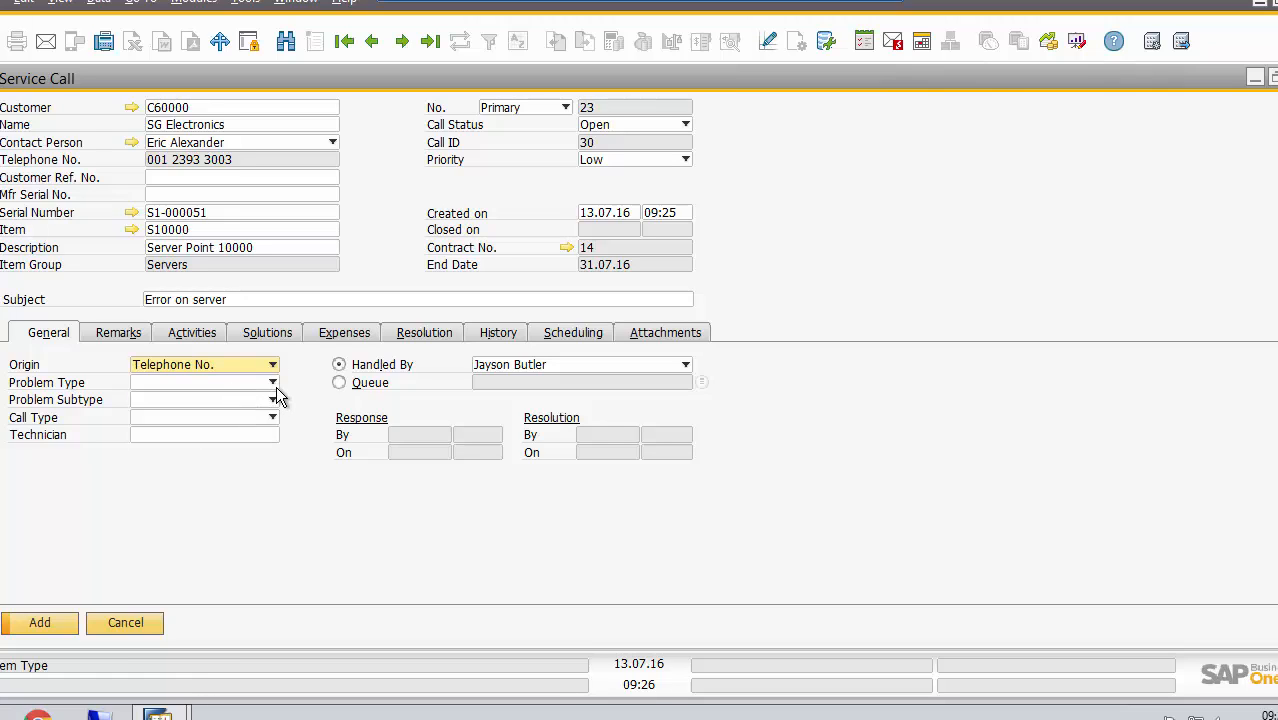
Classify the service call with problem type Server Error, problem subtype RAM and call type Repair
left_click(271, 383)
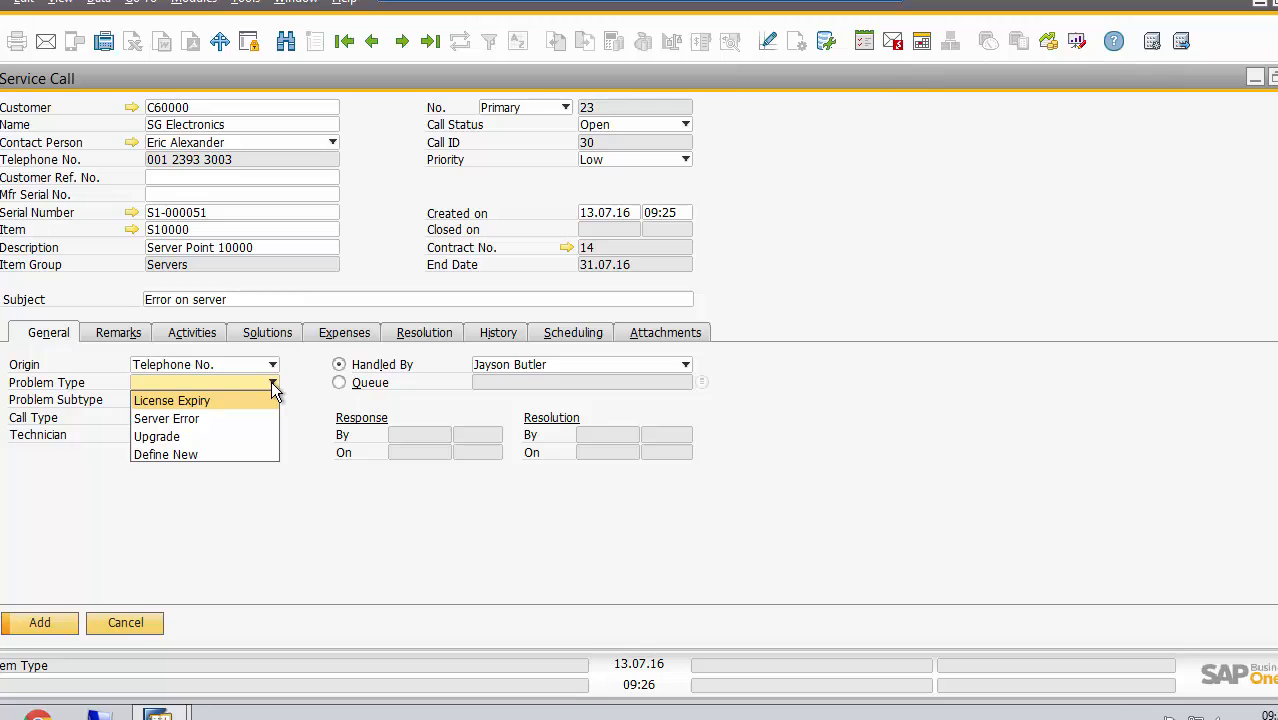
left_click(221, 418)
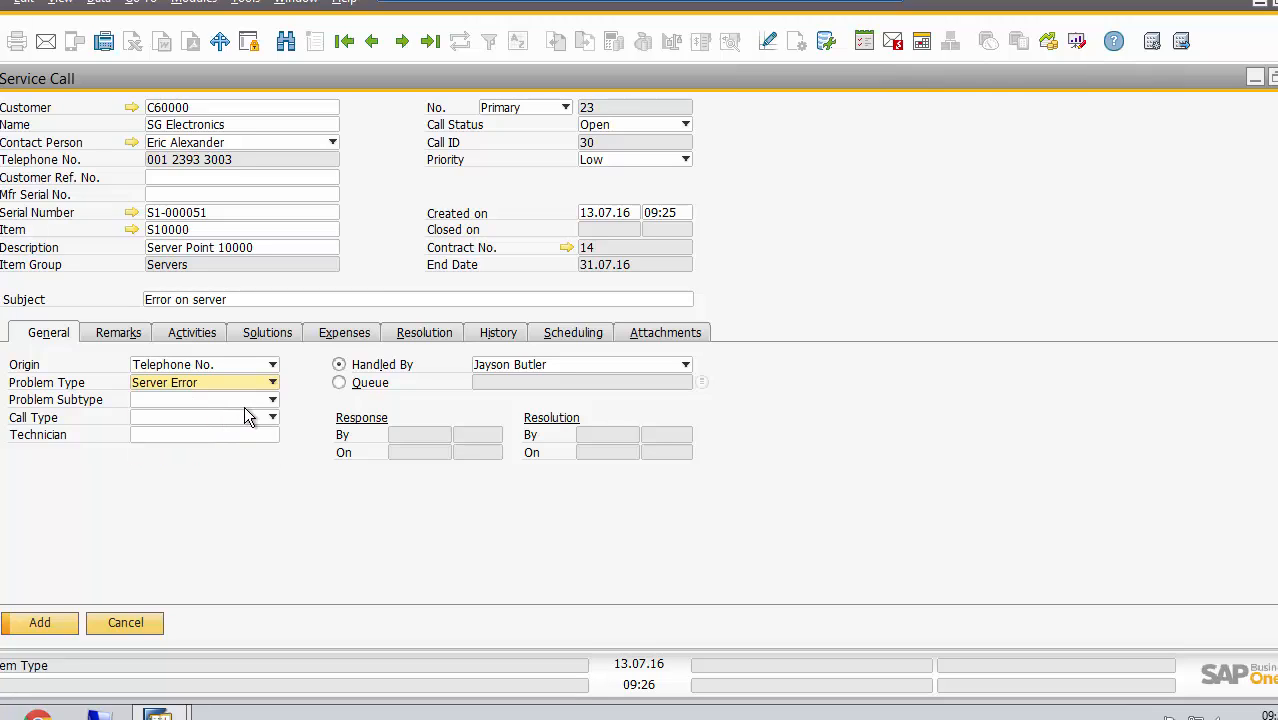
left_click(273, 401)
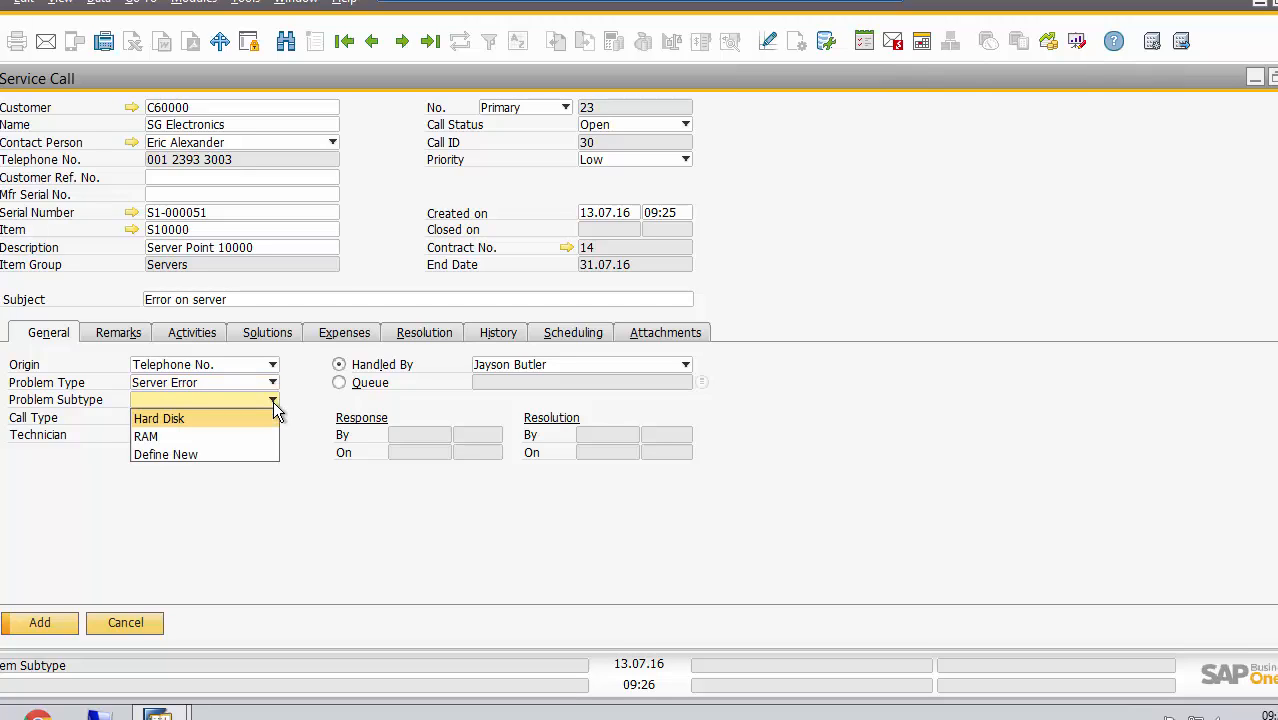
left_click(181, 435)
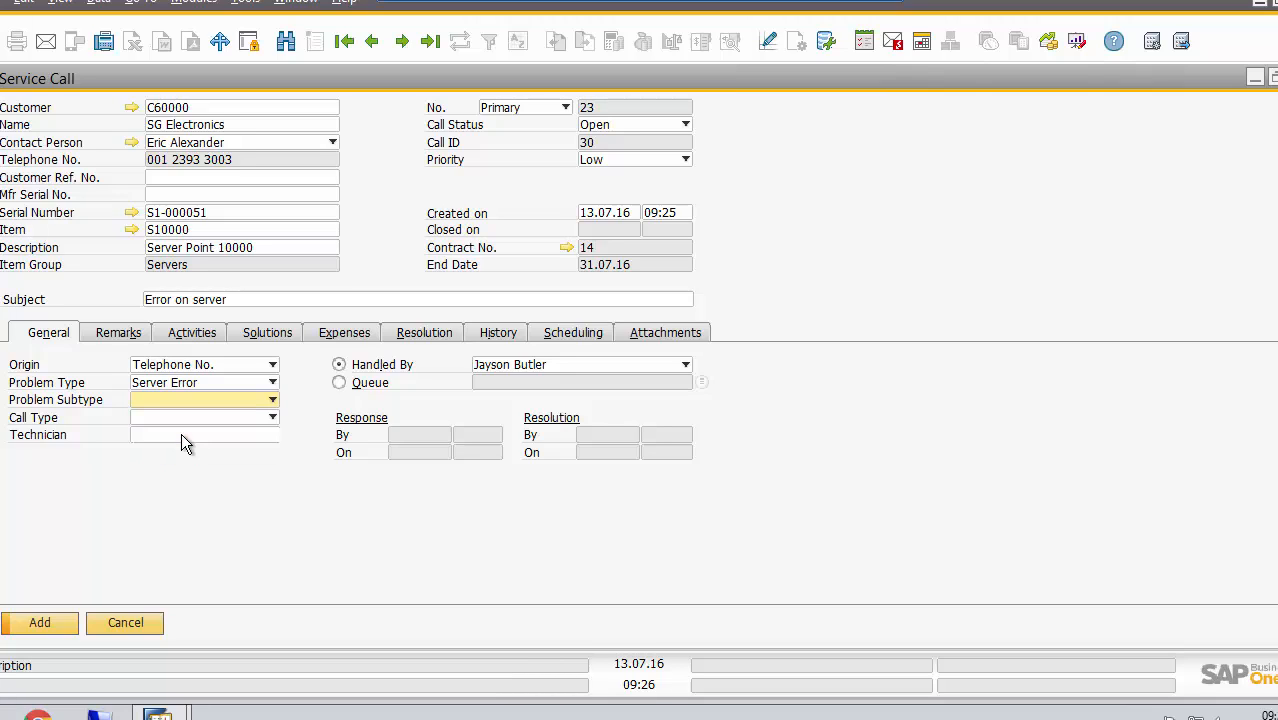
left_click(271, 419)
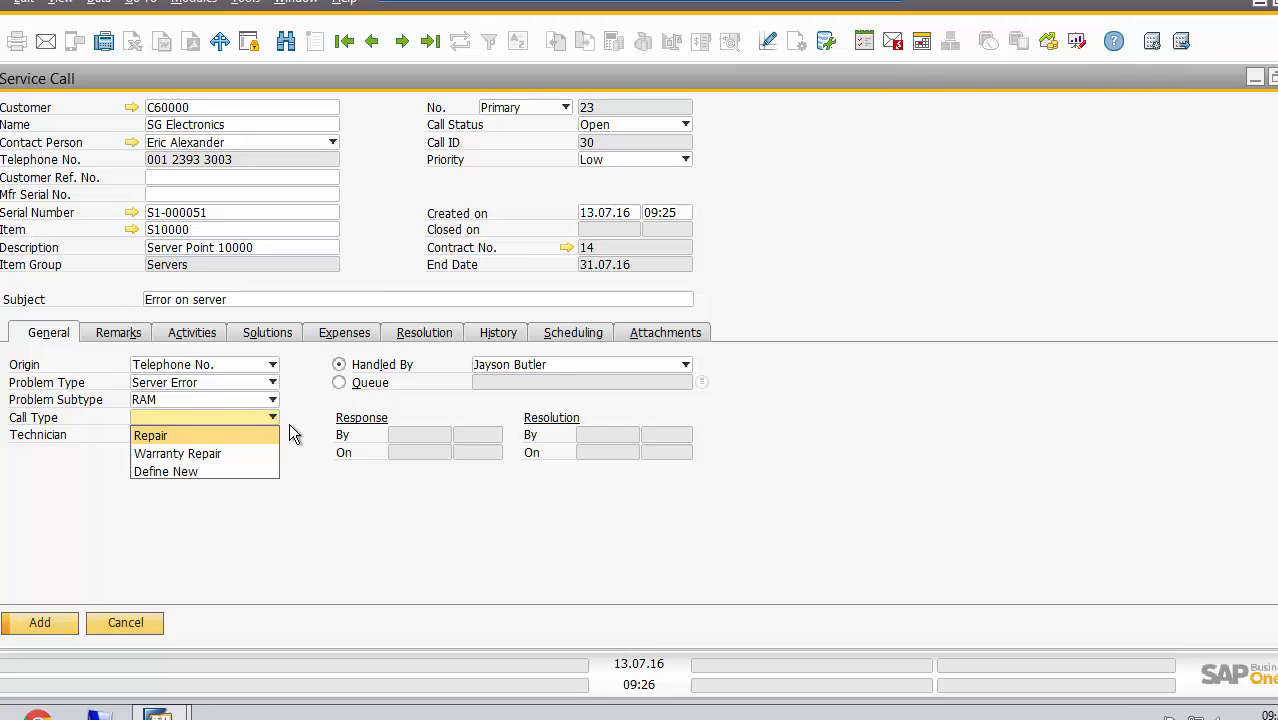
left_click(215, 438)
left_click(204, 436)
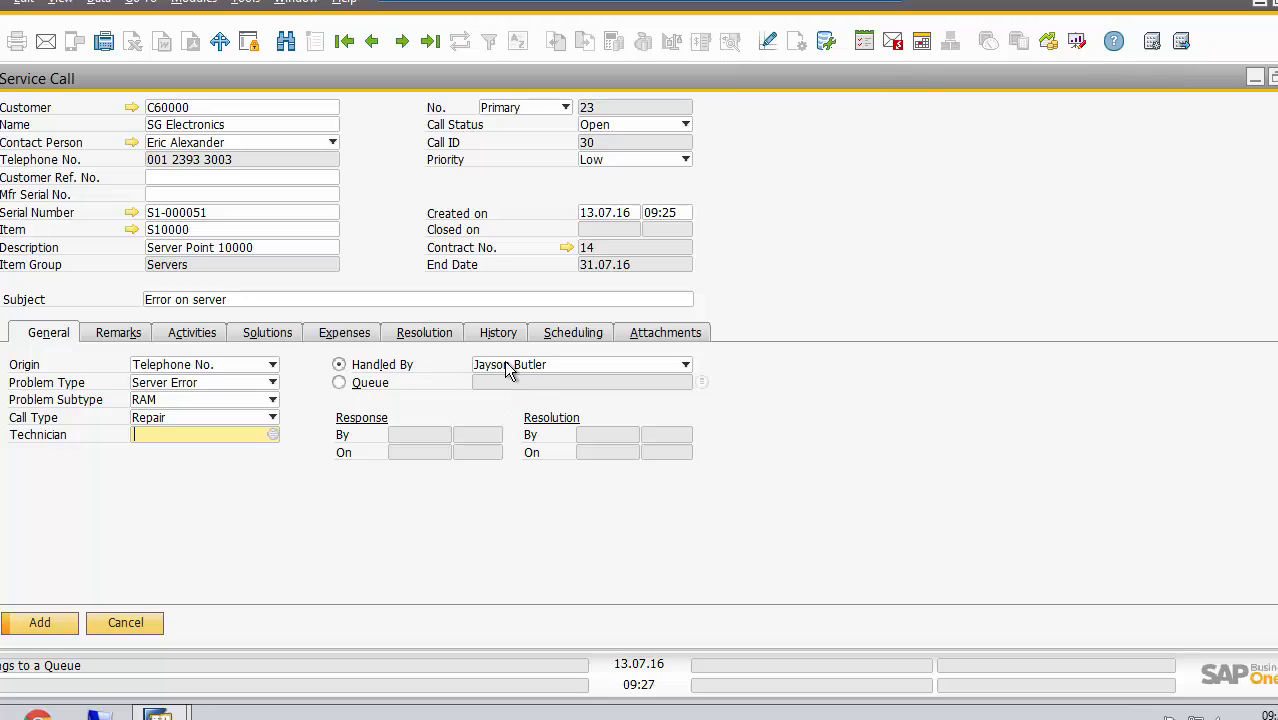
Try assigning the service call to the Servers queue, and return it to handling by an individual user
left_click(346, 388)
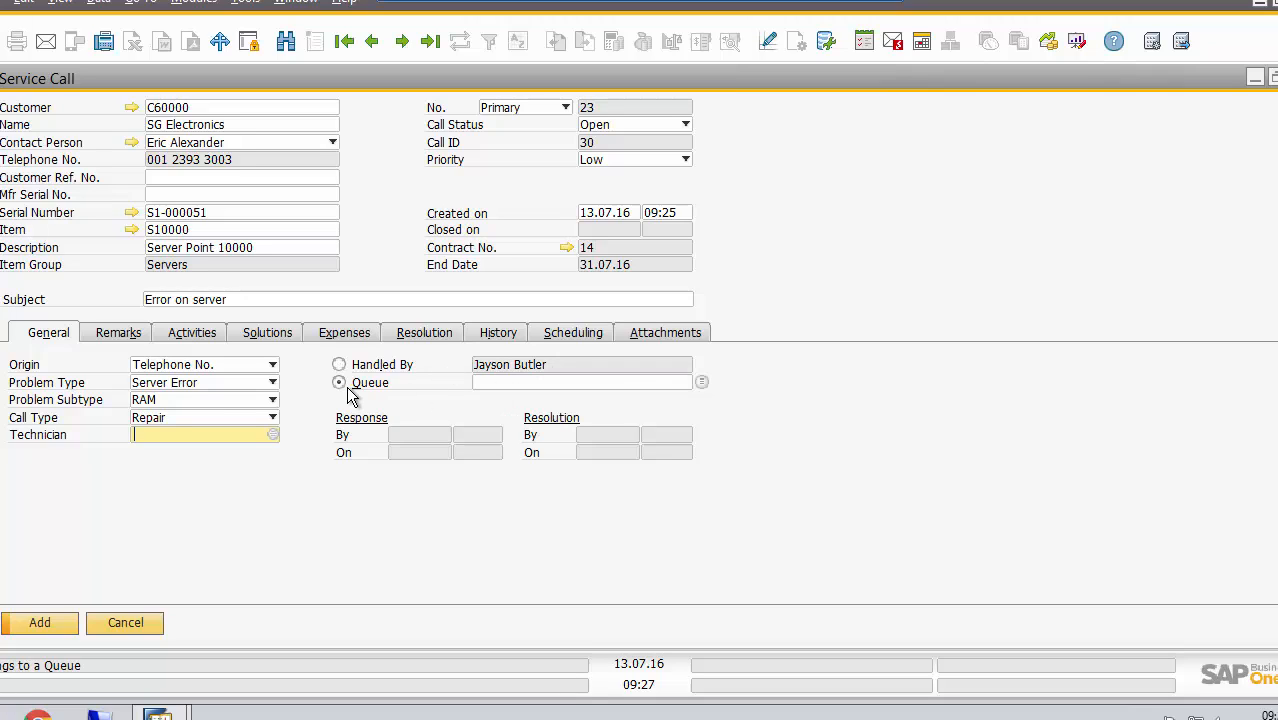
left_click(645, 382)
key("Tab")
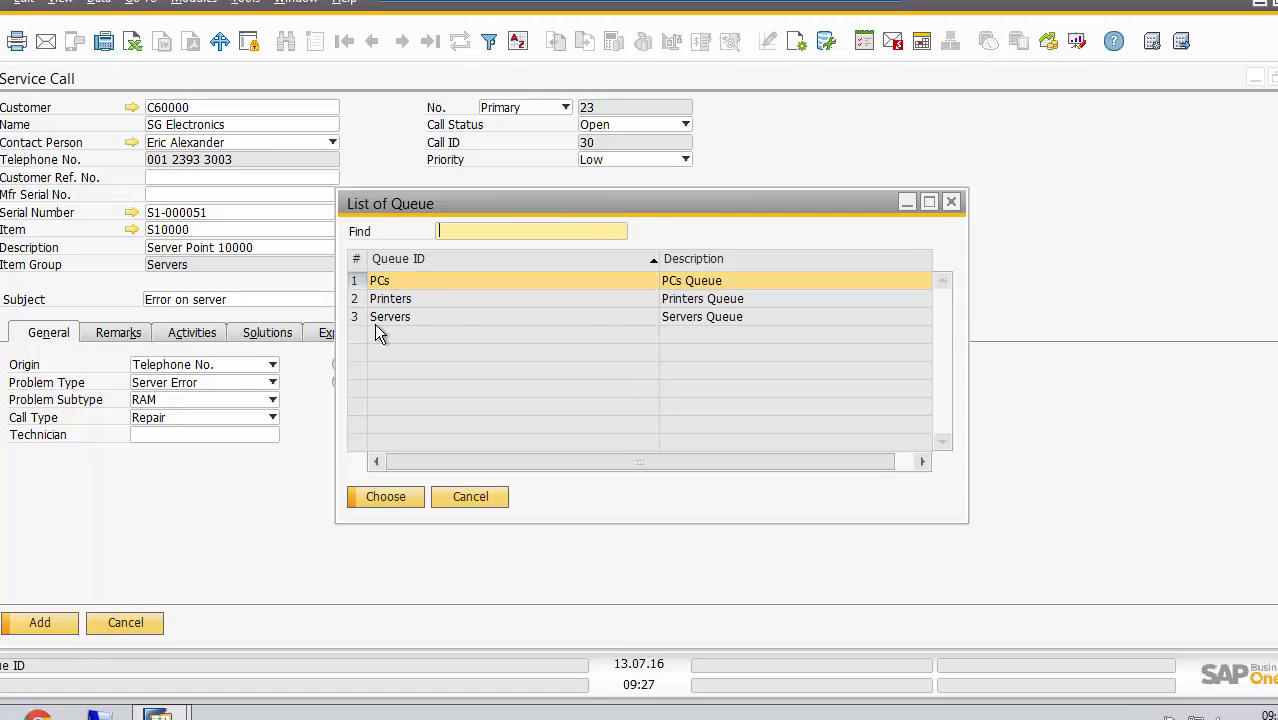
left_click(400, 318)
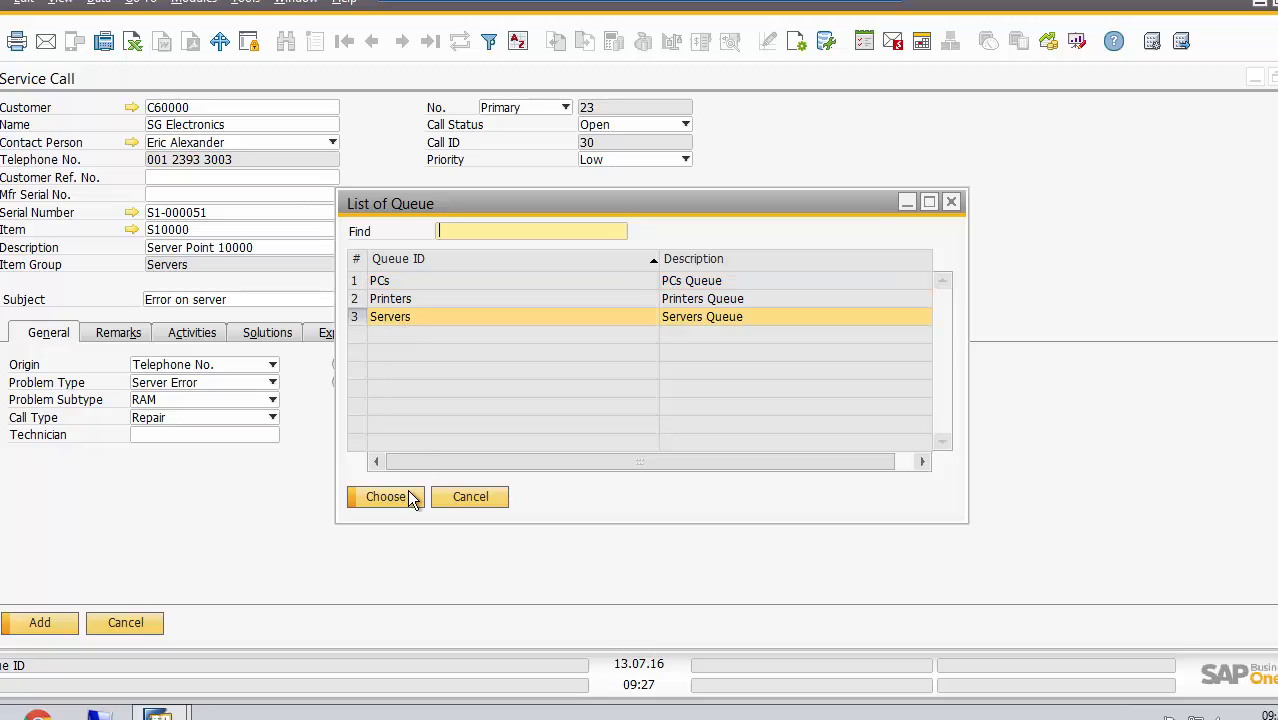
left_click(407, 498)
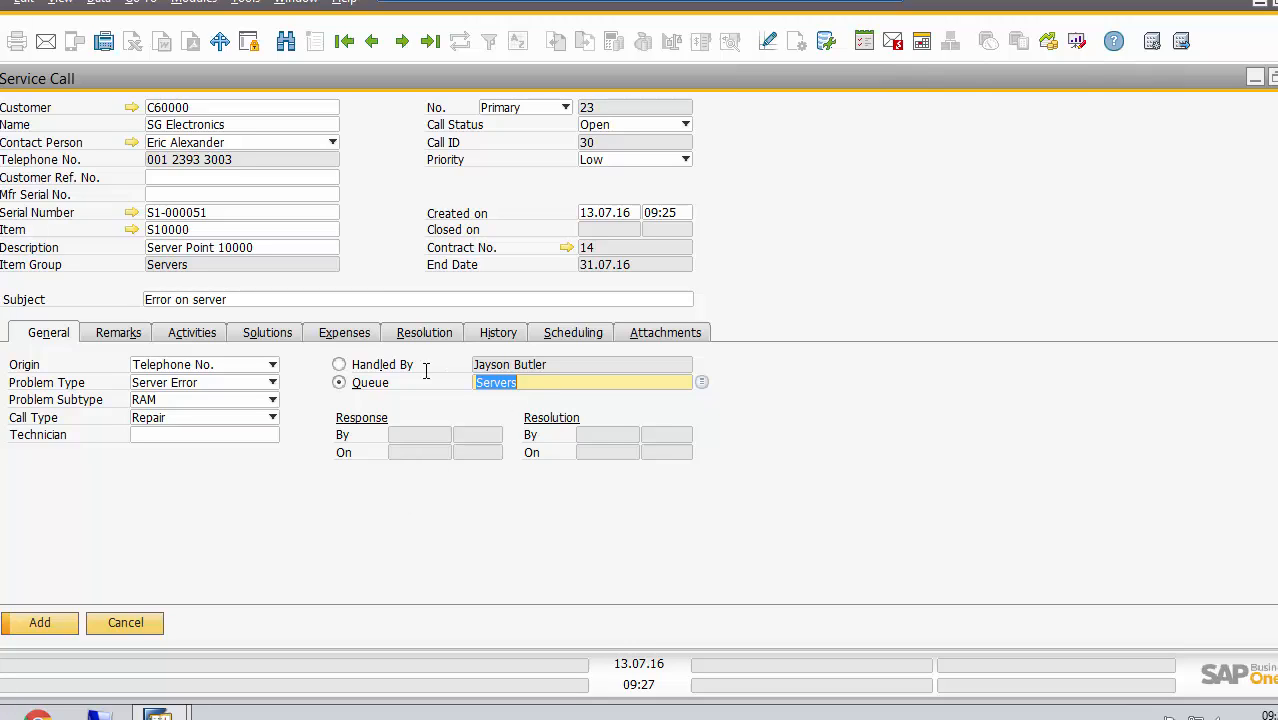
left_click(340, 366)
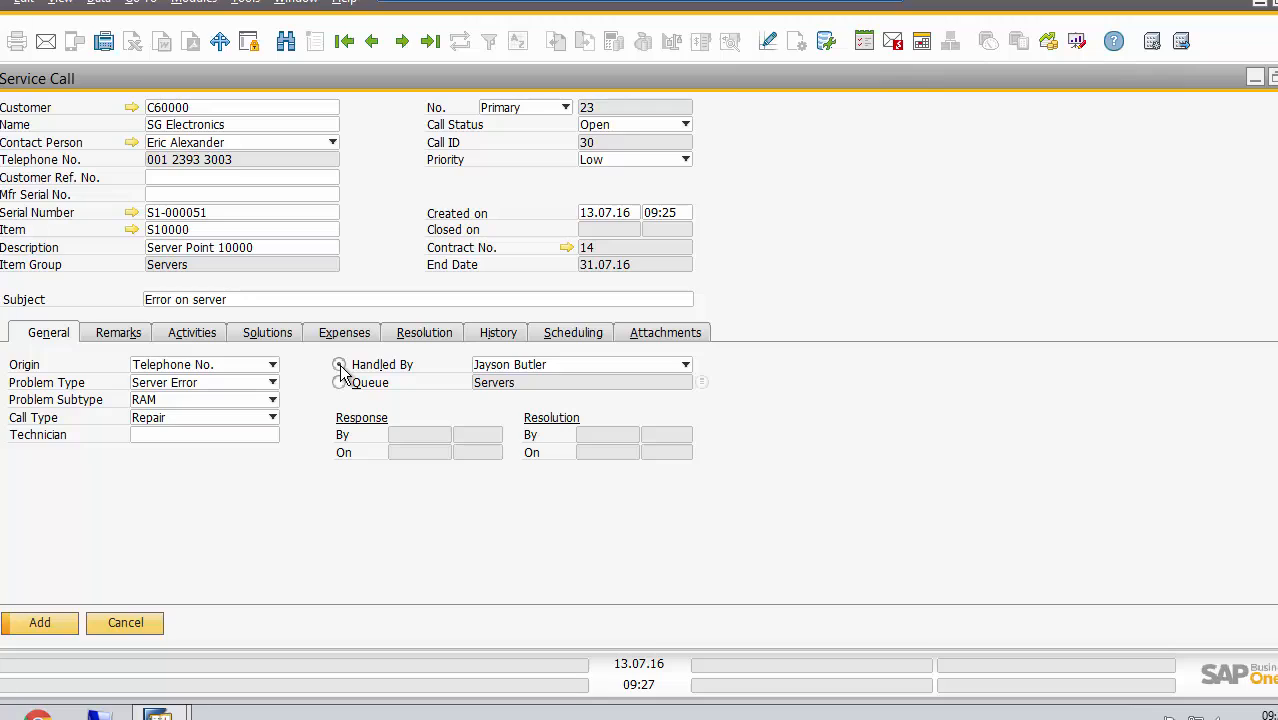
Enter "RAM failure one module" as the remarks of the service call
left_click(120, 332)
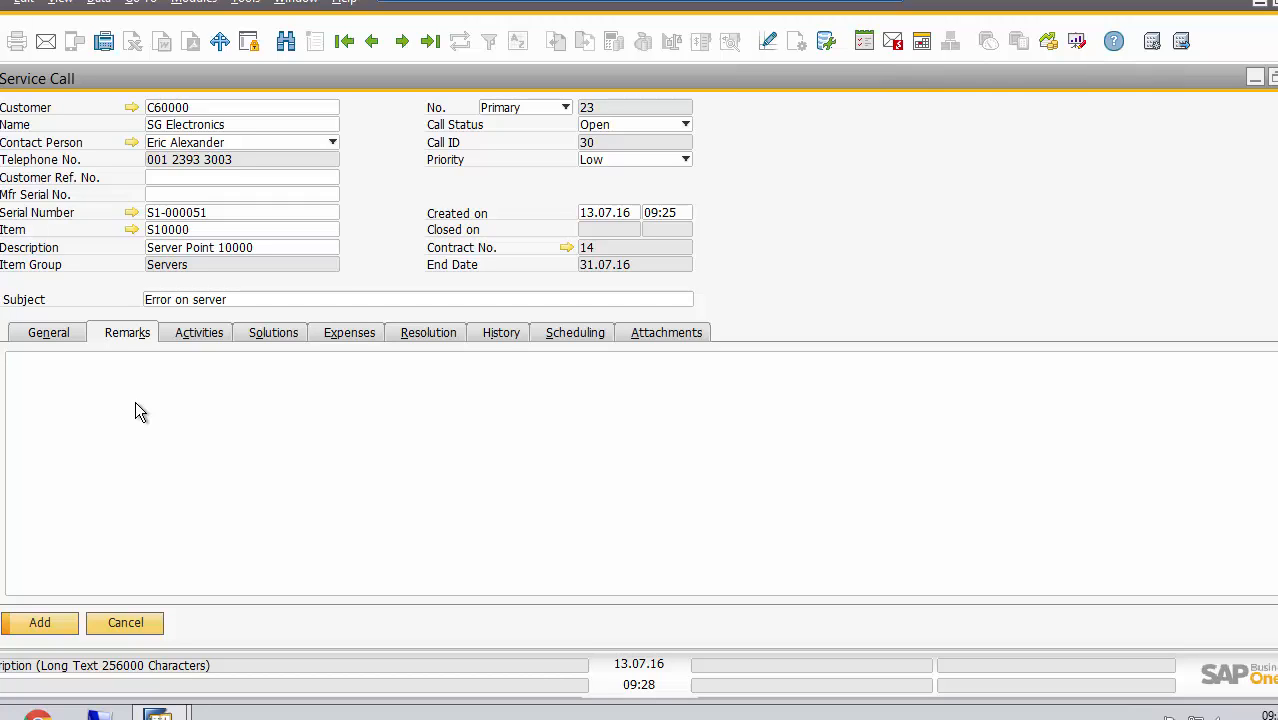
left_click(135, 402)
type("RAM failure ")
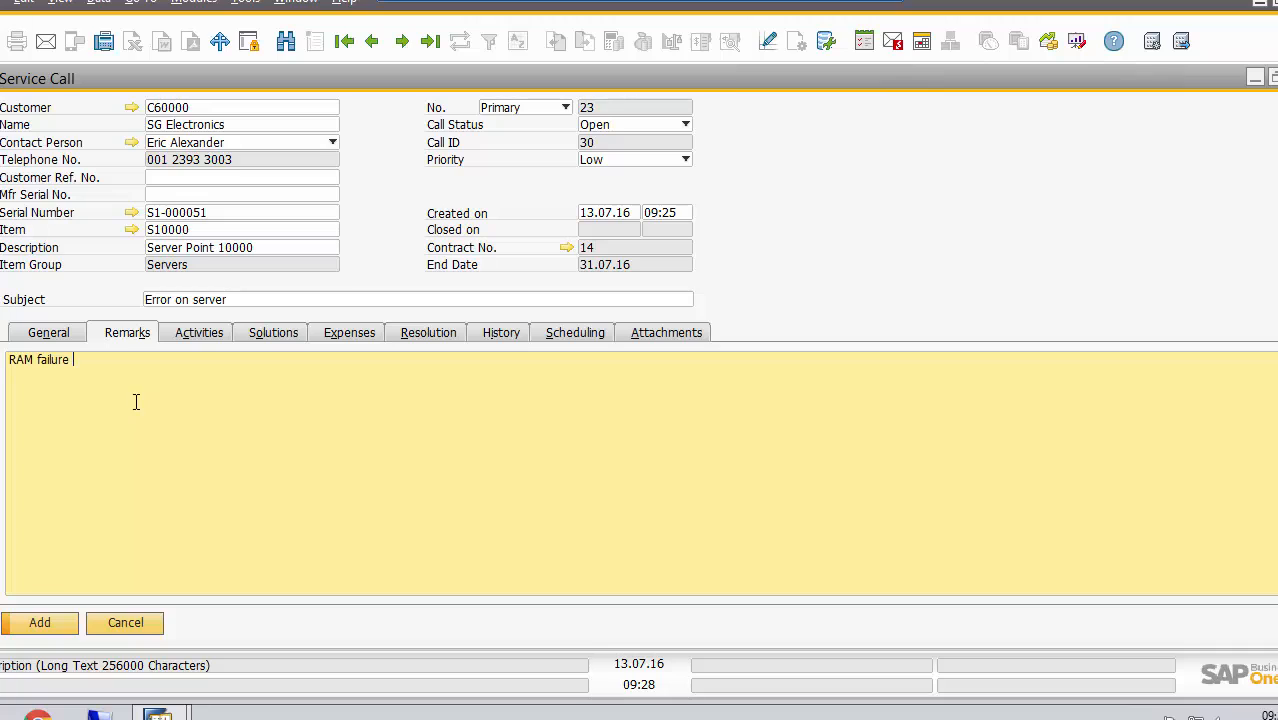
type("one module")
left_click(203, 334)
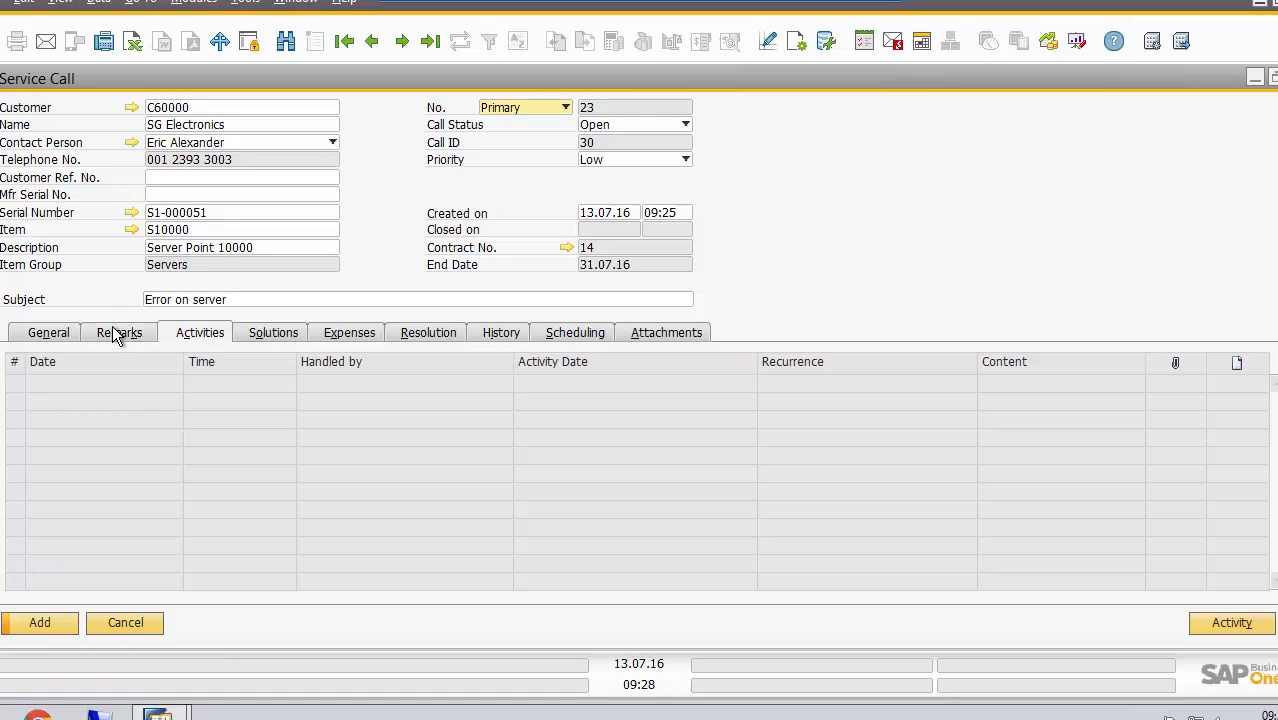
left_click(120, 334)
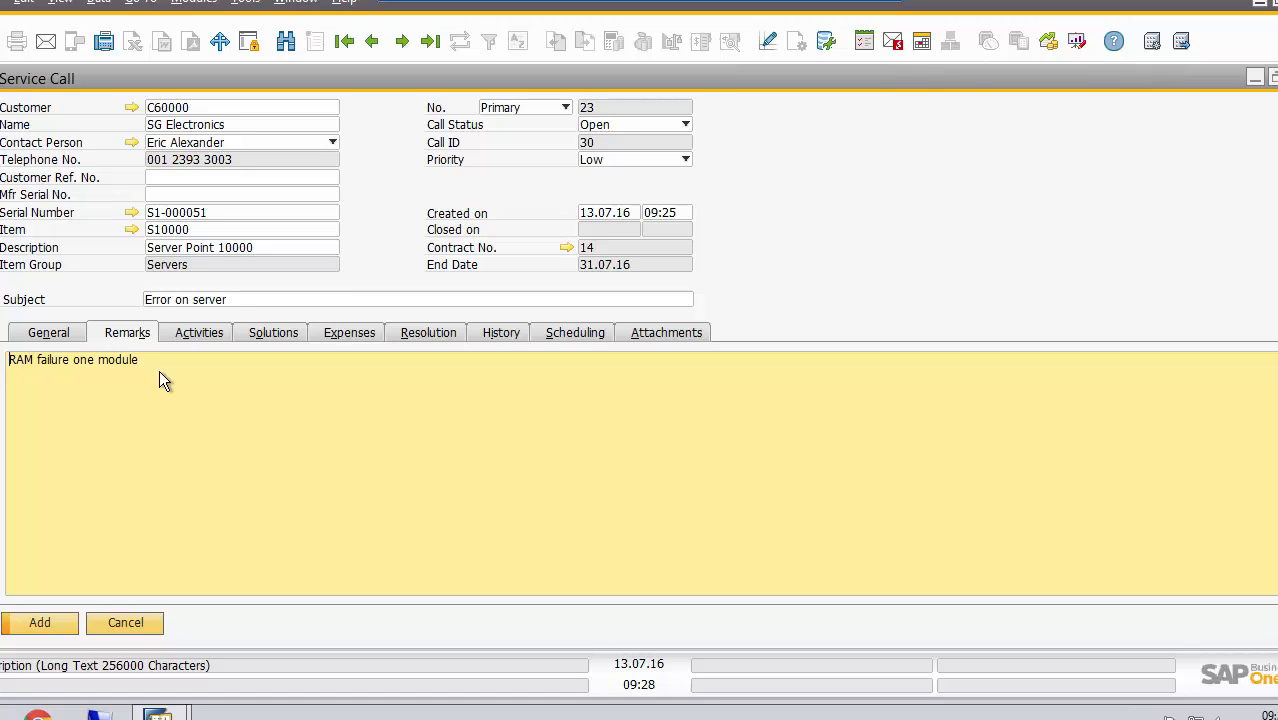
left_click(674, 335)
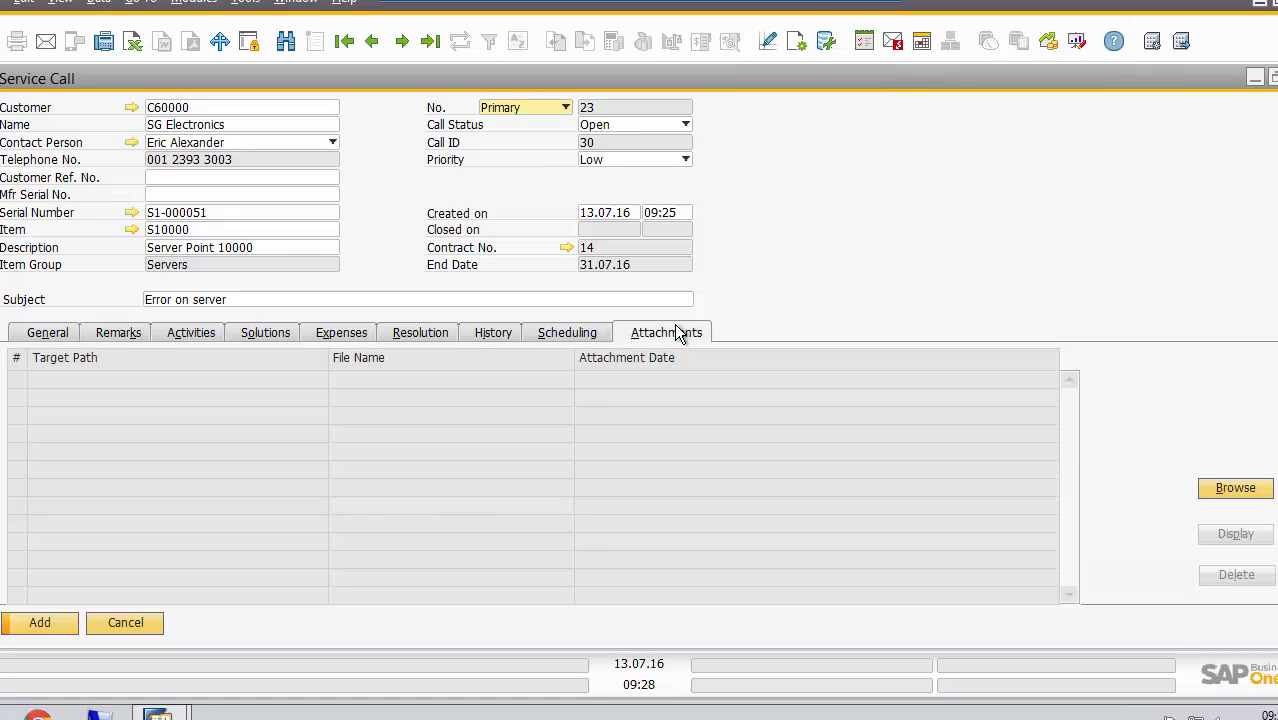
Create a new activity from the service call and set it to Task, keeping the General type
left_click(173, 338)
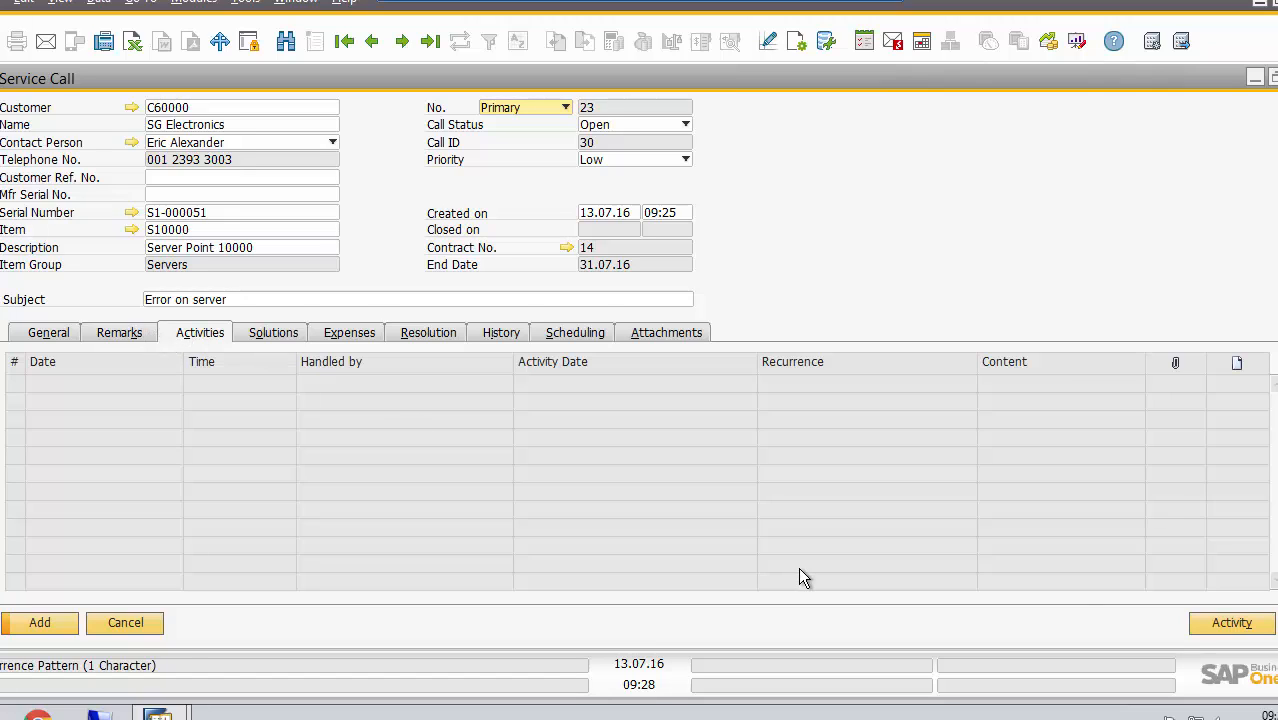
left_click(1236, 628)
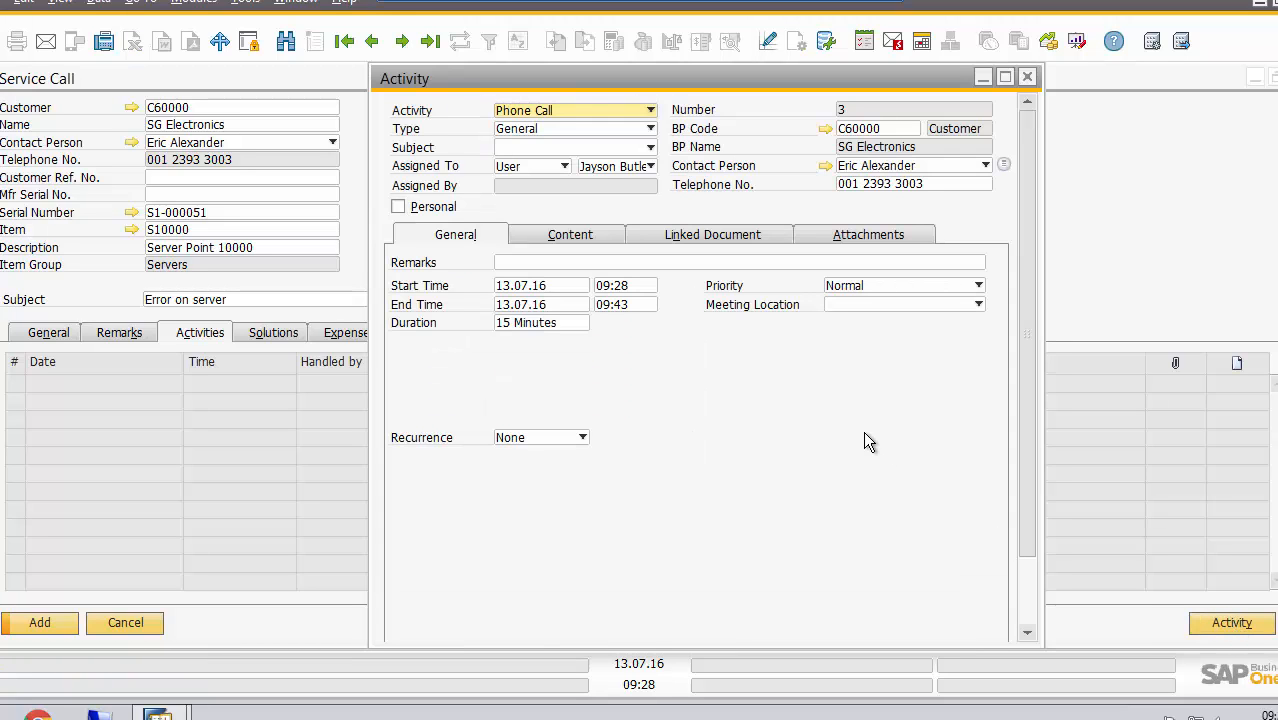
left_click(650, 130)
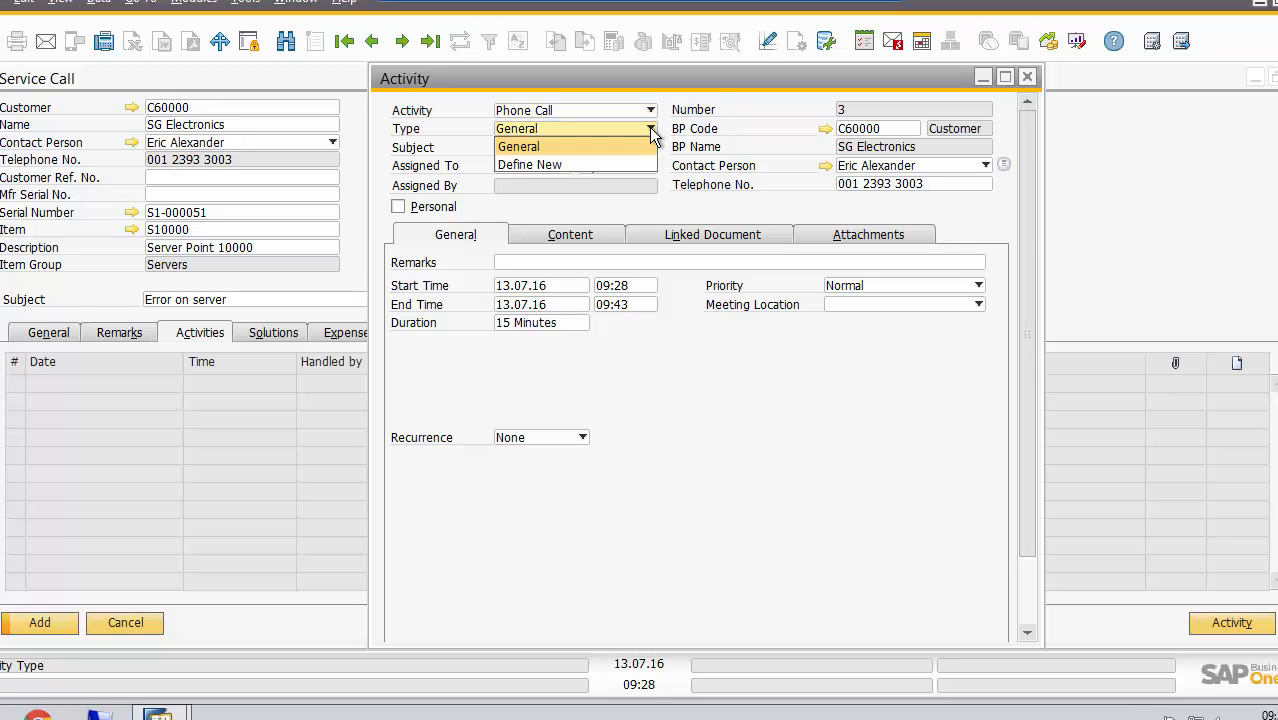
left_click(650, 130)
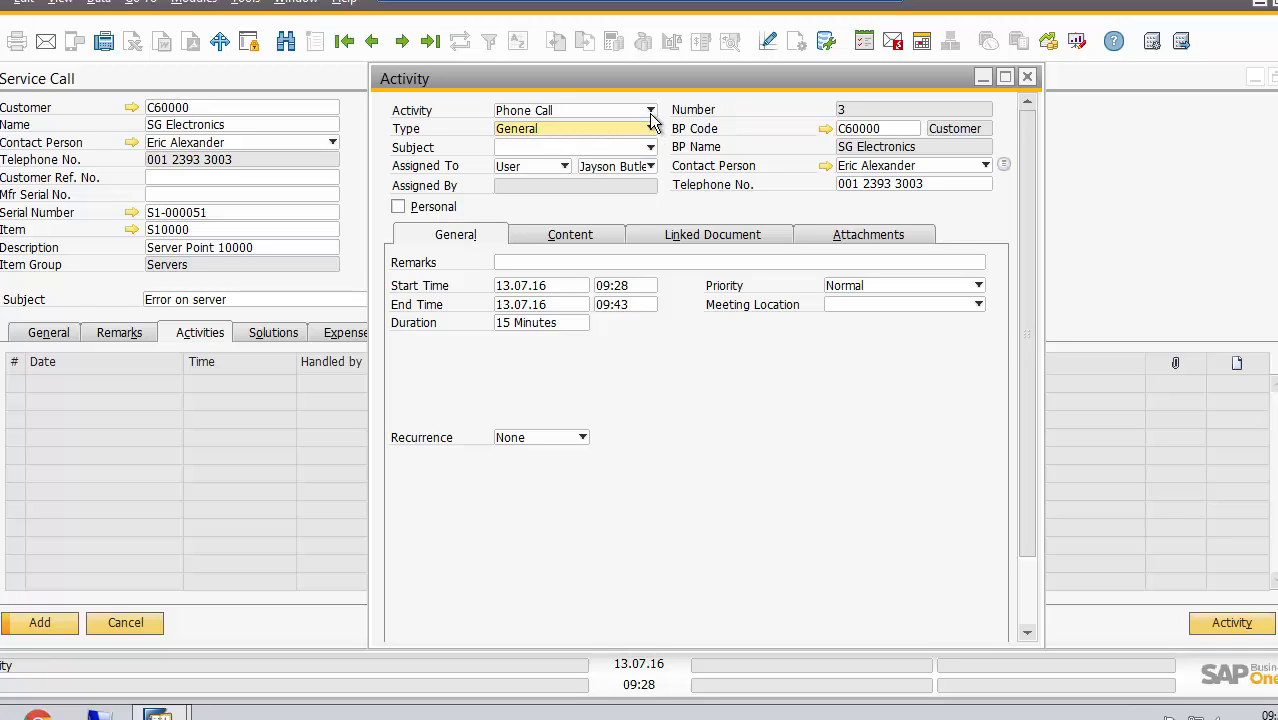
left_click(650, 112)
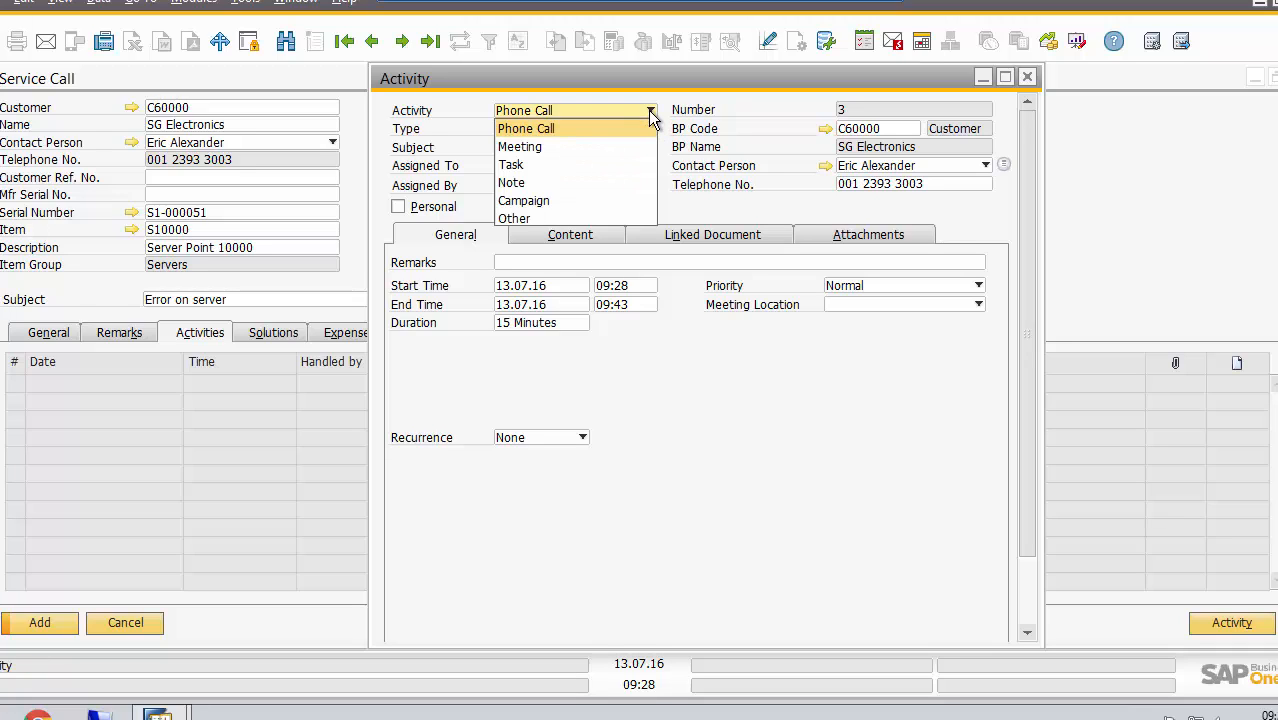
left_click(541, 163)
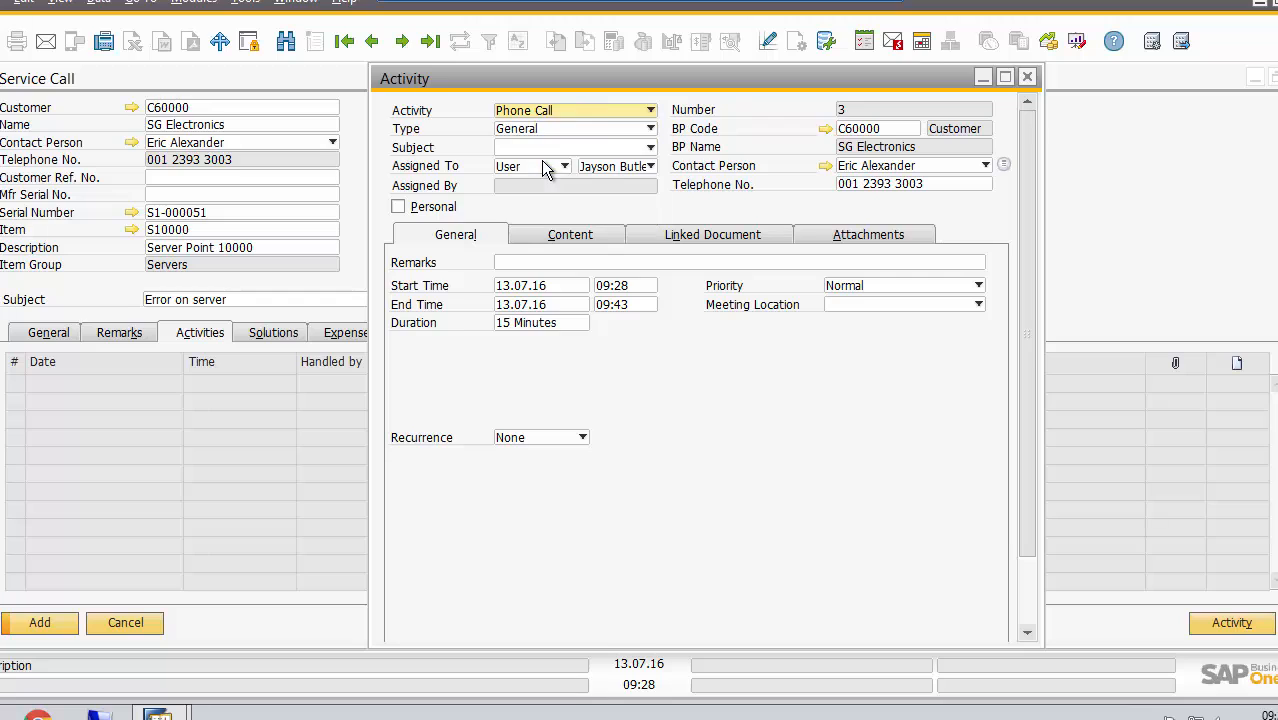
Set the task's subject to ON Site Repair and keep the current user as its assignee
left_click(644, 150)
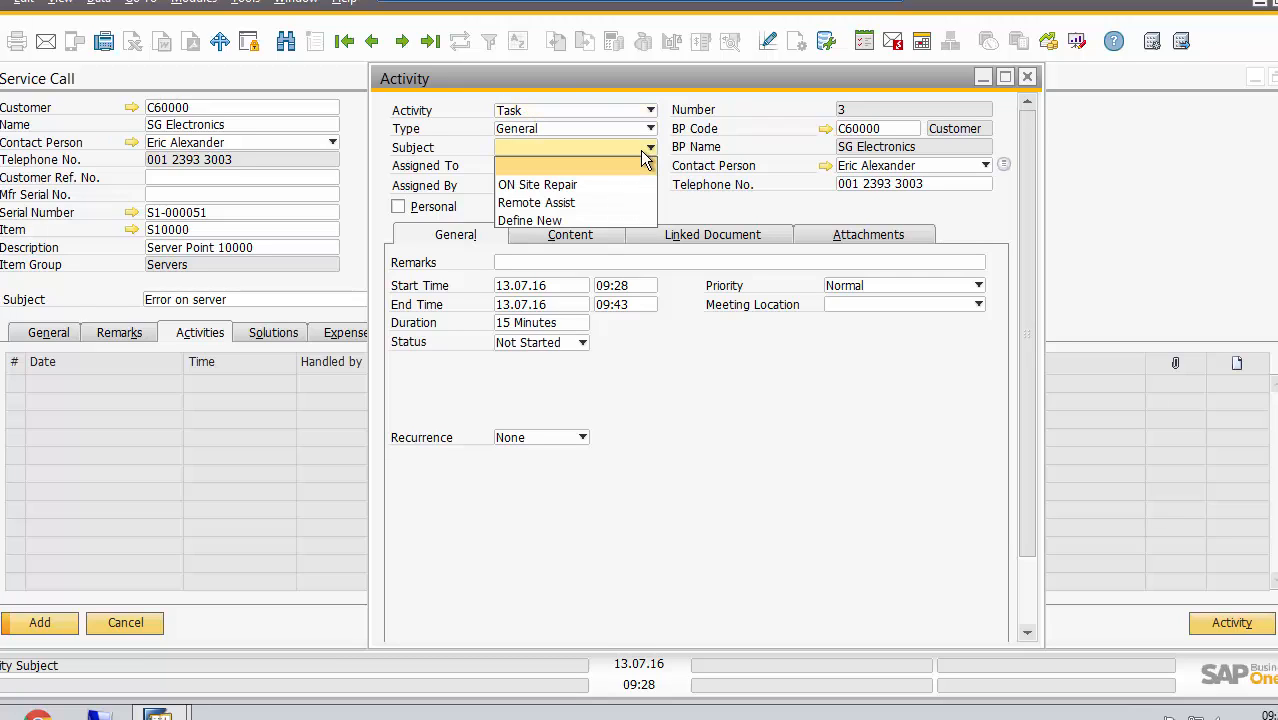
left_click(558, 188)
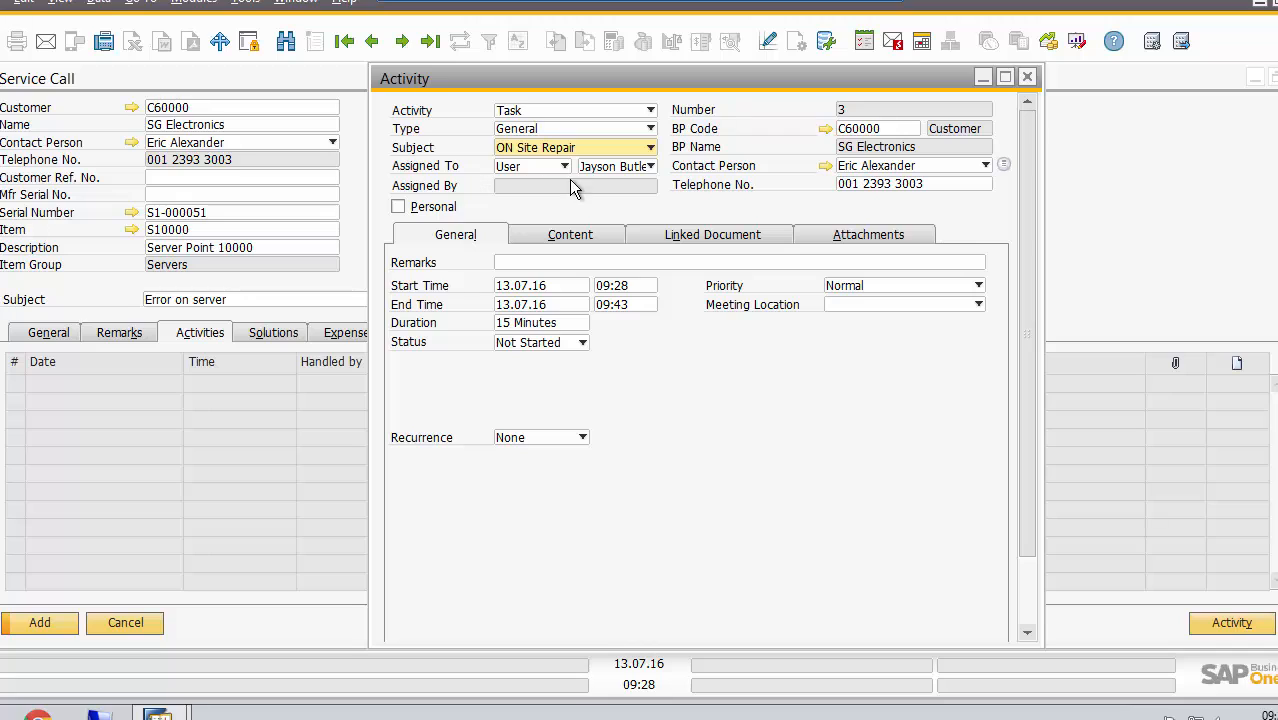
left_click(651, 168)
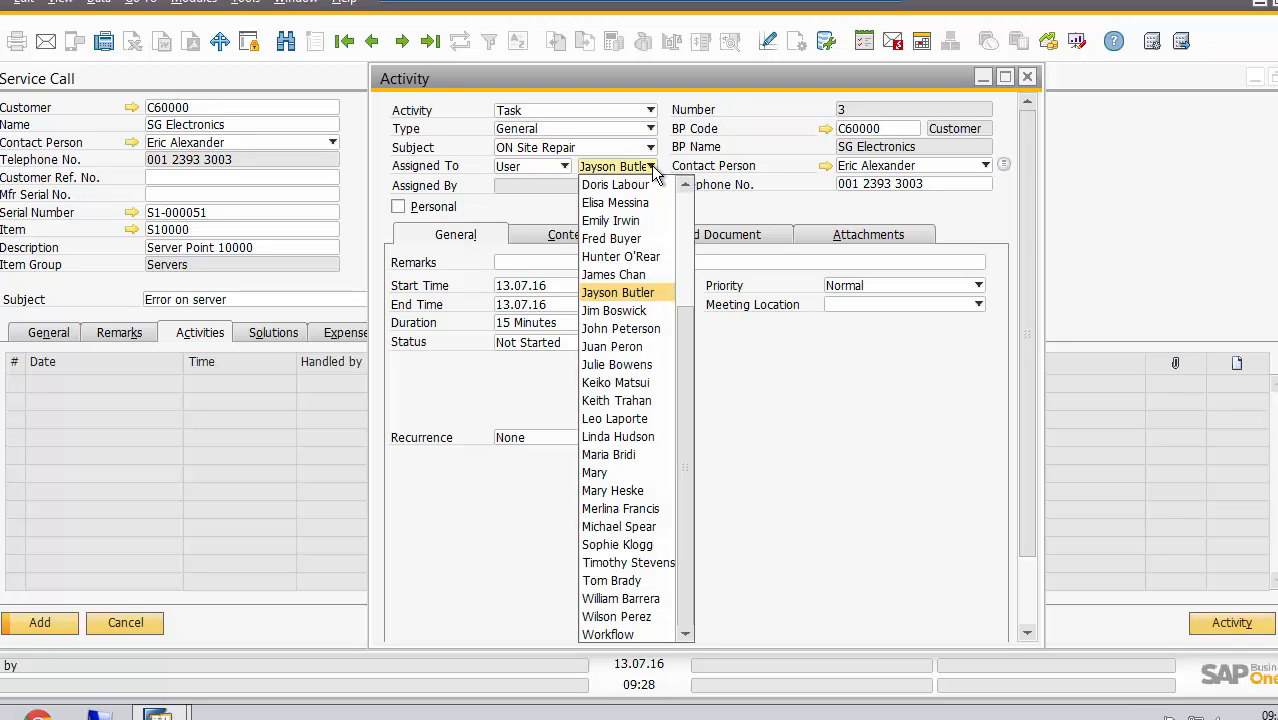
left_click(653, 168)
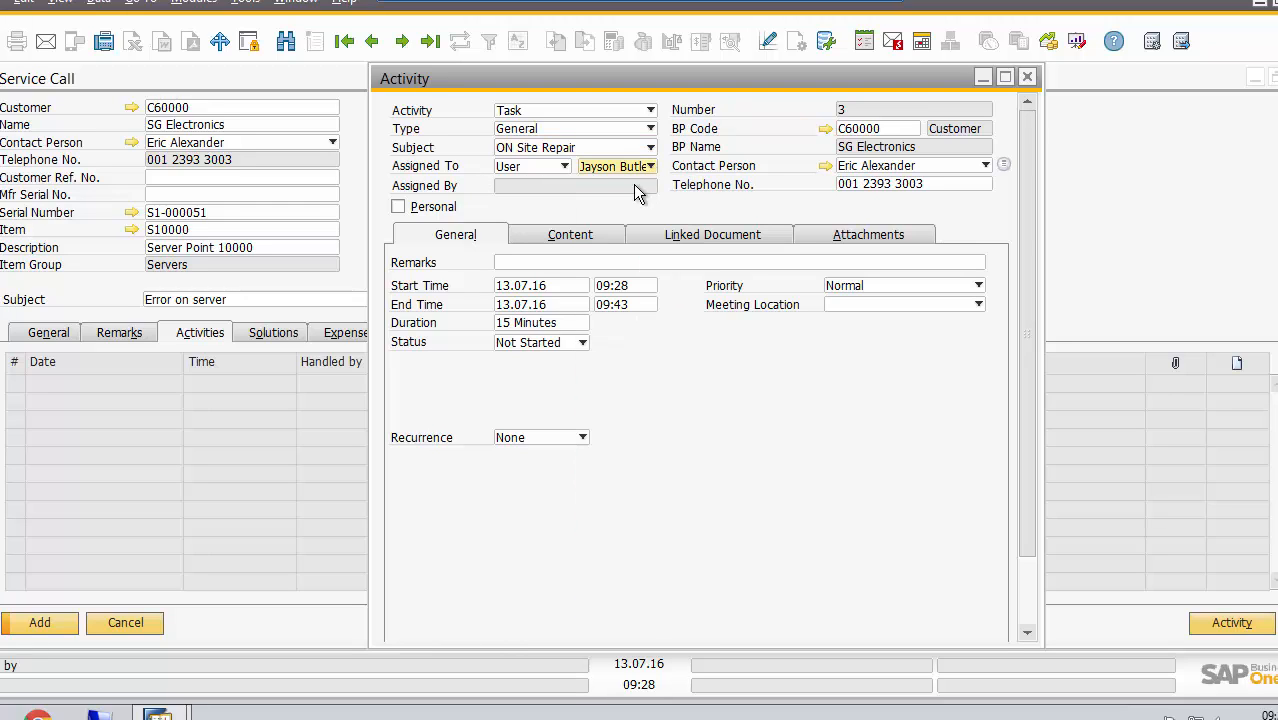
Enter "repair server -replace RAM and test" as the content of the task
left_click(537, 263)
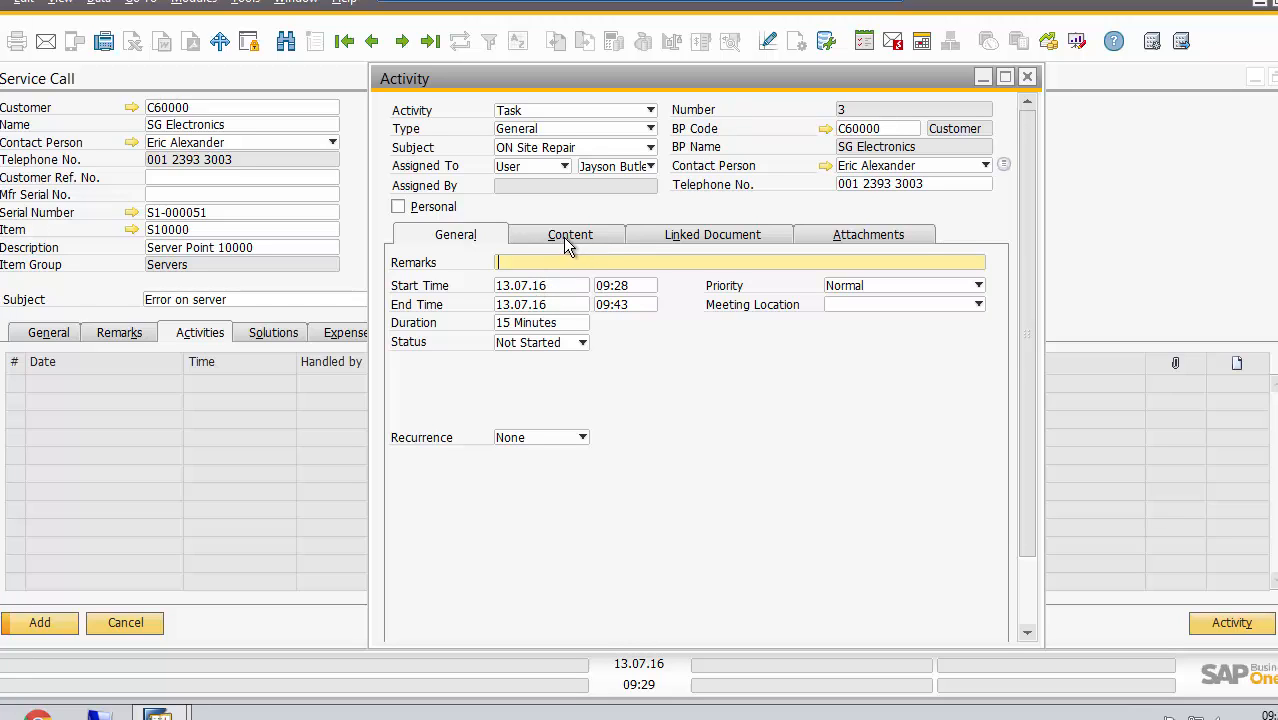
left_click(560, 234)
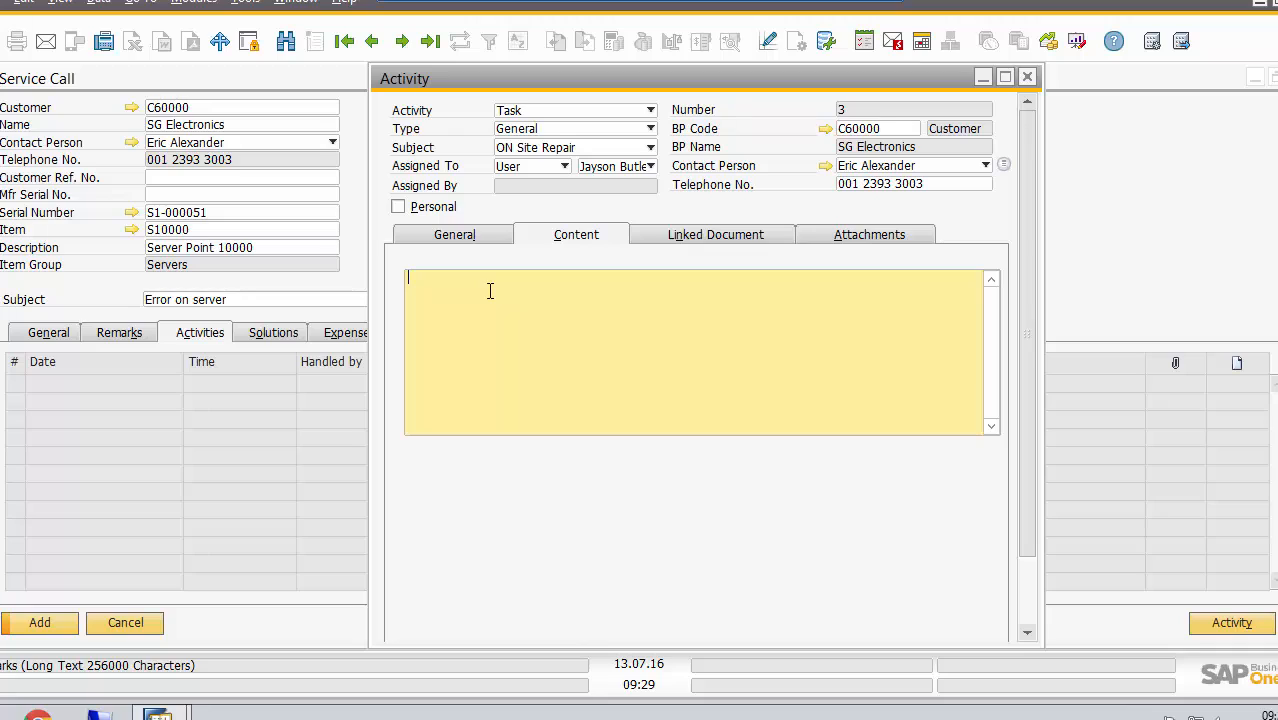
type("repair server -replace RAM and test")
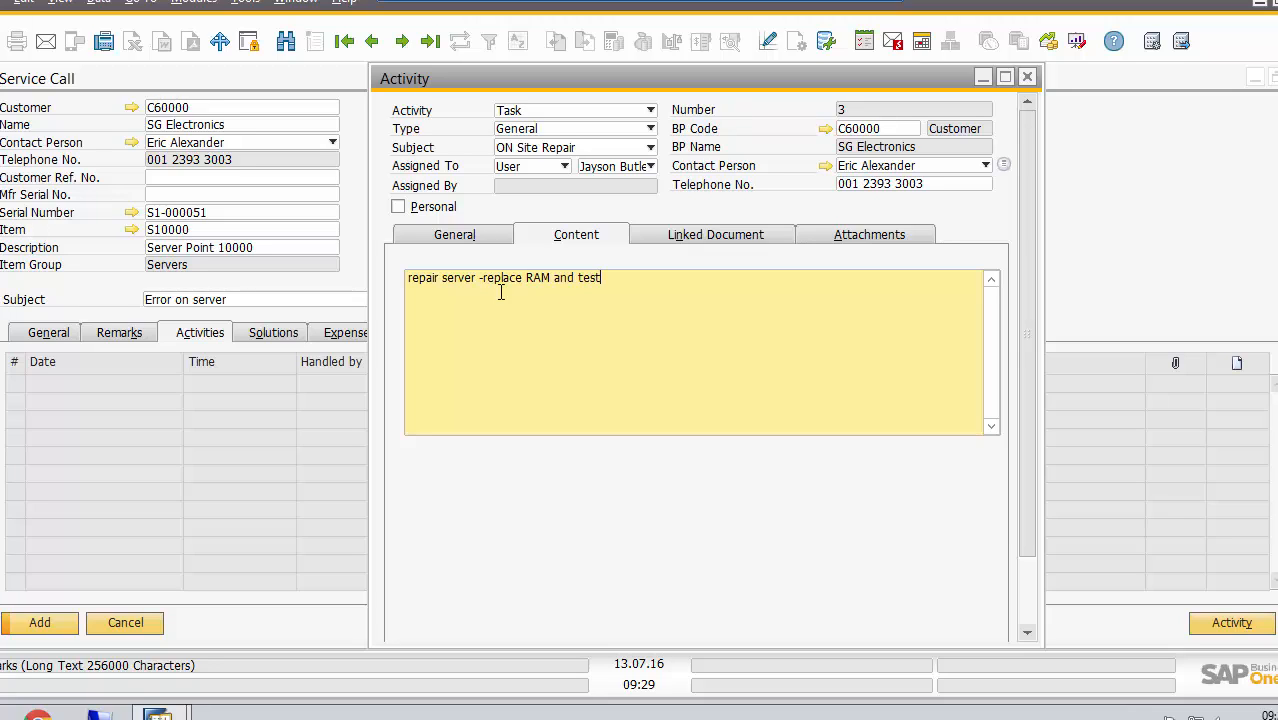
Review the linked document options and the content of the task, and return to its general details
left_click(672, 240)
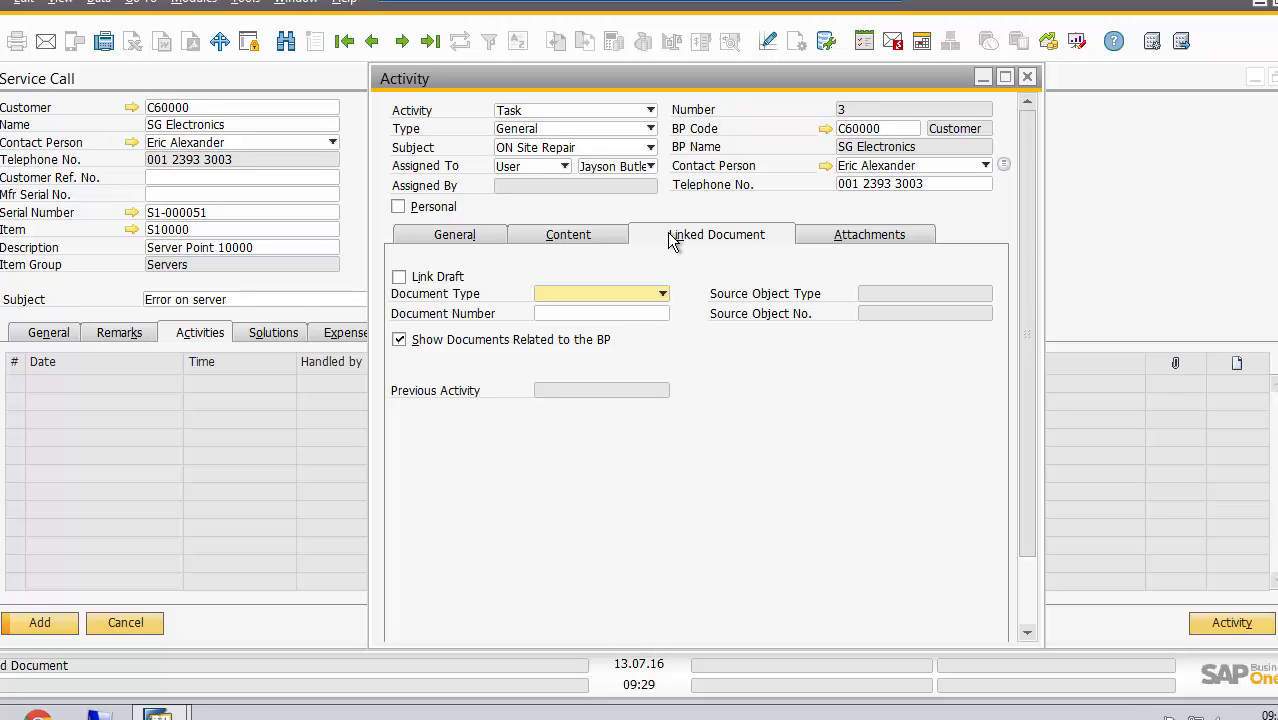
left_click(583, 238)
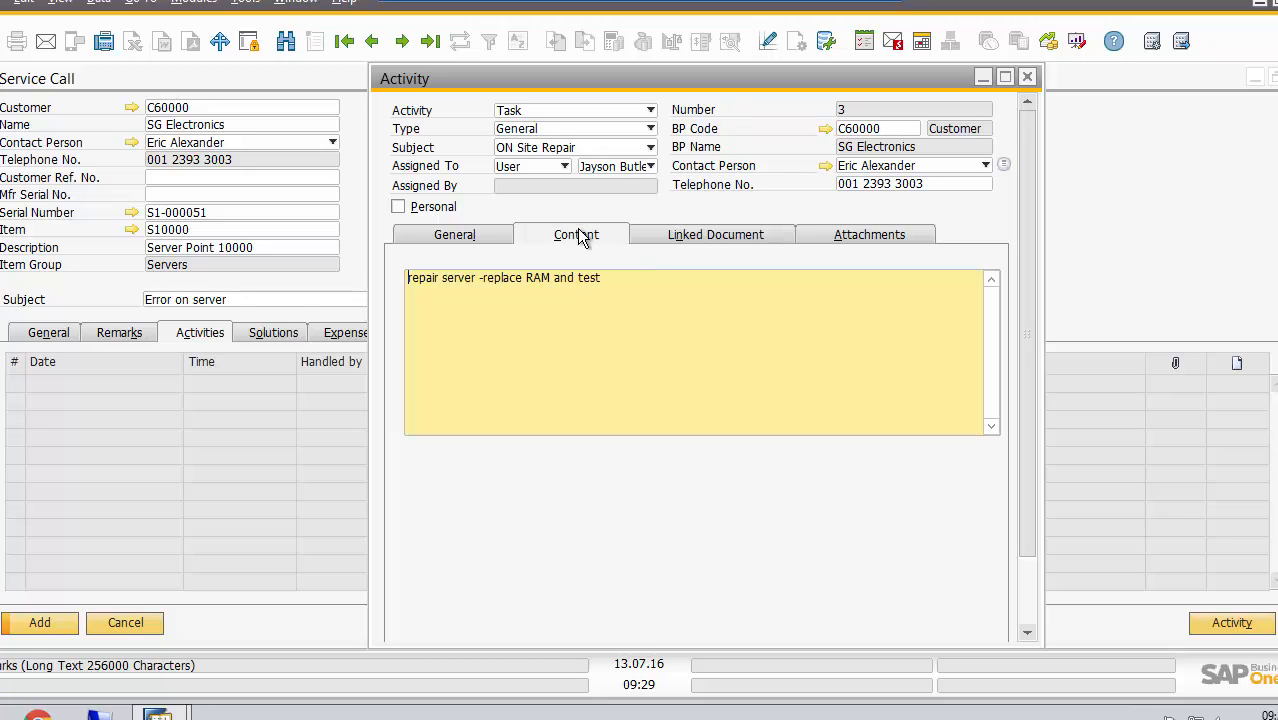
left_click(484, 240)
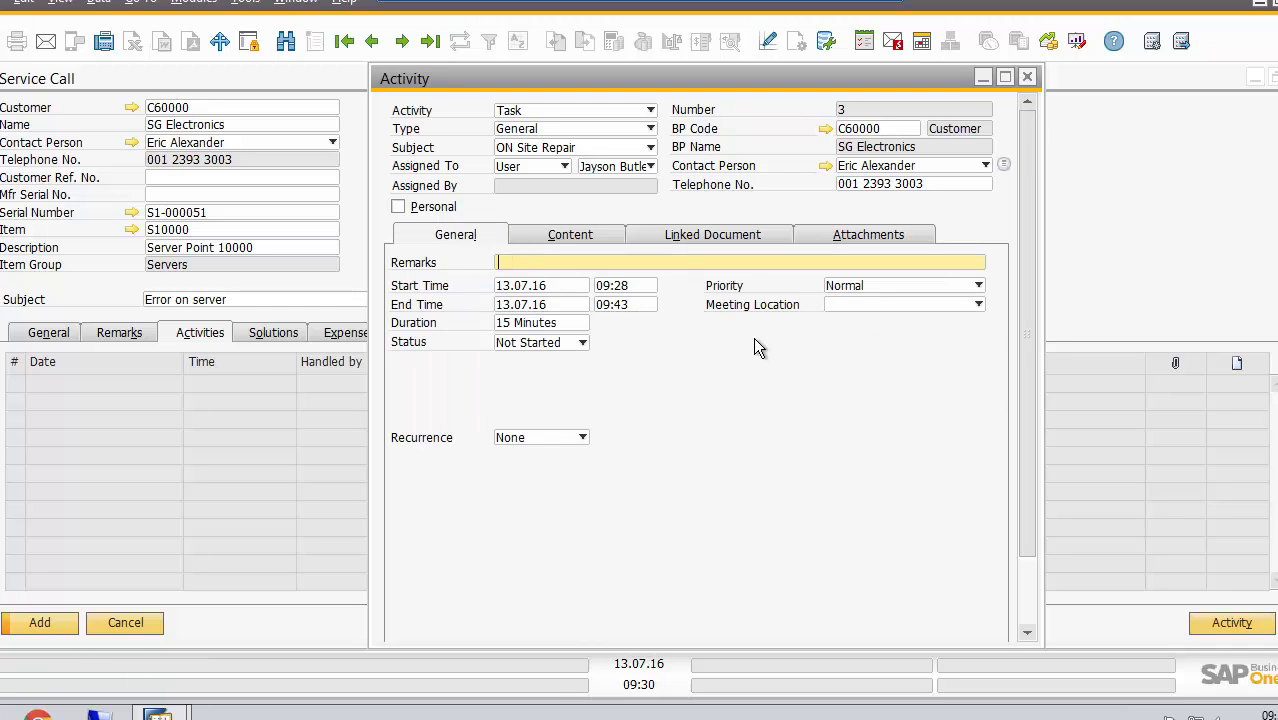
Keep the task's priority at Normal and set its meeting location to Business Partner Address
left_click_drag(1030, 547, 1029, 606)
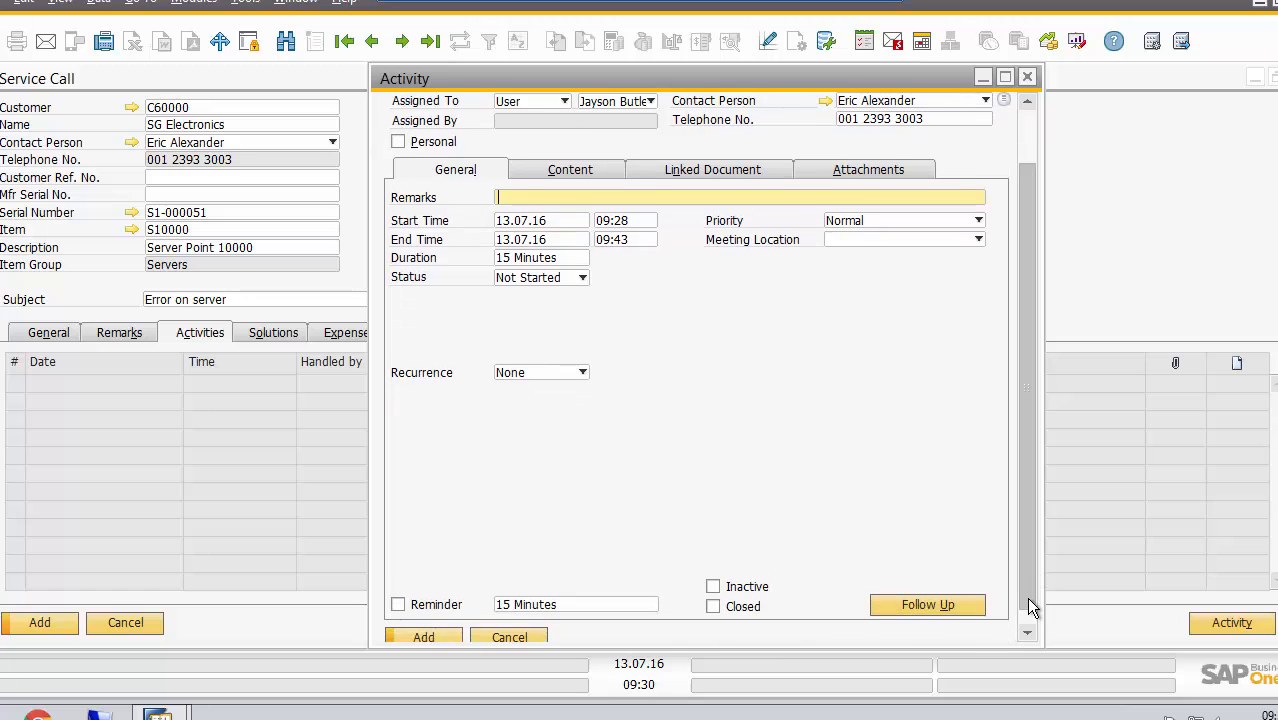
left_click(977, 216)
left_click(976, 215)
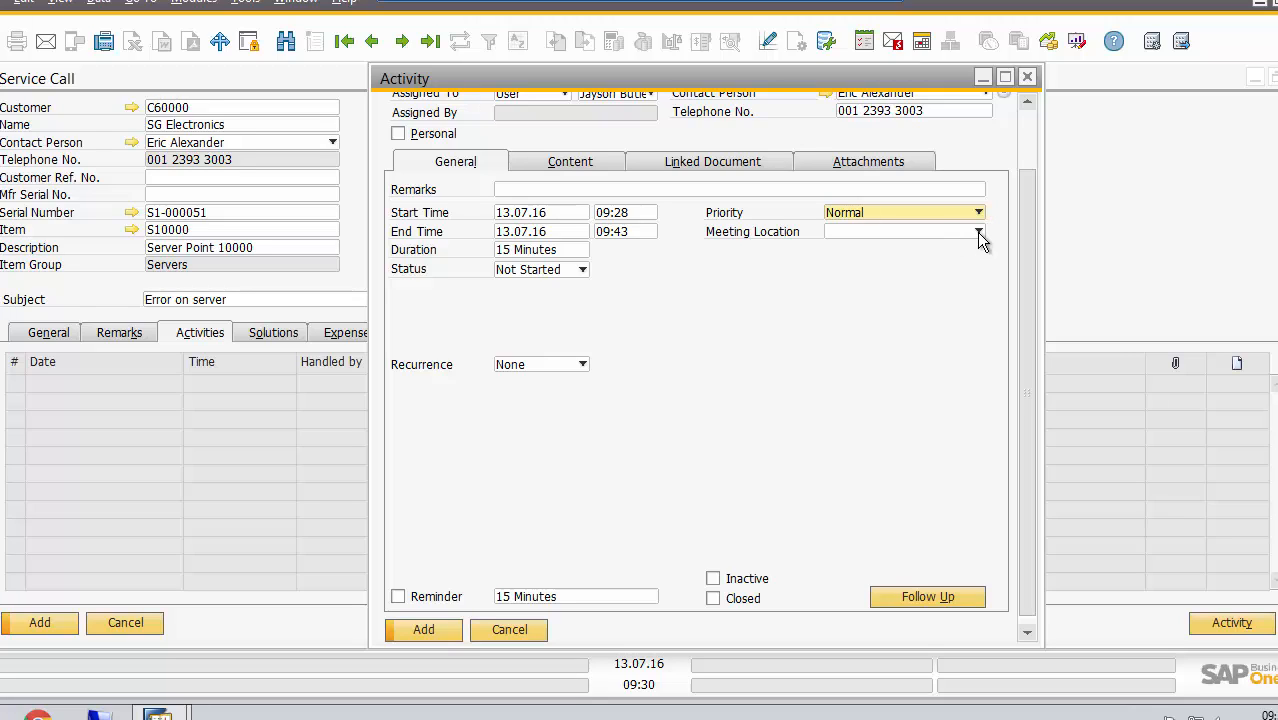
left_click(978, 233)
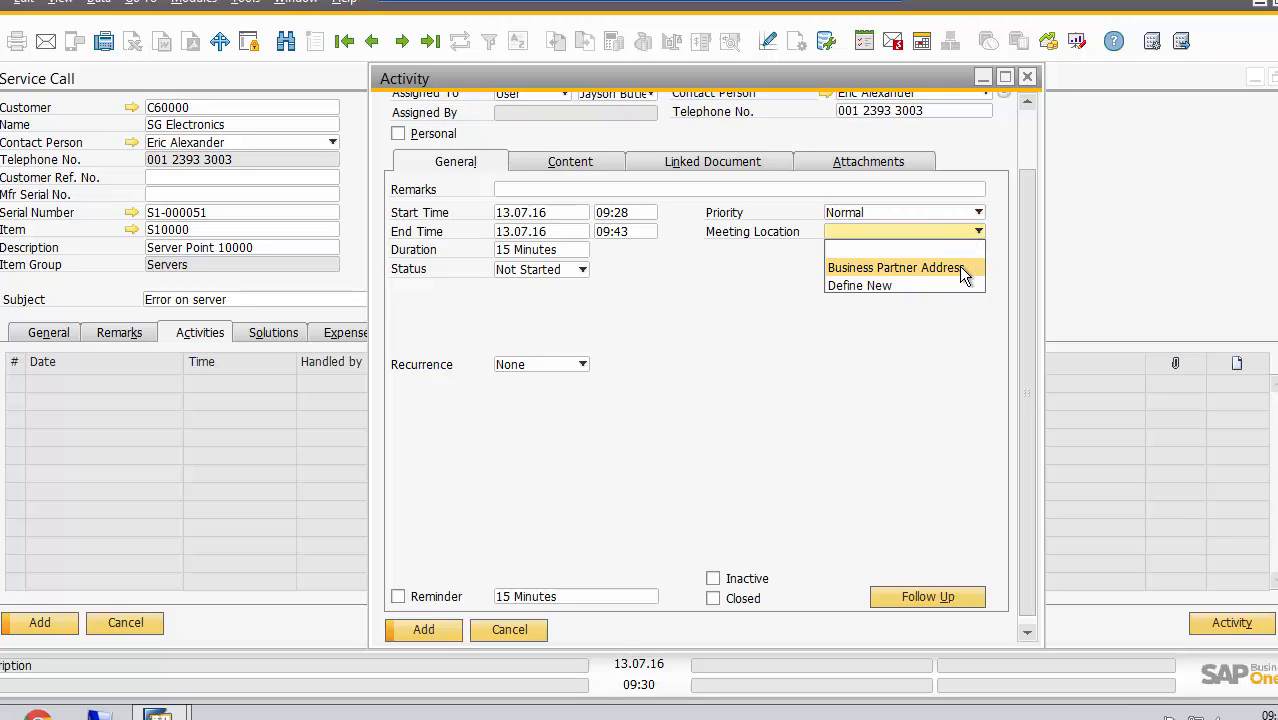
left_click(958, 266)
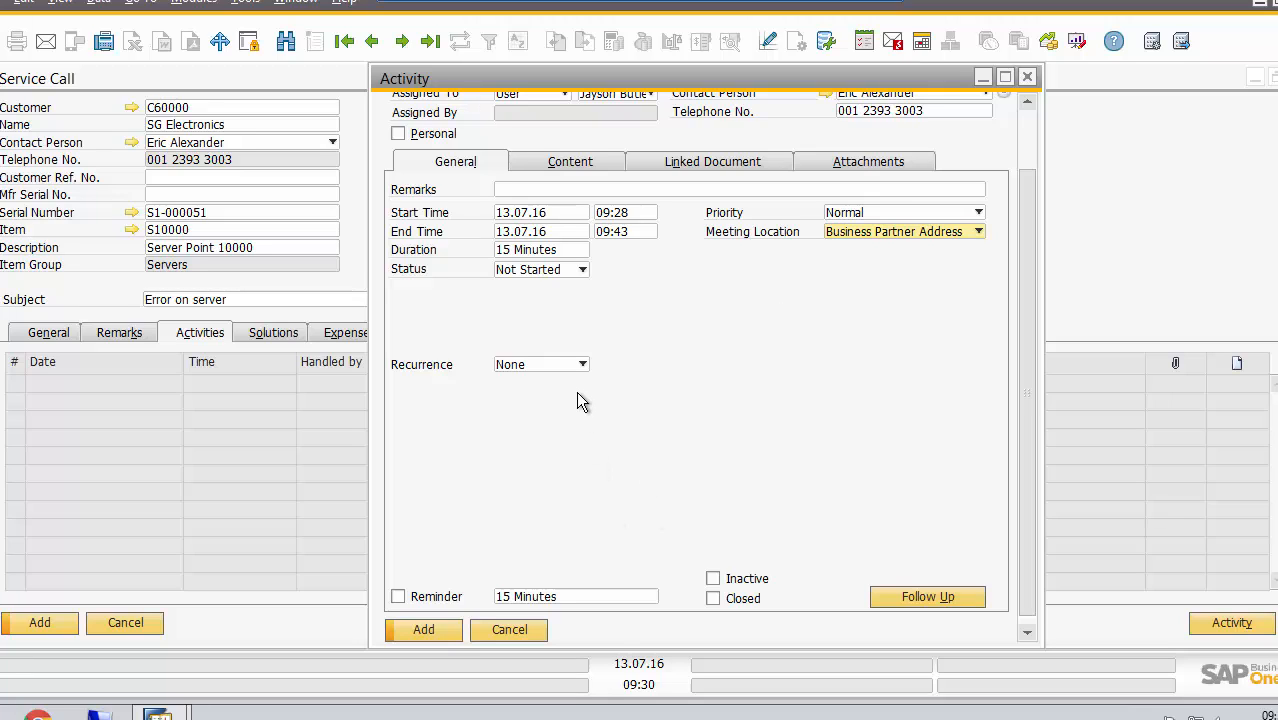
Turn on the 15-minute reminder and add the task to the service call
left_click(398, 596)
mouse_move(930, 64)
left_mouse_down()
mouse_move(920, 25)
mouse_move(920, 75)
left_mouse_up()
left_click_drag(1024, 194, 1010, 240)
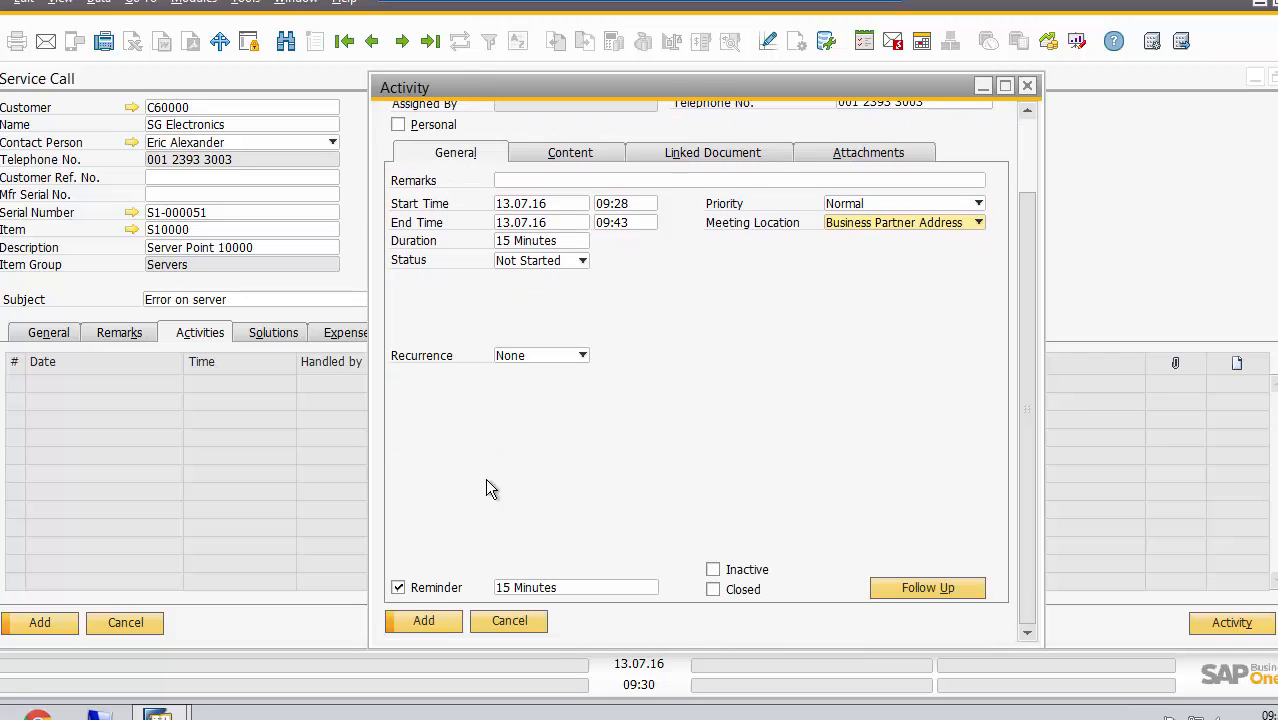
left_click(431, 620)
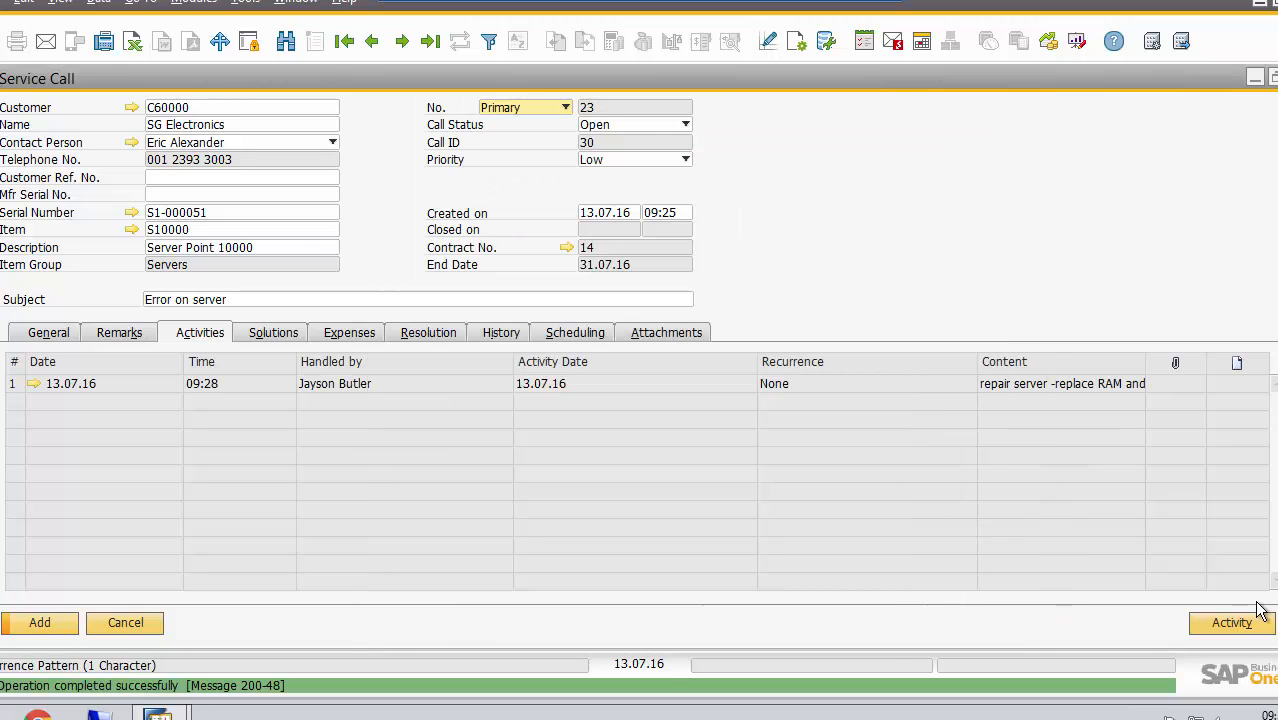
Add a general phone call activity to the service call, noting that the named technician "investigated but standard RAM was not as per documentation"
left_click(1231, 623)
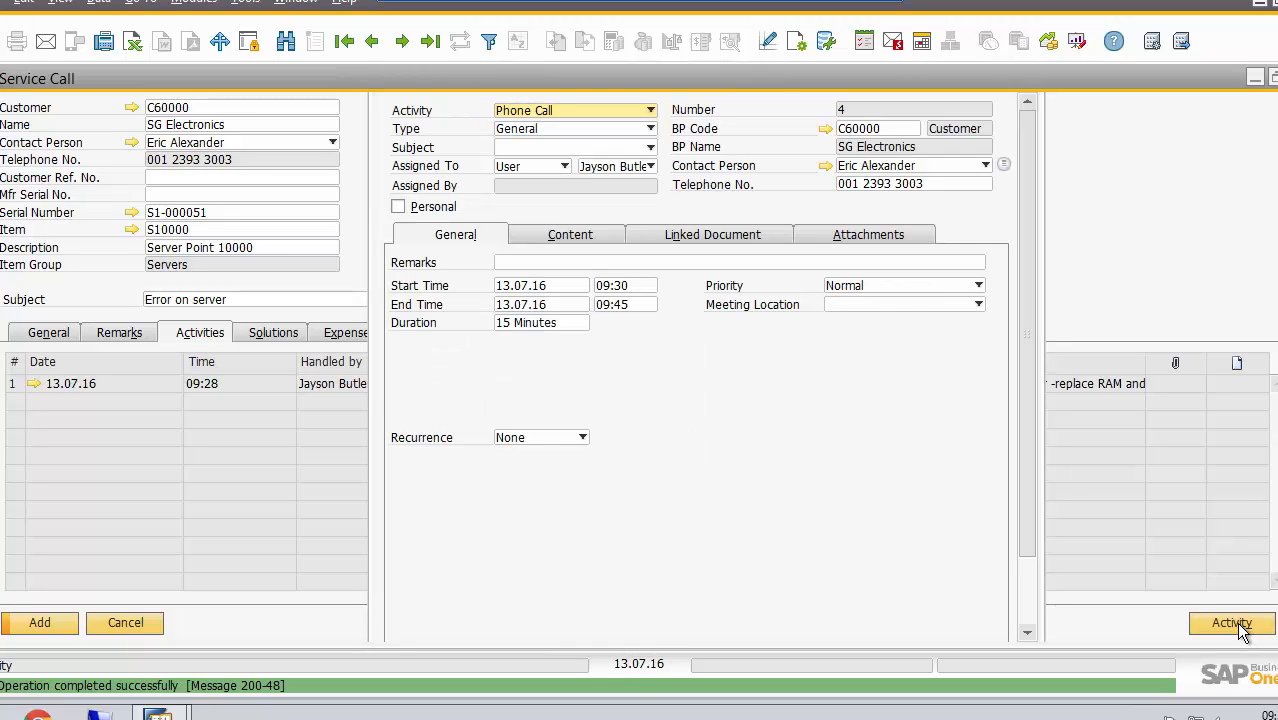
left_click(577, 238)
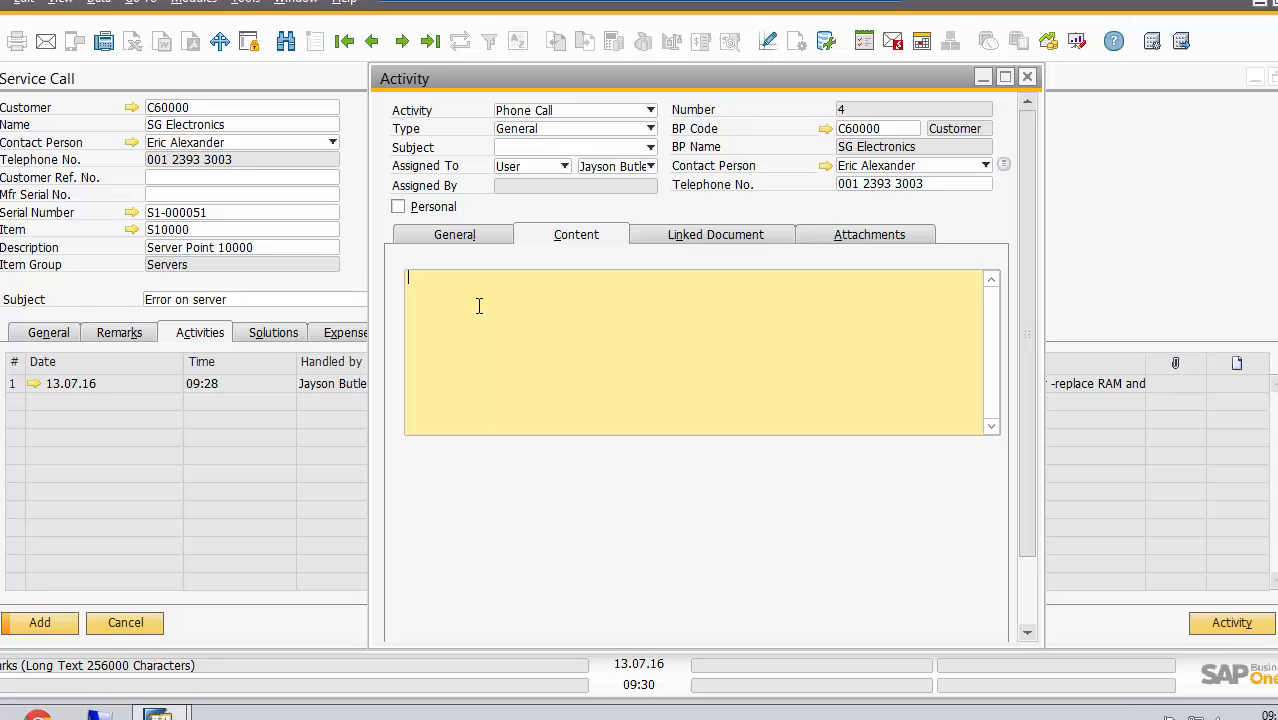
type("Jayson investigated but ")
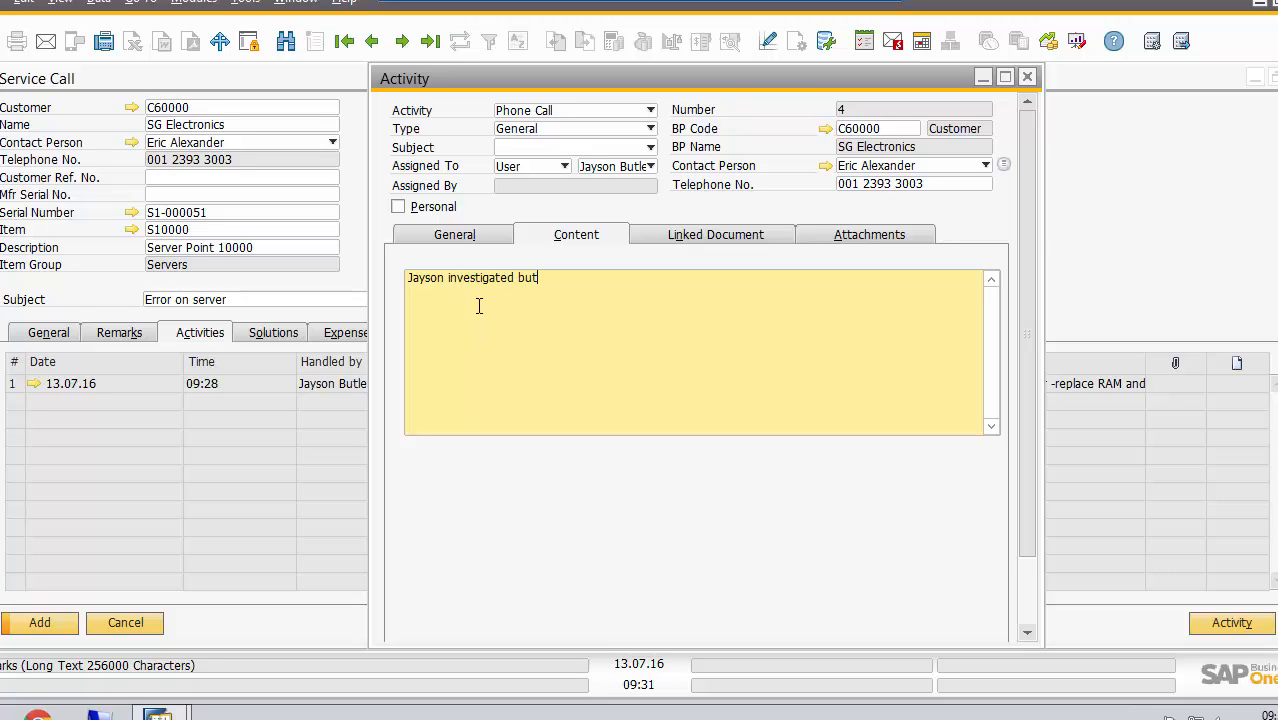
type("standard mo")
type("d")
key("BackSpace")
key("BackSpace")
key("BackSpace")
key("BackSpace")
type("RAM was not a")
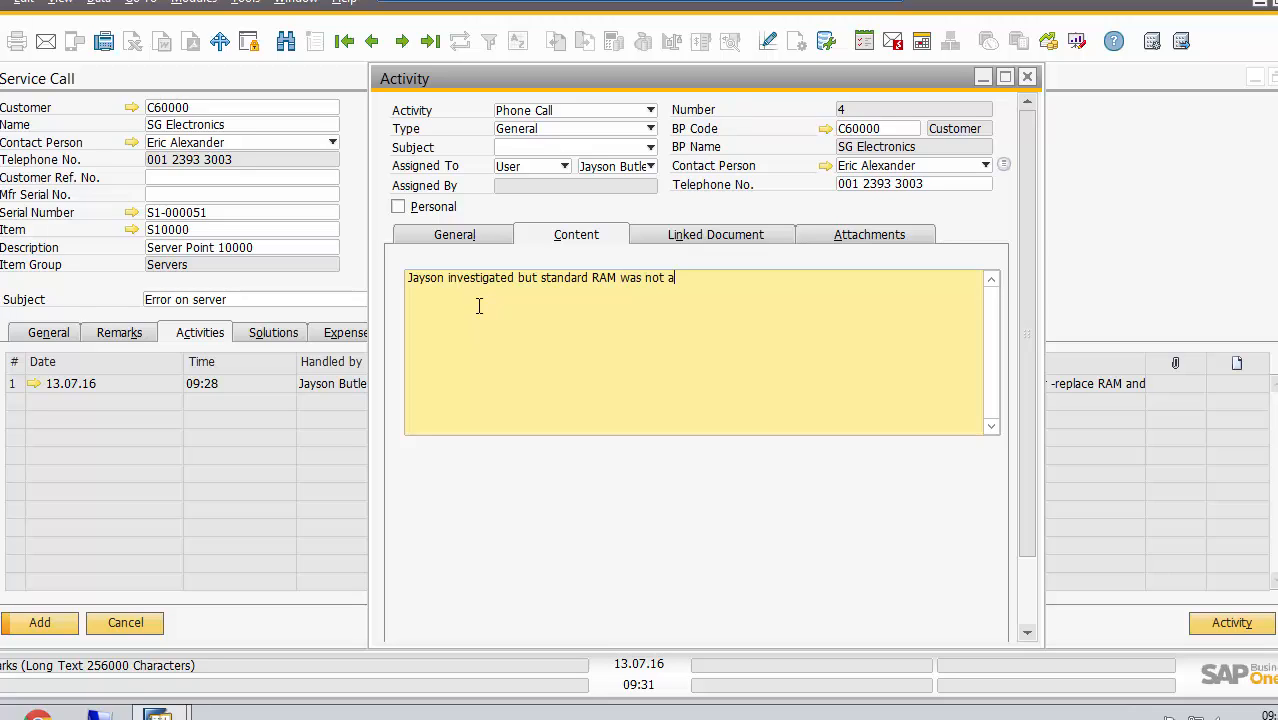
type("s per documentation")
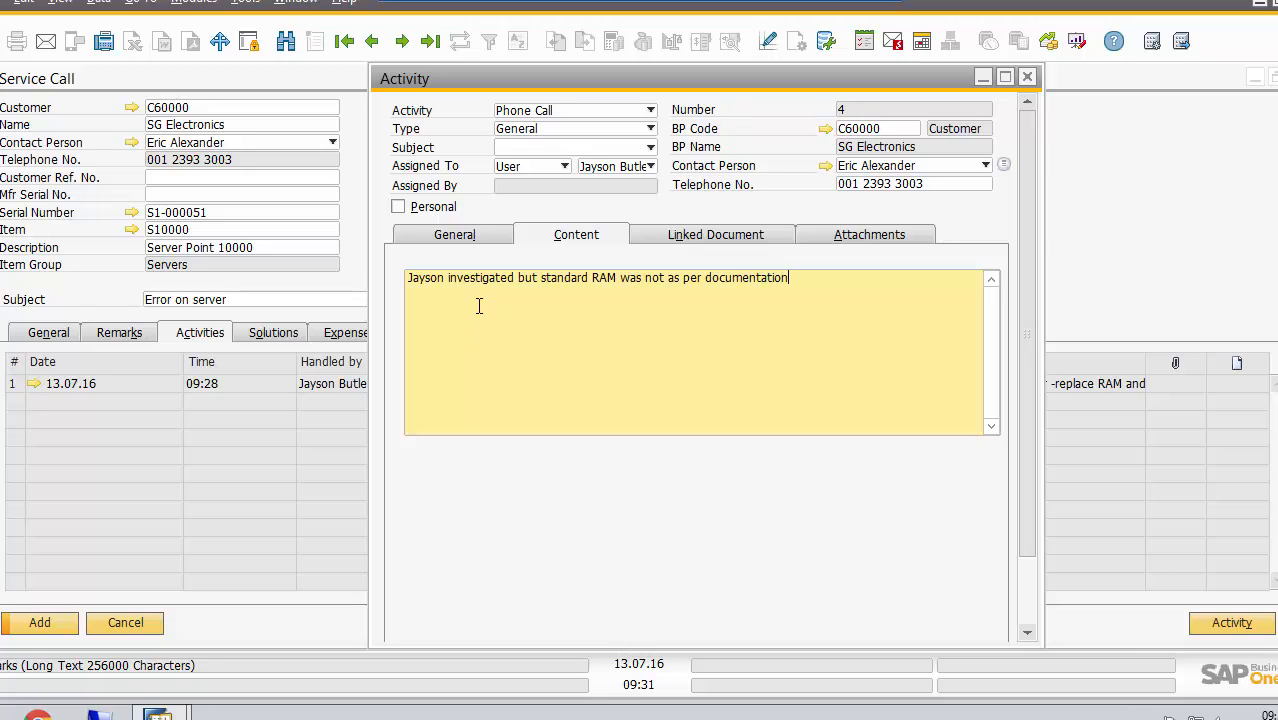
left_click(1023, 586)
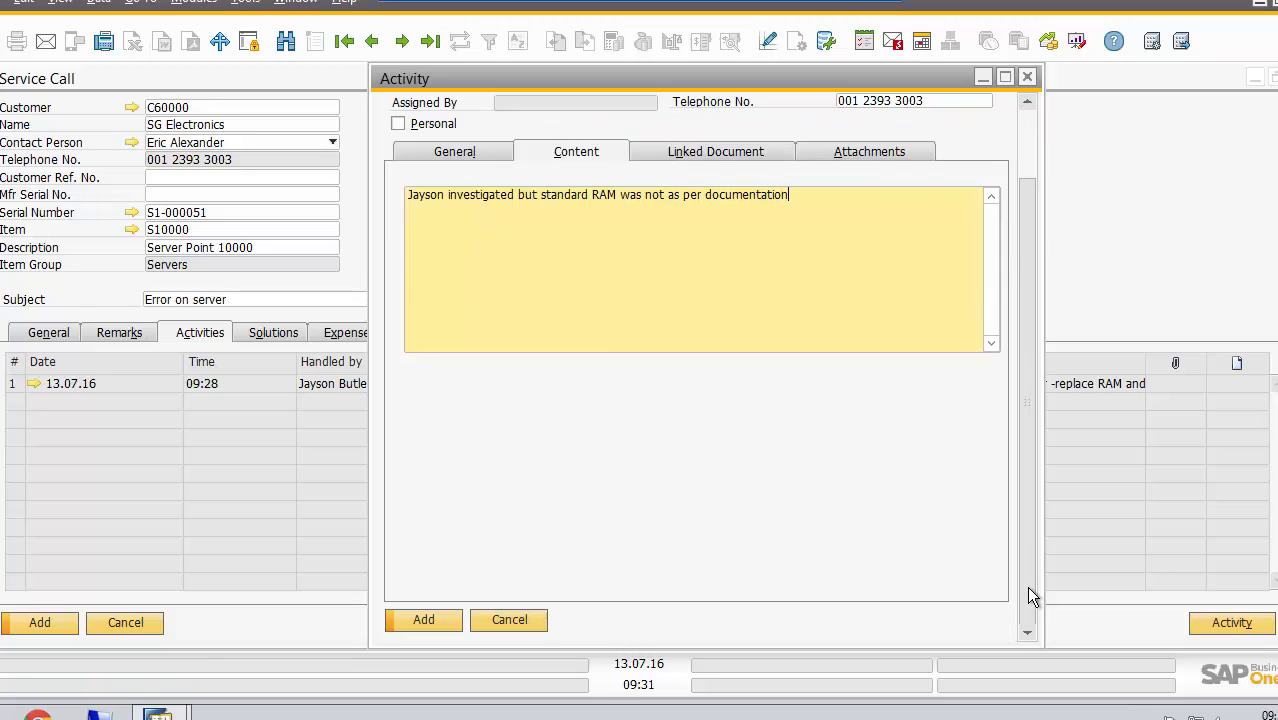
left_click(426, 622)
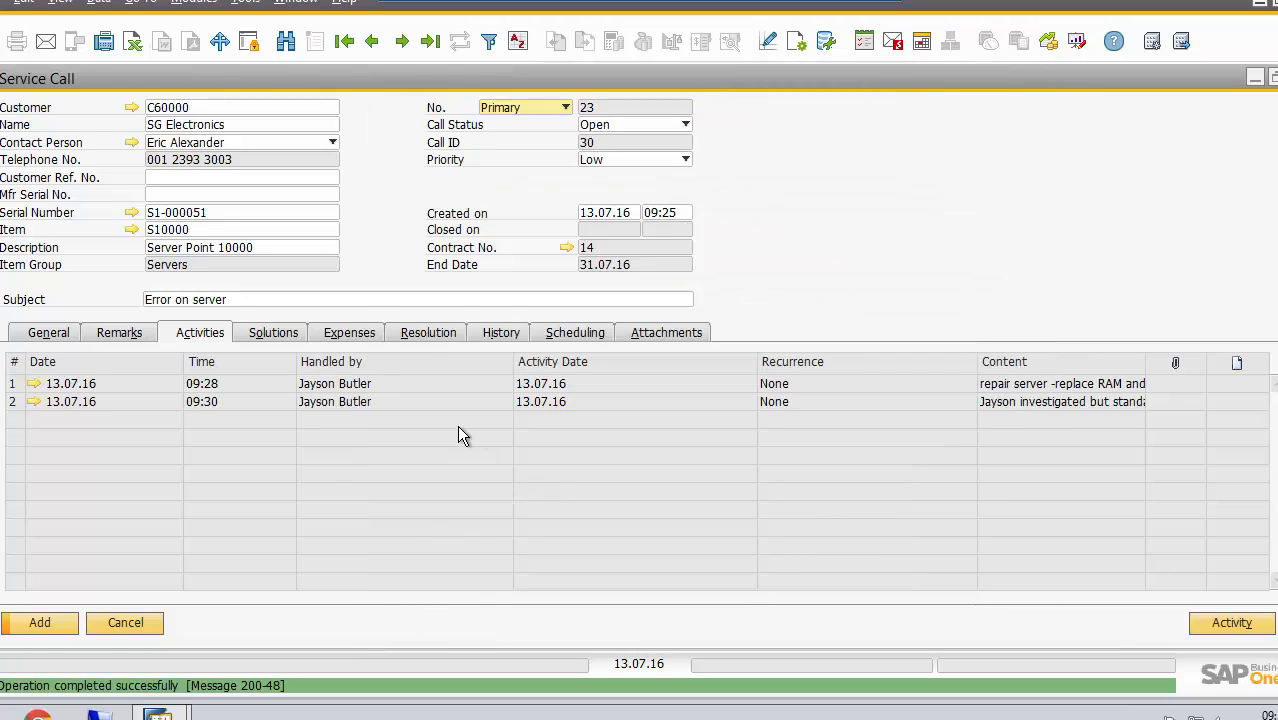
Review the recommended solution "Replace RAM FOC all sites" for item S10000 and link it to the service call
left_click(285, 336)
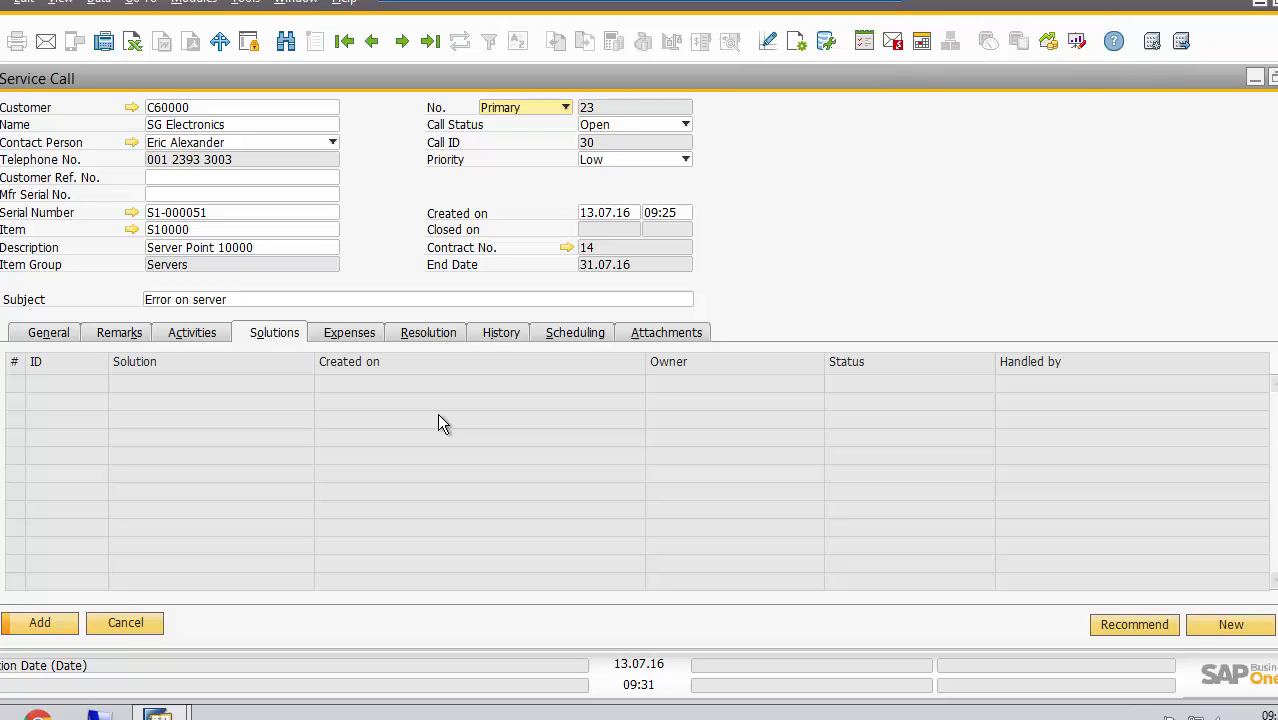
double_click(186, 233)
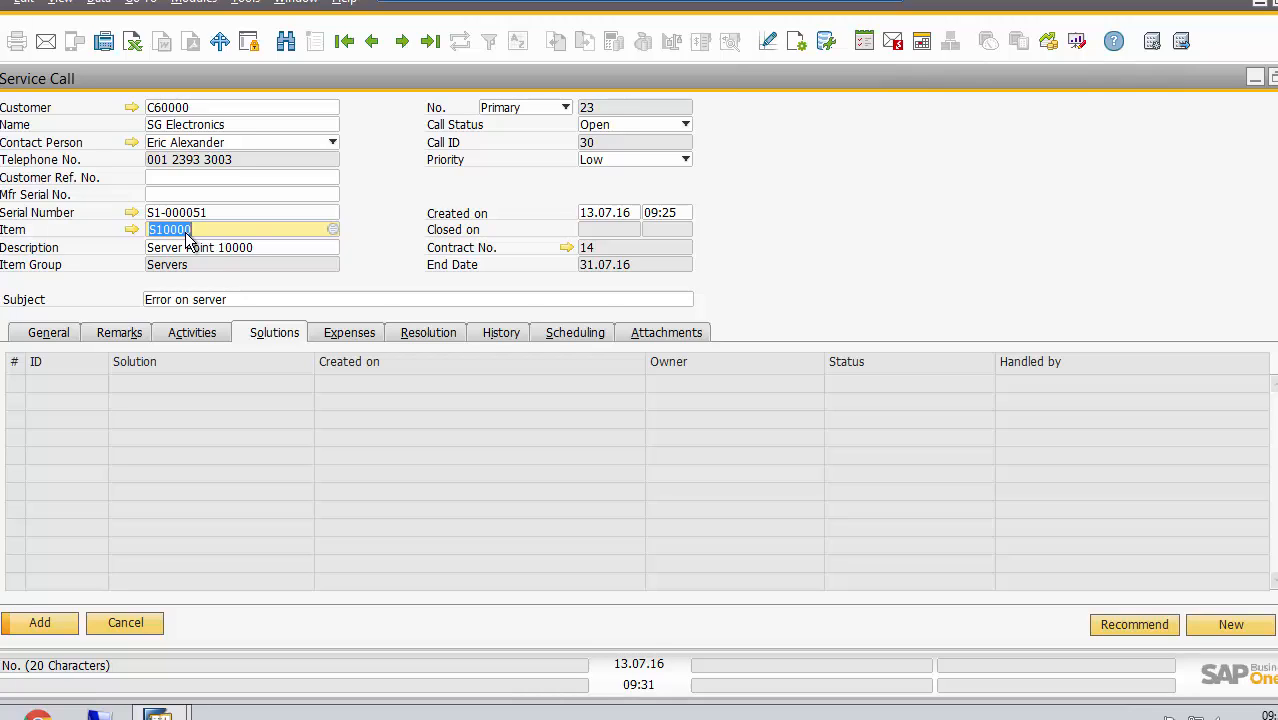
left_click(1129, 622)
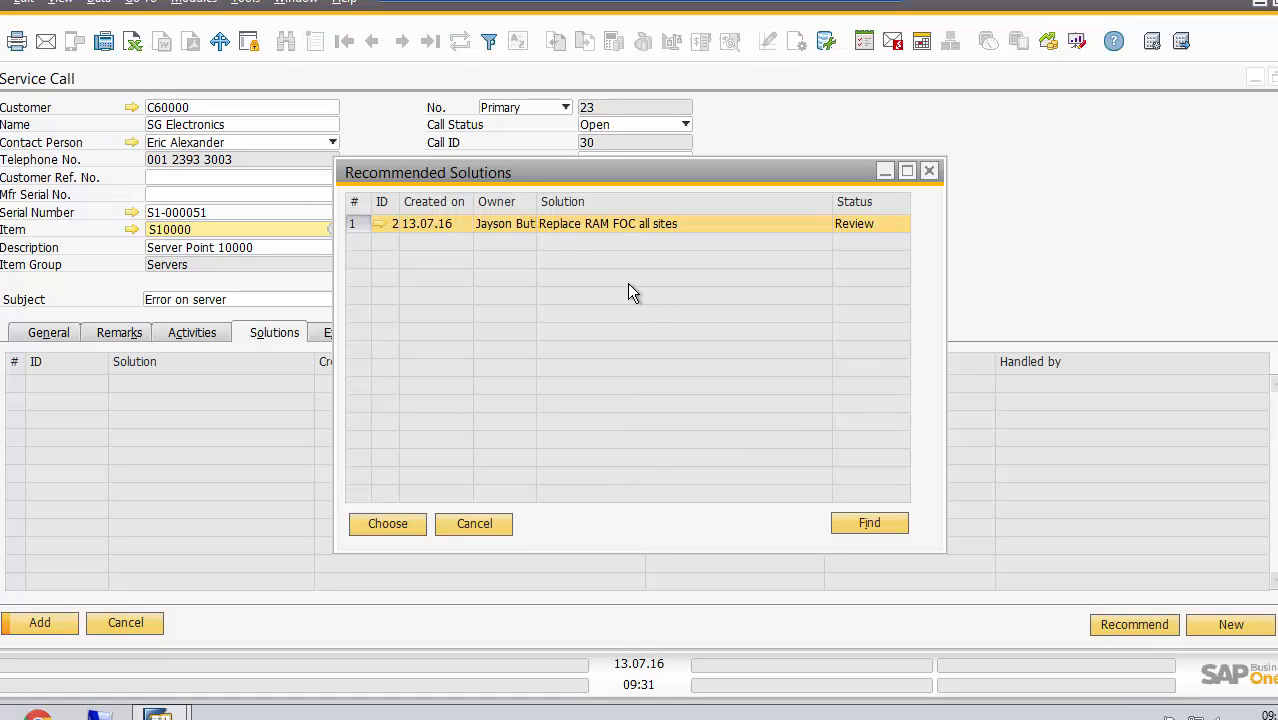
left_click(381, 224)
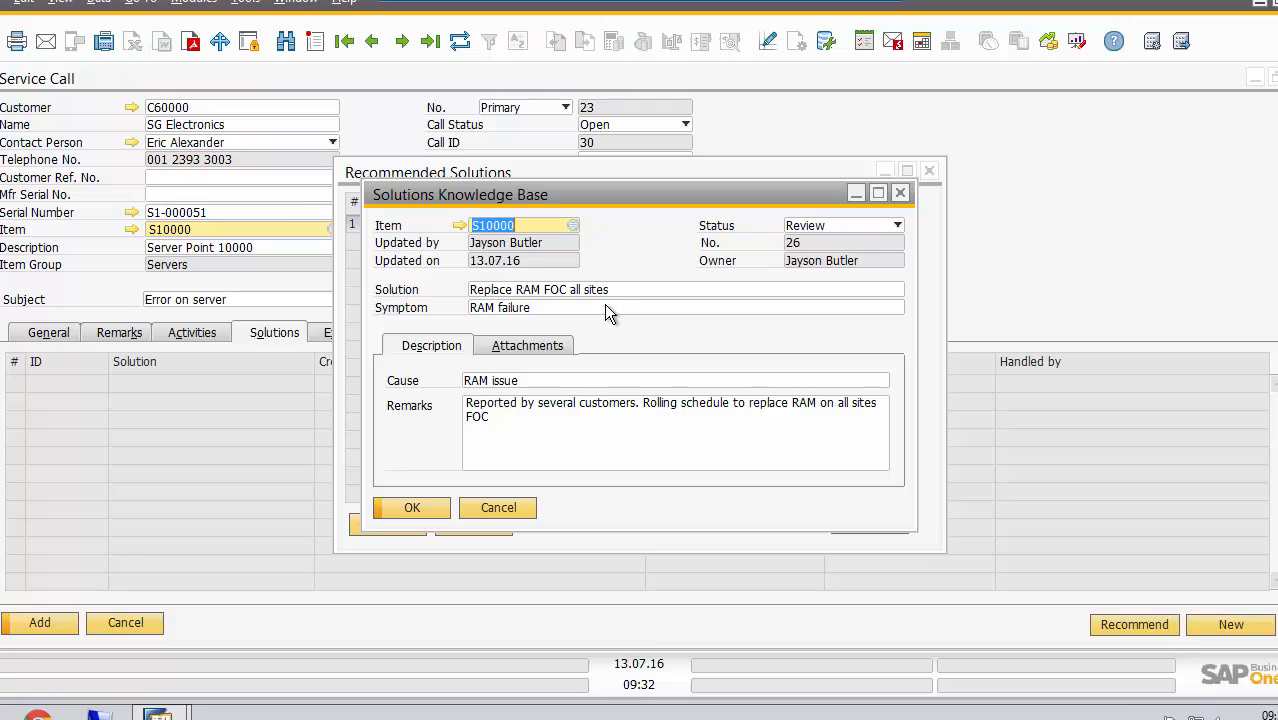
left_click(528, 416)
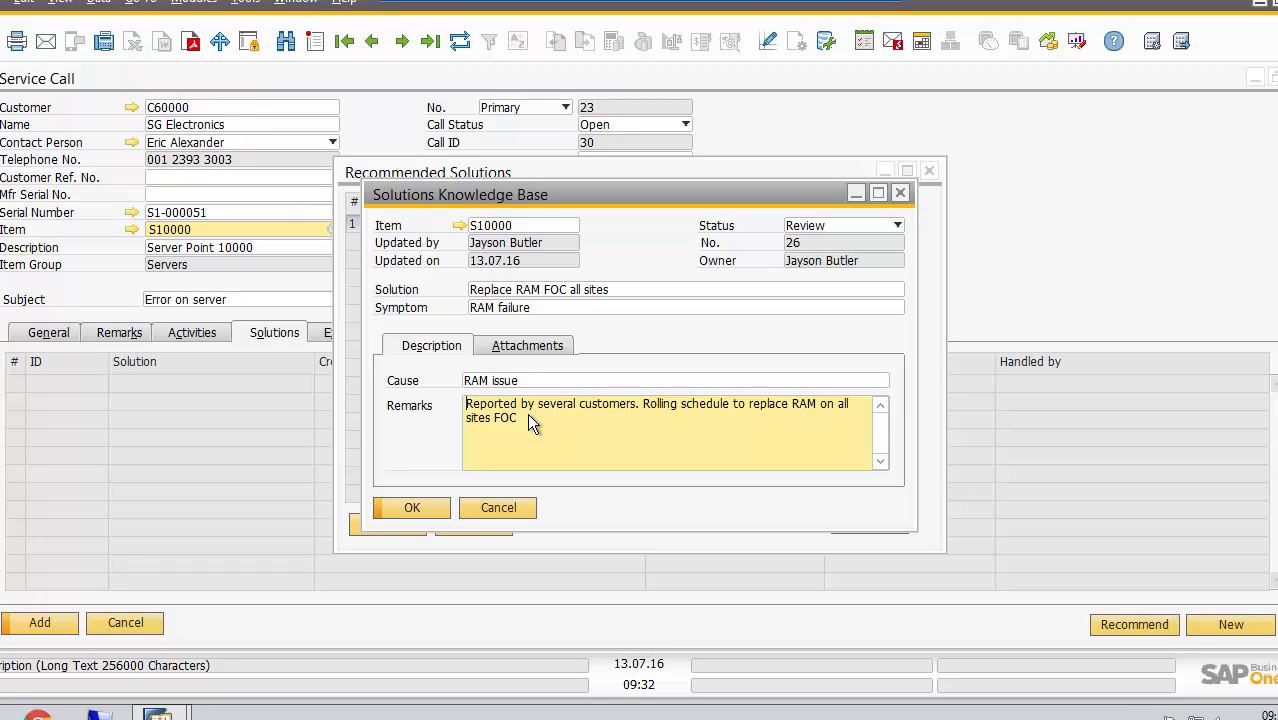
left_click(510, 509)
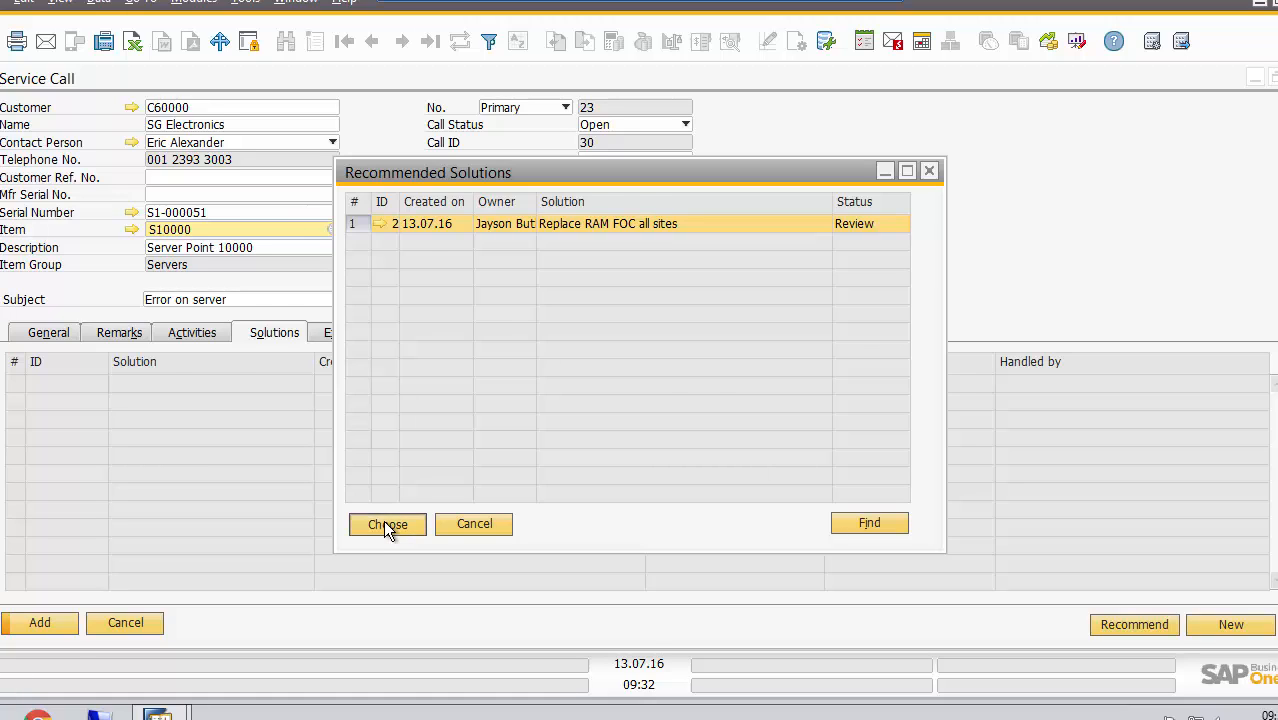
left_click(386, 523)
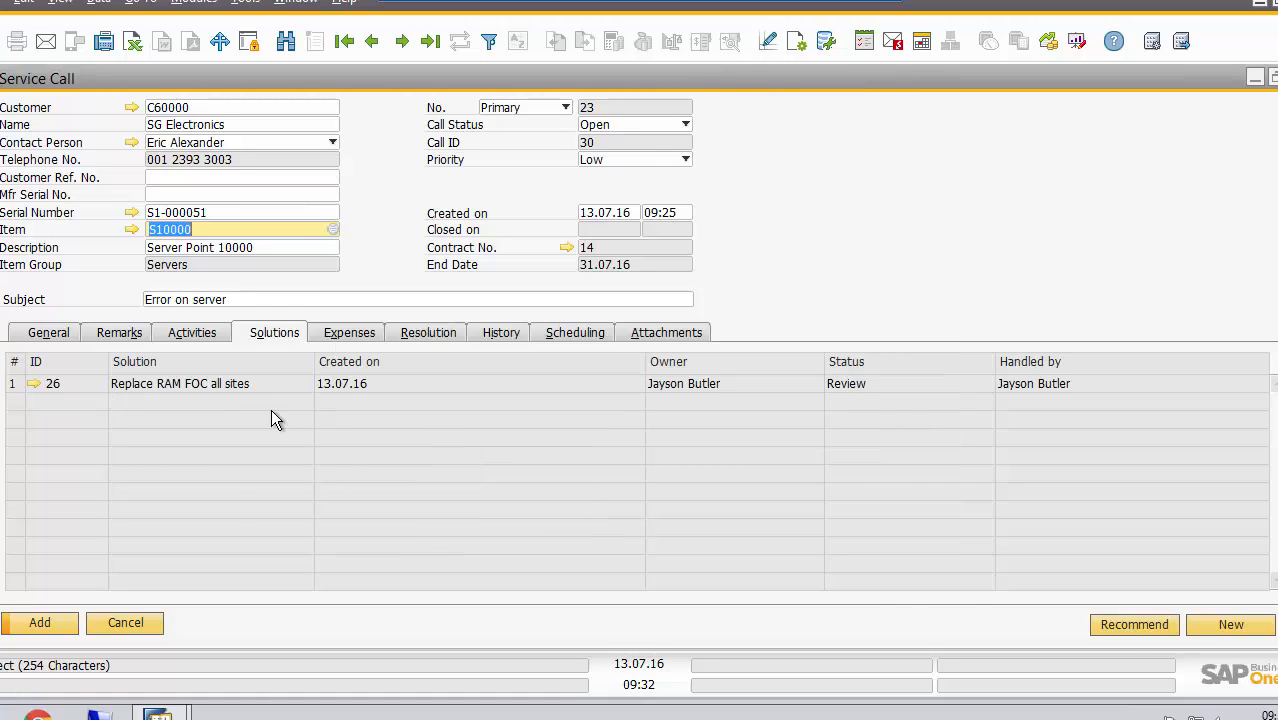
Check for further recommended solutions and view the blank new solution form, cancelling both
left_click(1133, 625)
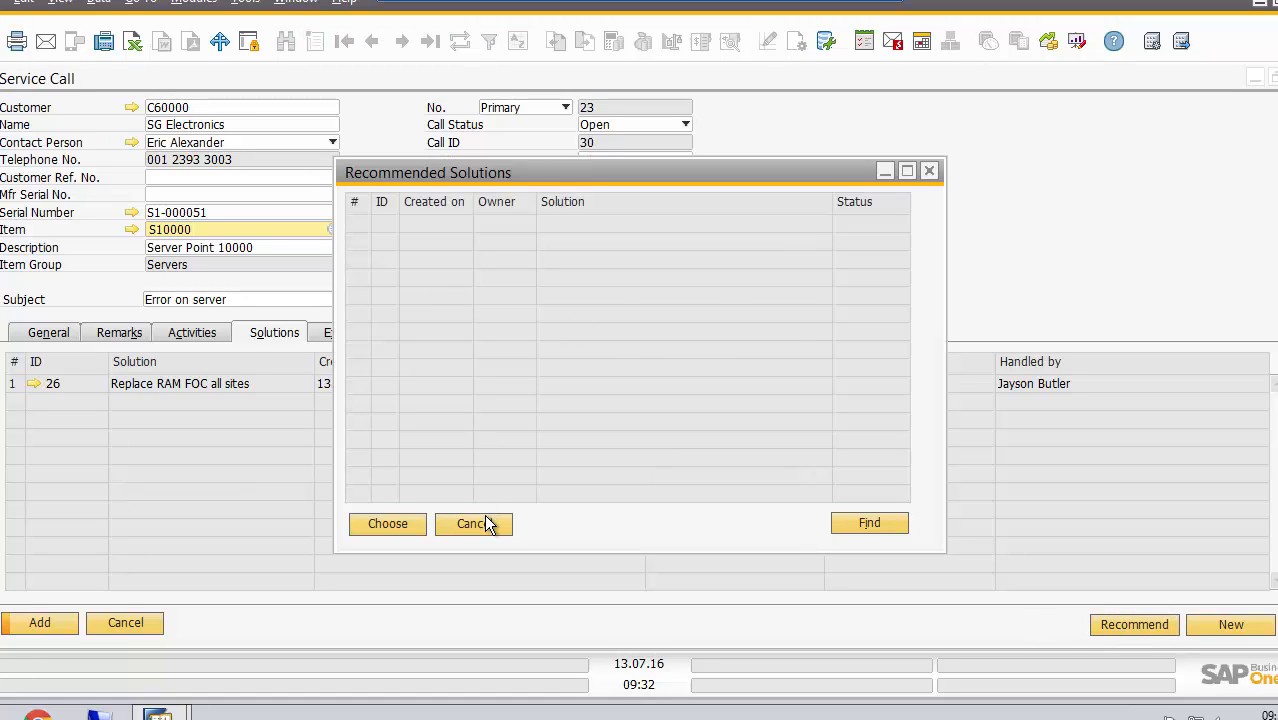
left_click(484, 516)
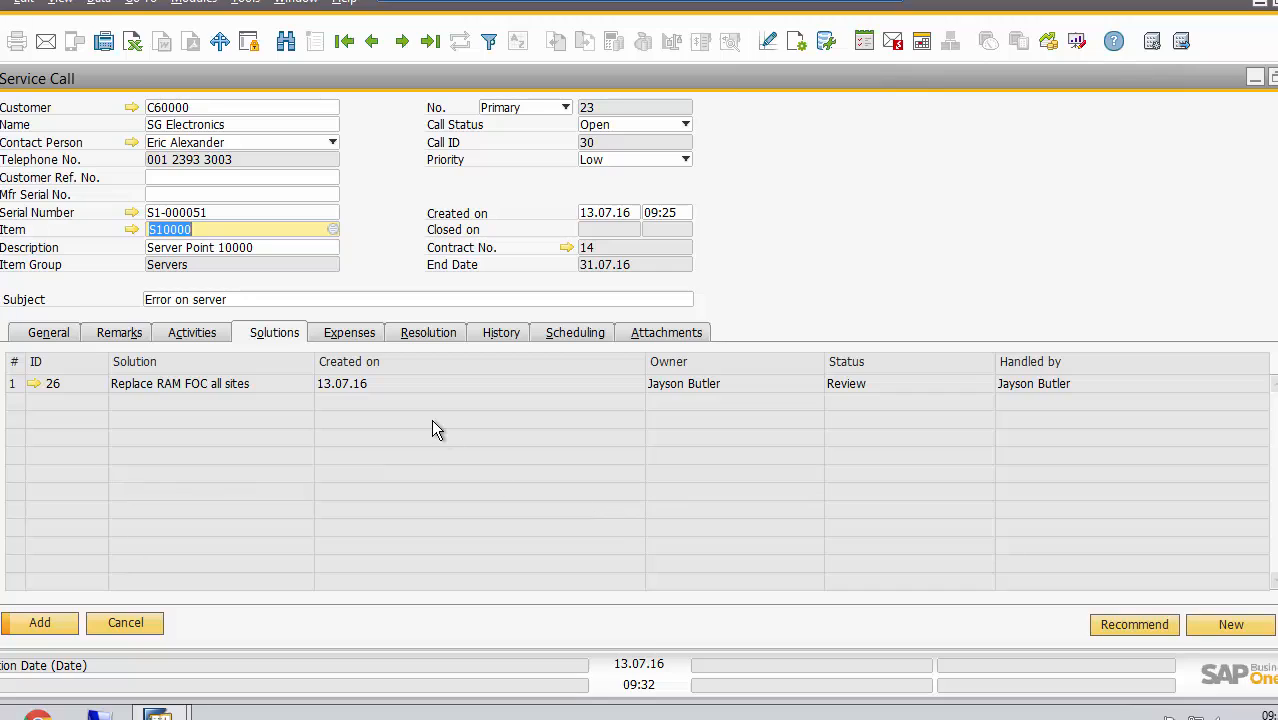
left_click(1228, 624)
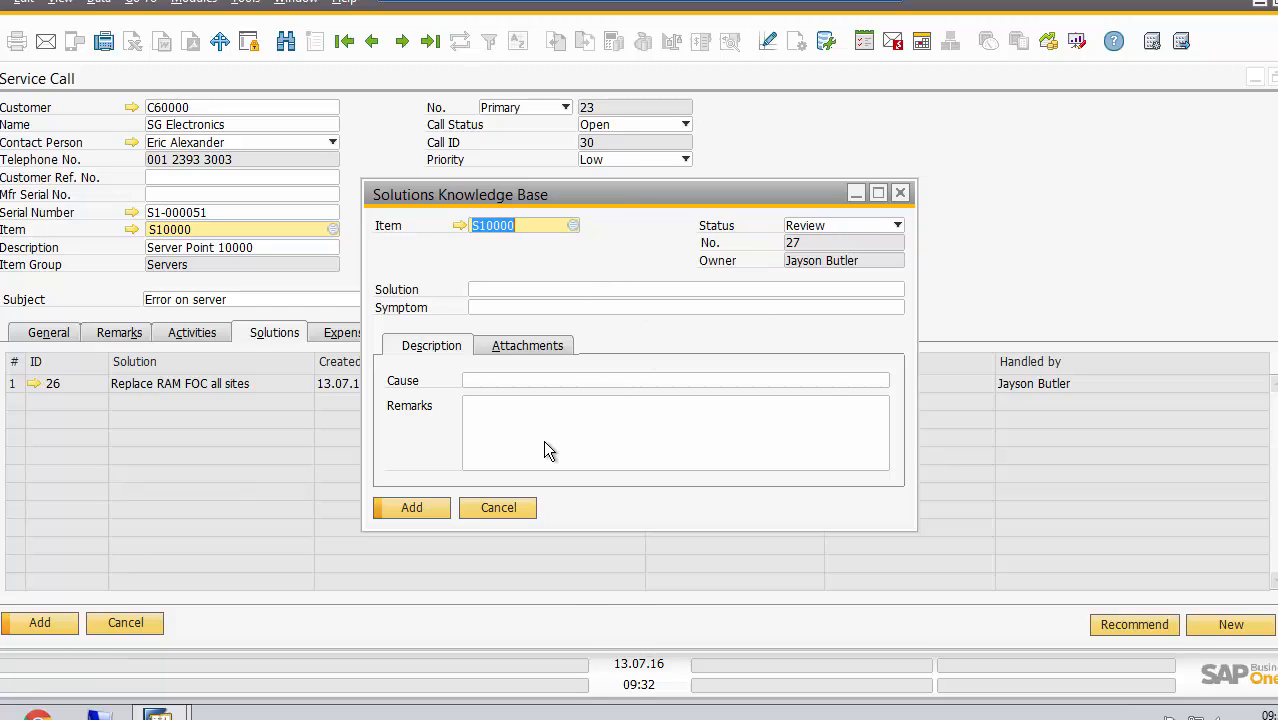
left_click(506, 505)
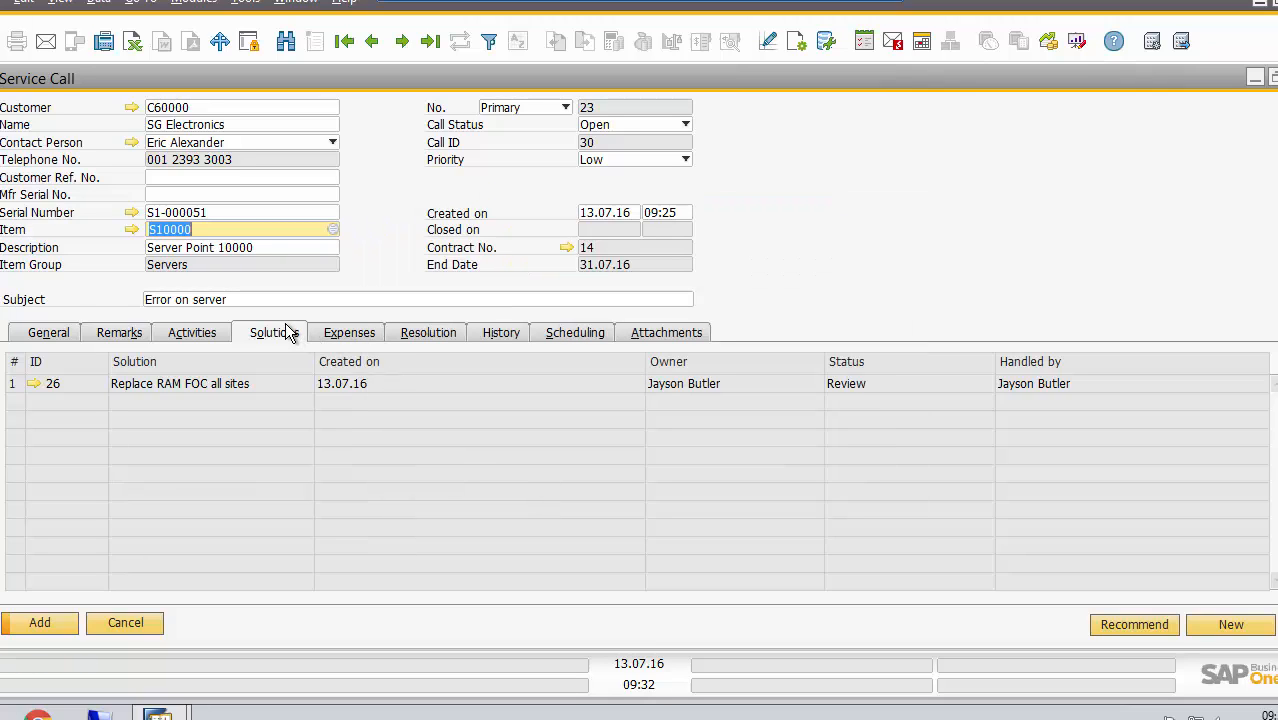
Review the service call's expense details and the available document types, without creating an expense document
left_click(349, 337)
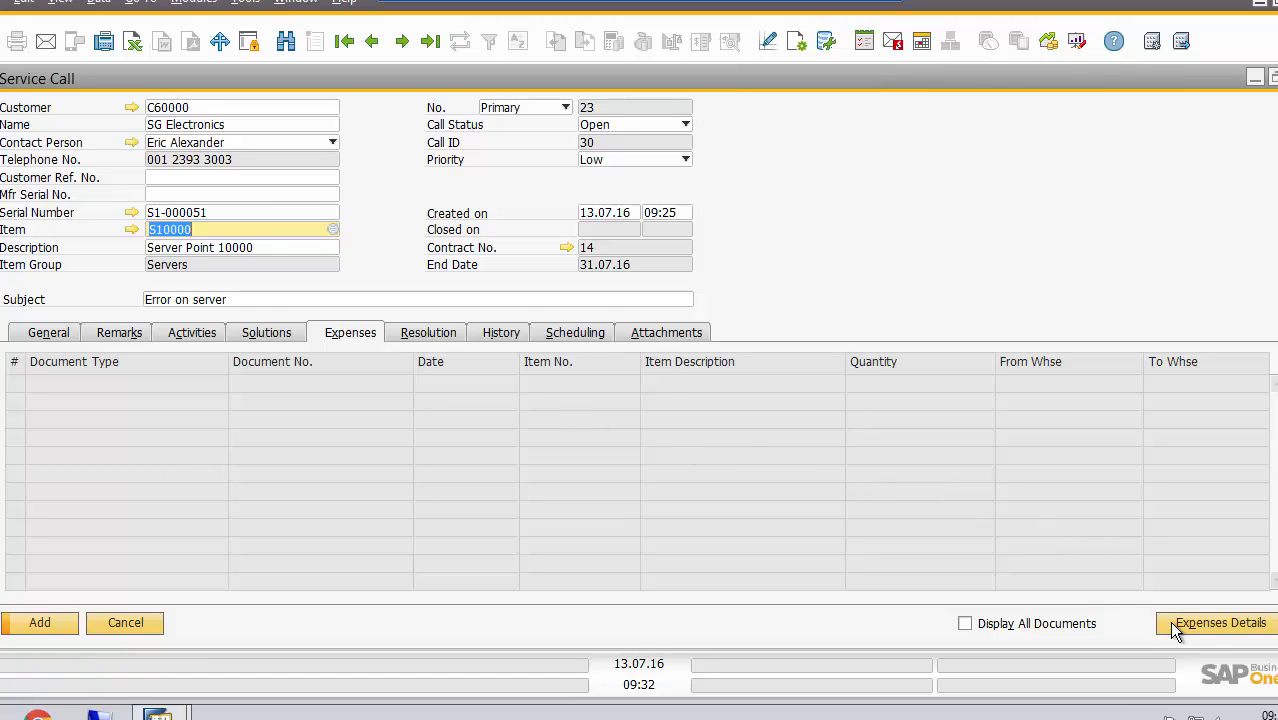
left_click(1197, 630)
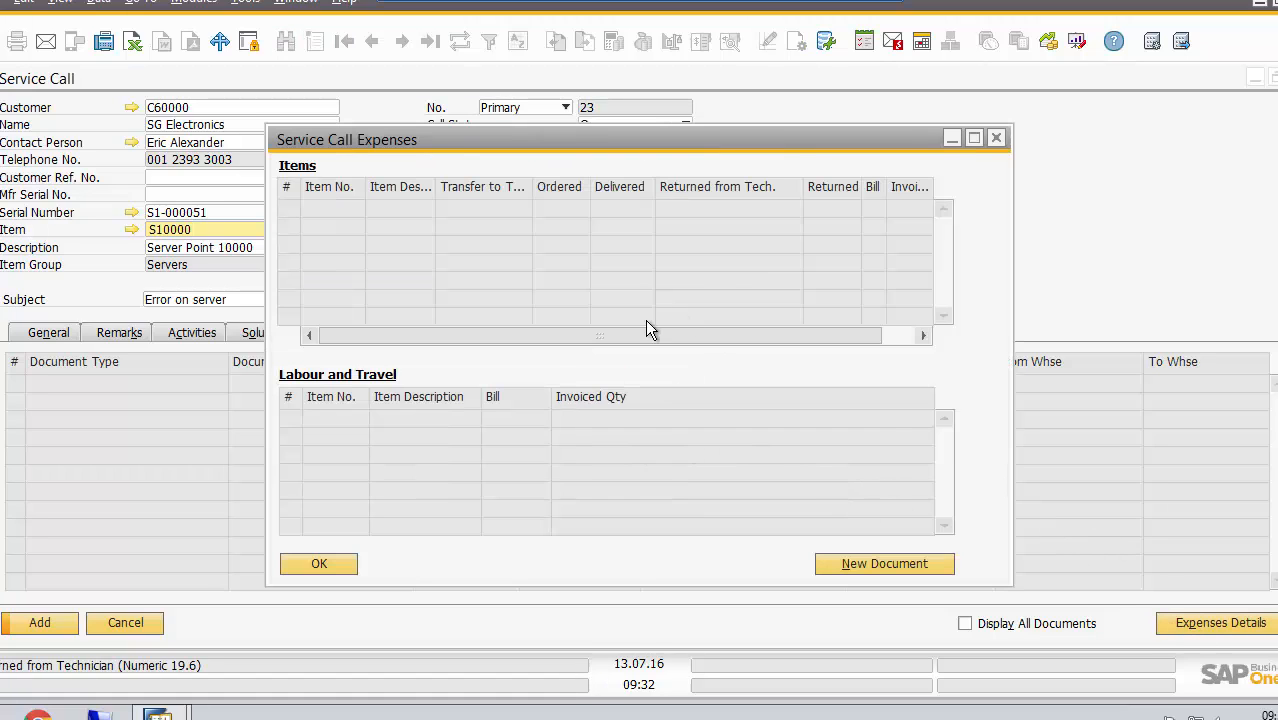
left_click(842, 564)
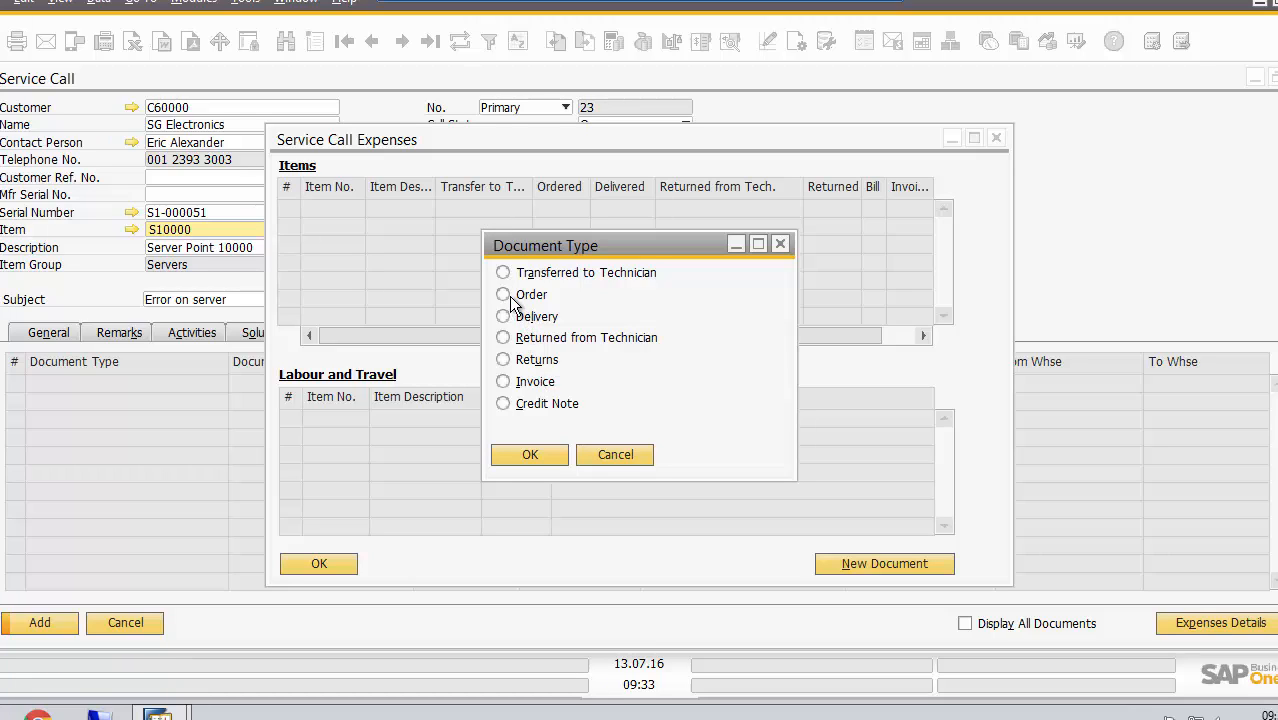
left_click(504, 362)
left_click(503, 316)
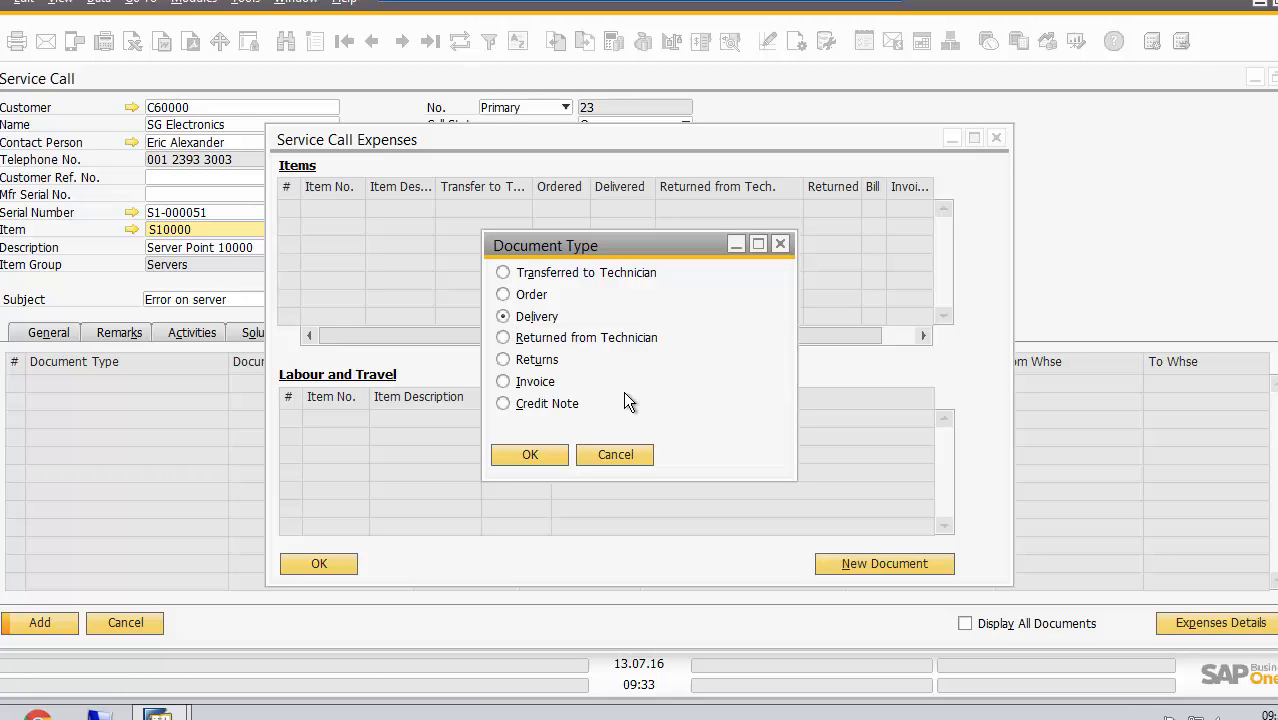
left_click(626, 454)
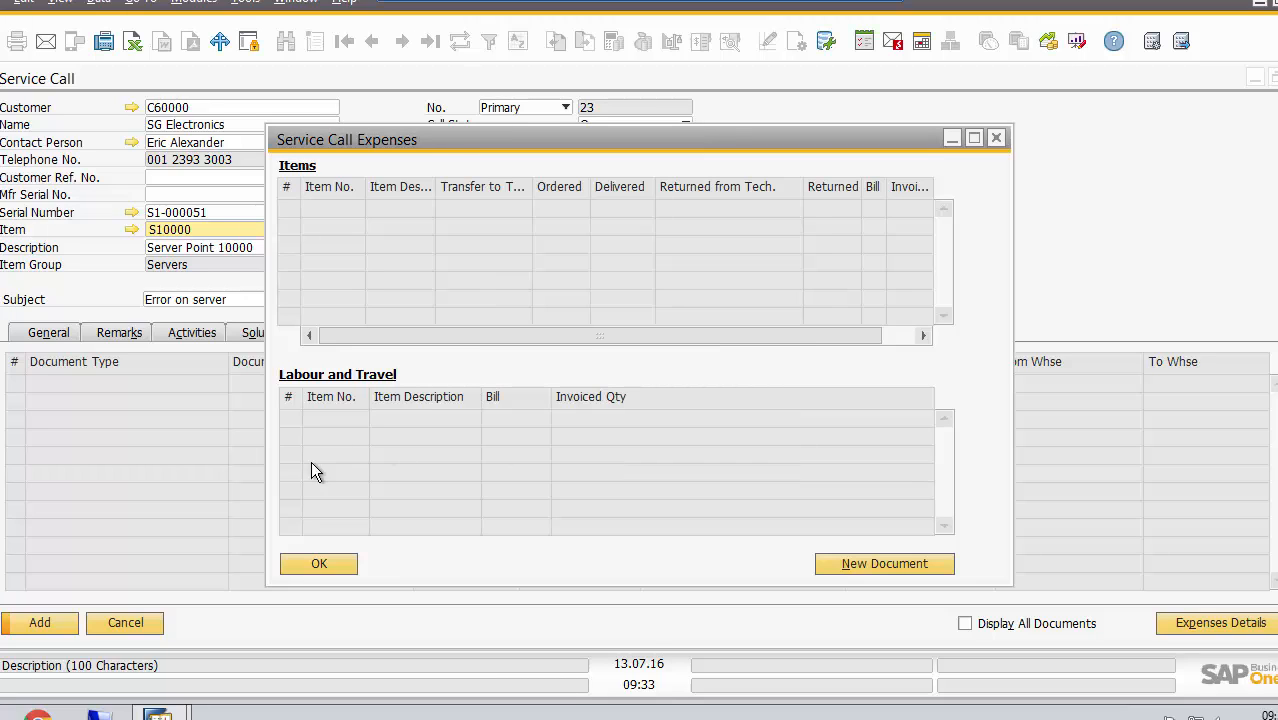
left_click(320, 563)
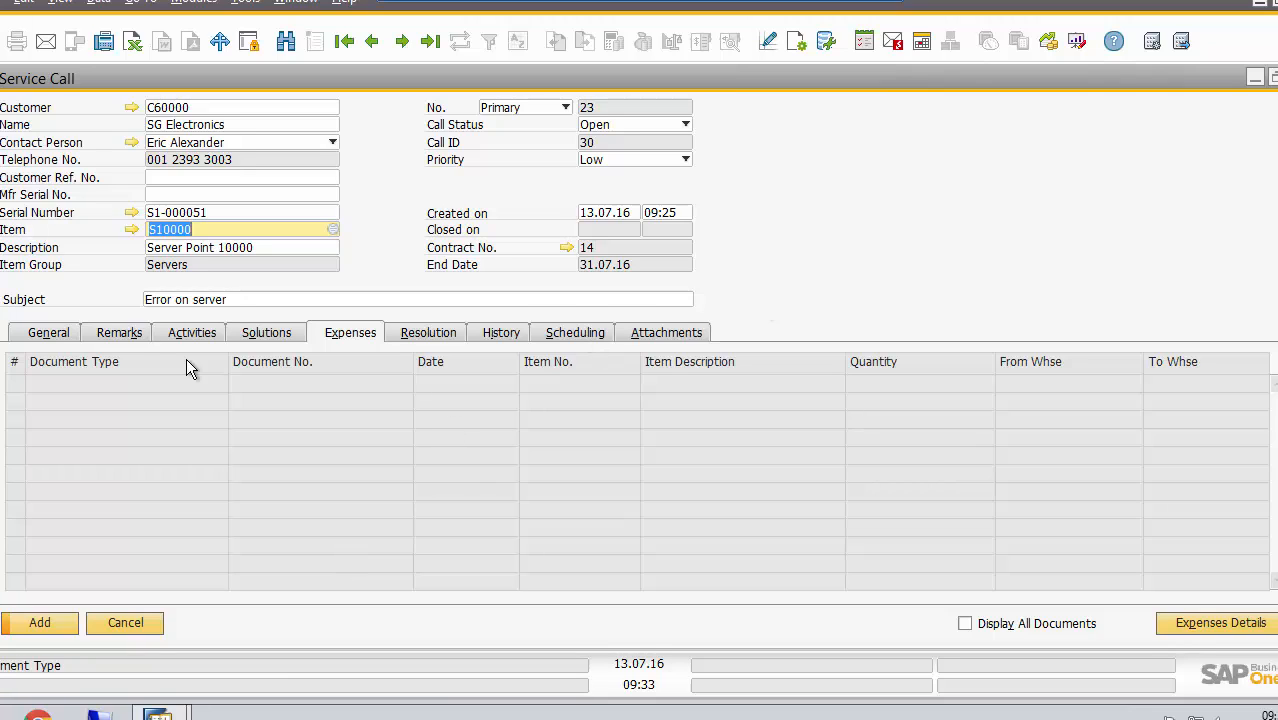
Define a new service call type named "FOC Repair" from the call's general details
left_click(286, 335)
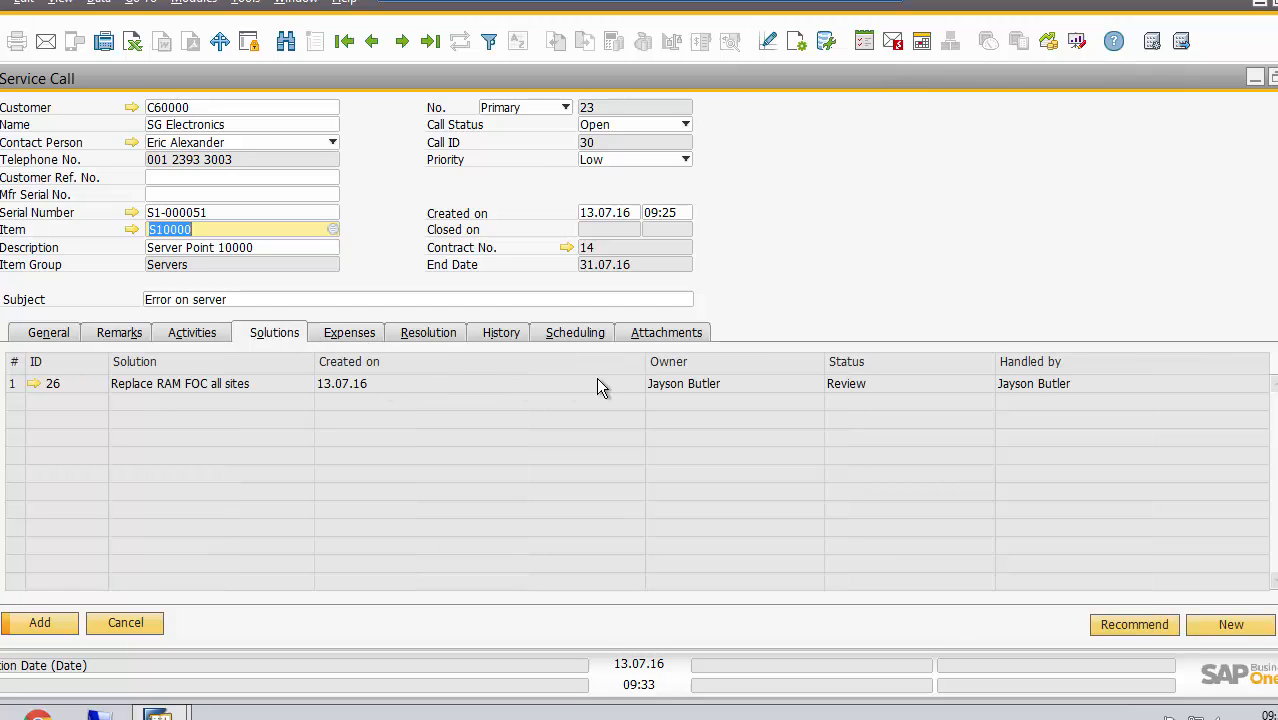
left_click(58, 336)
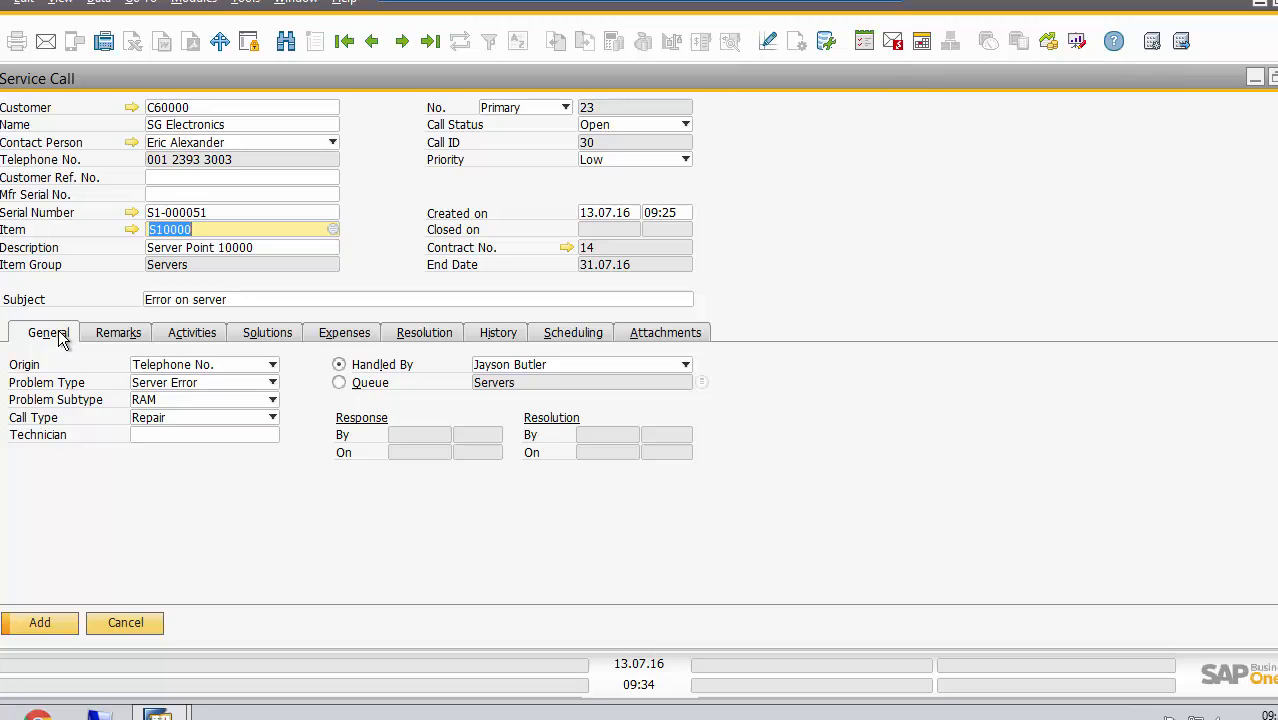
left_click(273, 418)
left_click(273, 417)
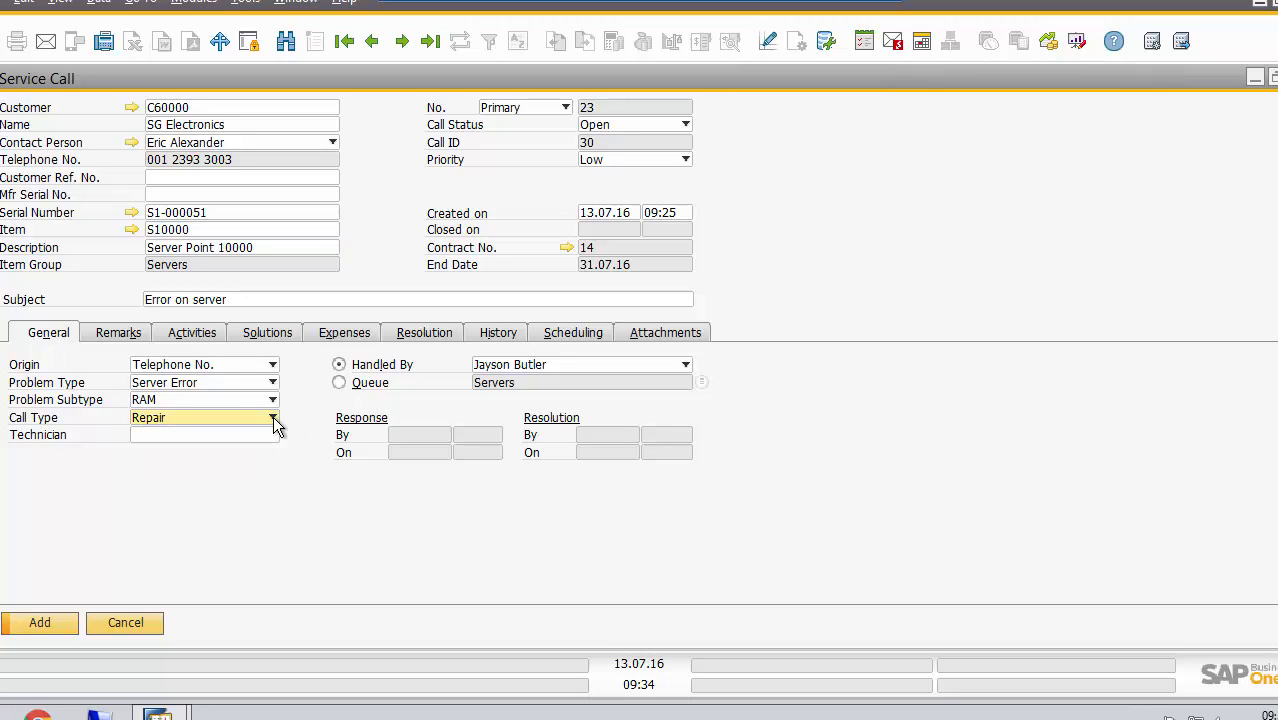
left_click(273, 418)
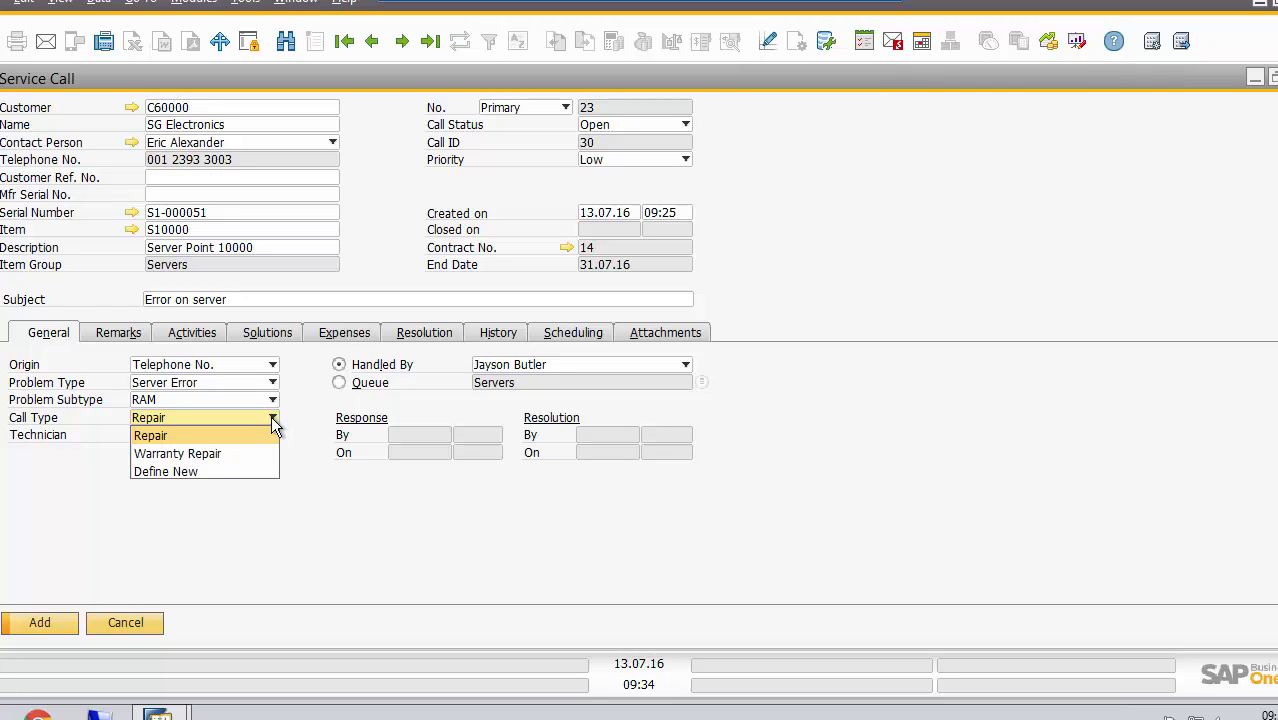
left_click(210, 470)
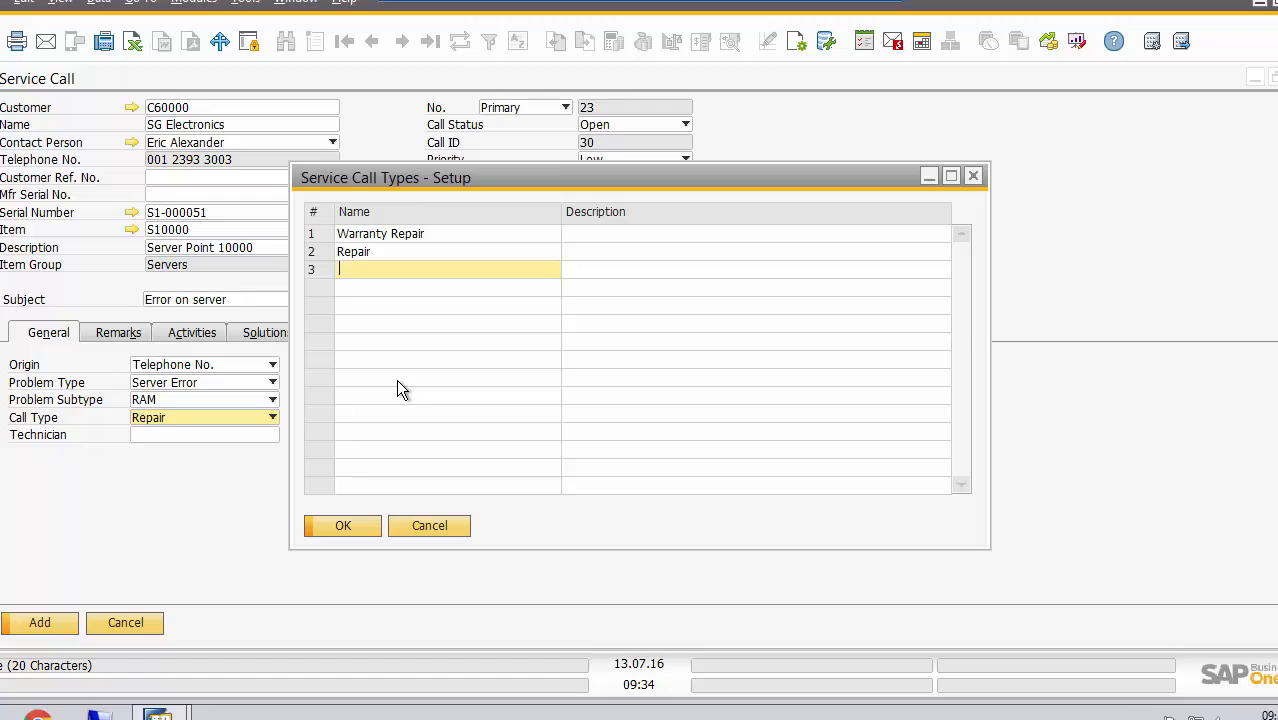
type("FOC Re")
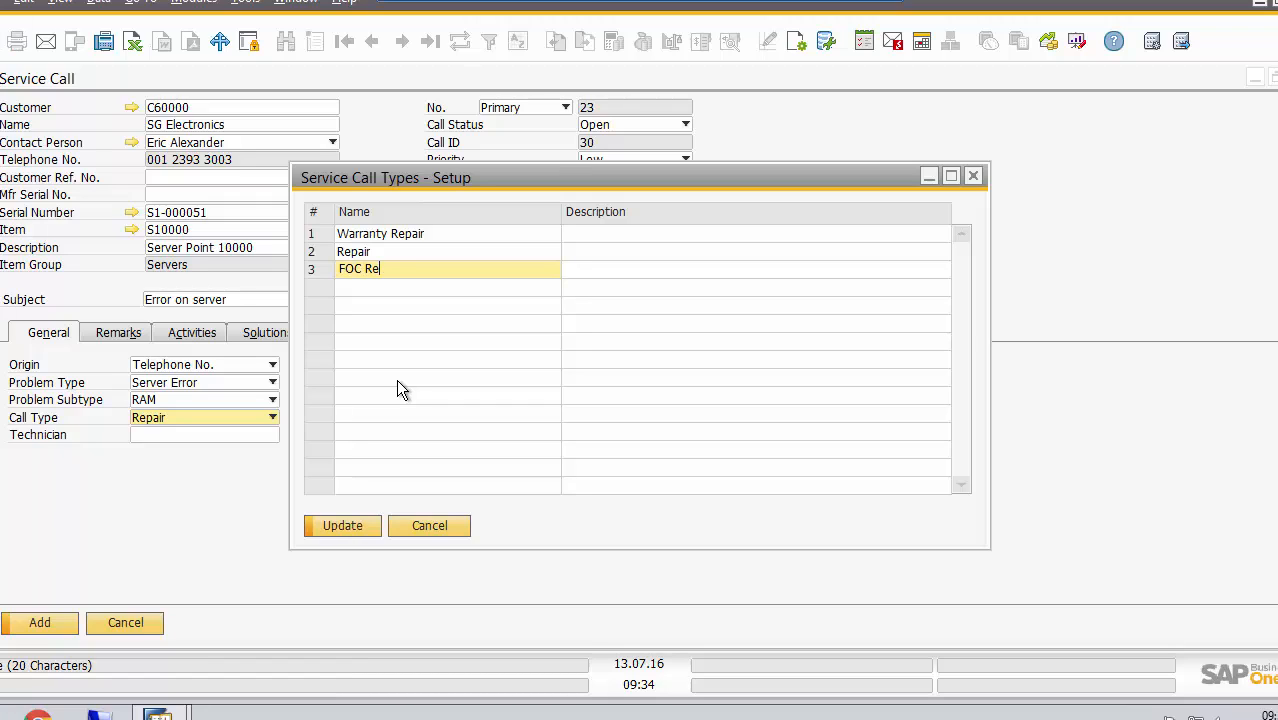
type("pair ")
type("based on")
type(" c")
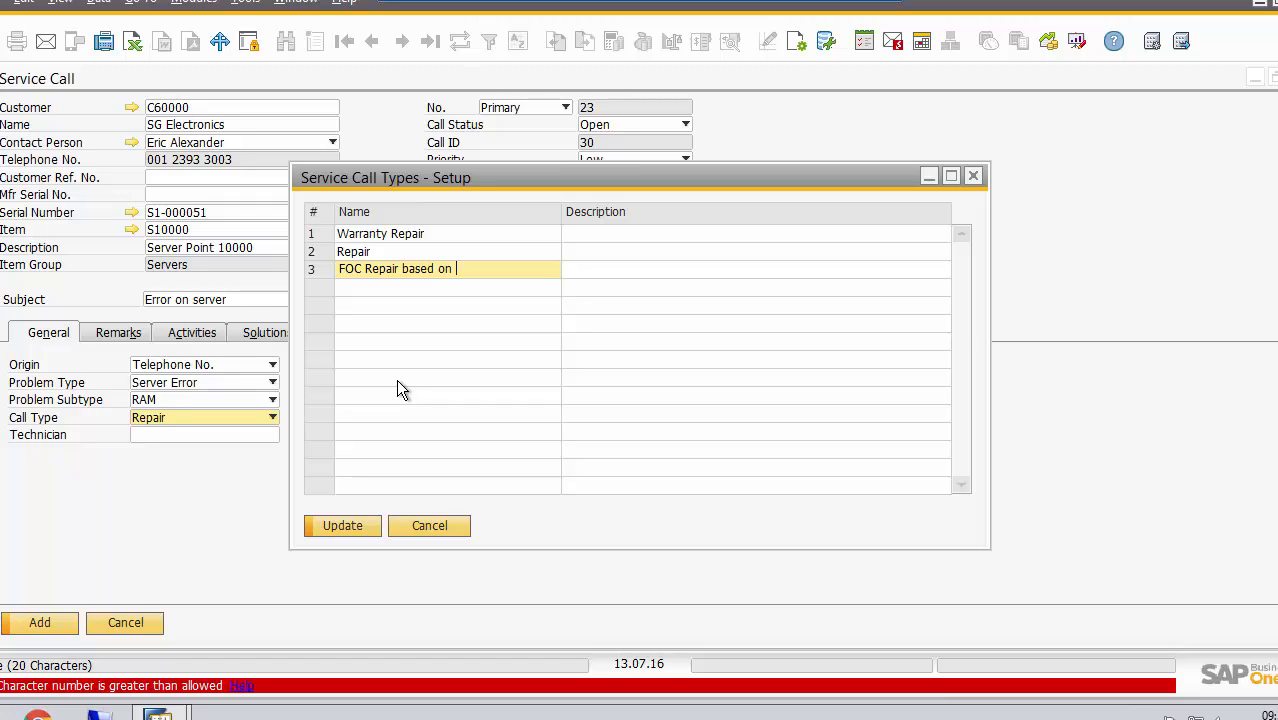
key("BackSpace")
key("BackSpace")
key("BackSpace")
key("BackSpace")
key("BackSpace")
key("BackSpace")
key("BackSpace")
key("BackSpace")
key("BackSpace")
type("Manufat")
key("BackSpace")
type("ctu")
key("BackSpace")
key("BackSpace")
key("Left")
key("Left")
key("Left")
key("Left")
key("Right")
key("Right")
key("Right")
key("Right")
key("shift+Right")
key("shift+Right")
key("shift+Right")
key("shift+Right")
key("shift+Right")
key("shift+Right")
key("shift+Right")
key("Delete")
Describe the FOC Repair call type as "Manufacturer to reimburse due to faulty goods"
left_click(611, 268)
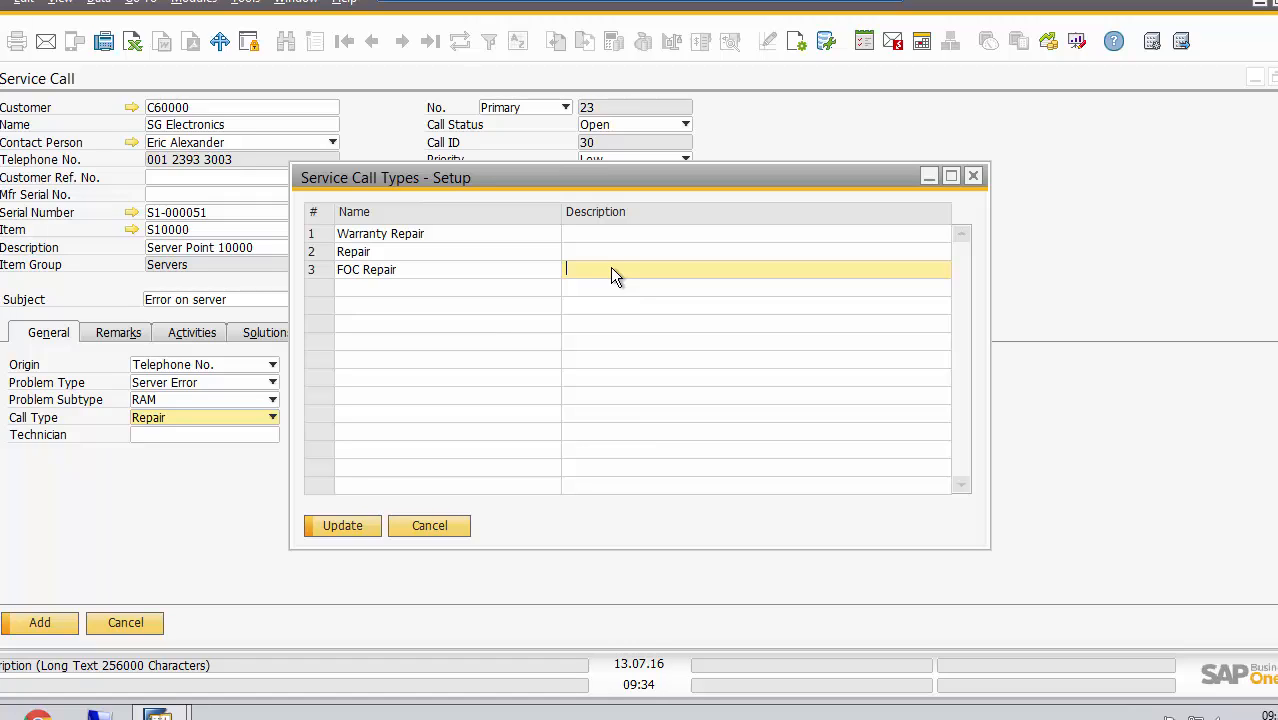
type("Manufactureer to reimburse due to faulty")
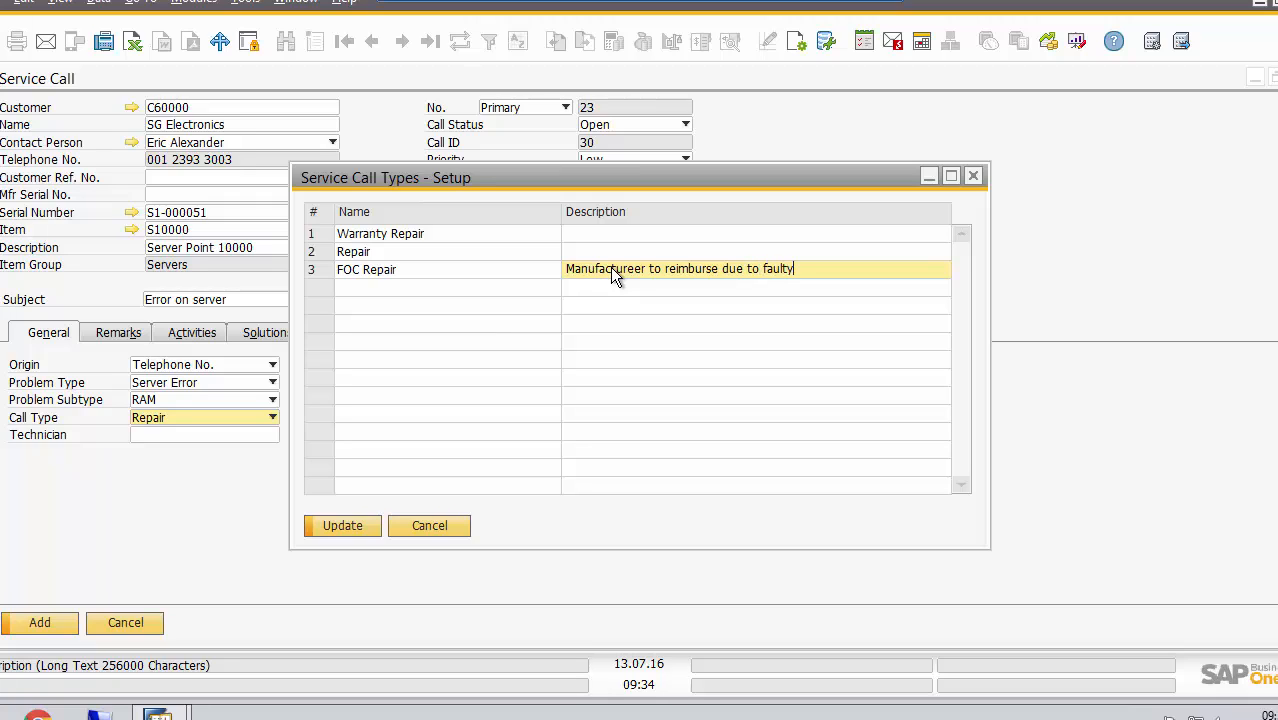
type(" goods")
left_click(641, 265)
key("BackSpace")
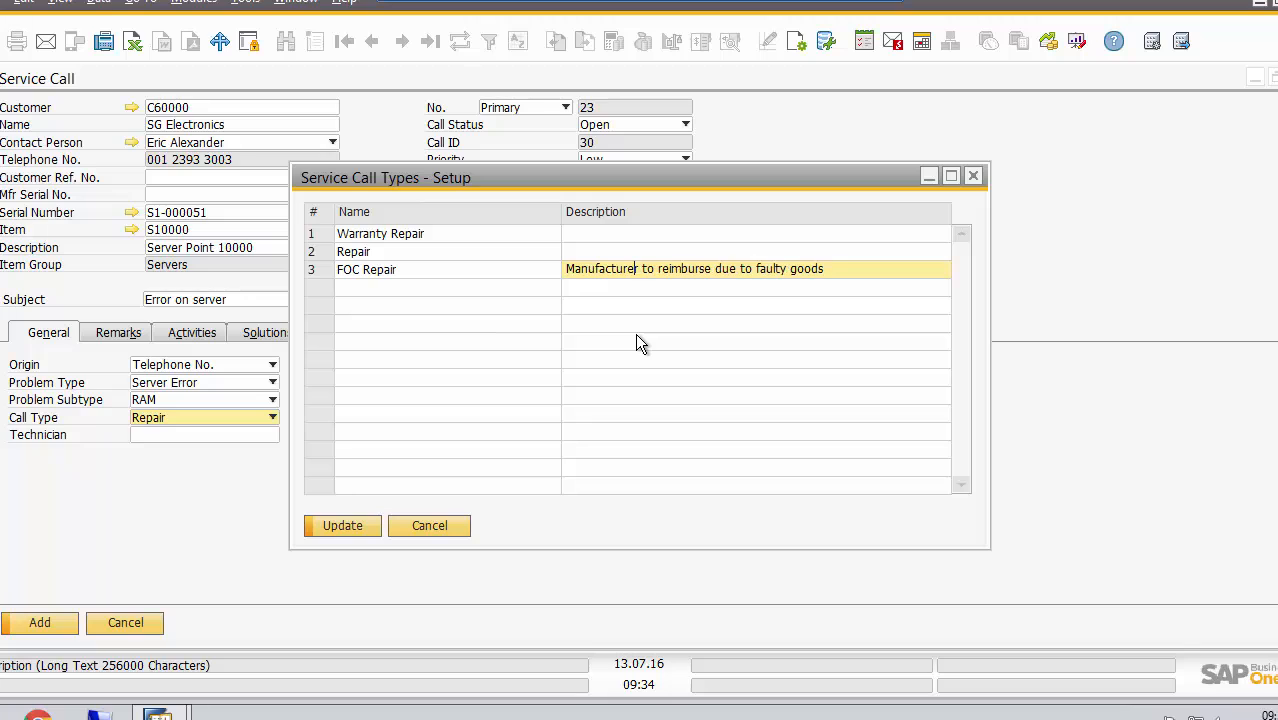
Save the new call type and assign FOC Repair to the service call
left_click(348, 524)
left_click(348, 522)
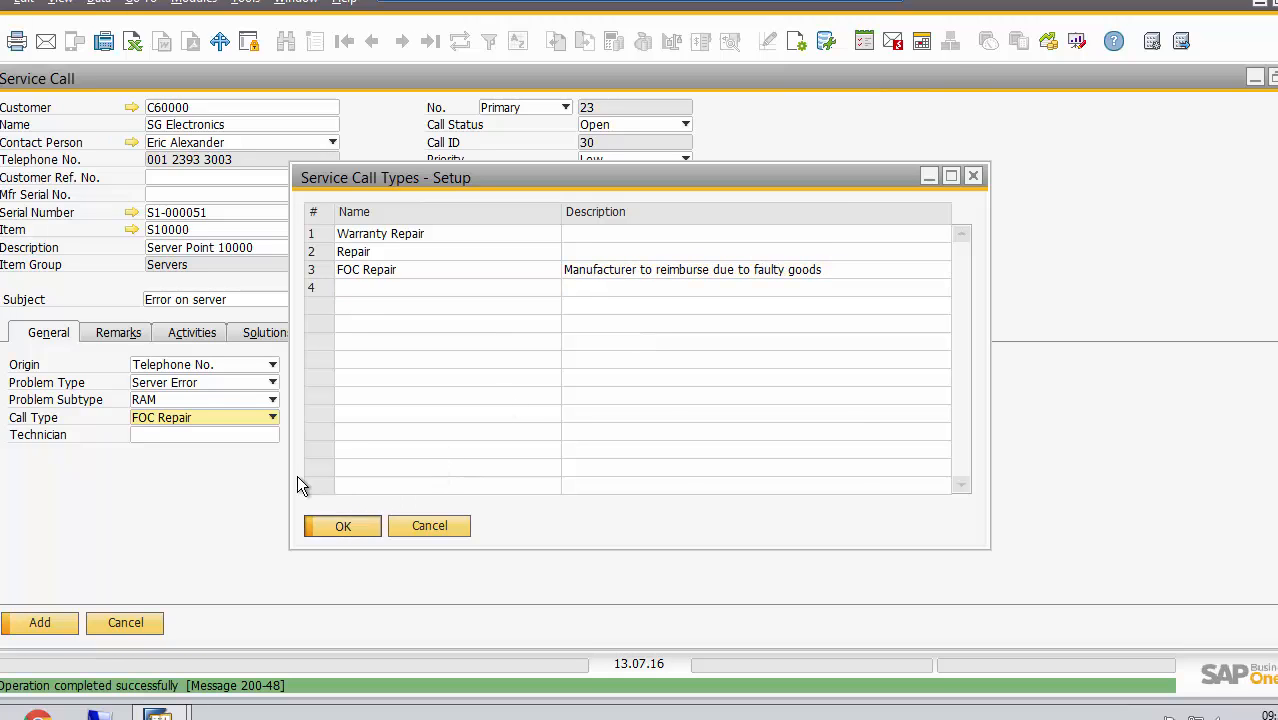
left_click(272, 417)
left_click(272, 425)
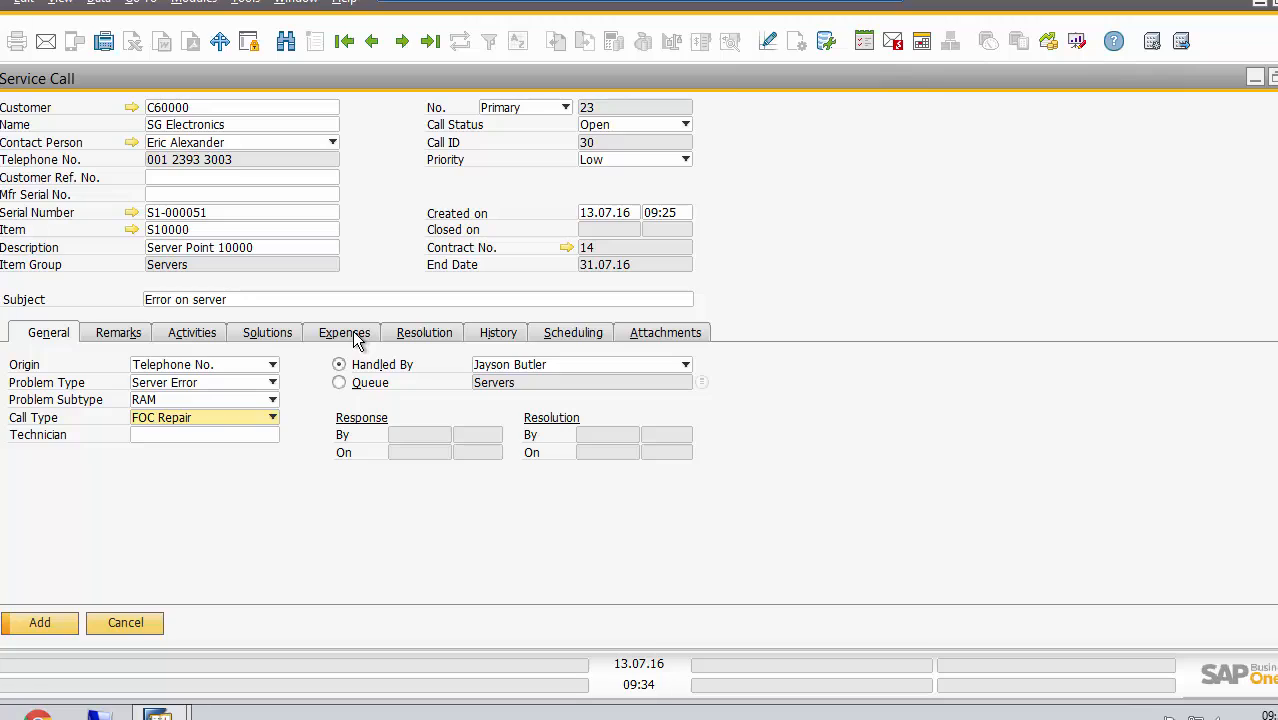
Record the service call's resolution as "RAM was replaced"
left_click(414, 338)
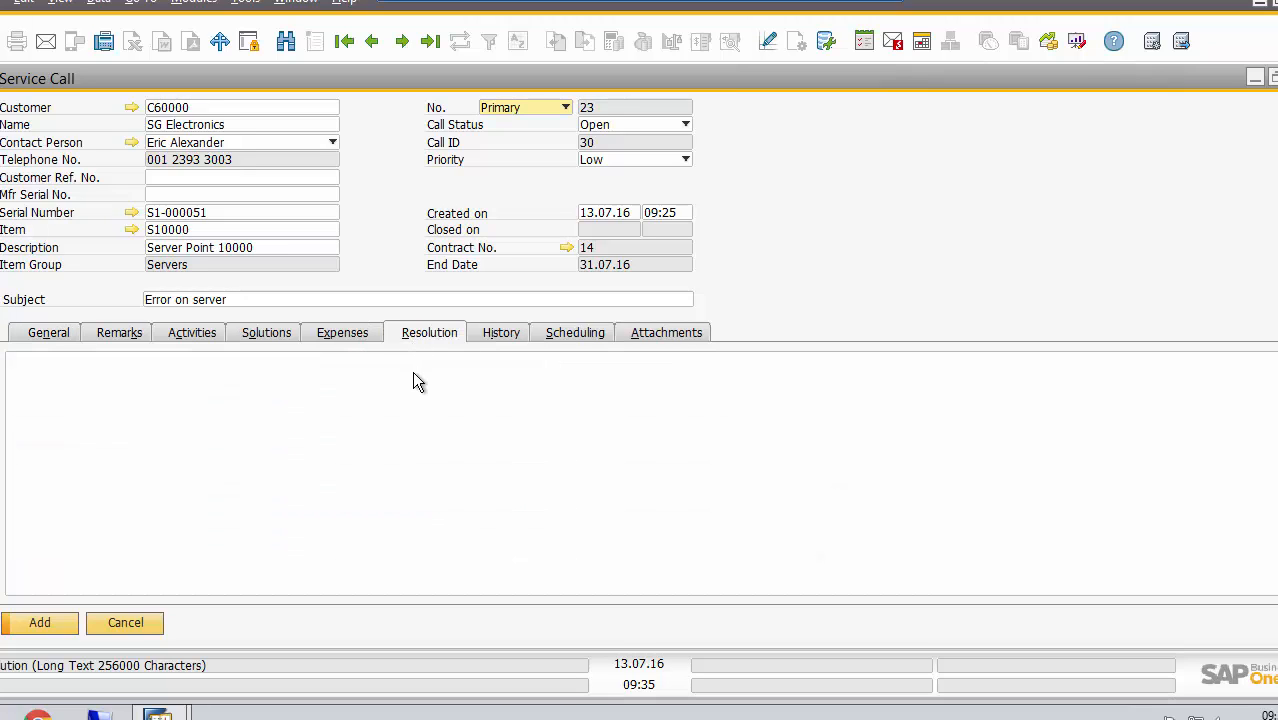
left_click(415, 381)
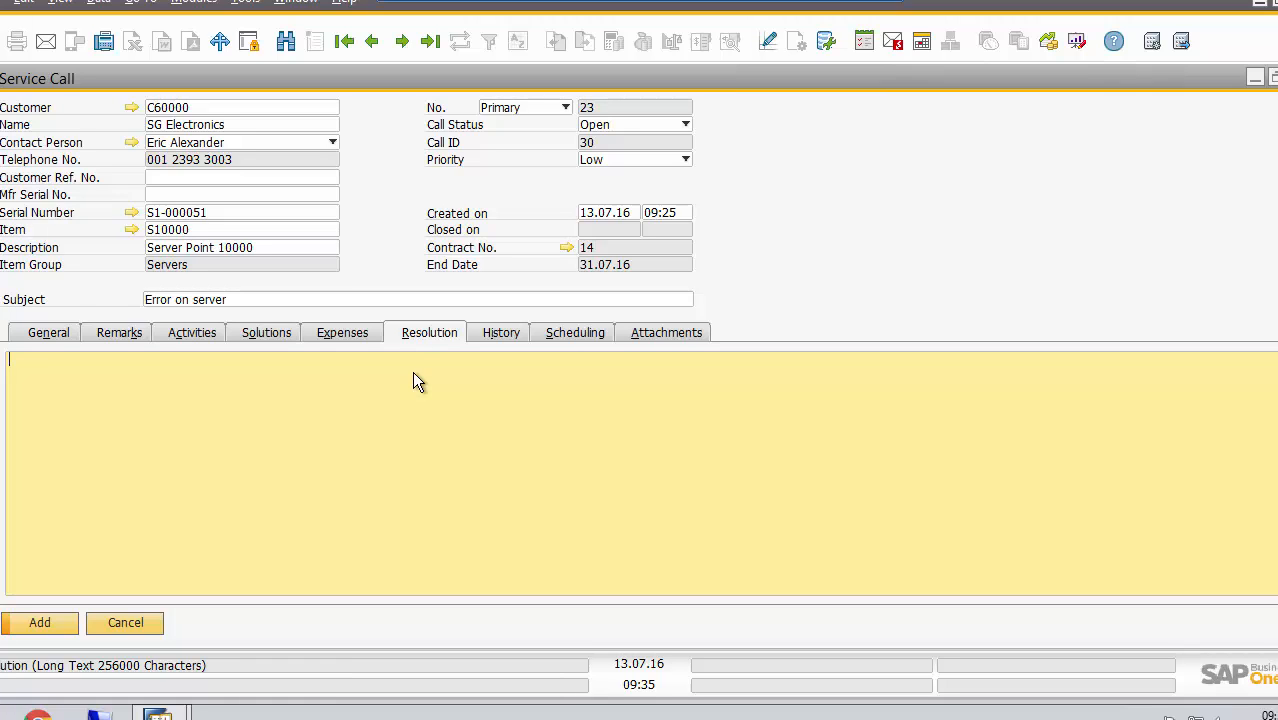
type("RAM was replaced")
Add the service call after checking its scheduling, activities and history, and close the blank call and leftover activity forms
left_click(582, 335)
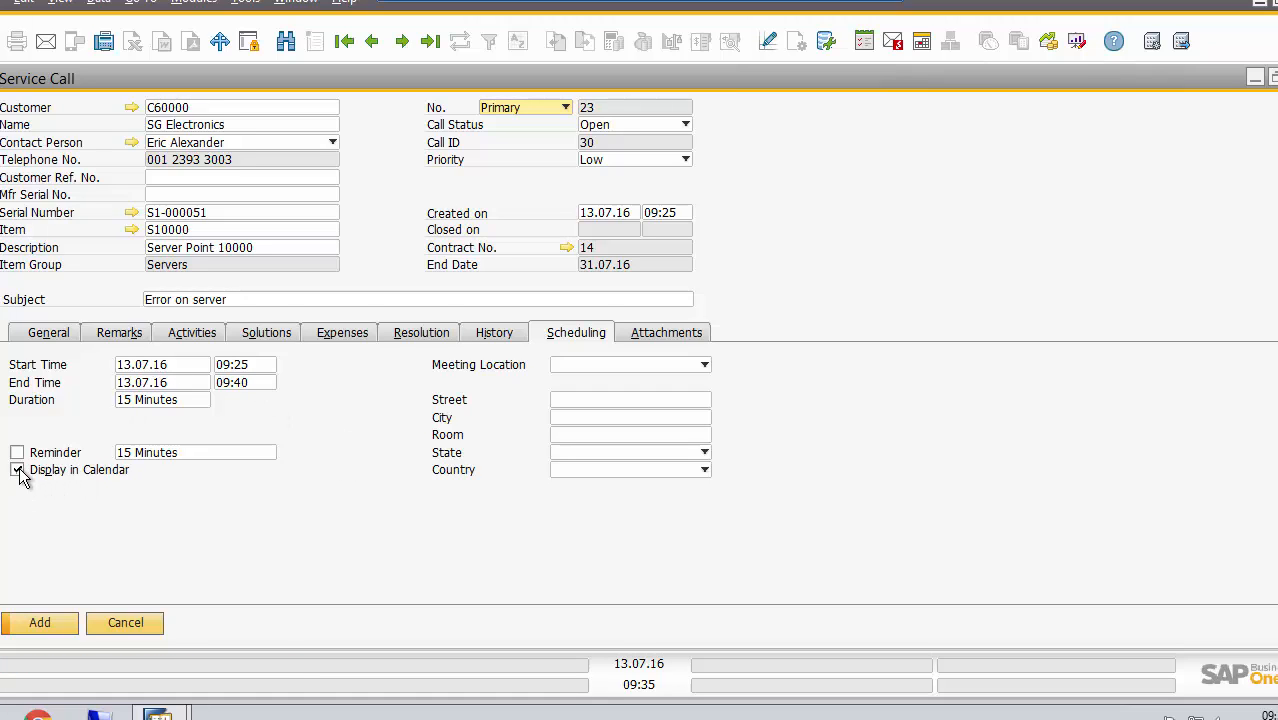
left_click(198, 340)
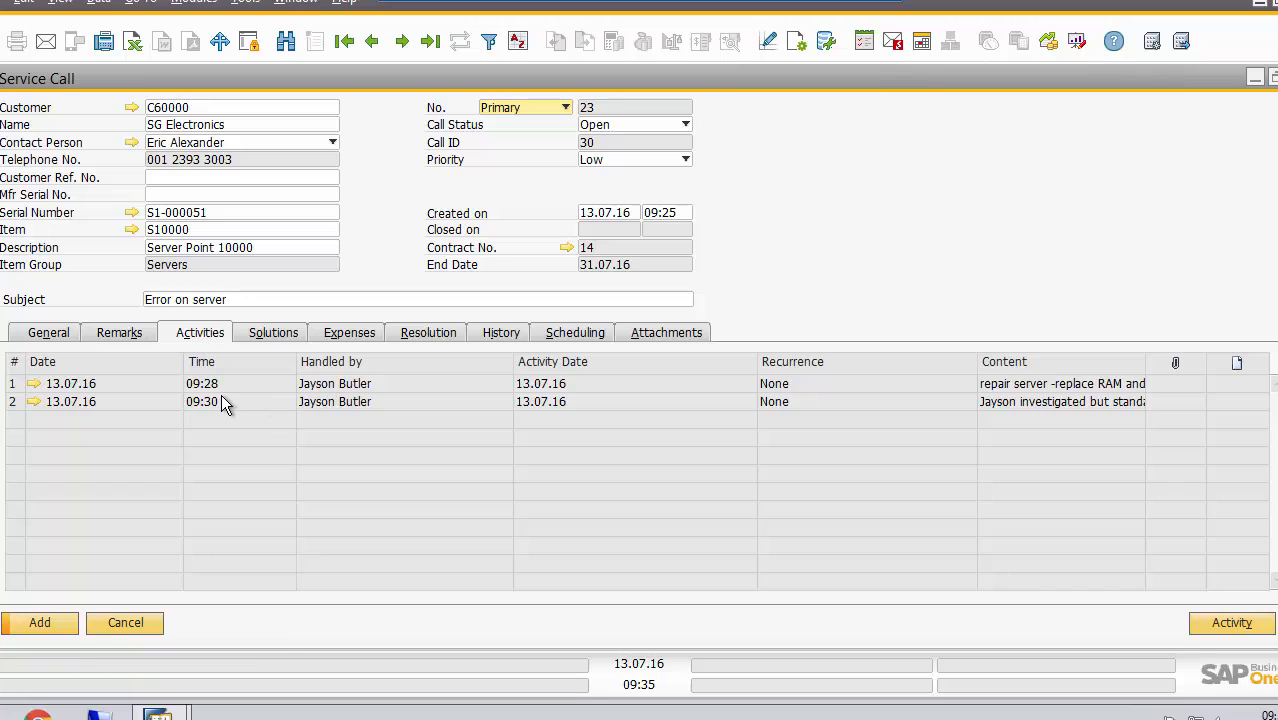
left_click(520, 340)
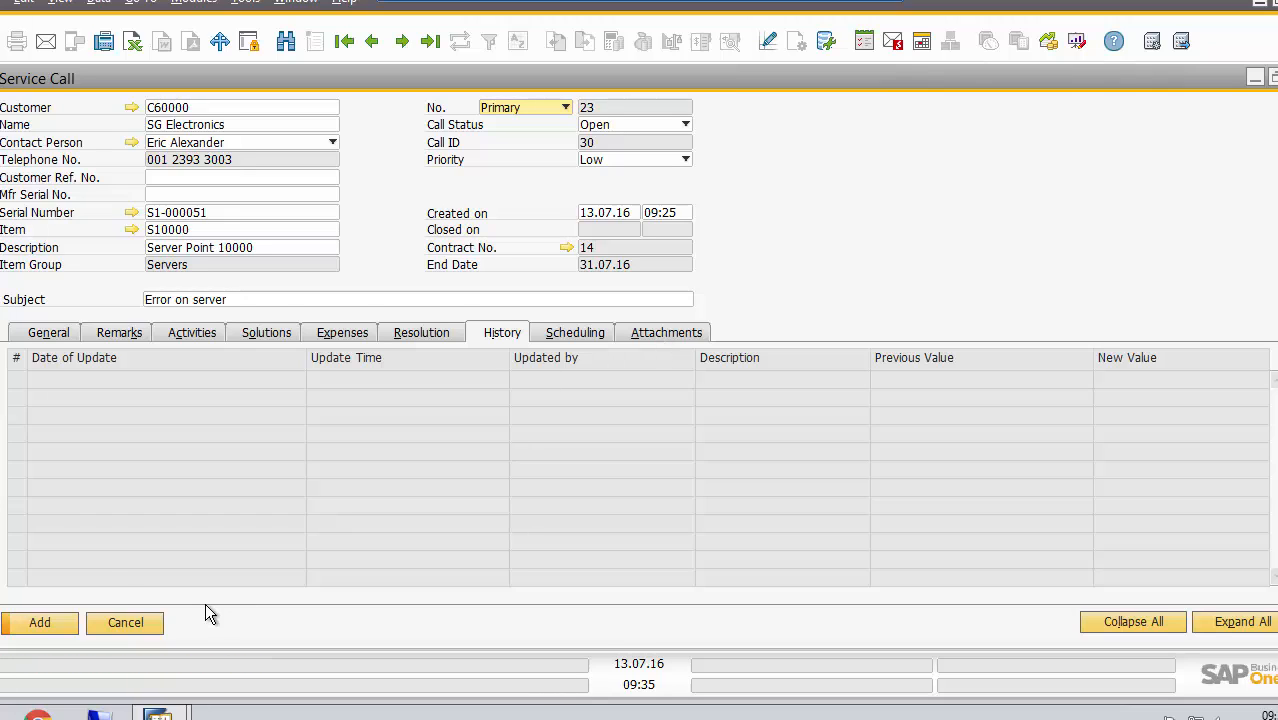
left_click(41, 621)
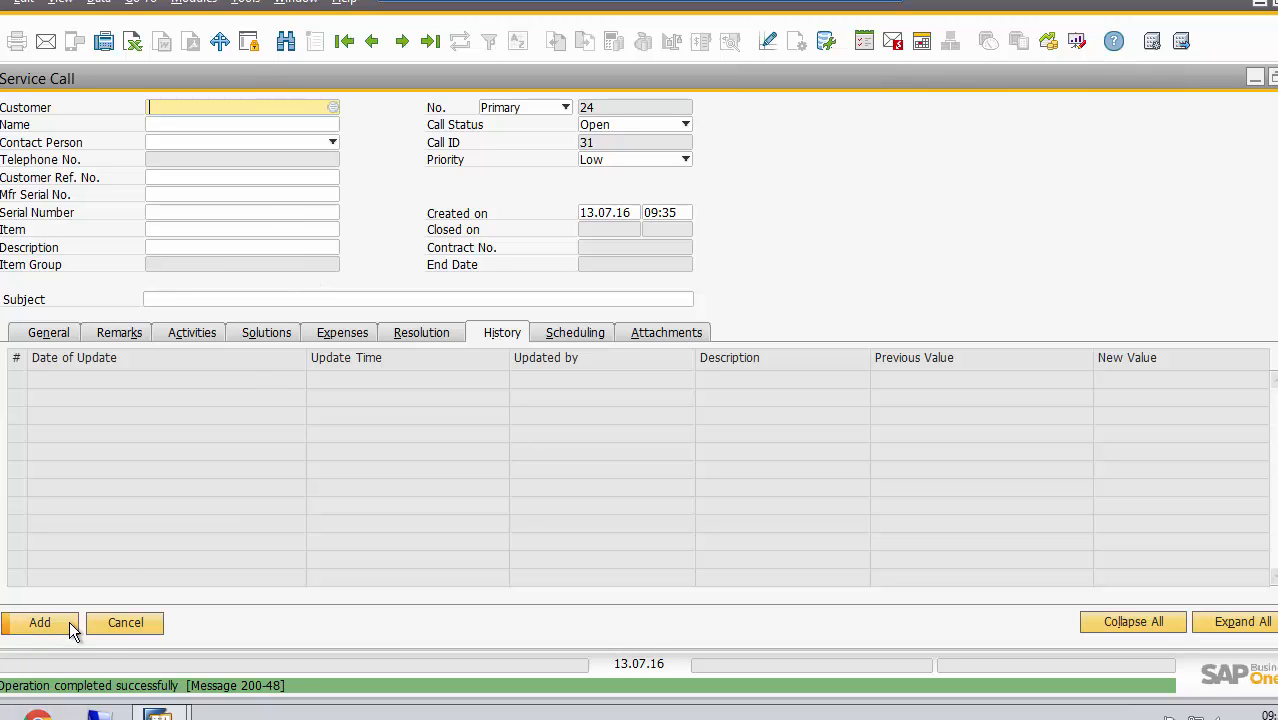
left_click(138, 617)
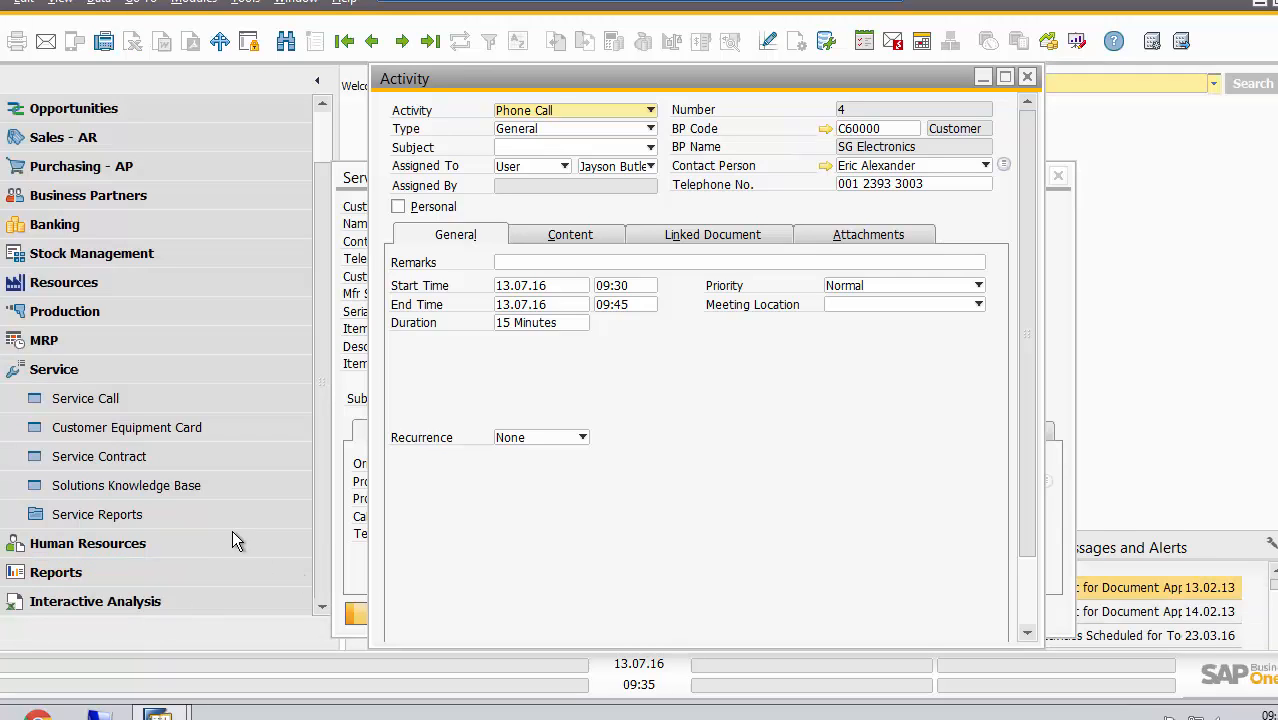
left_click(1027, 76)
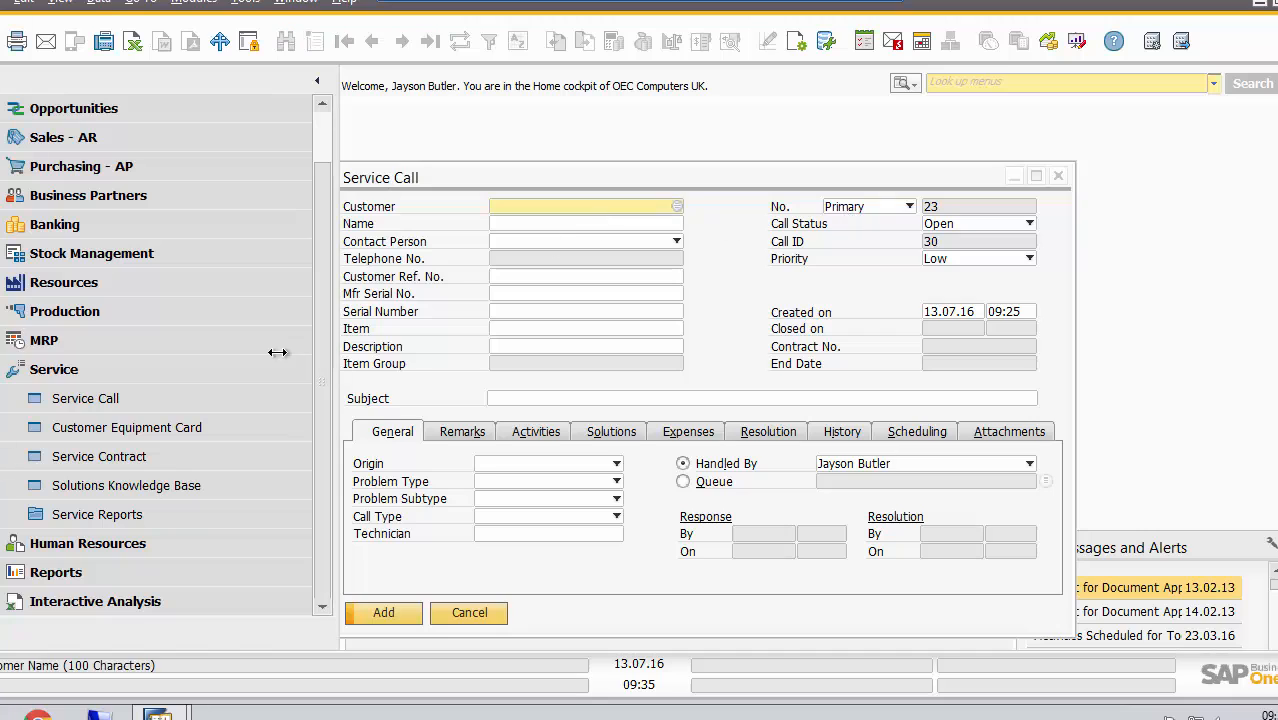
Start the Service Calls report and limit its problem type to Server Error
left_click(151, 520)
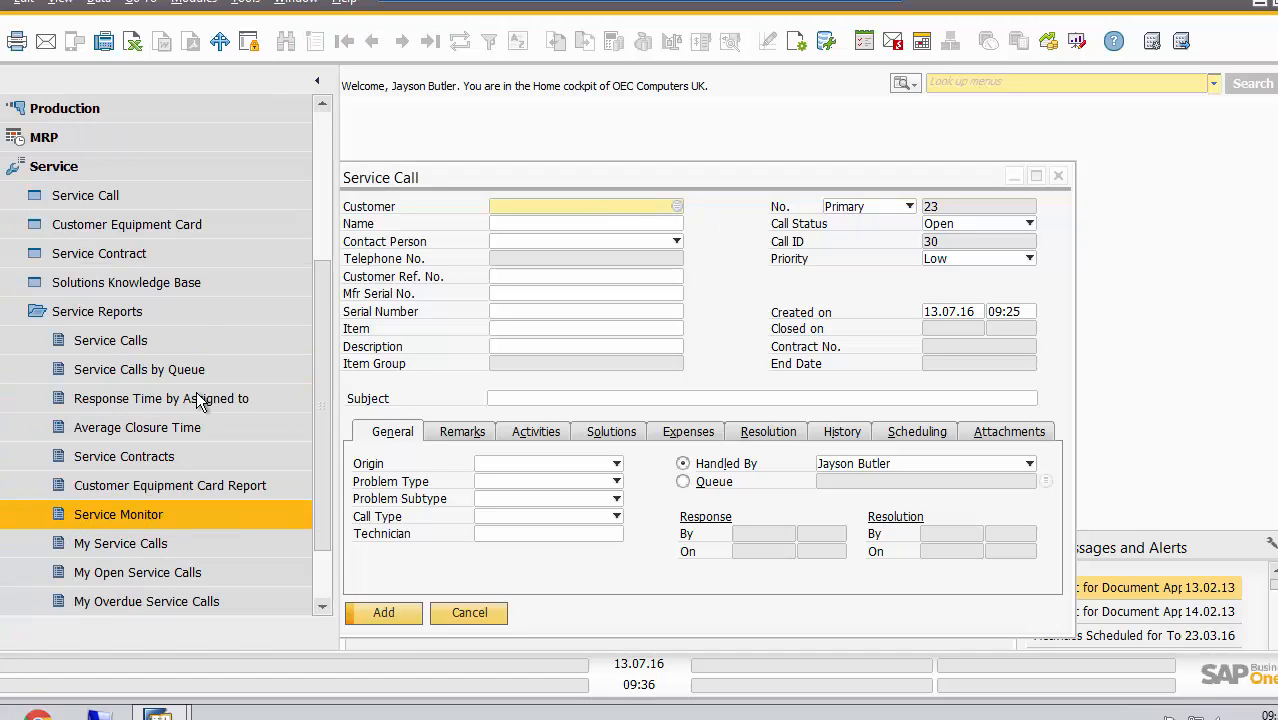
left_click(175, 342)
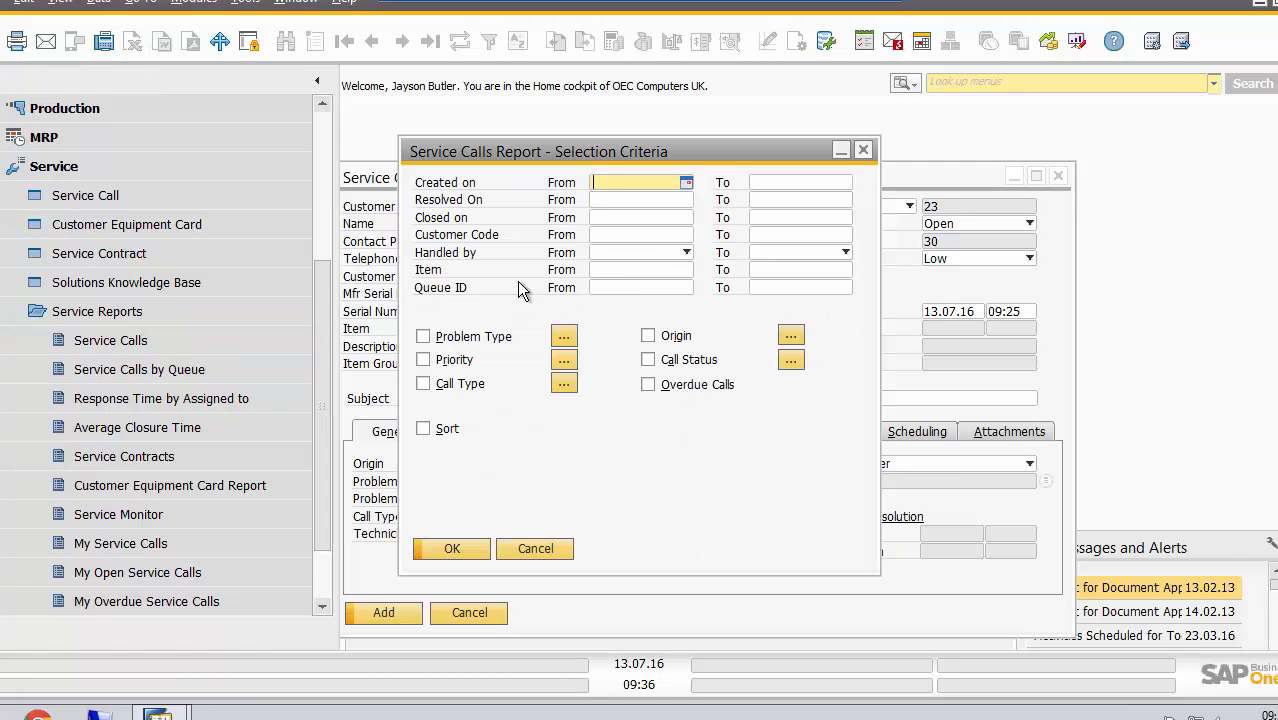
left_click(564, 336)
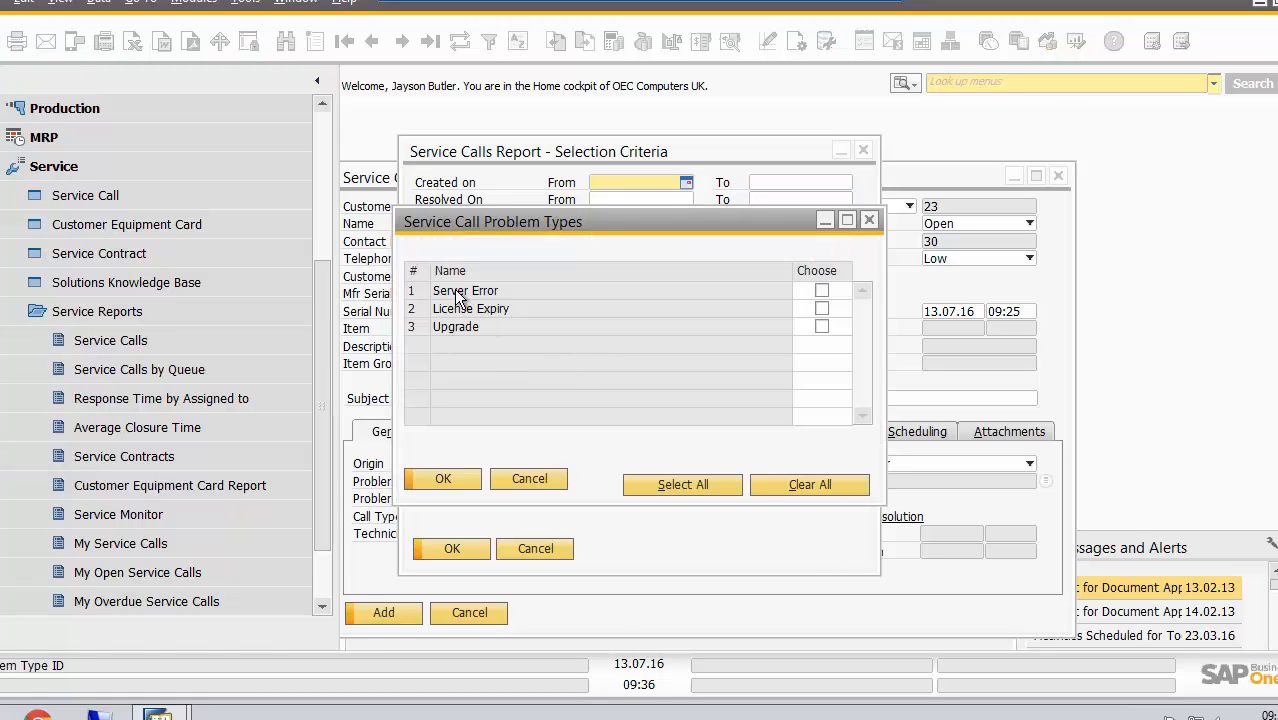
left_click(821, 290)
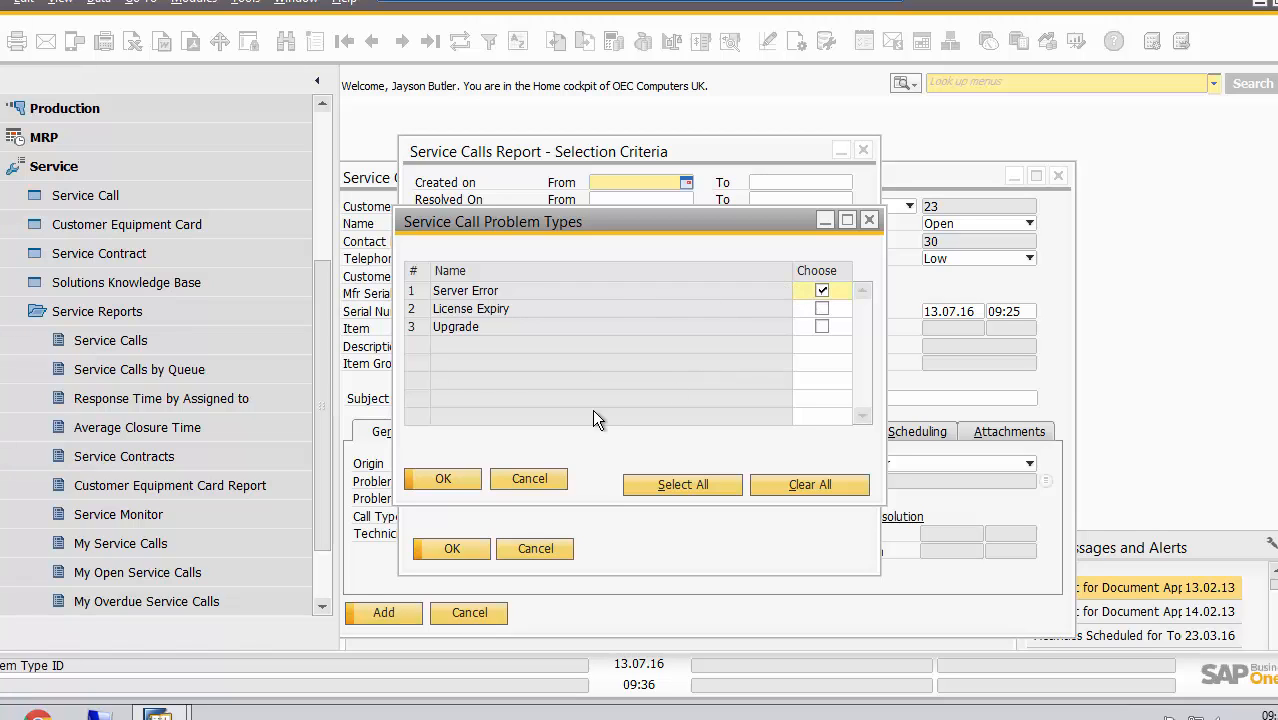
left_click(457, 482)
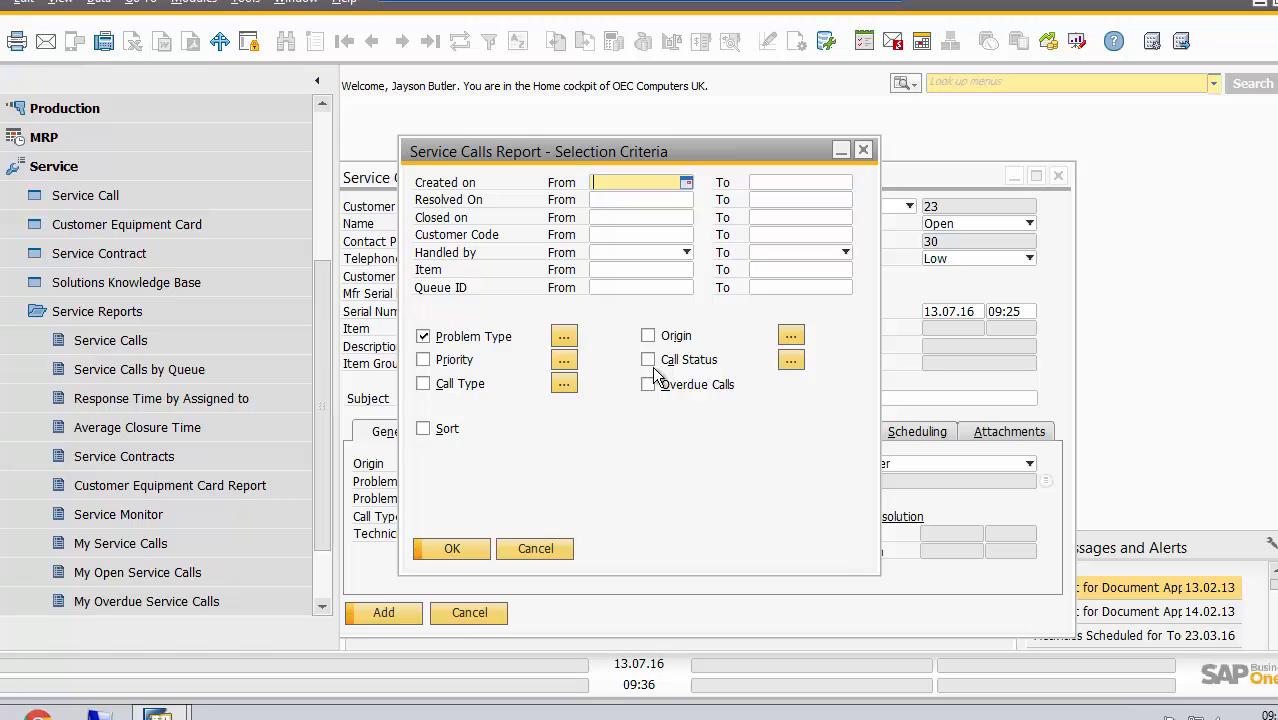
Look through the call status choices without applying a status filter, and run the Service Calls report
left_click(801, 358)
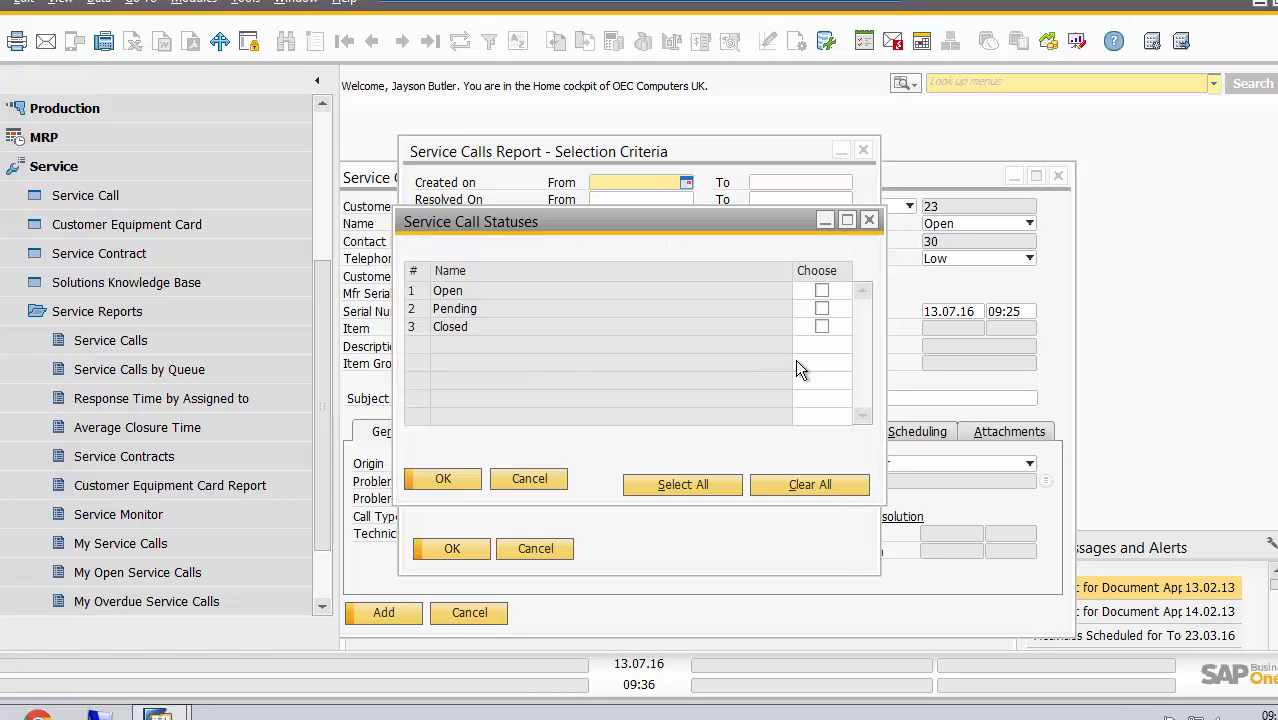
left_click(821, 290)
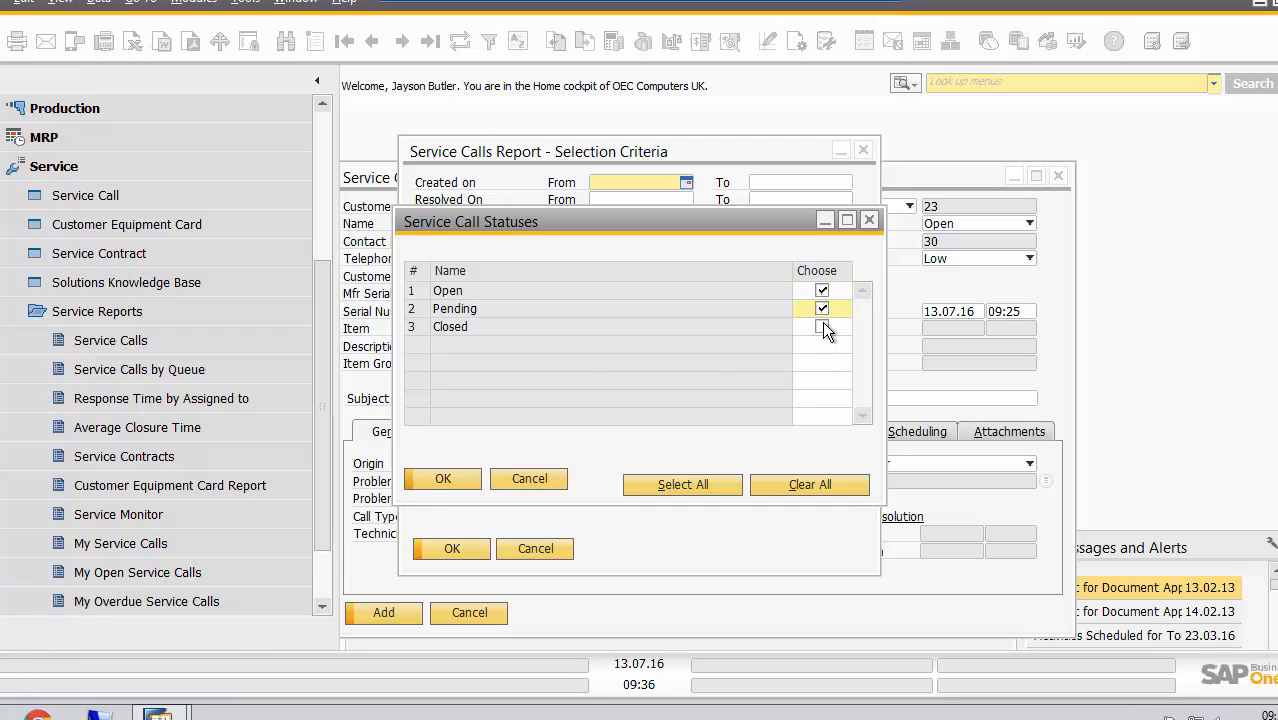
left_click(823, 322)
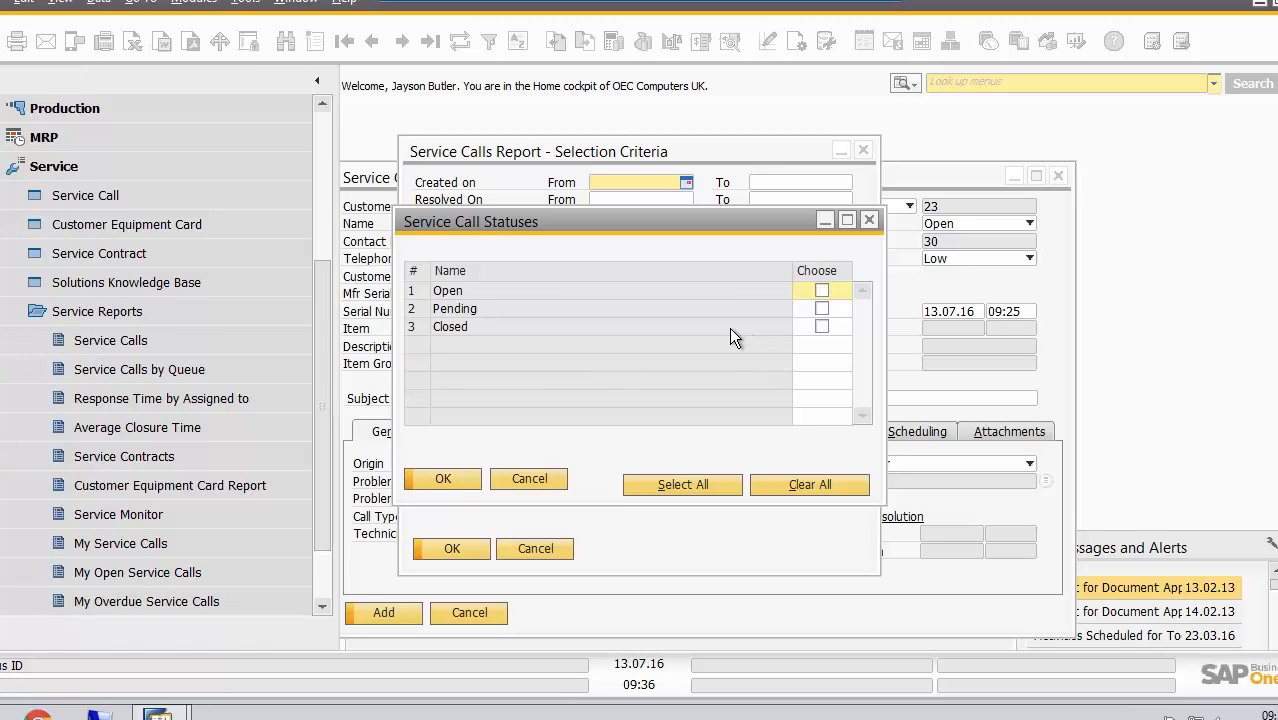
left_click(453, 479)
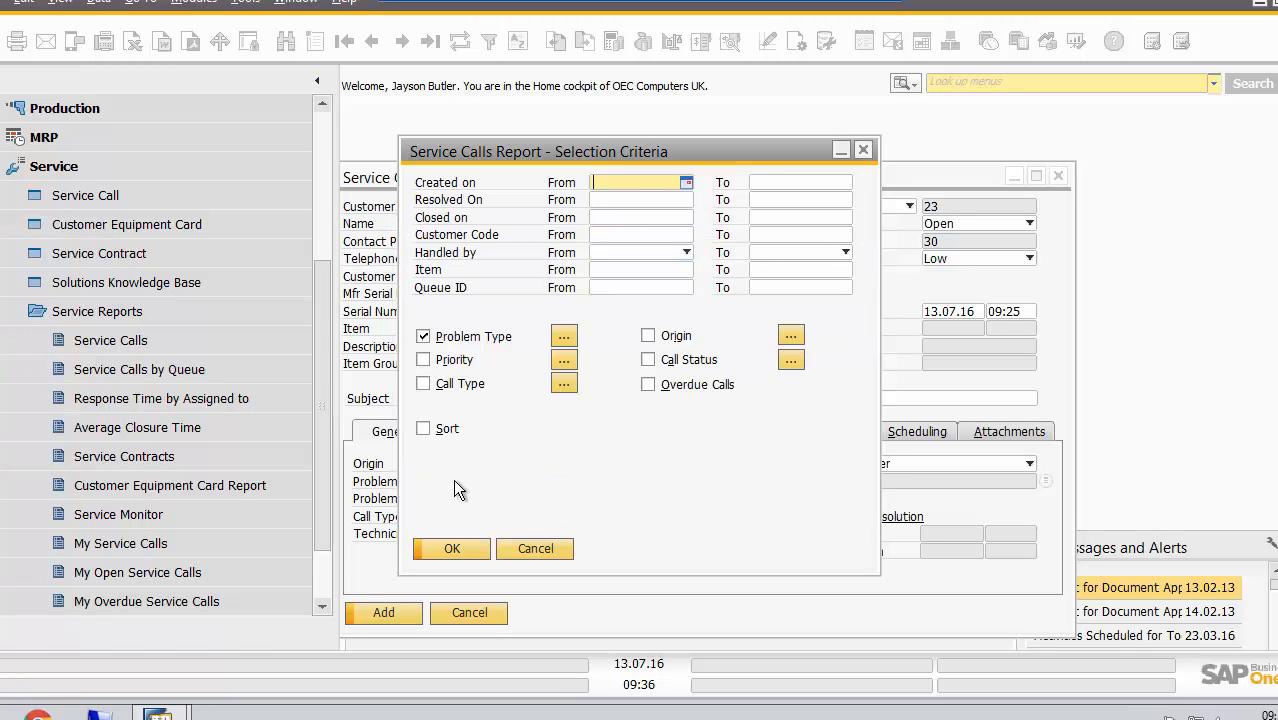
left_click(452, 548)
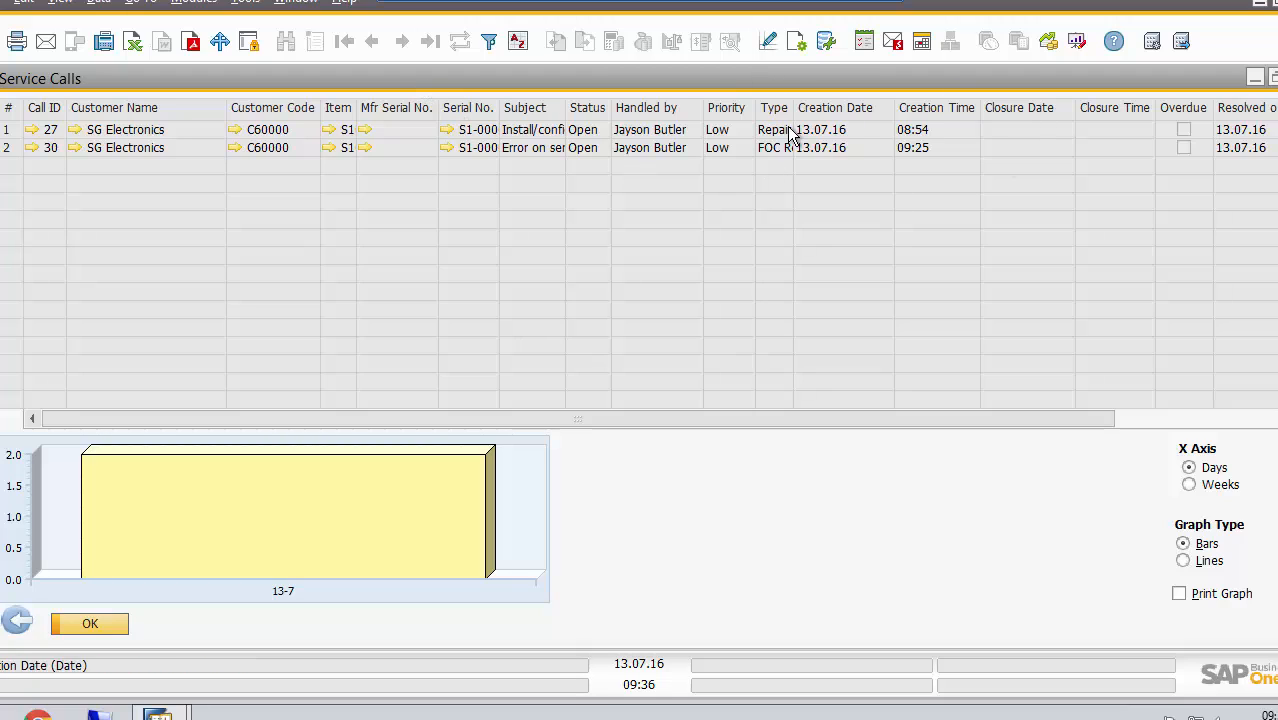
Open the "Error on server" service call from the report and review its activities and resolution
left_click(31, 147)
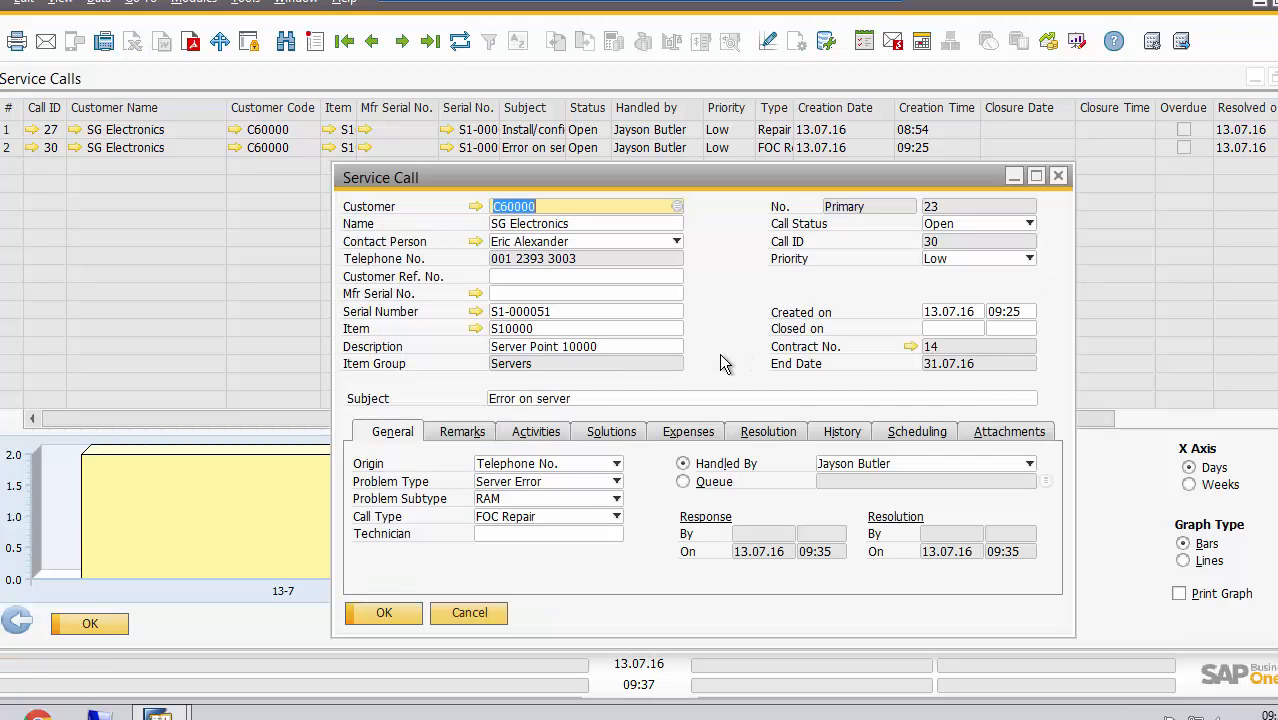
left_click(535, 433)
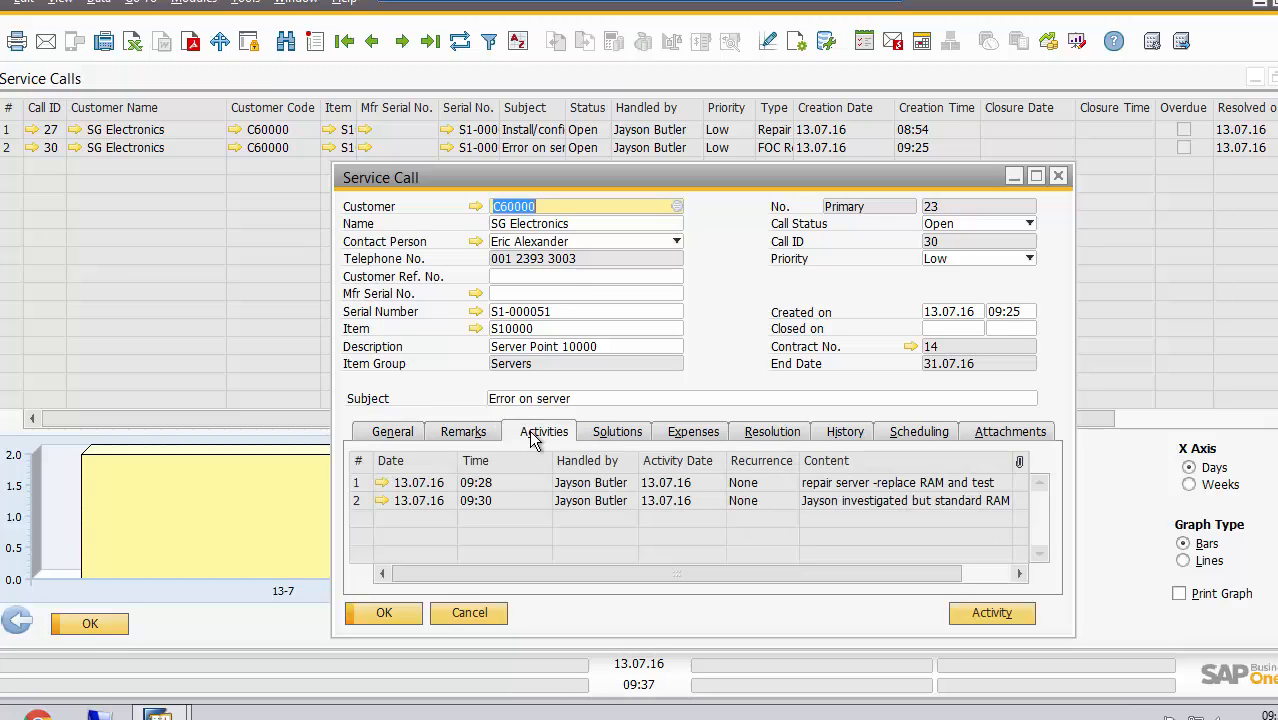
left_click(784, 437)
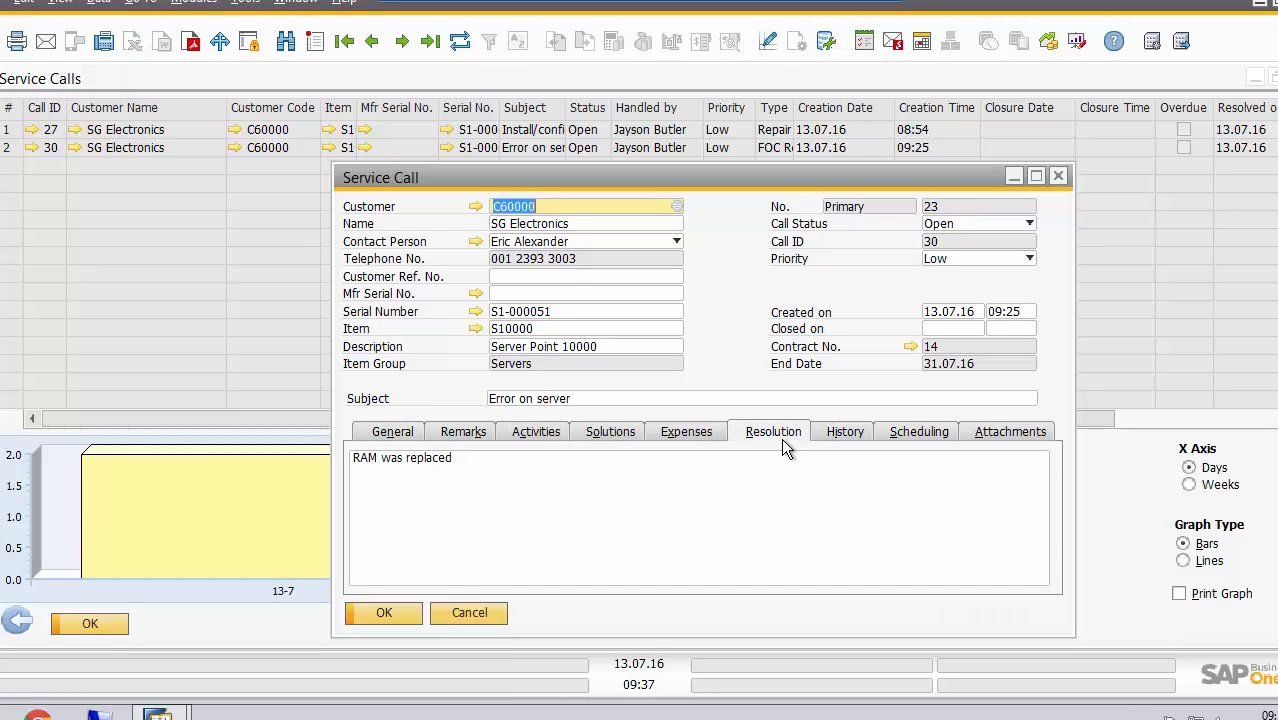
Set the service call's status to Closed and save it, closing all of the call's activities too
left_click(1003, 225)
left_click(984, 240)
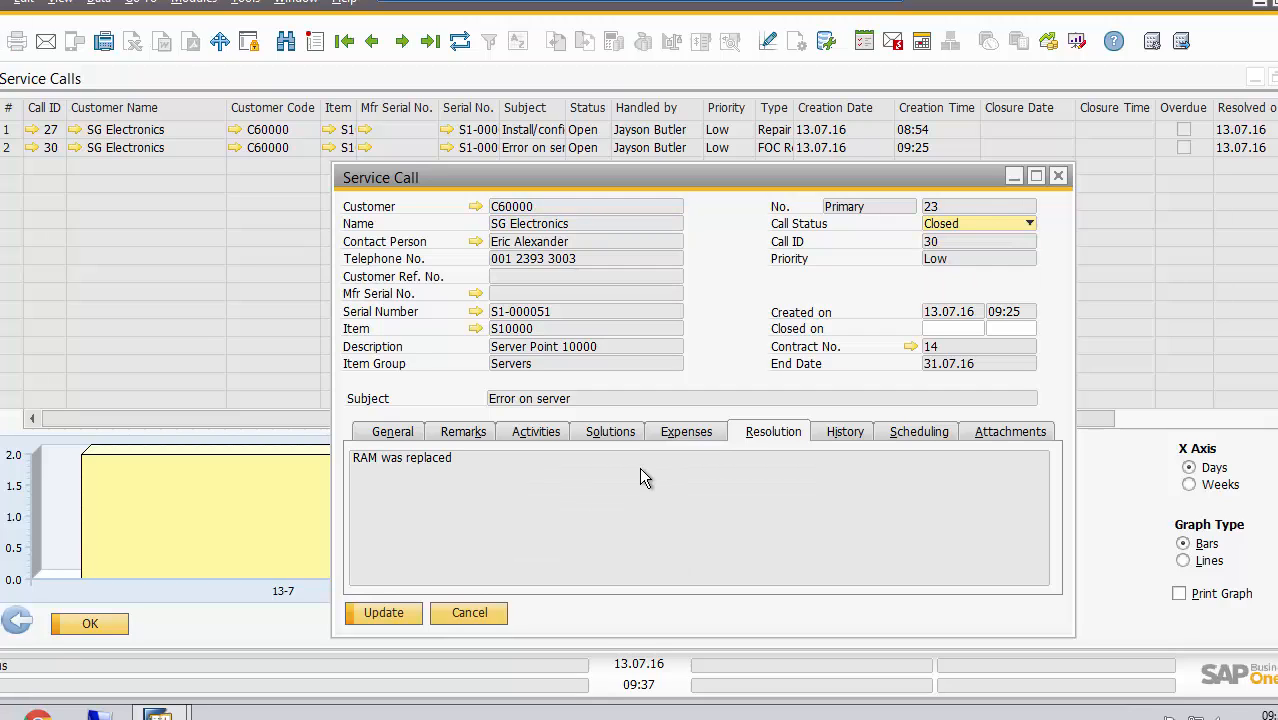
left_click(404, 611)
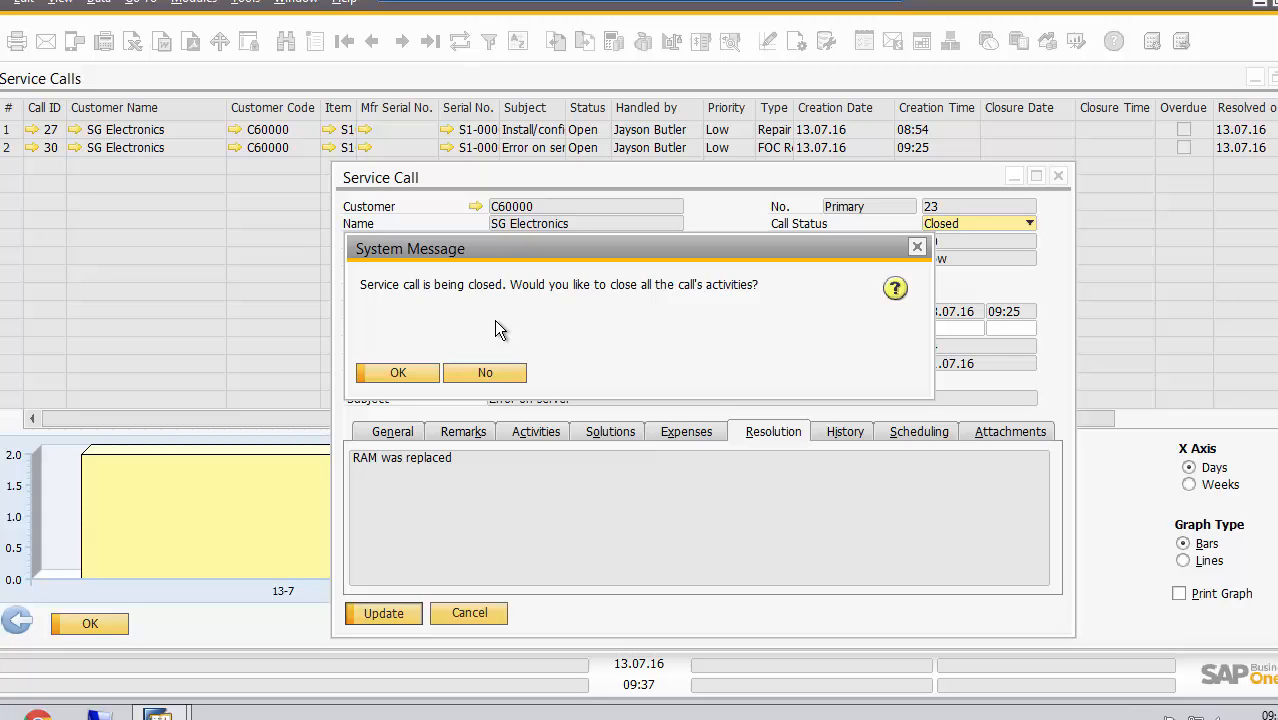
left_click(406, 371)
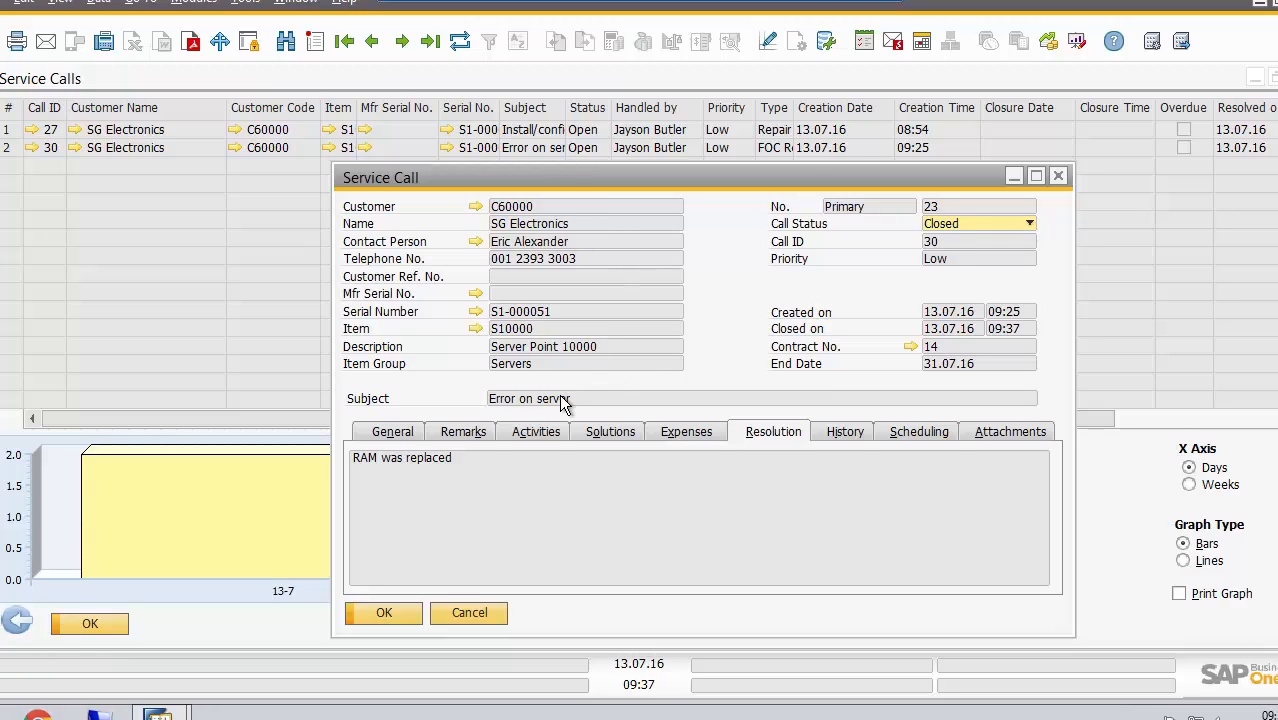
Try to reopen the closed service call with status Open, check its activities and general details, and try to save it as Closed again
left_click(997, 222)
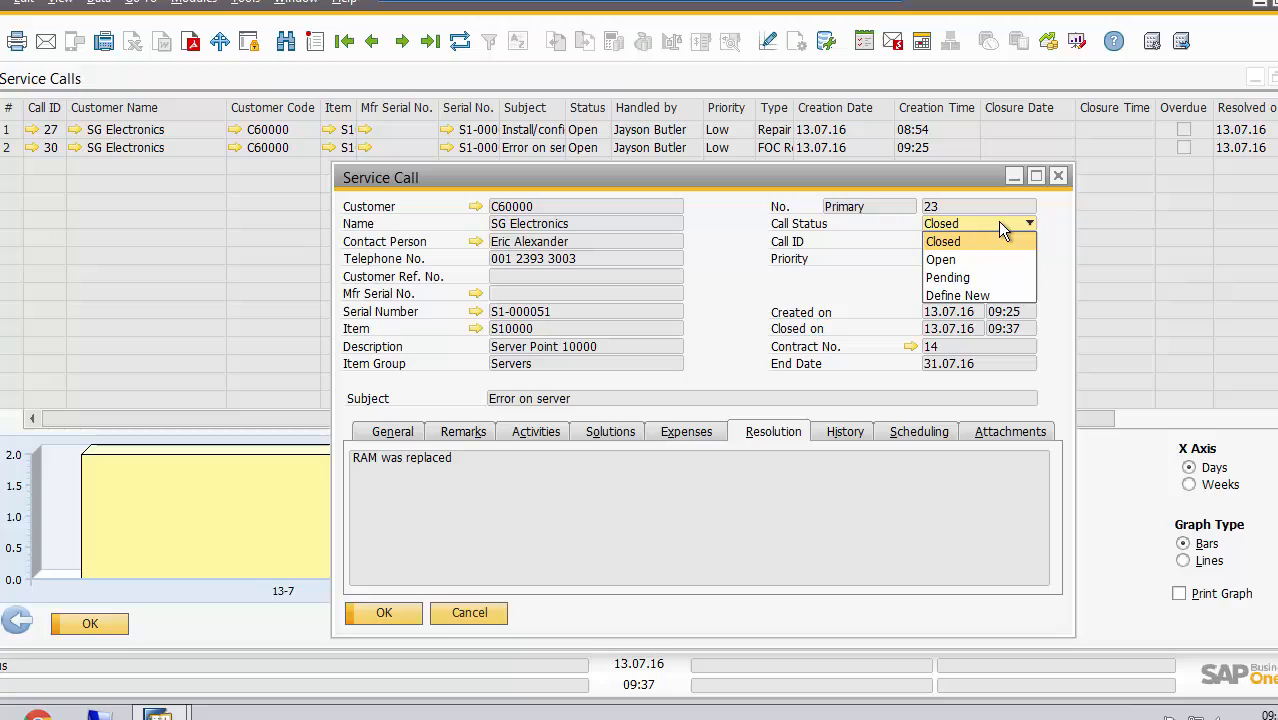
left_click(962, 259)
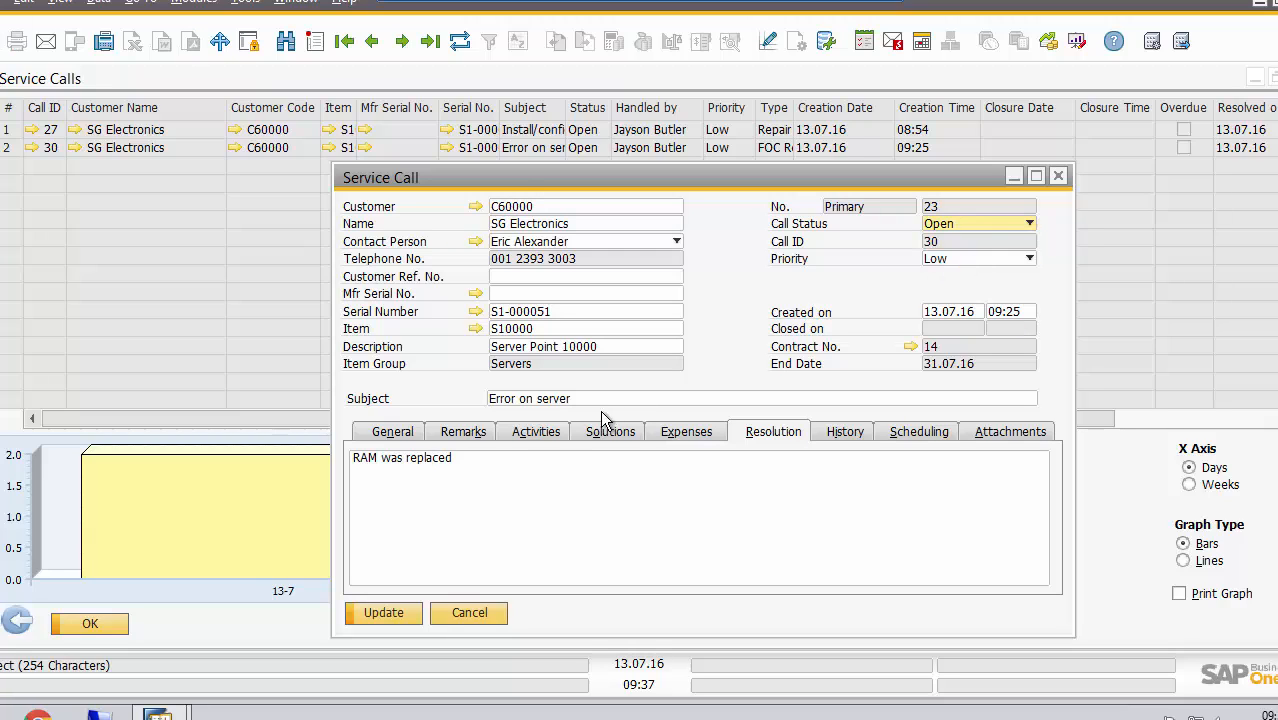
left_click(545, 437)
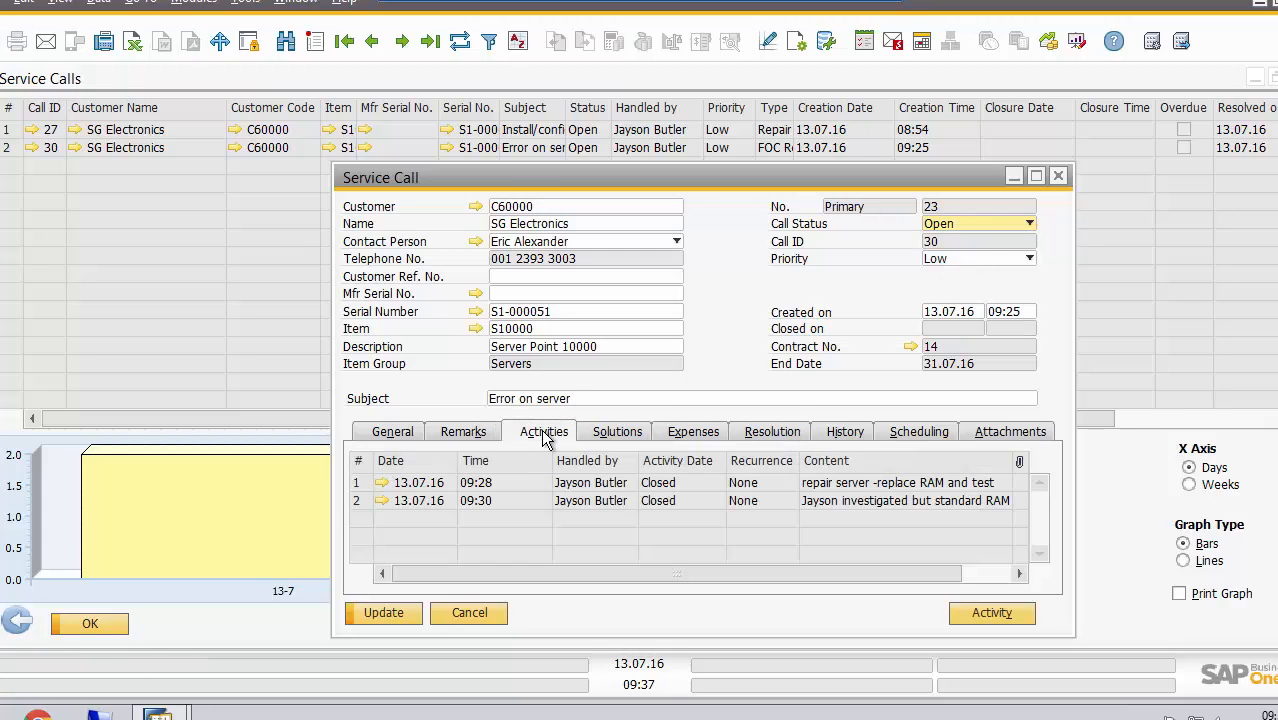
left_click(391, 431)
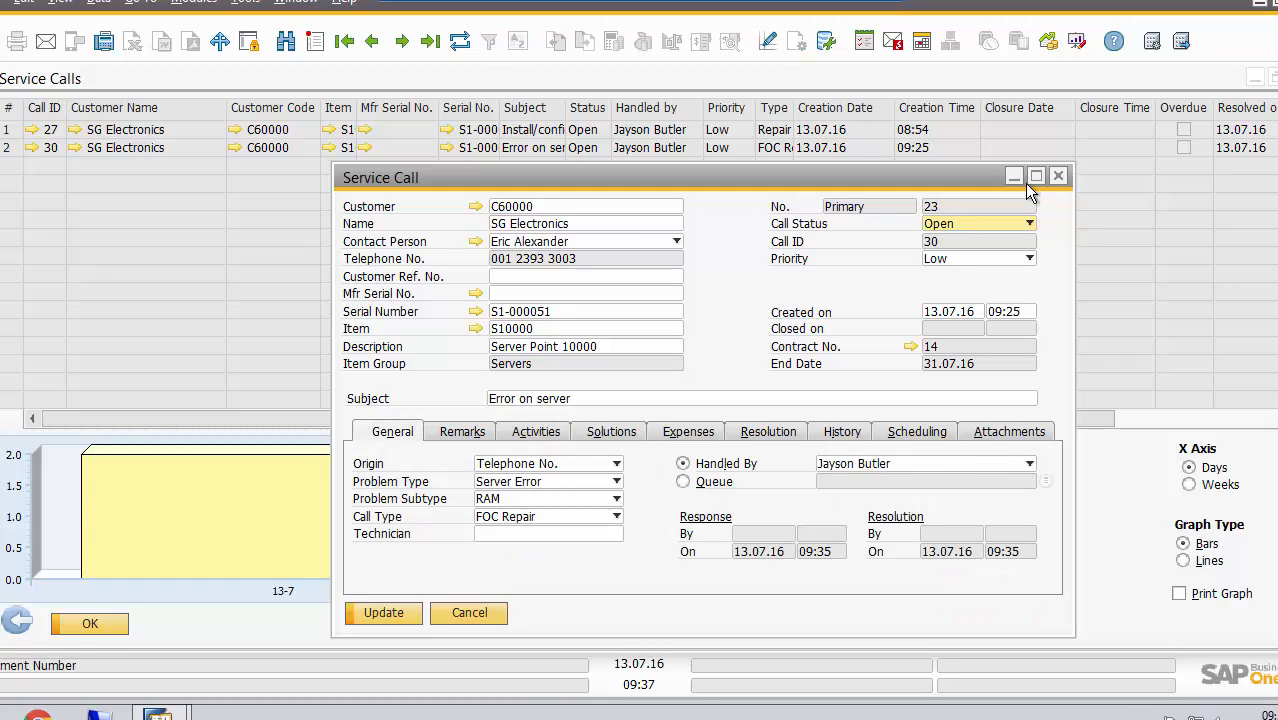
left_click(1027, 224)
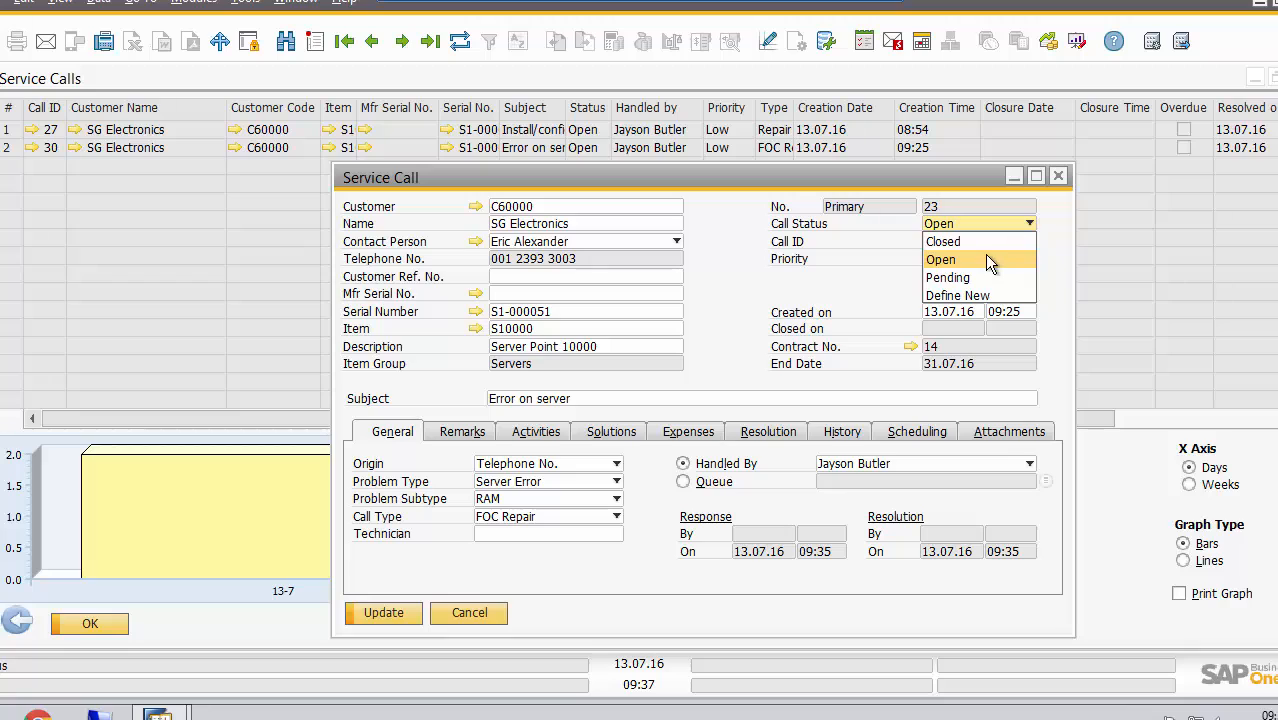
left_click(943, 241)
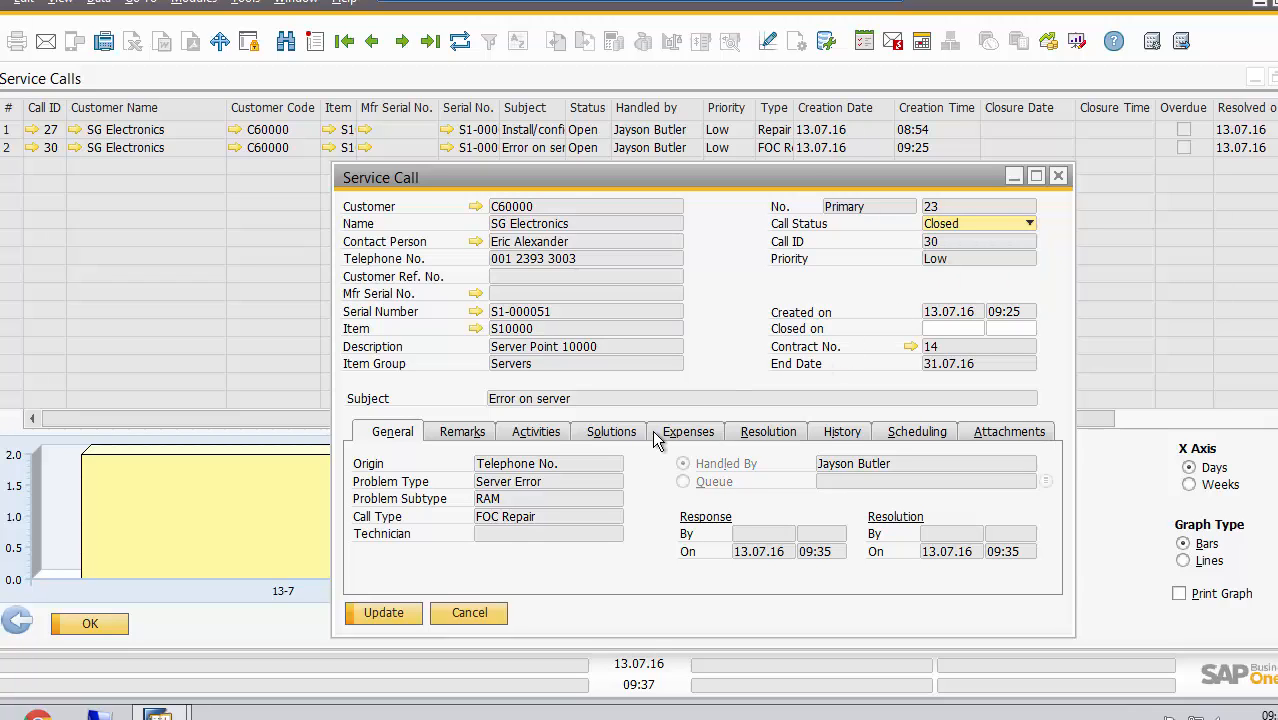
left_click(386, 612)
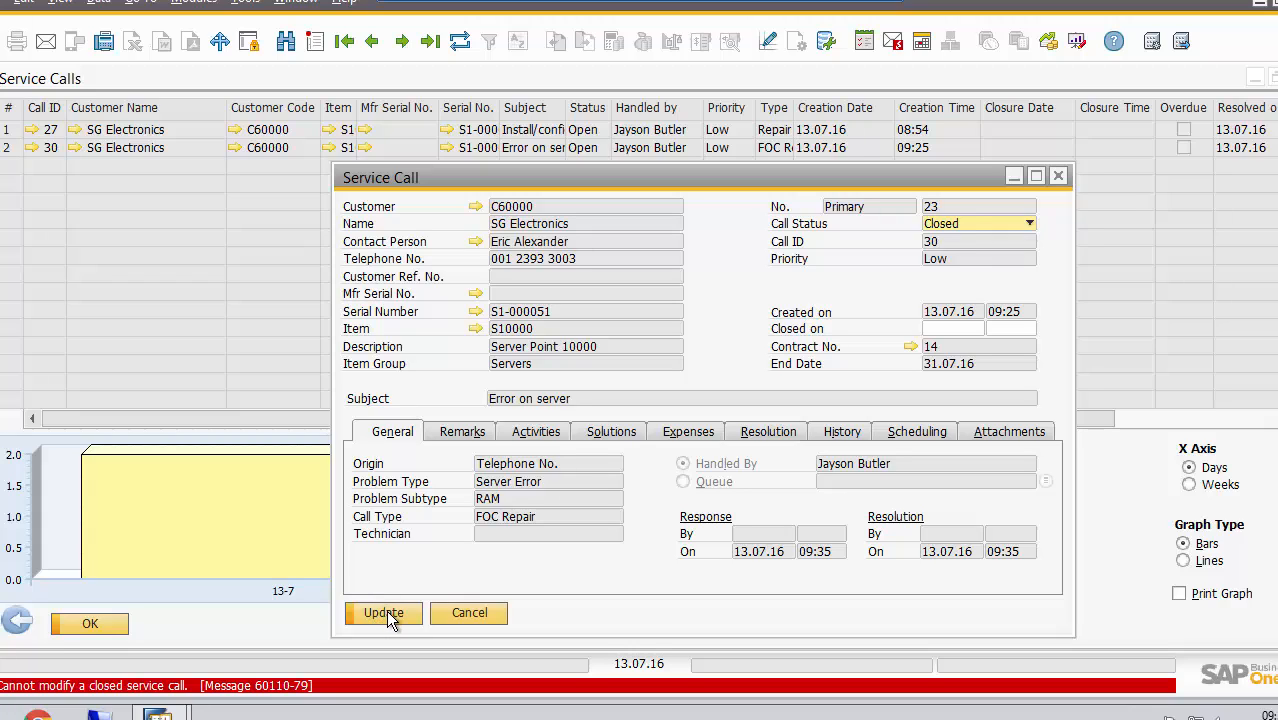
Discard the service call changes, close the Service Calls report and collapse the list of service reports
left_click(468, 612)
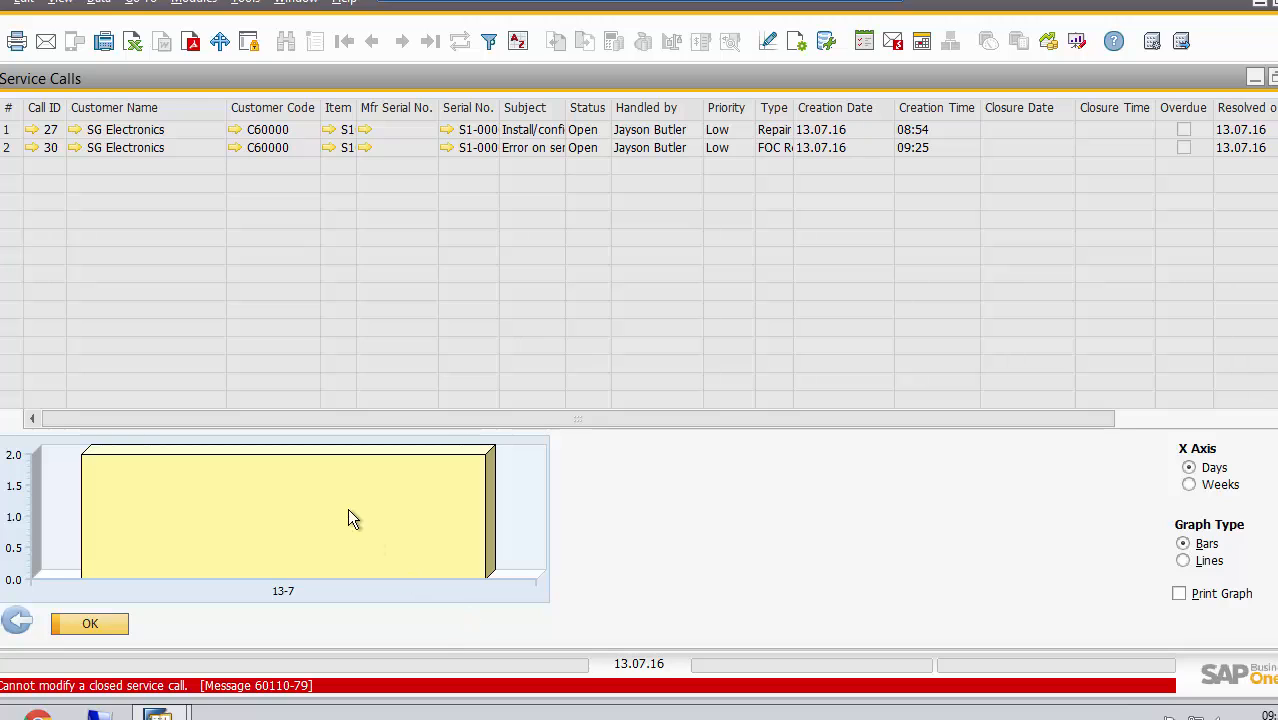
left_click(95, 622)
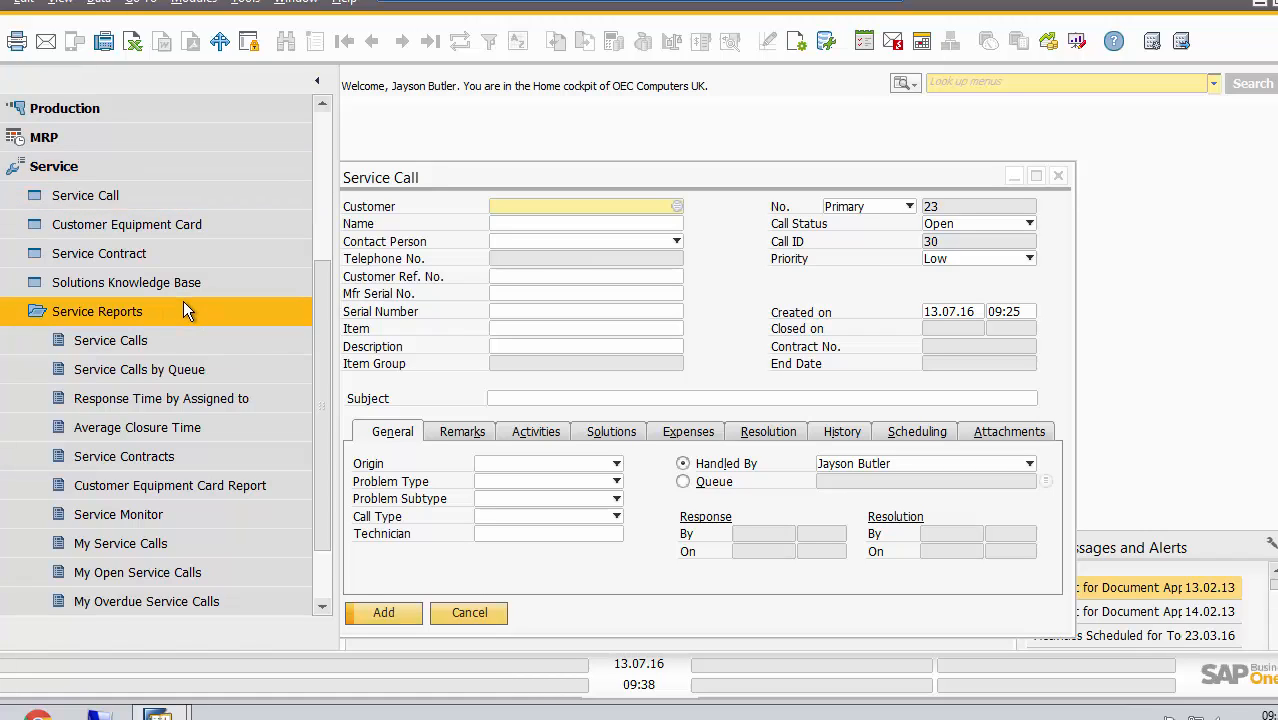
left_click(183, 309)
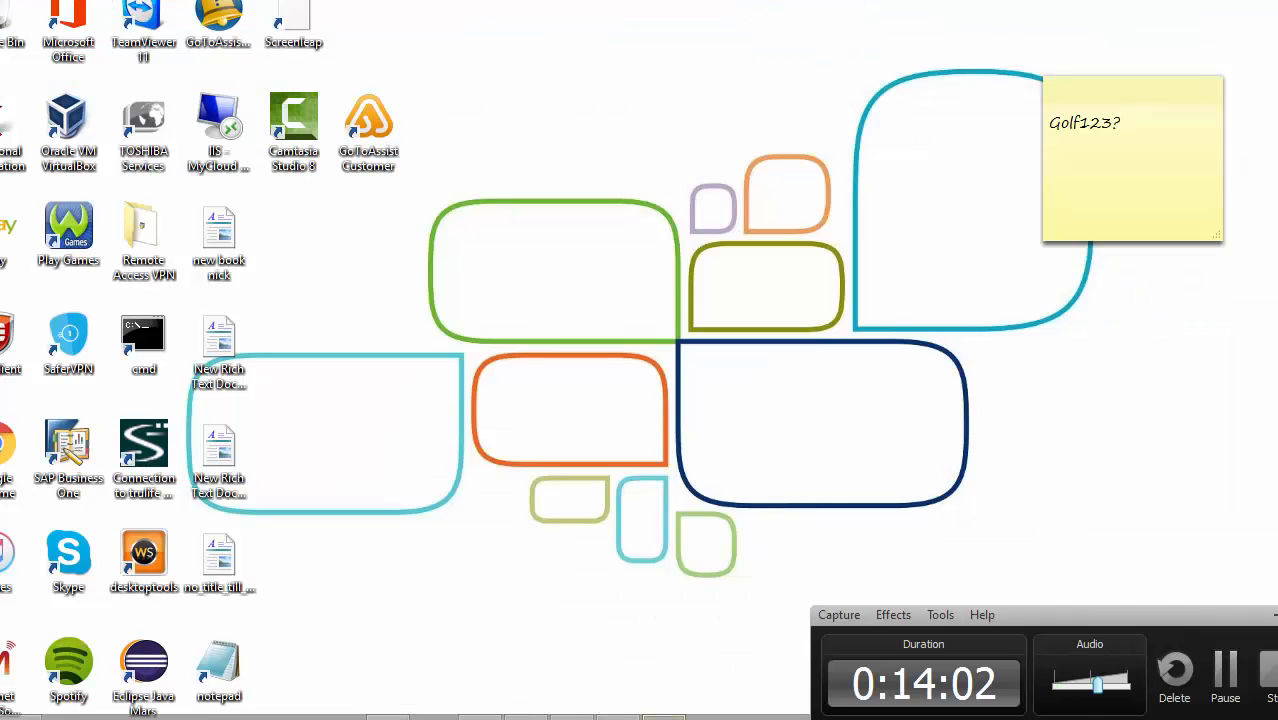
left_click(1226, 670)
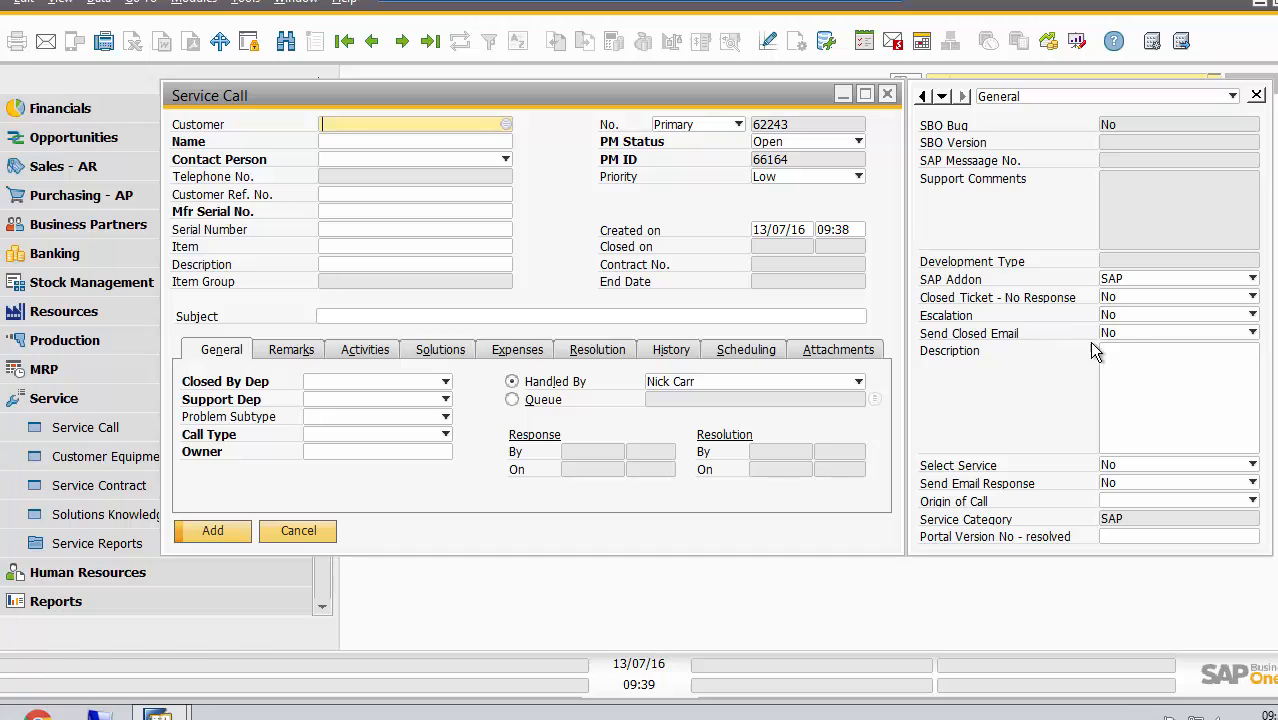
Set Send Email Response and Send Closed Email to Yes on the new service call, leaving Closed Ticket - No Response at No
left_click(1126, 483)
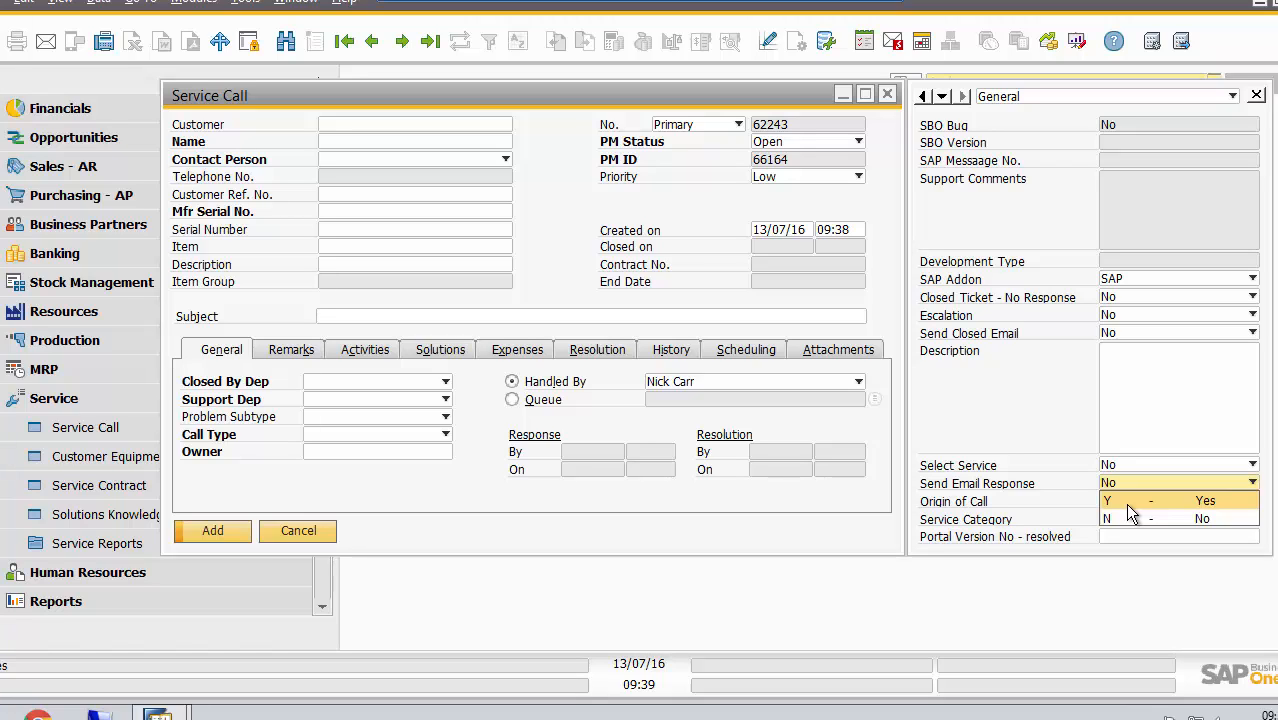
left_click(1131, 506)
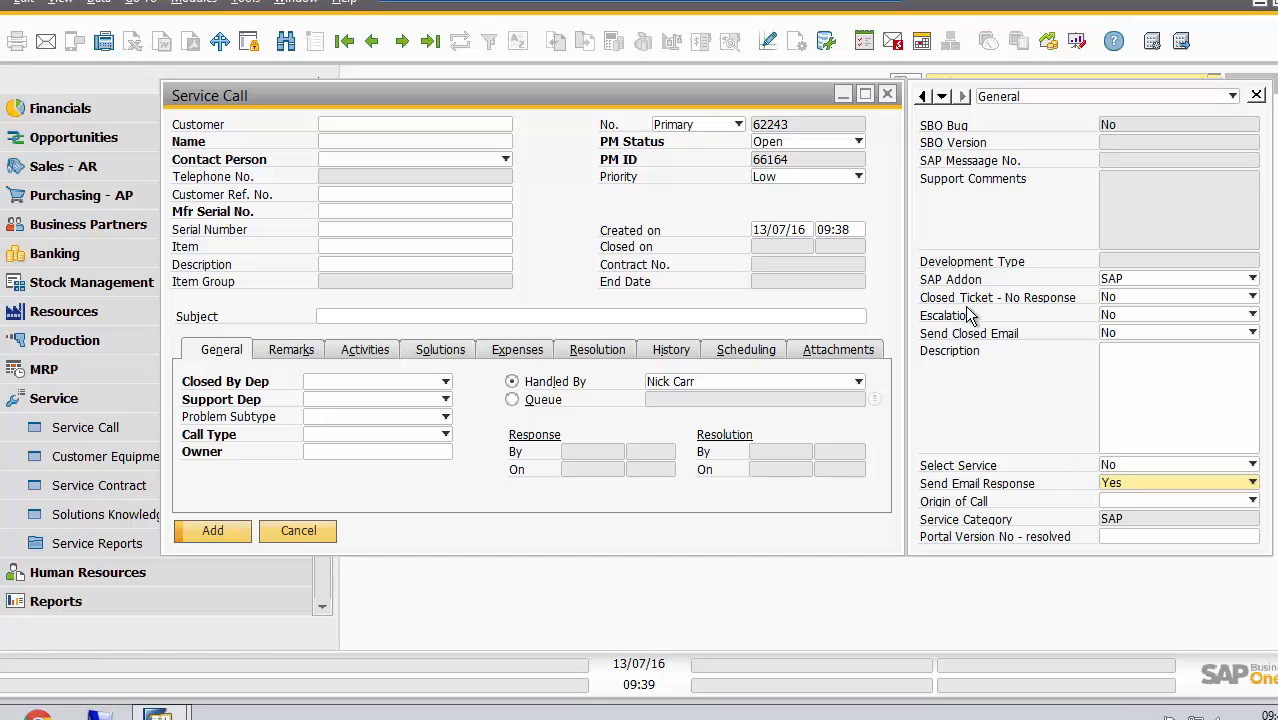
left_click(1142, 332)
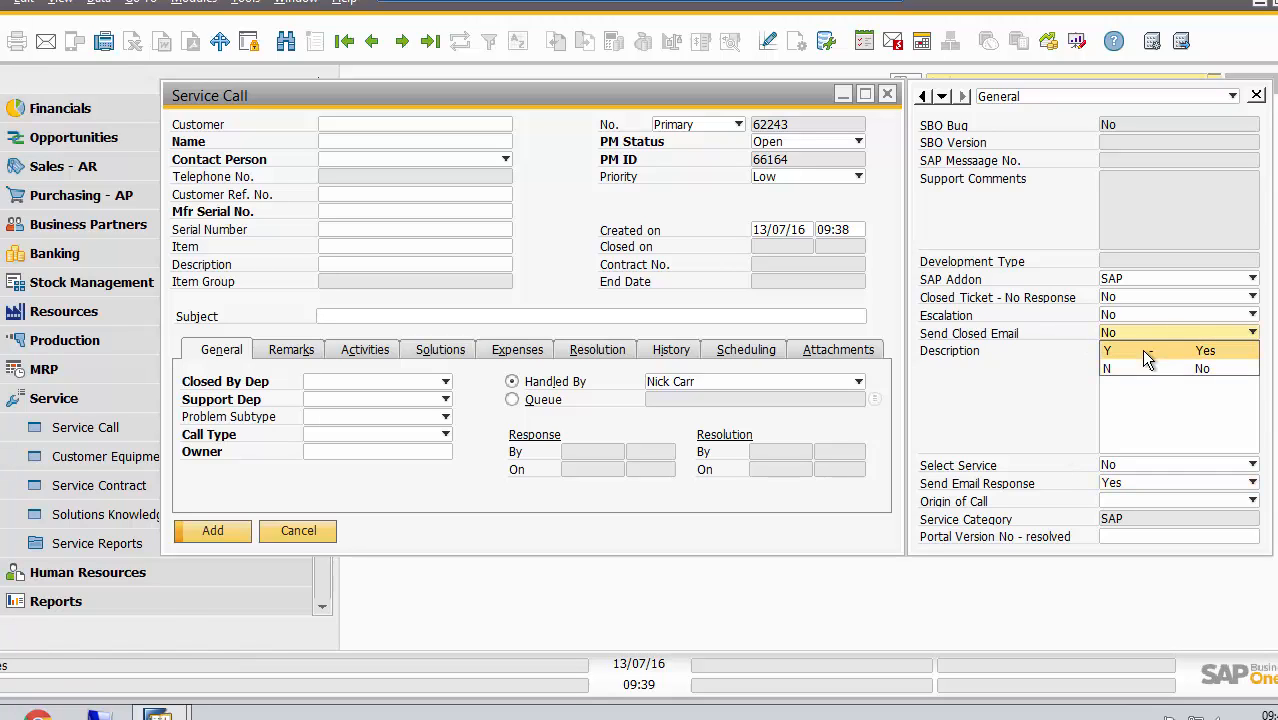
left_click(1144, 354)
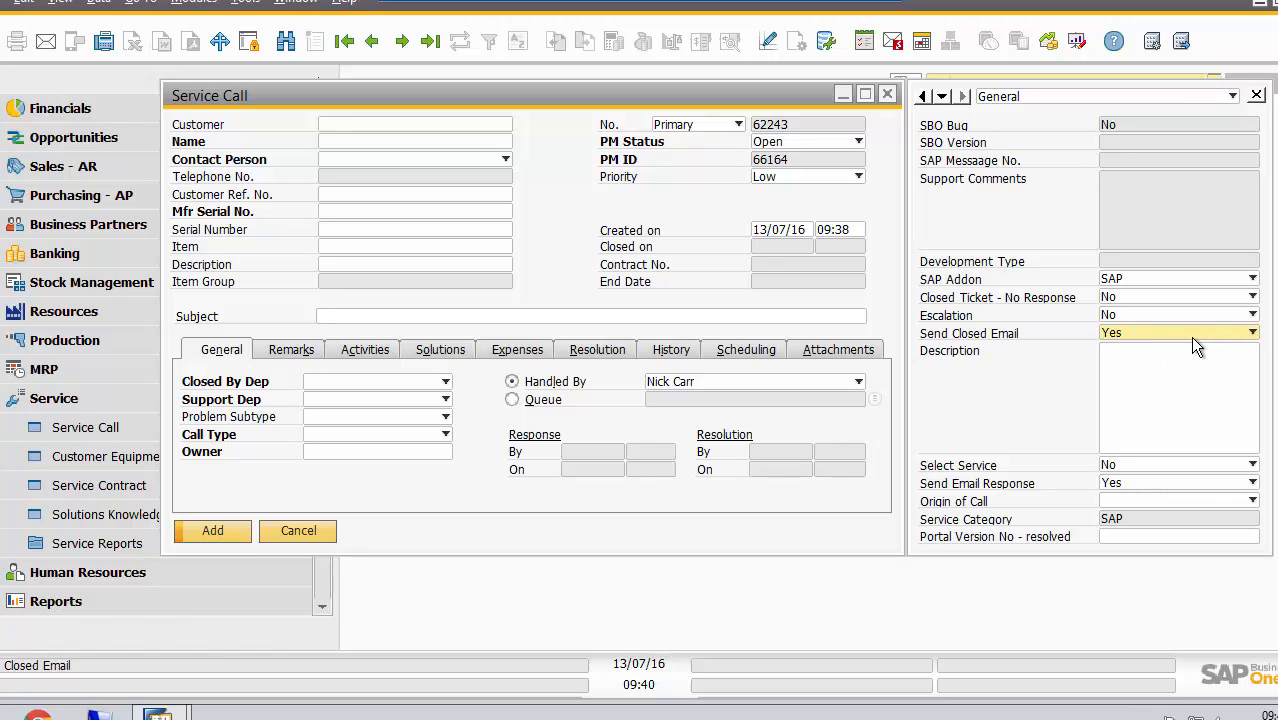
left_click(1181, 297)
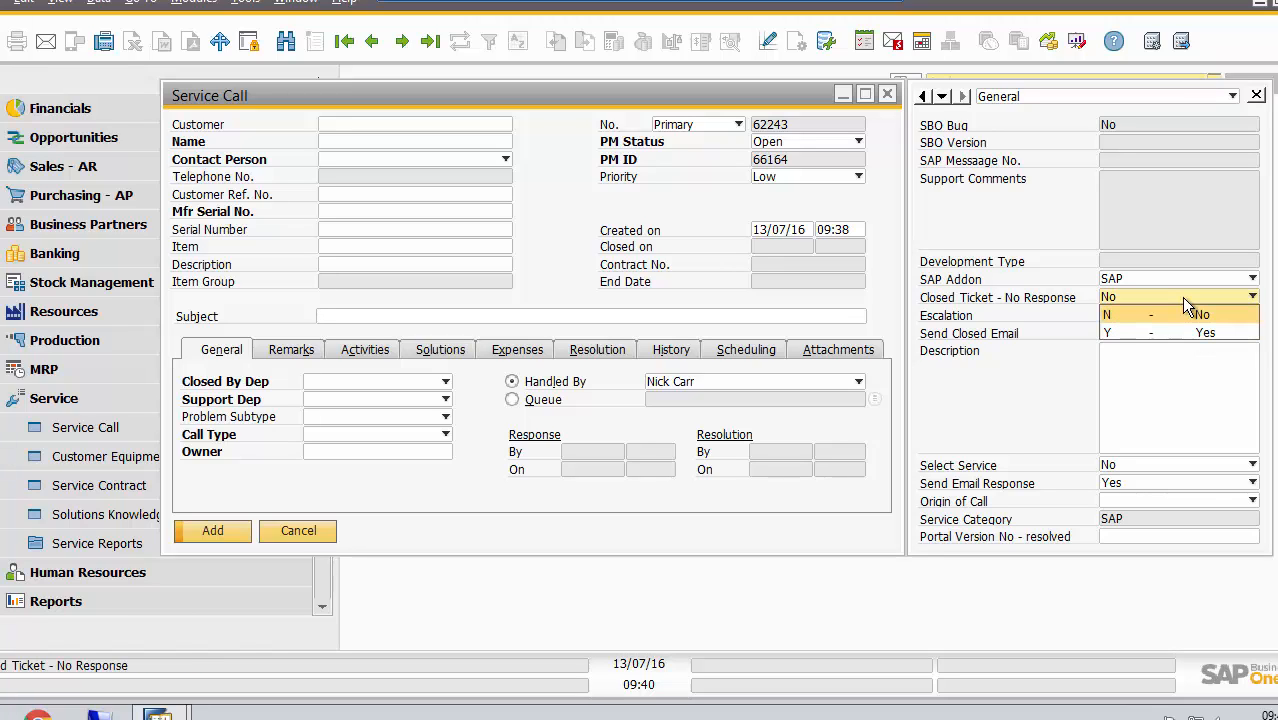
left_click(1183, 299)
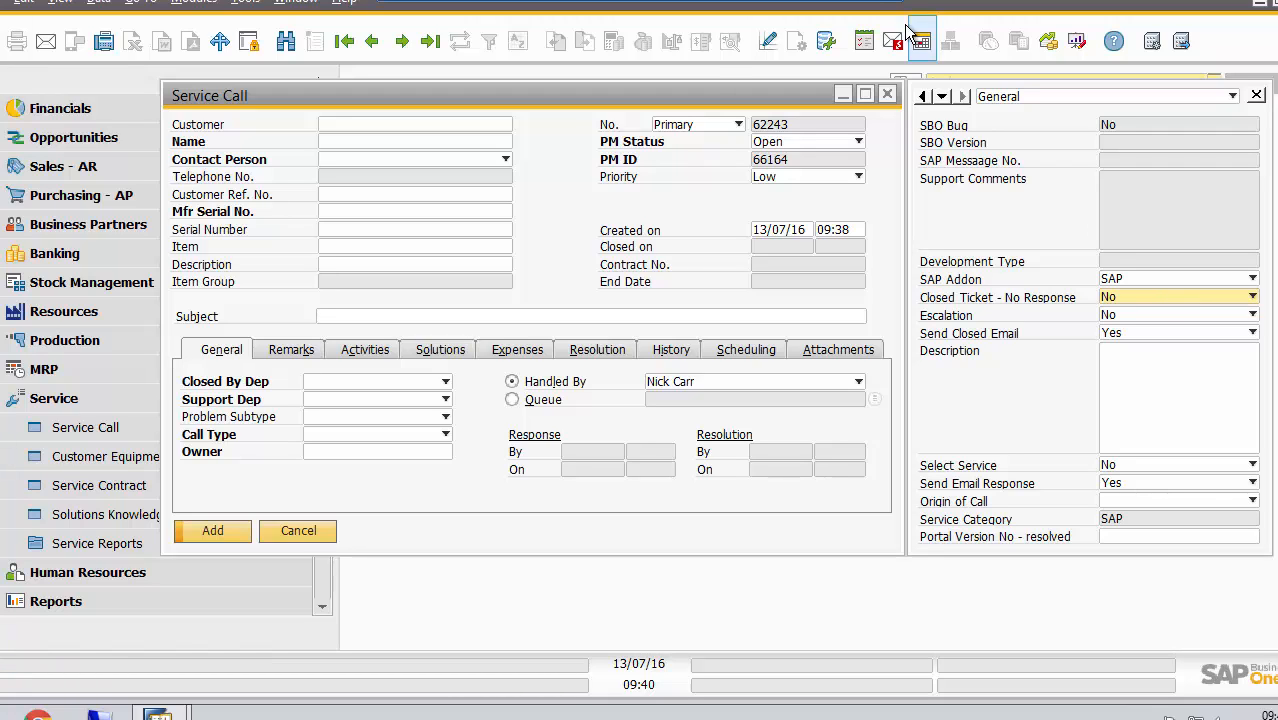
Search the business partners for "int" and choose Intelligent Information Test as the service call's customer
left_click(342, 125)
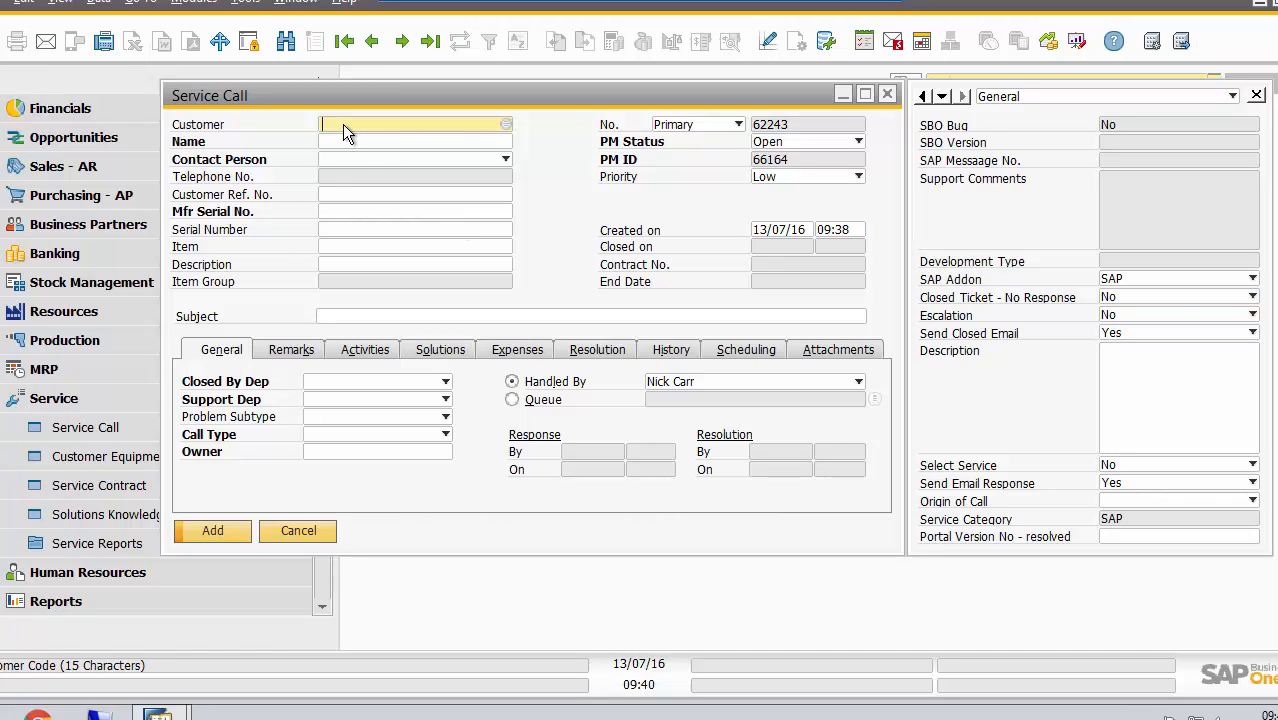
type("int")
key("Tab")
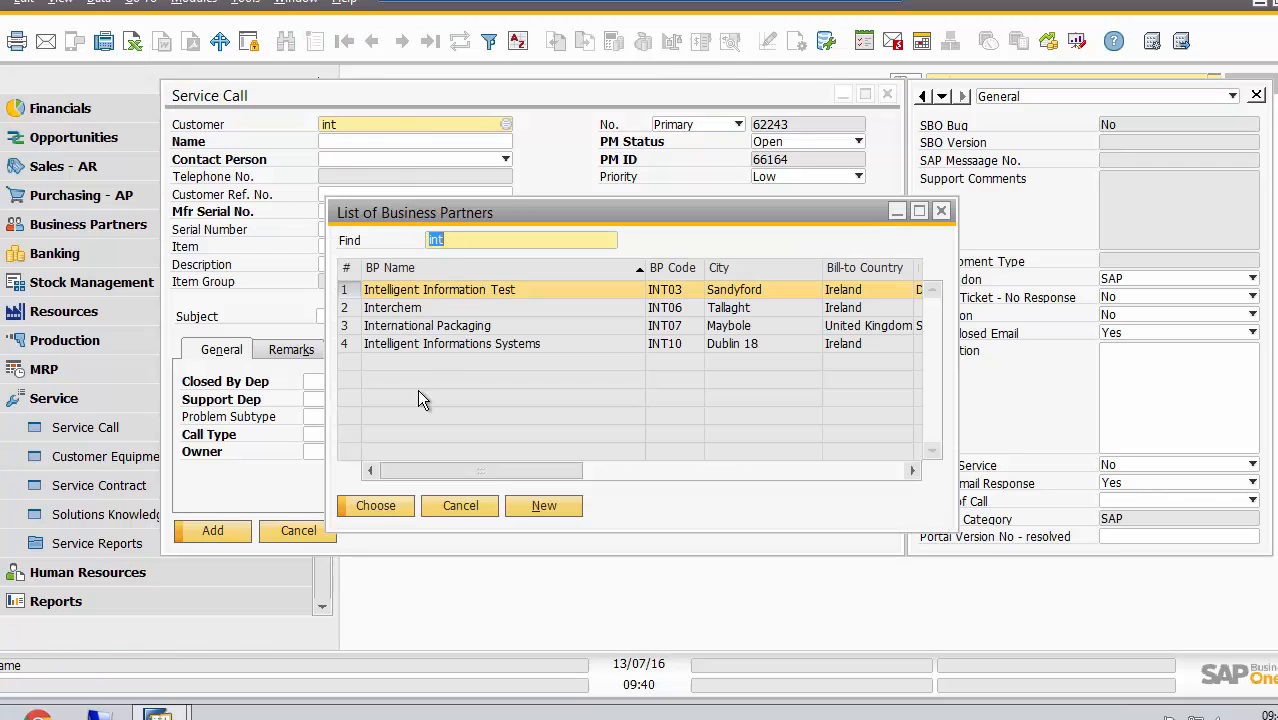
left_click(375, 506)
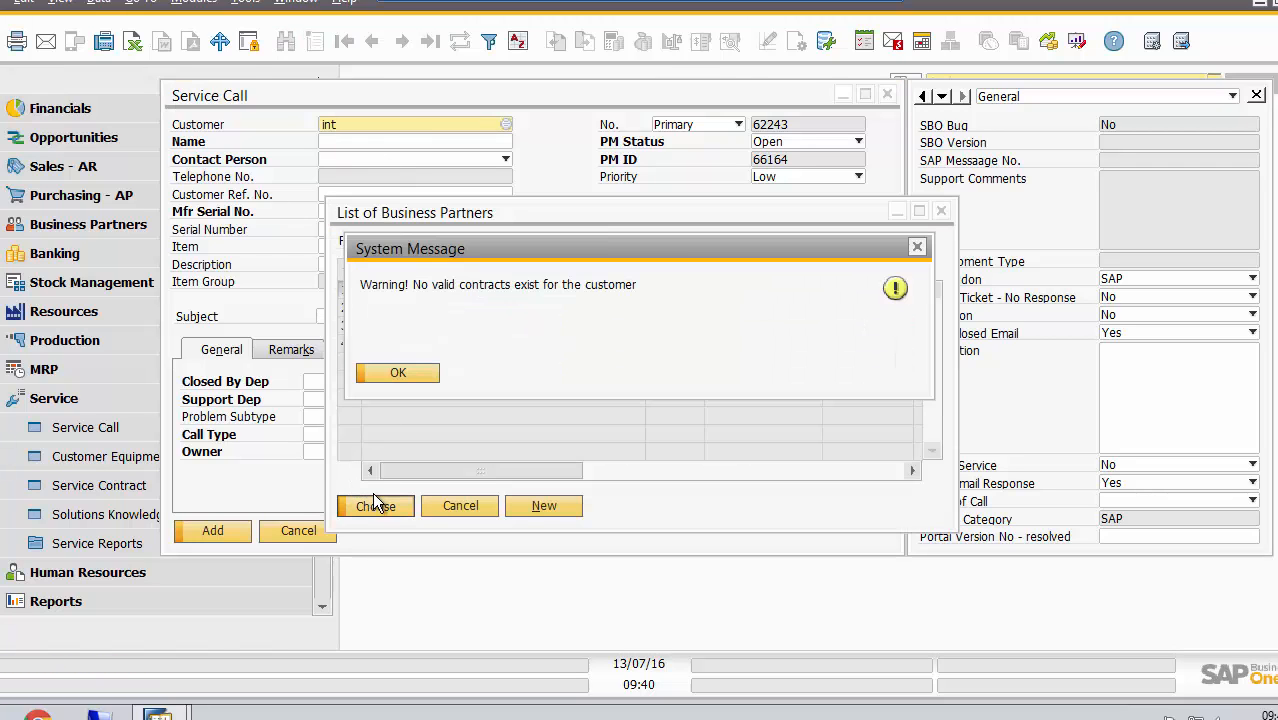
left_click(398, 373)
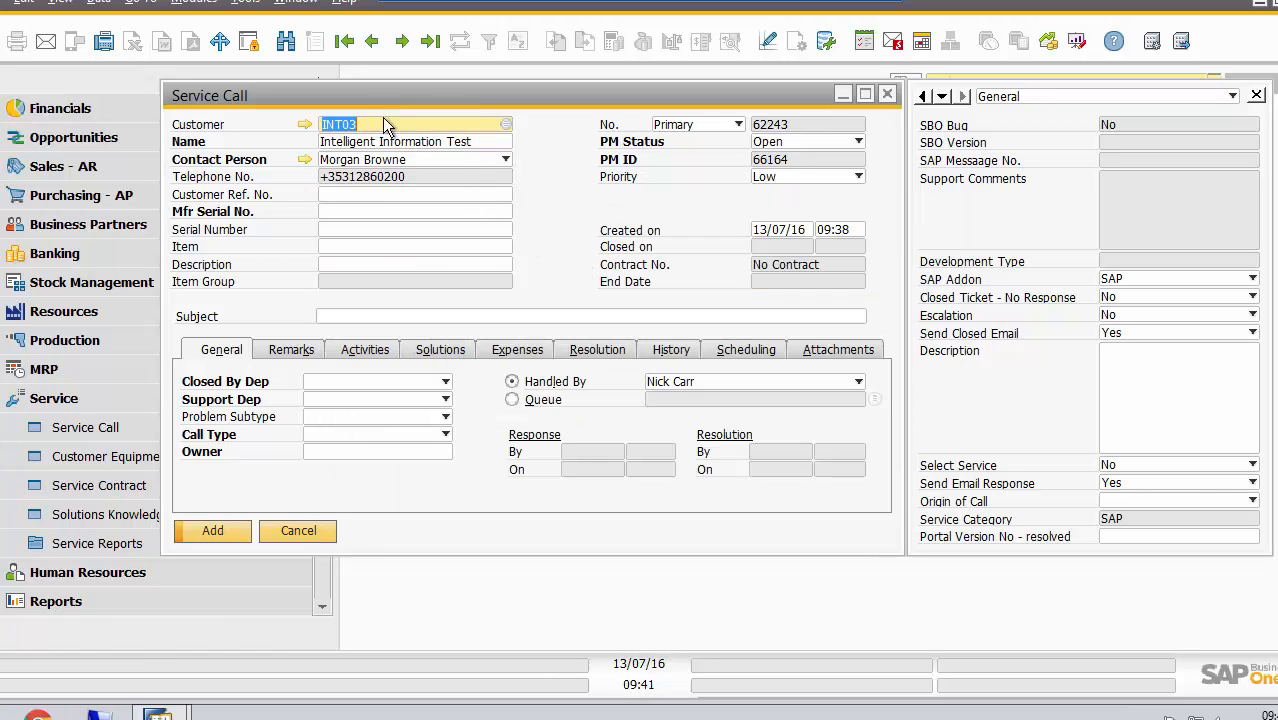
Look up the customer's install base for the manufacturer serial number and the serial number without choosing an item
left_click(336, 215)
key("Tab")
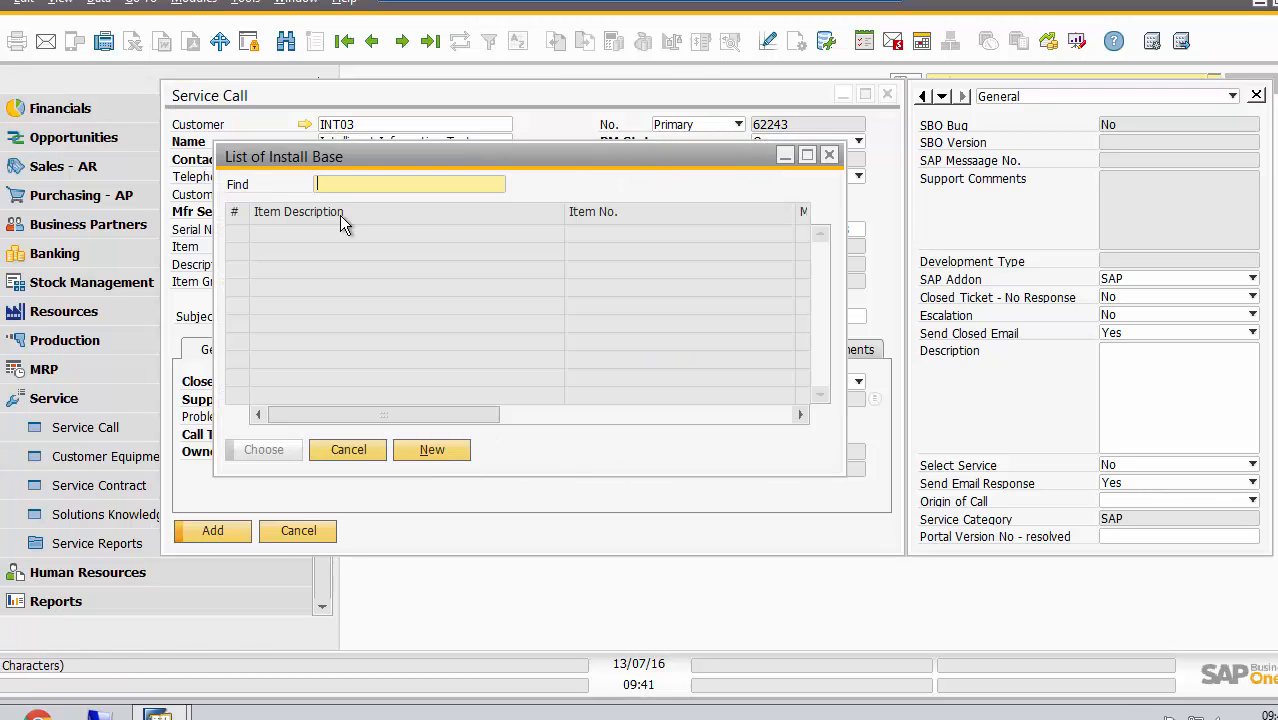
left_click(361, 447)
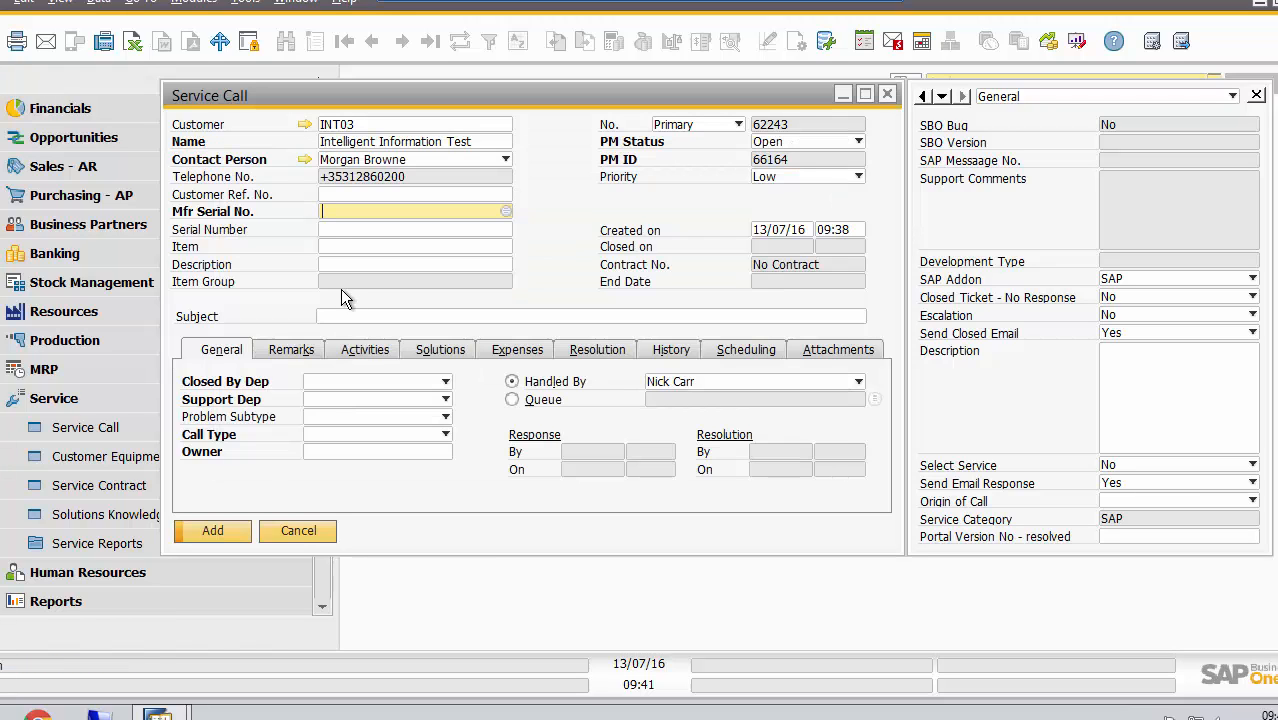
left_click(331, 229)
key("Tab")
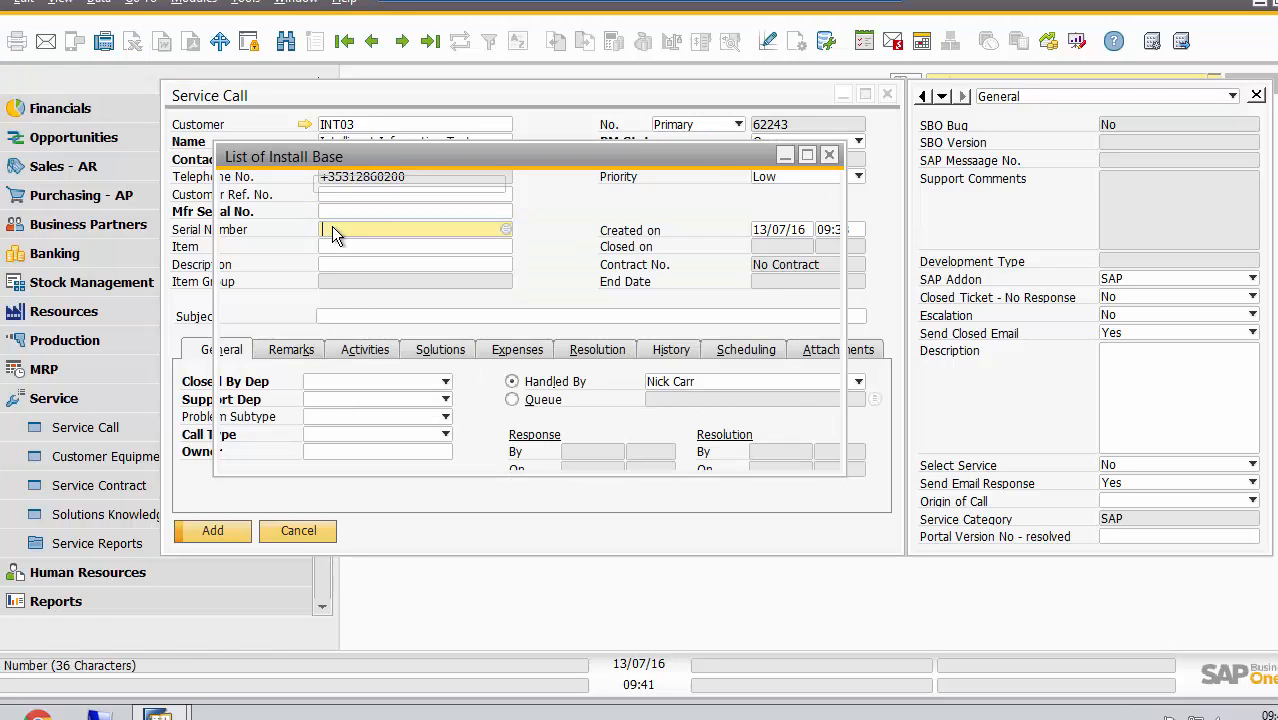
left_click(361, 446)
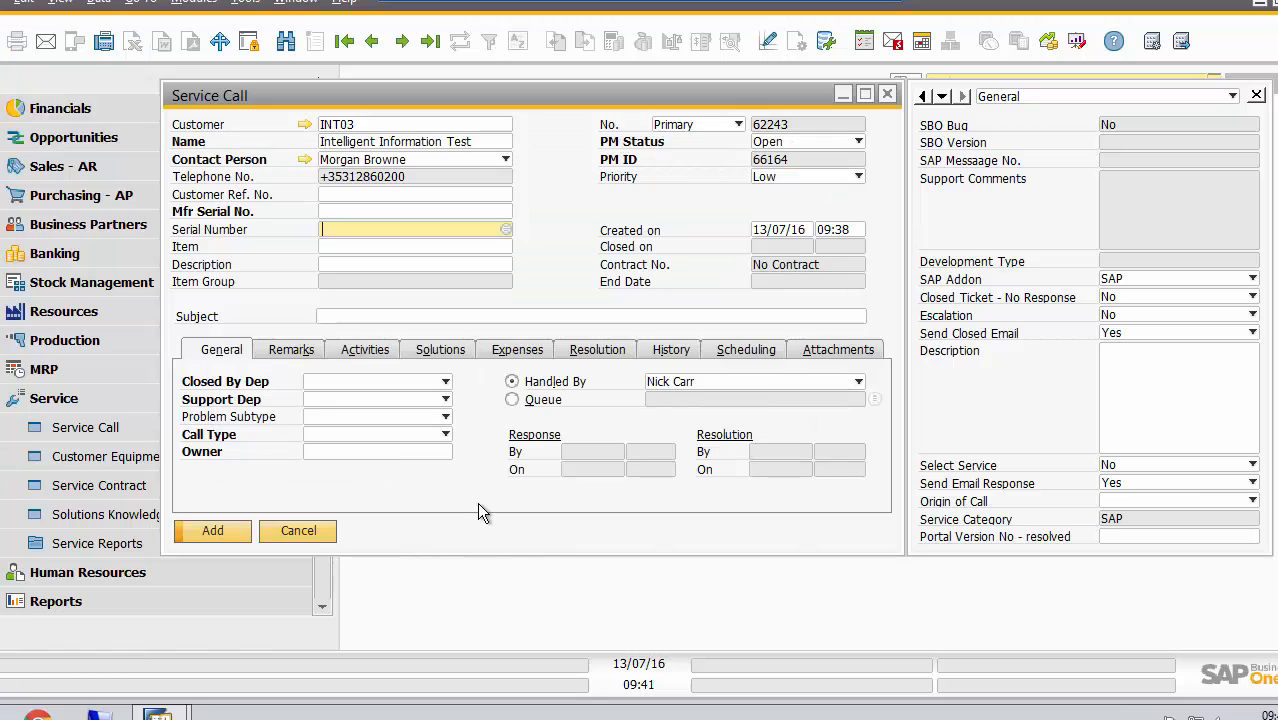
left_click(837, 2)
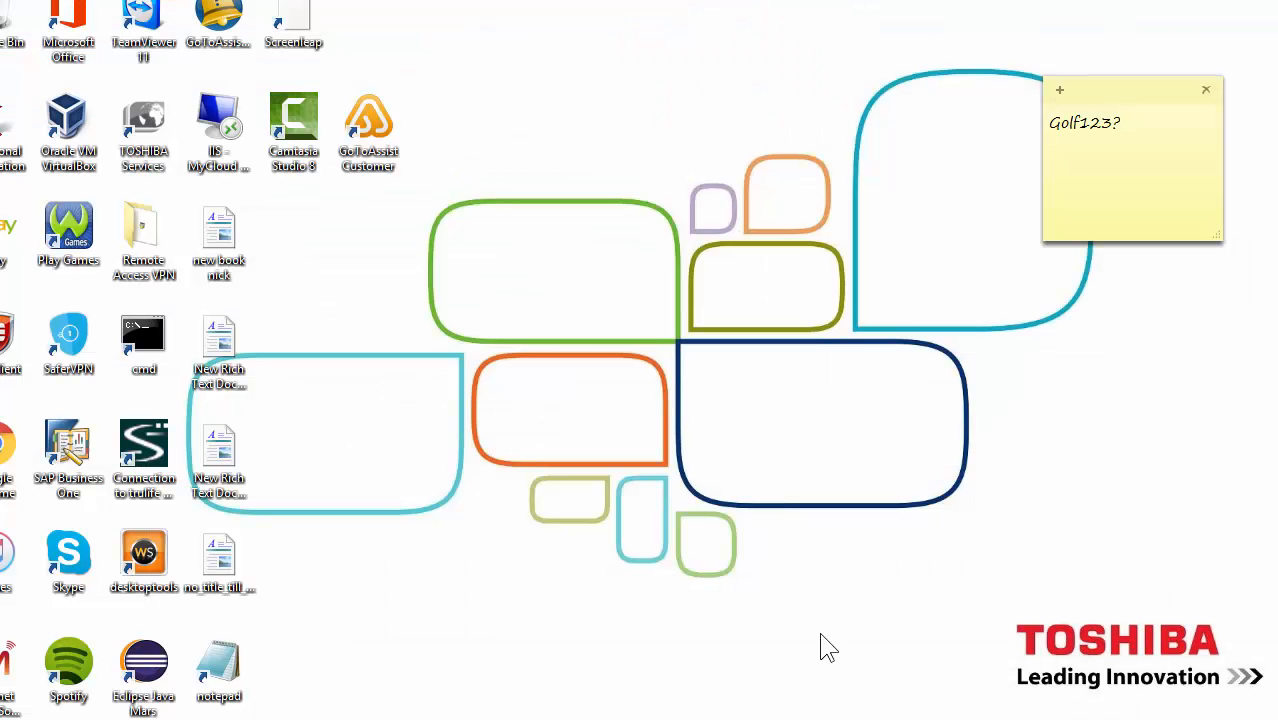
left_click(663, 717)
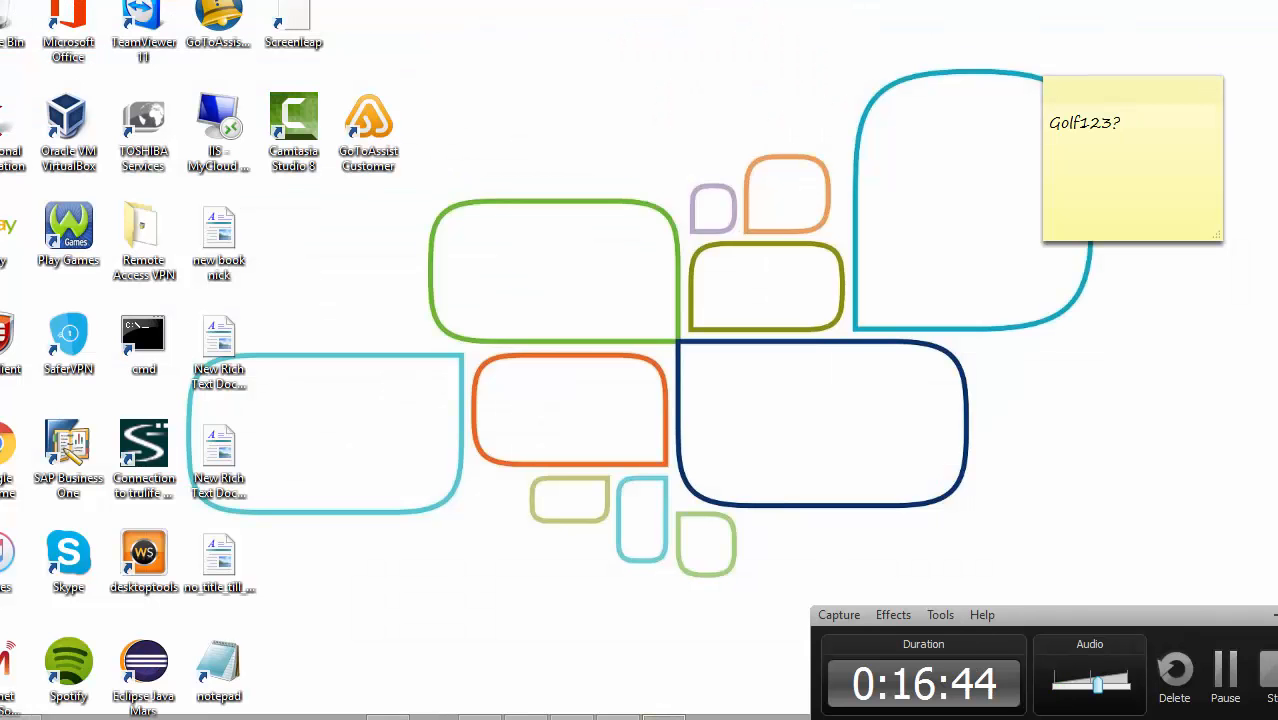
left_click(1227, 672)
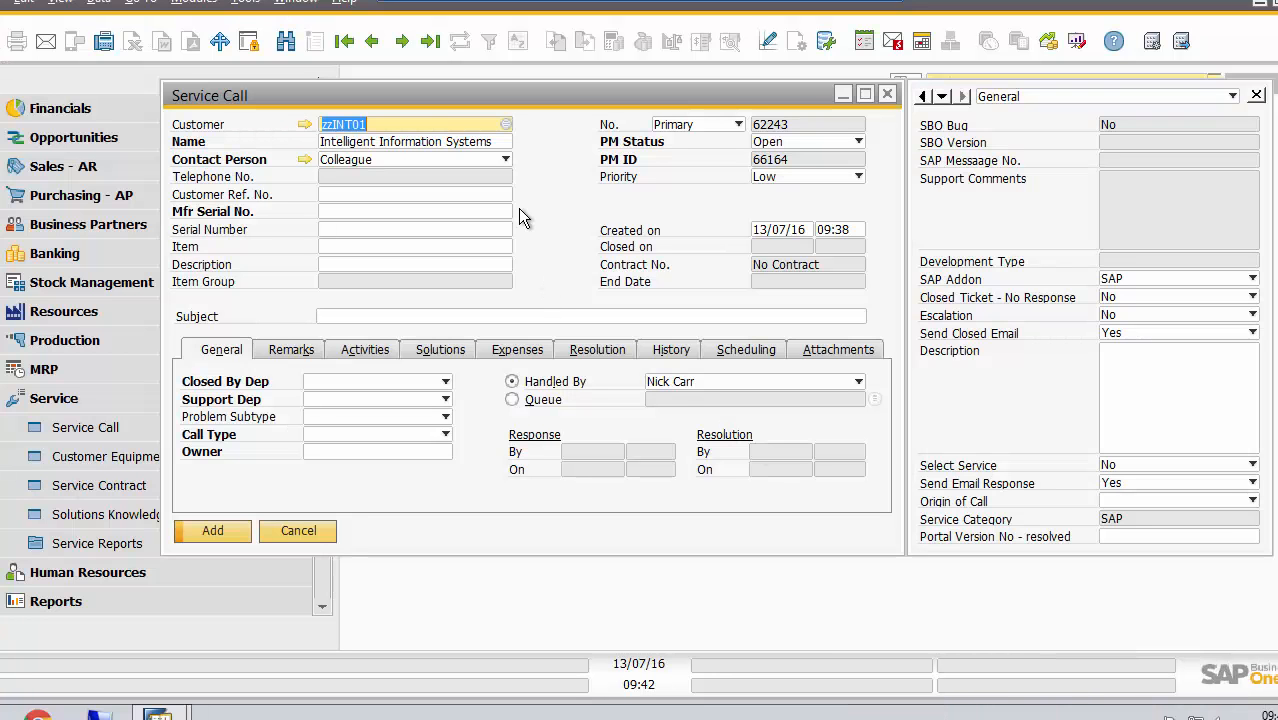
Assign the "B1 App Enhancement Pack Plug In: Back 2 Back" item from the Intelligent Information Systems install base to the service call
left_click(338, 229)
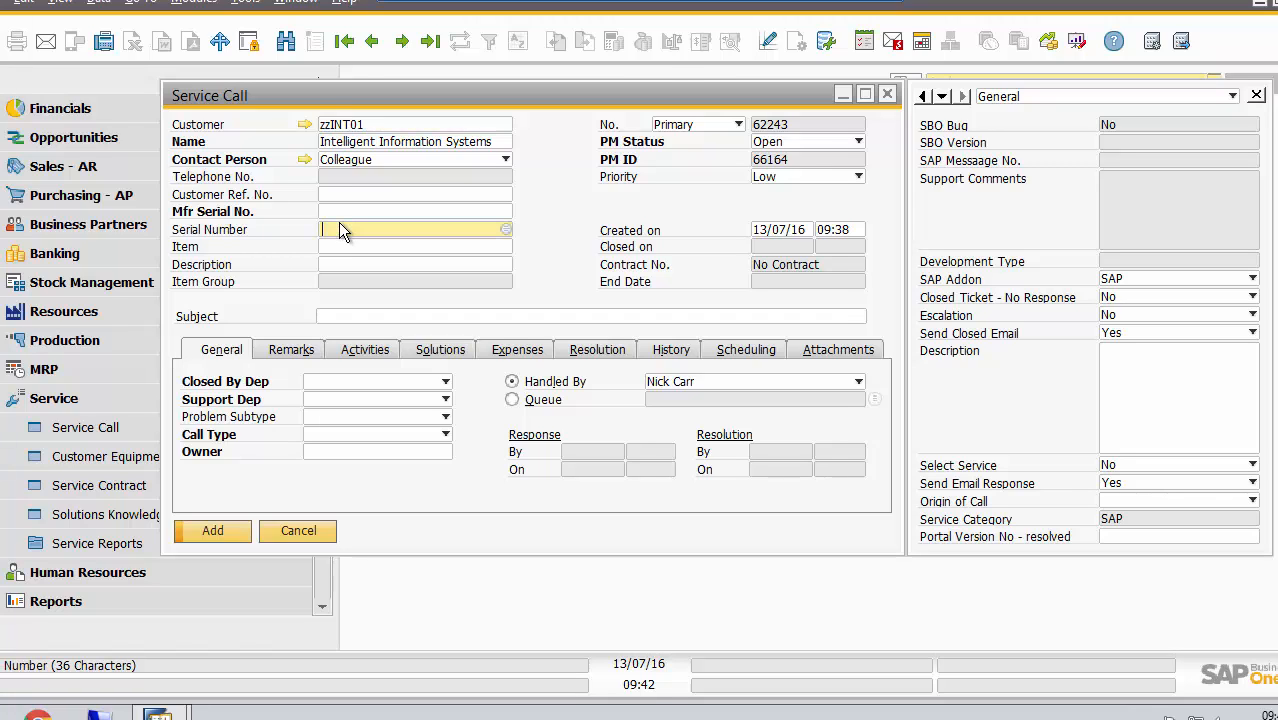
key("Tab")
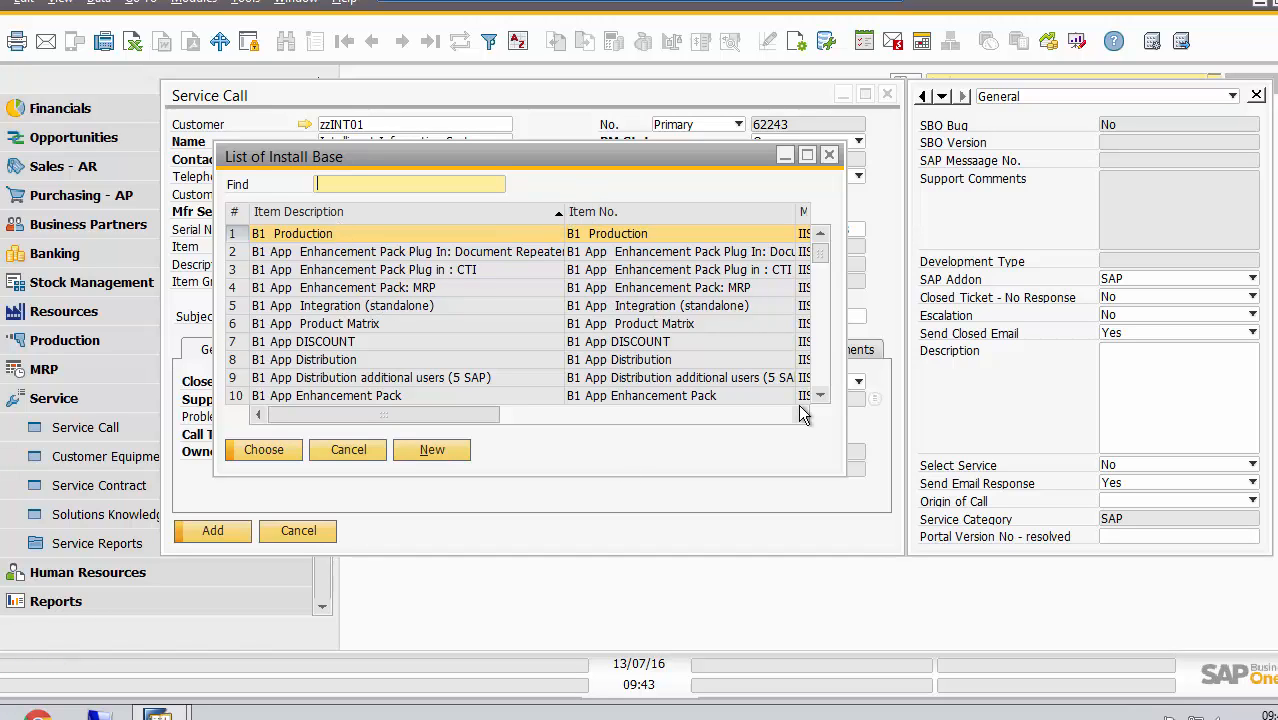
scroll(826, 367, "down", 3)
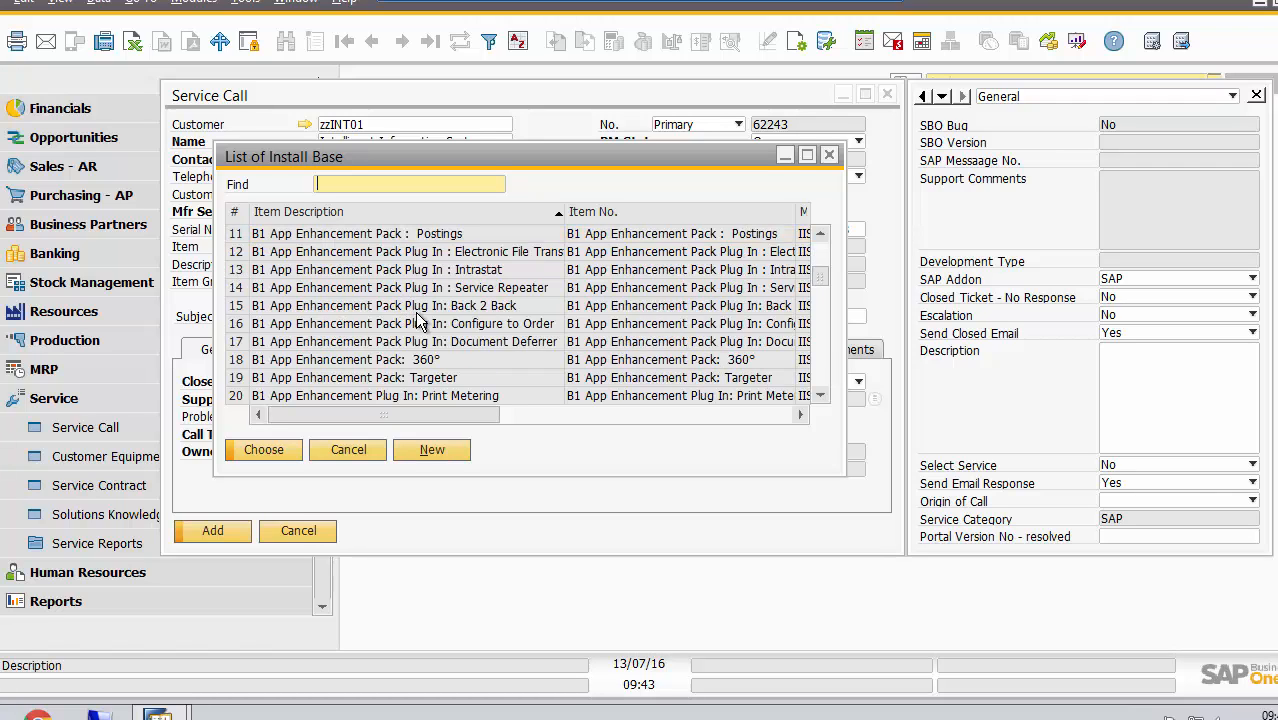
double_click(336, 305)
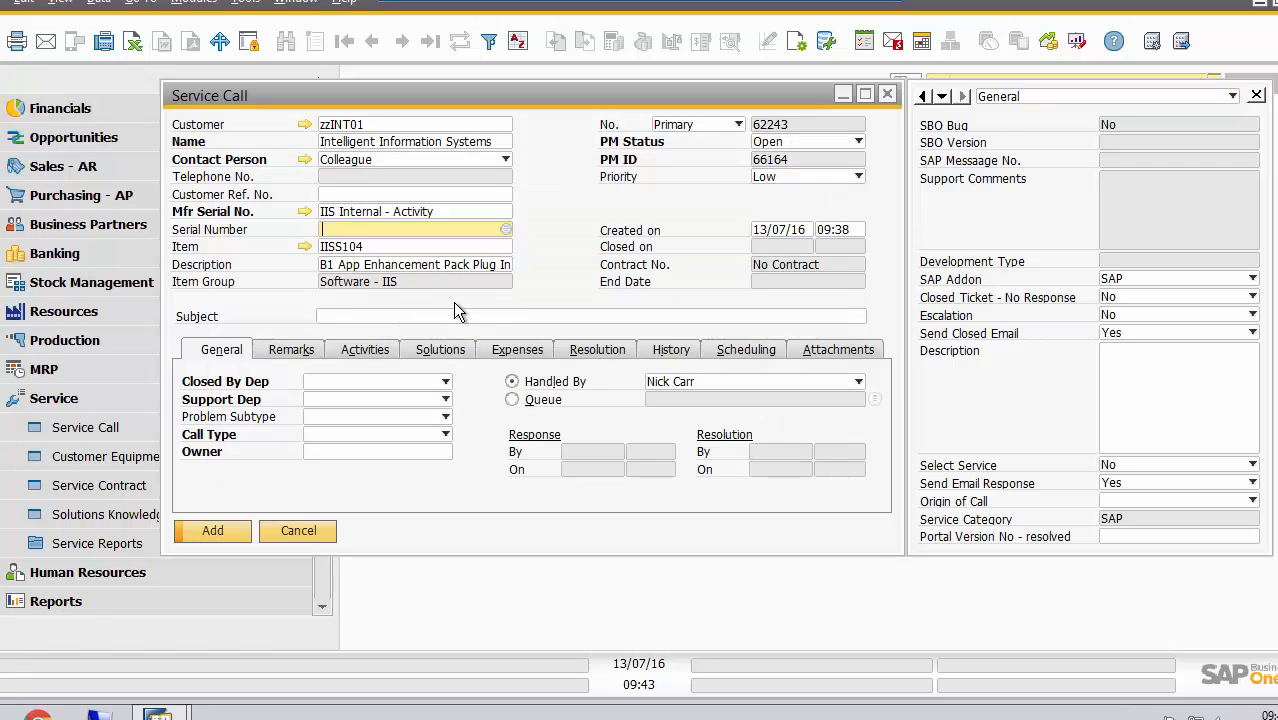
Enter "Invoice failing" as the service call's subject
left_click(333, 319)
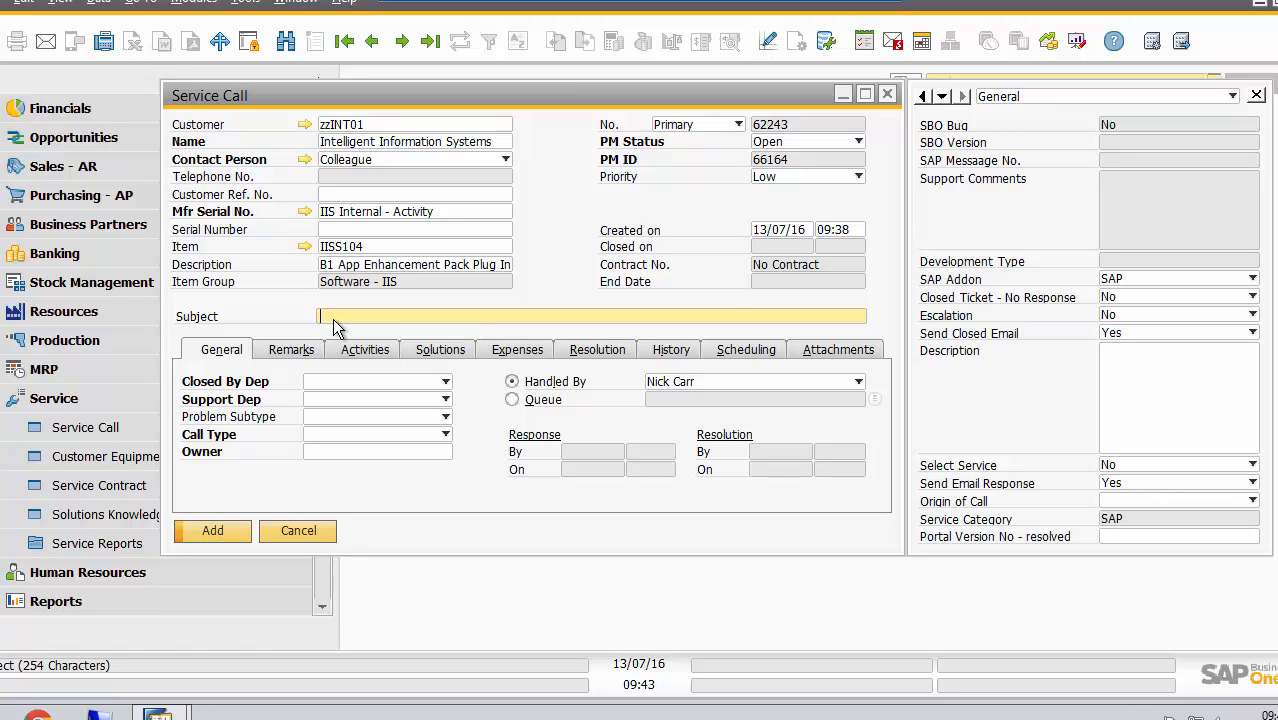
type("Invoice failing")
Set Closed By Dep to 01 Support and Support Dep to 01 SAP Support on the service call
left_click(423, 378)
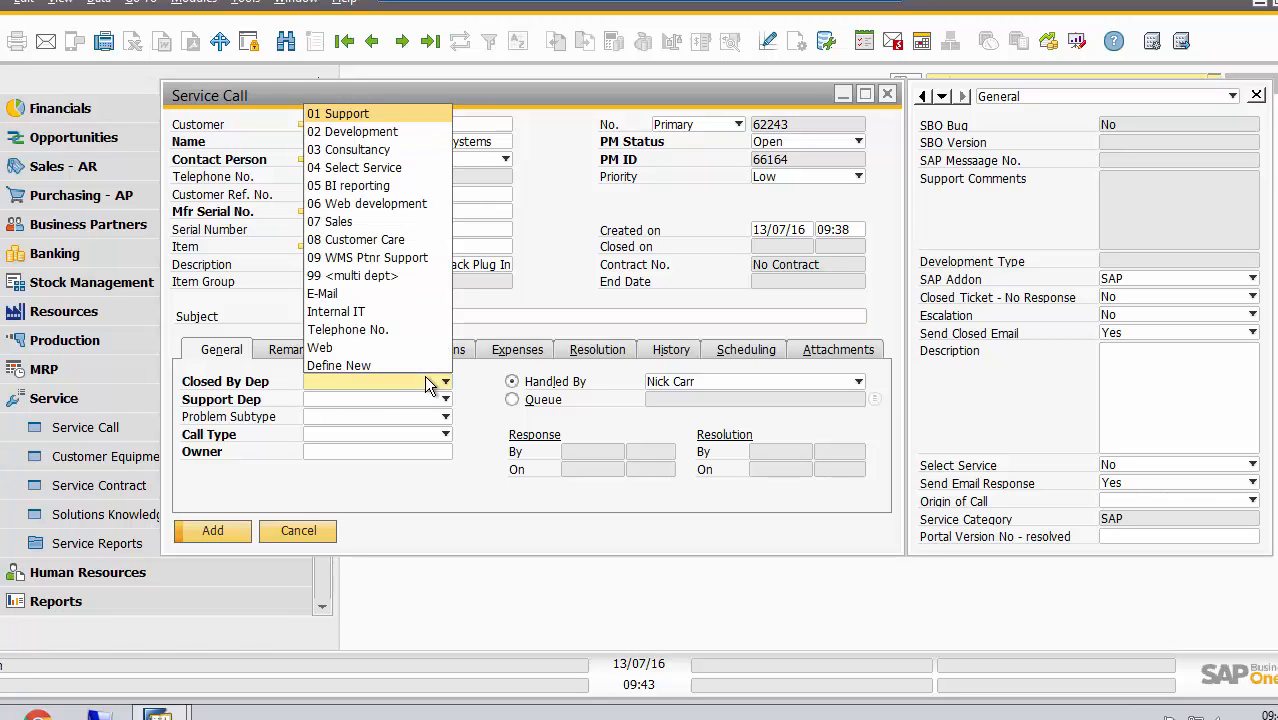
left_click(371, 116)
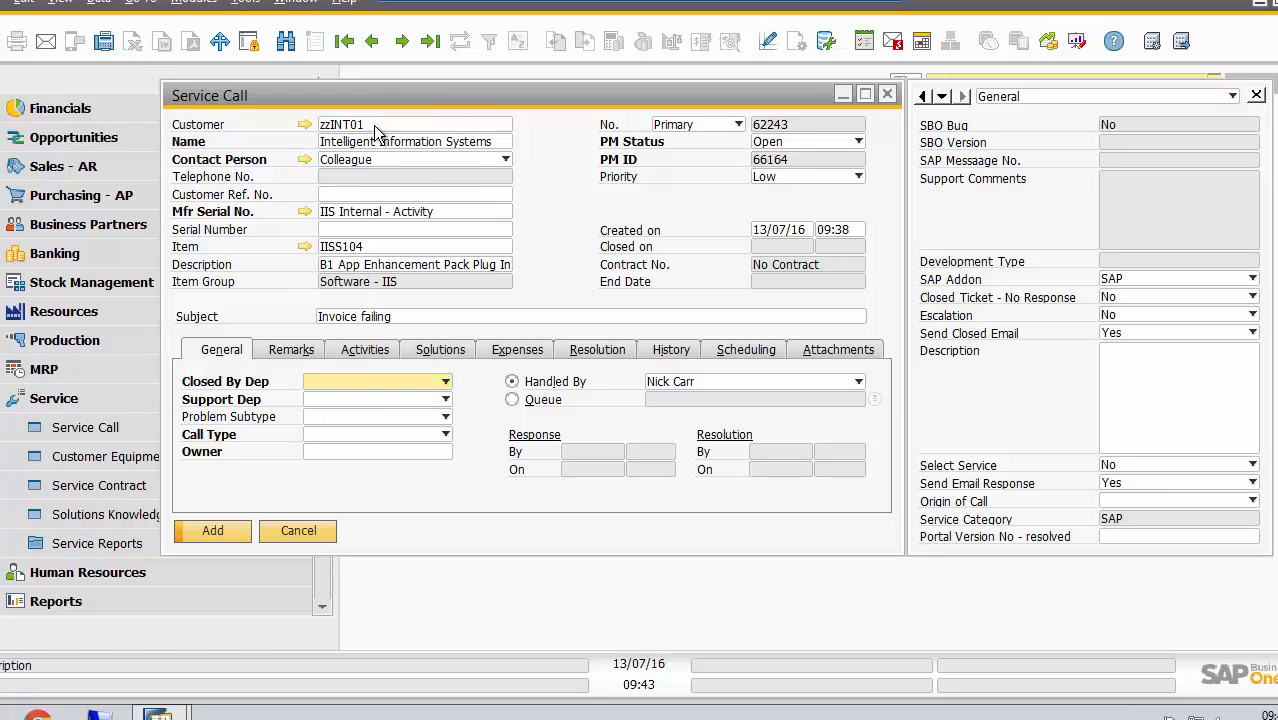
left_click(442, 401)
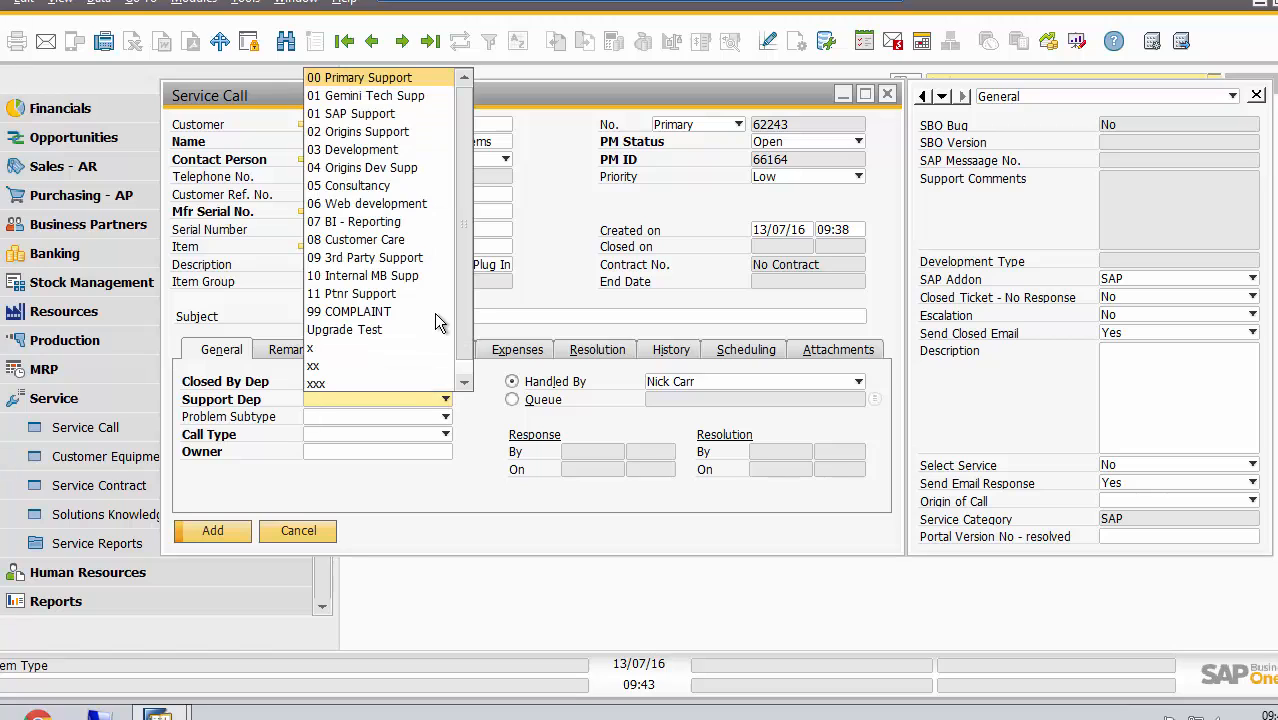
left_click(368, 116)
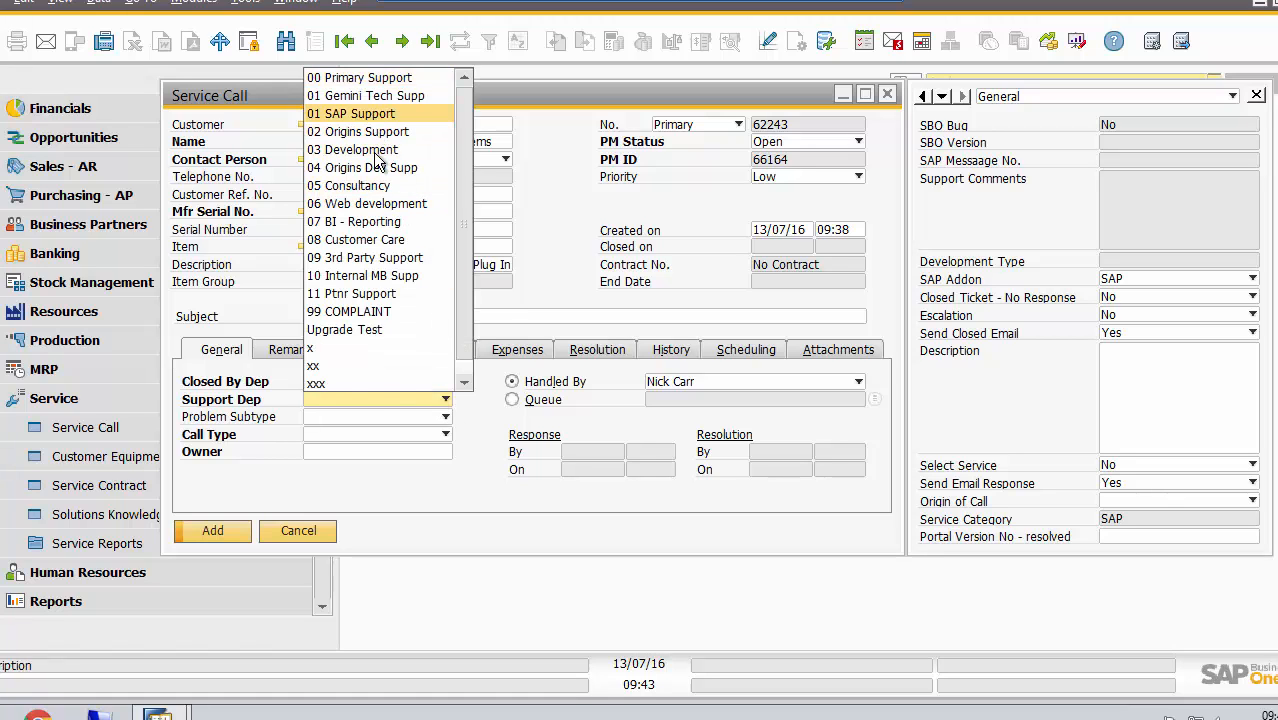
Set the service call's problem subtype to Transition Support
left_click(442, 416)
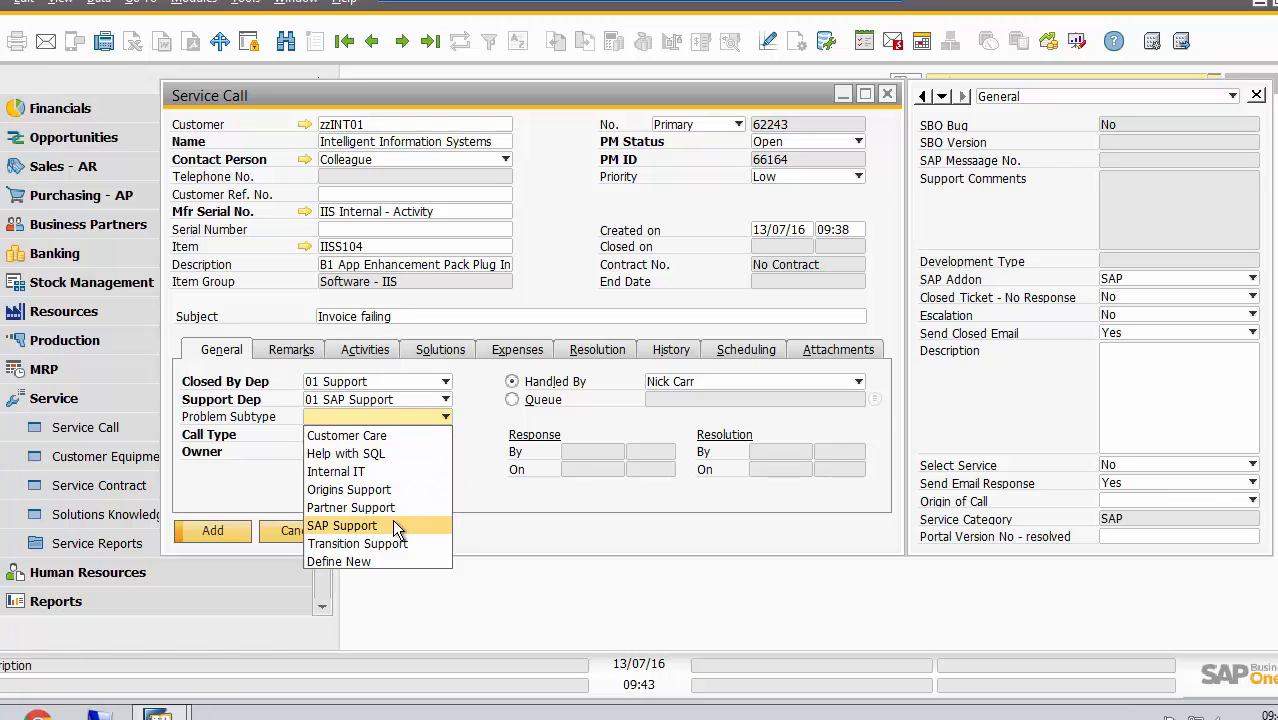
left_click(393, 522)
left_click(443, 418)
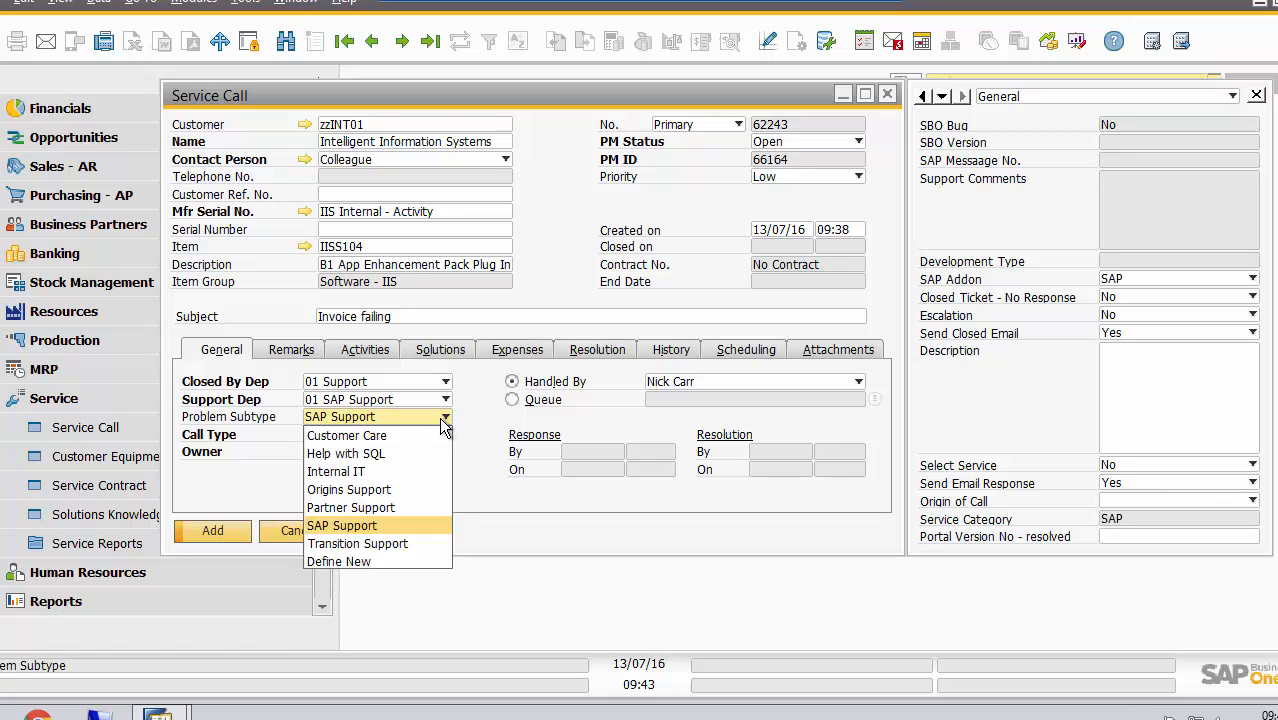
left_click(386, 541)
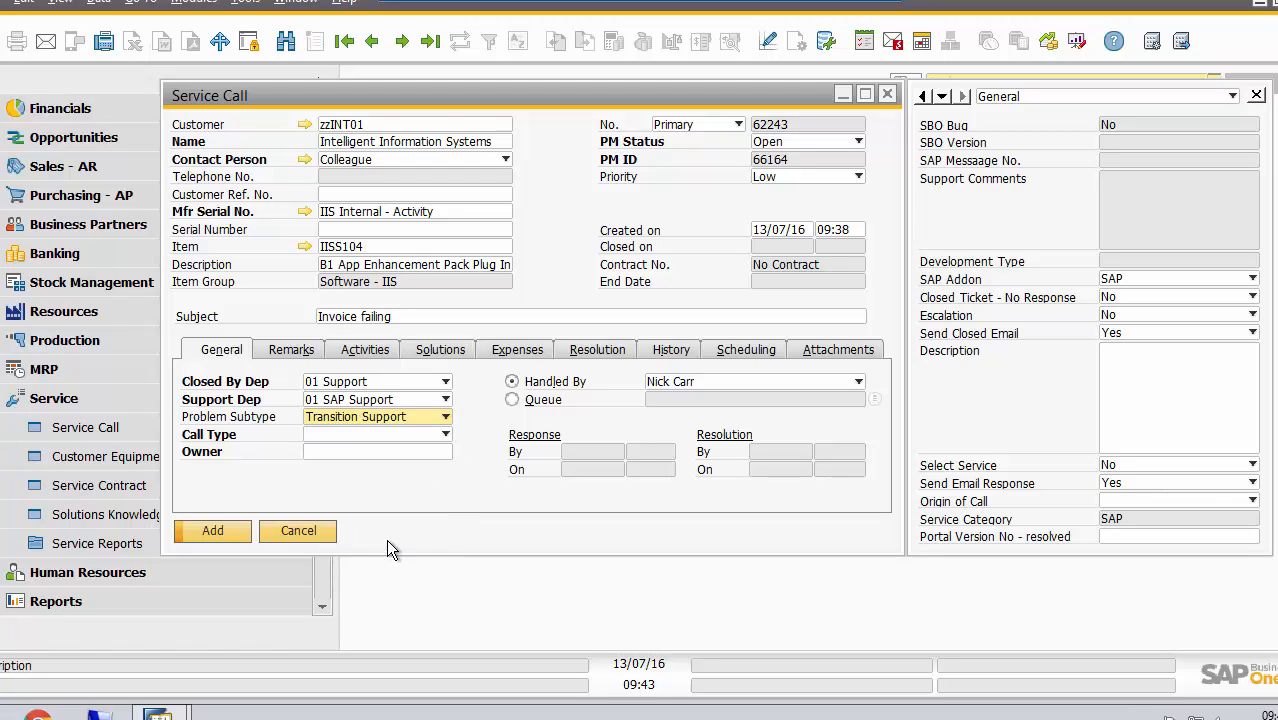
Set the service call's call type to IIS Addon Issue
left_click(444, 436)
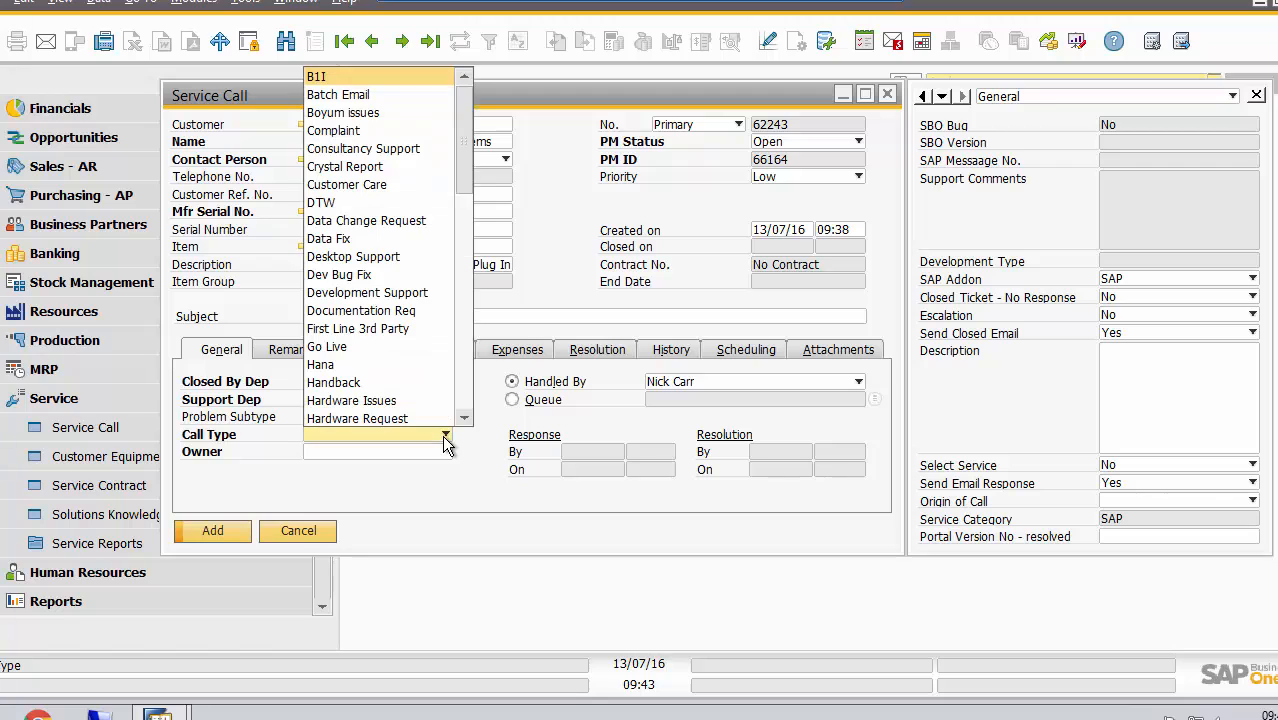
left_click(461, 327)
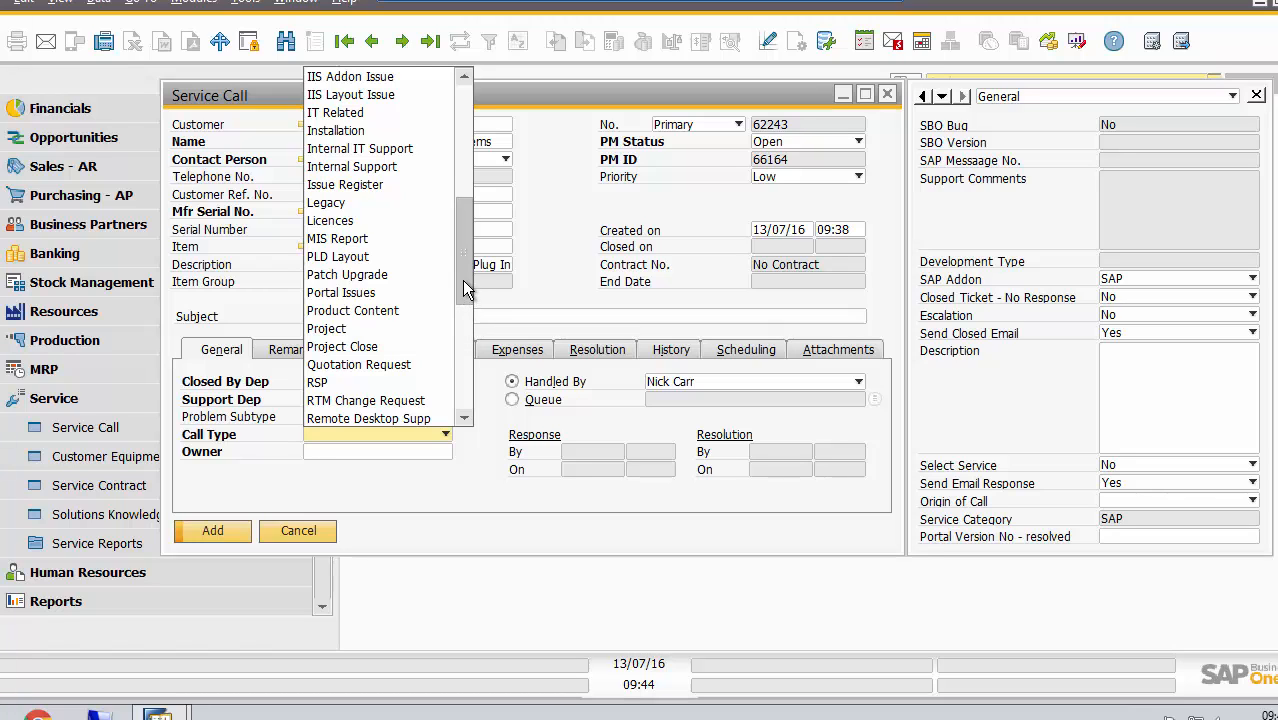
left_click_drag(462, 289, 470, 180)
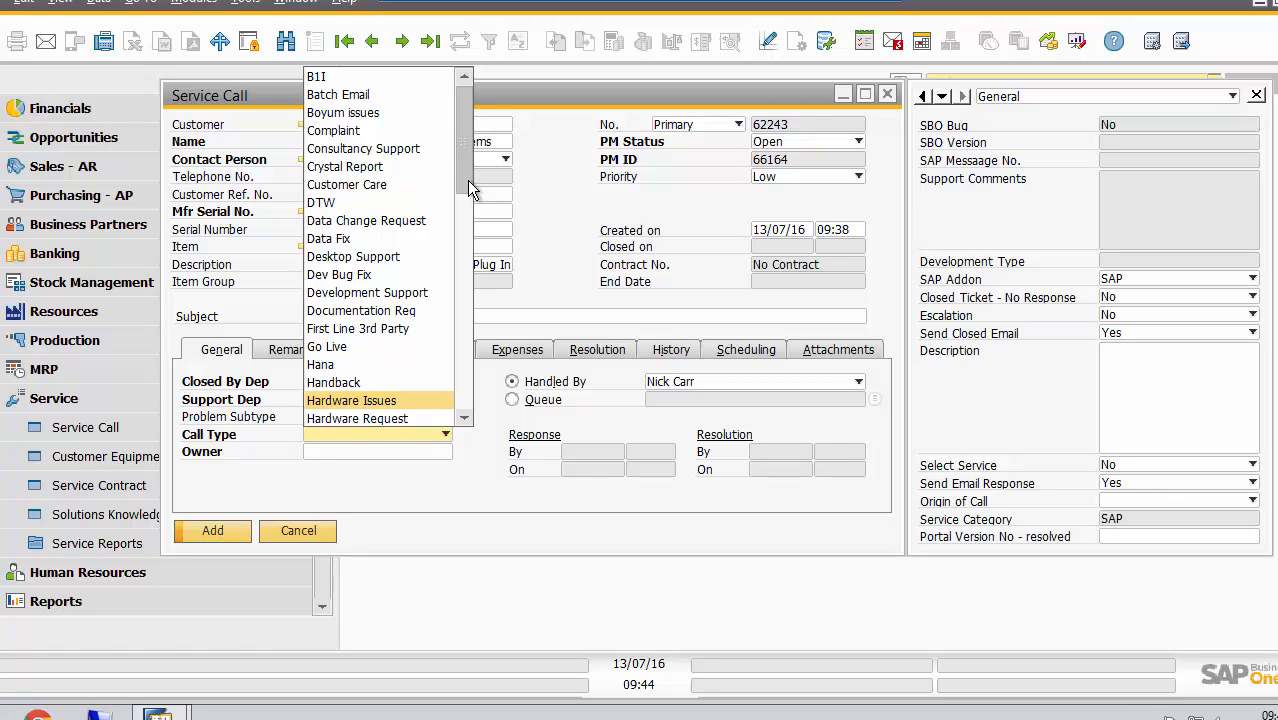
left_click_drag(467, 180, 470, 280)
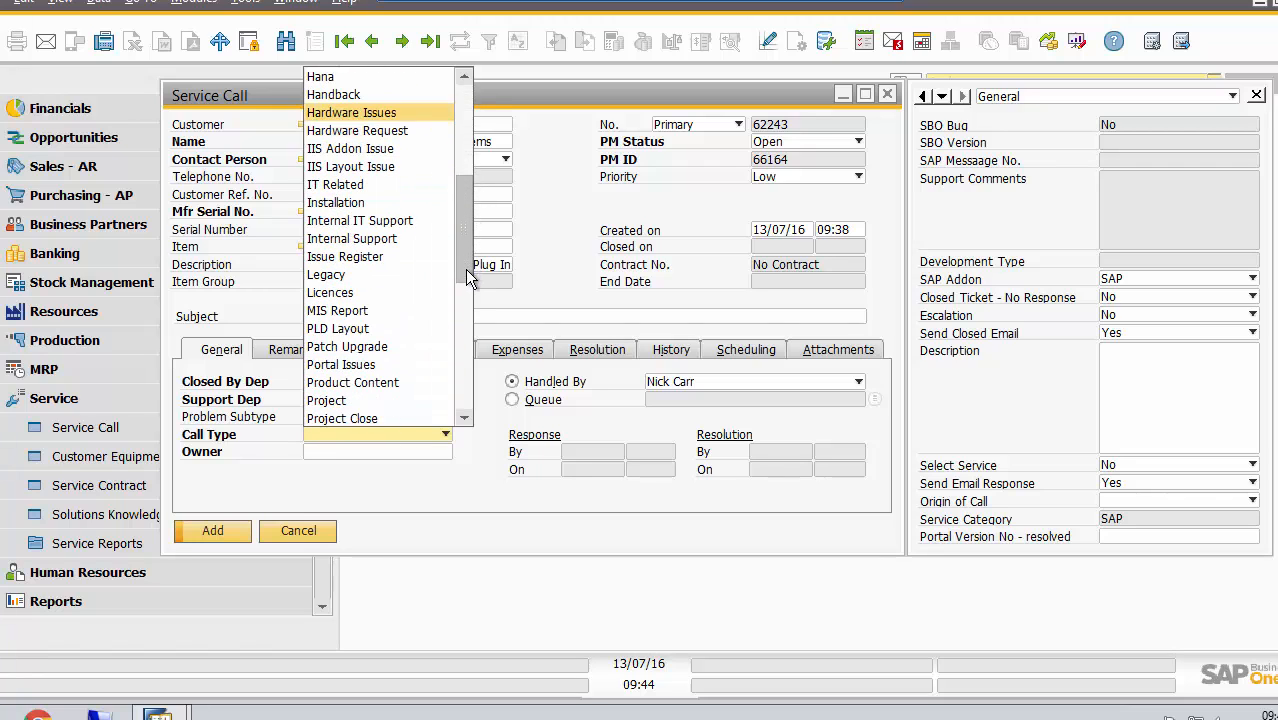
left_click(379, 150)
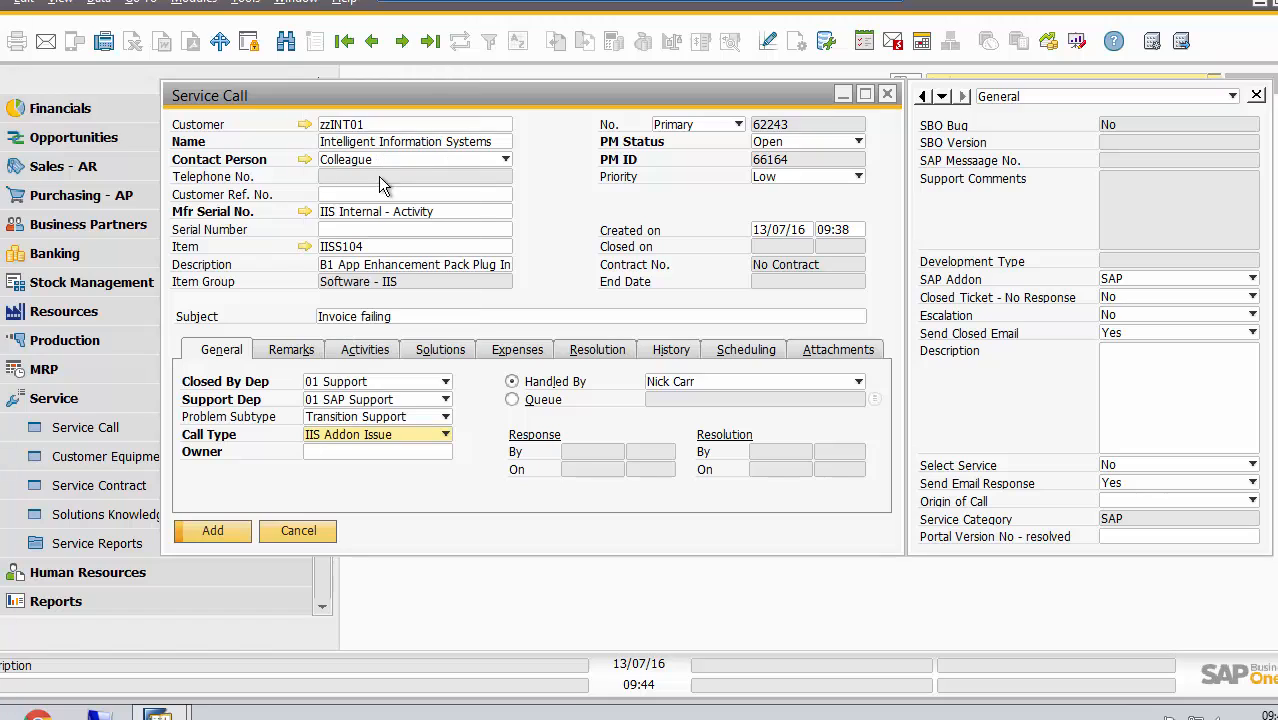
Assign the employee named in Handled By as the service call's owner, using their surname
left_click(339, 451)
type("carr")
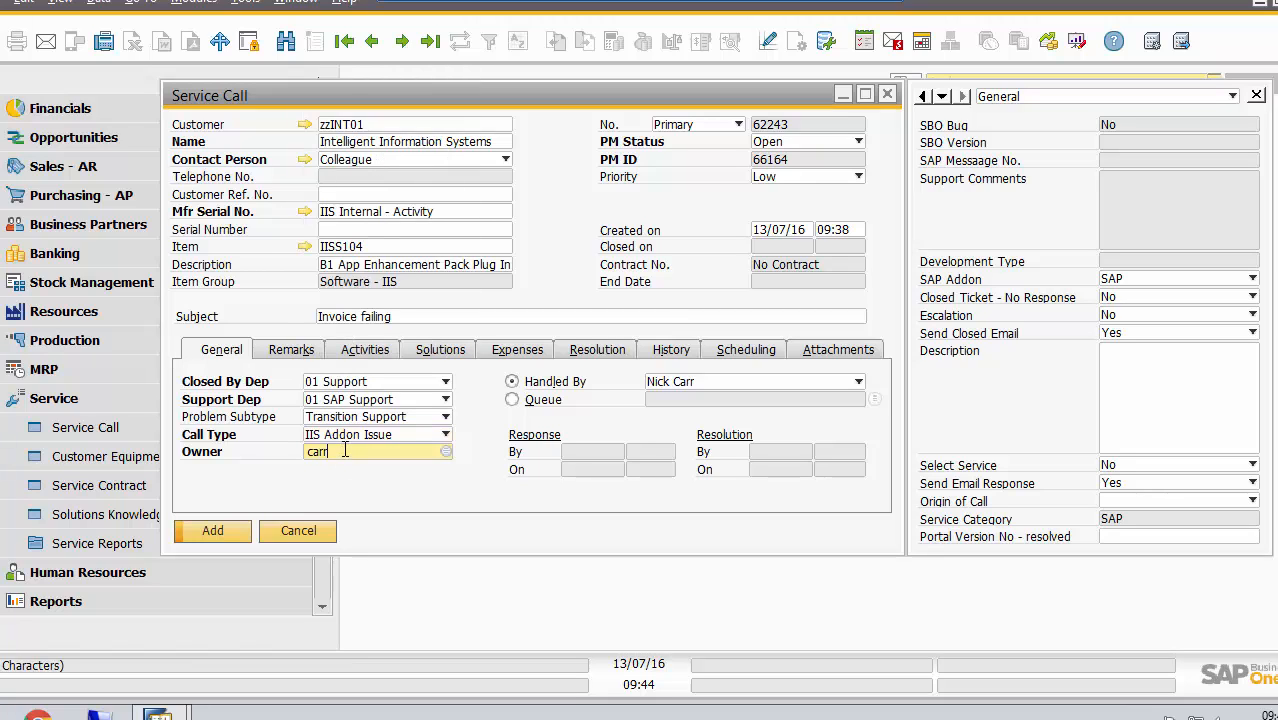
key("Tab")
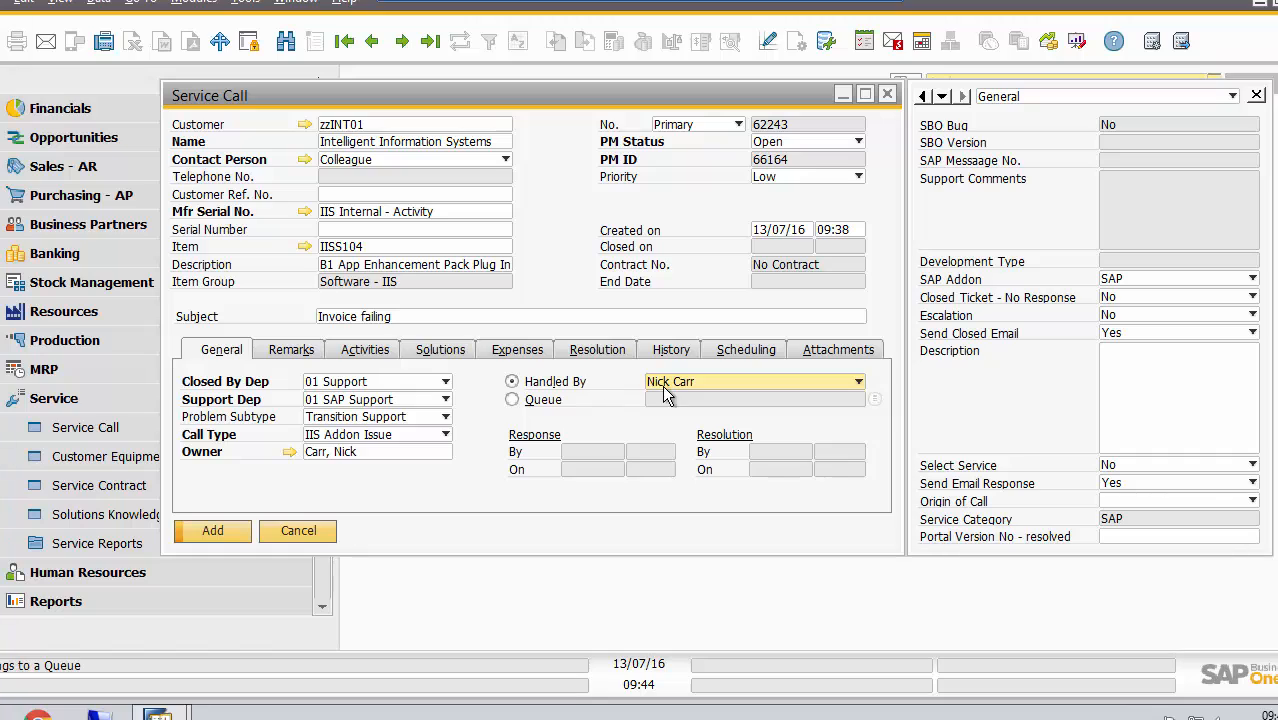
Assign the service call to a queue instead of a handler, choosing the SAP queue
left_click(513, 399)
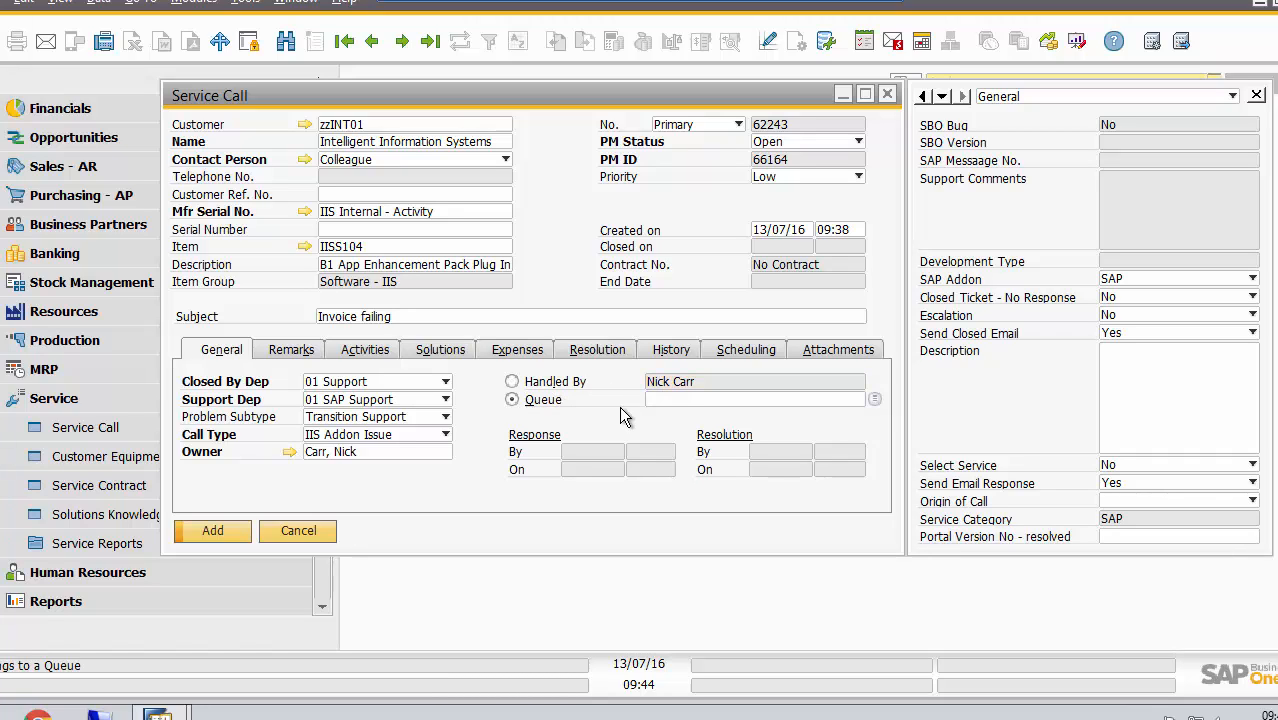
left_click(682, 397)
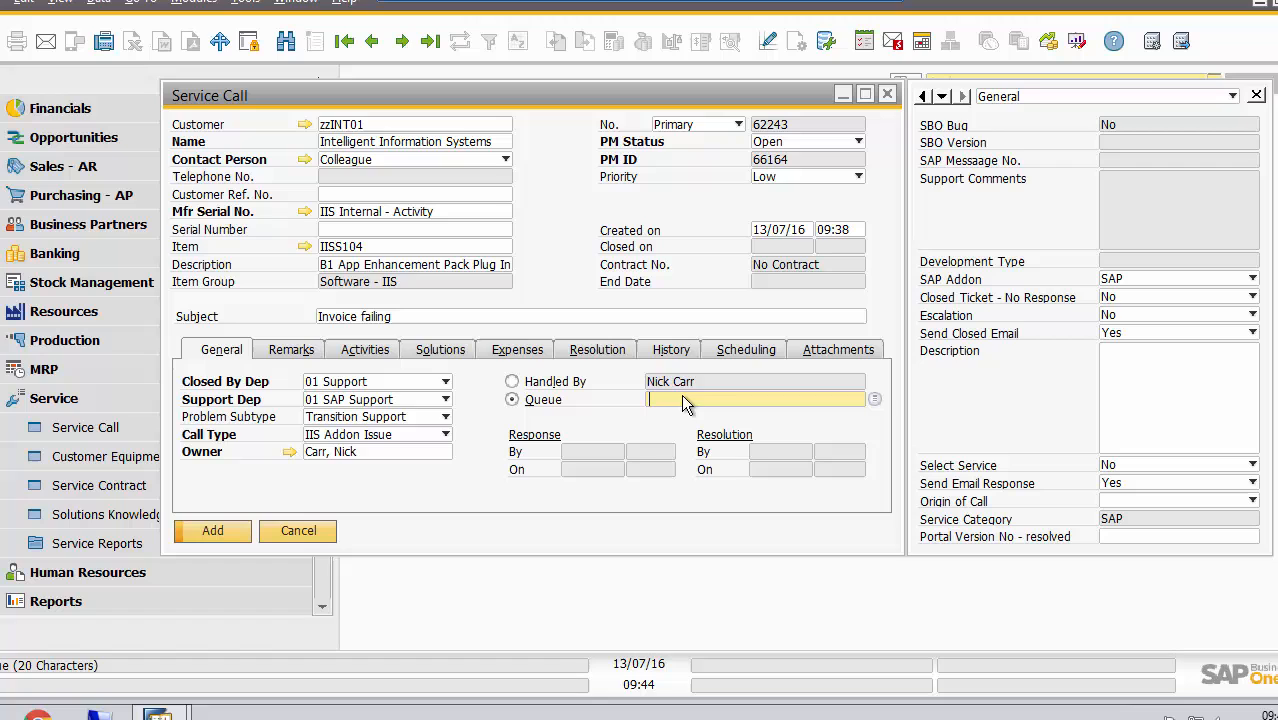
left_click(876, 398)
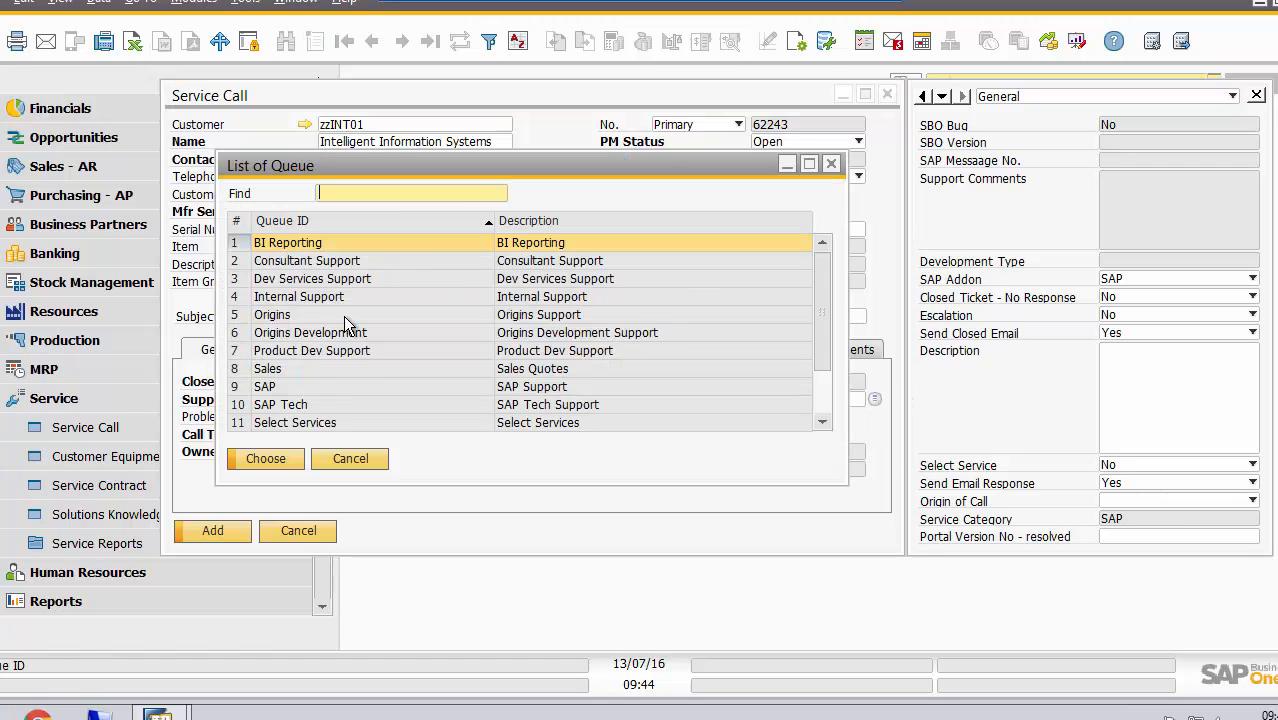
left_click(278, 388)
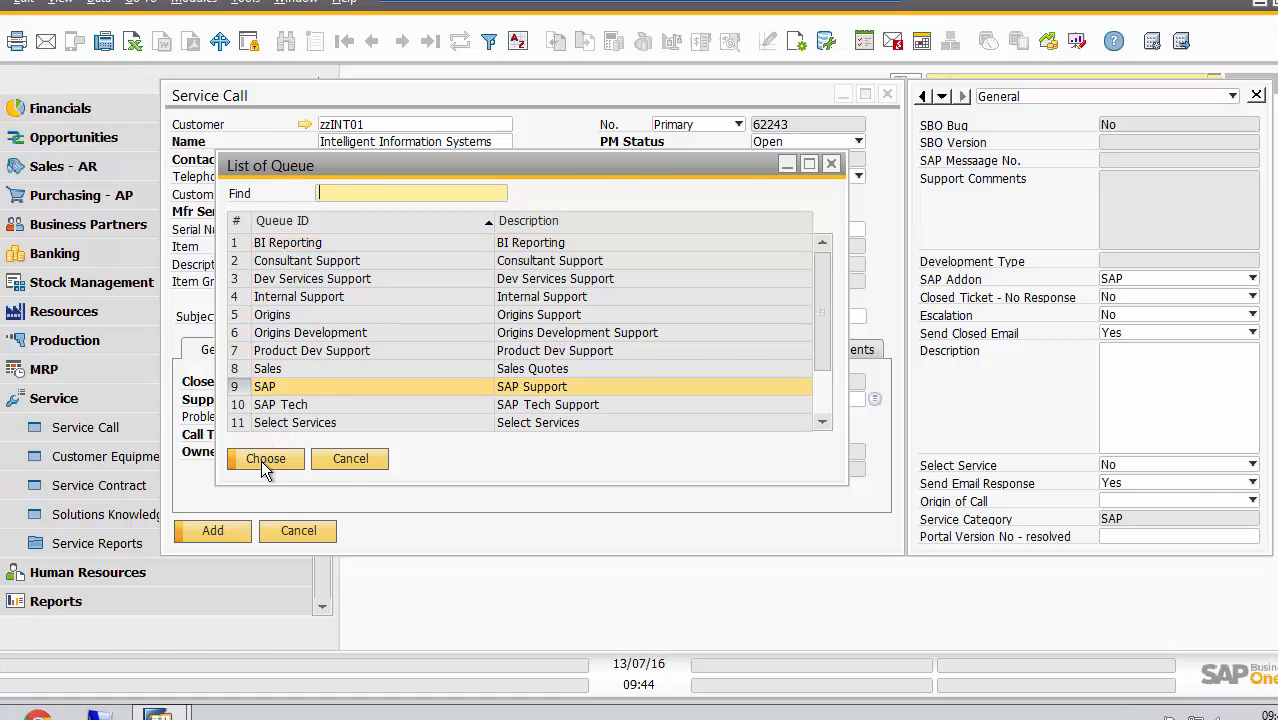
left_click(263, 460)
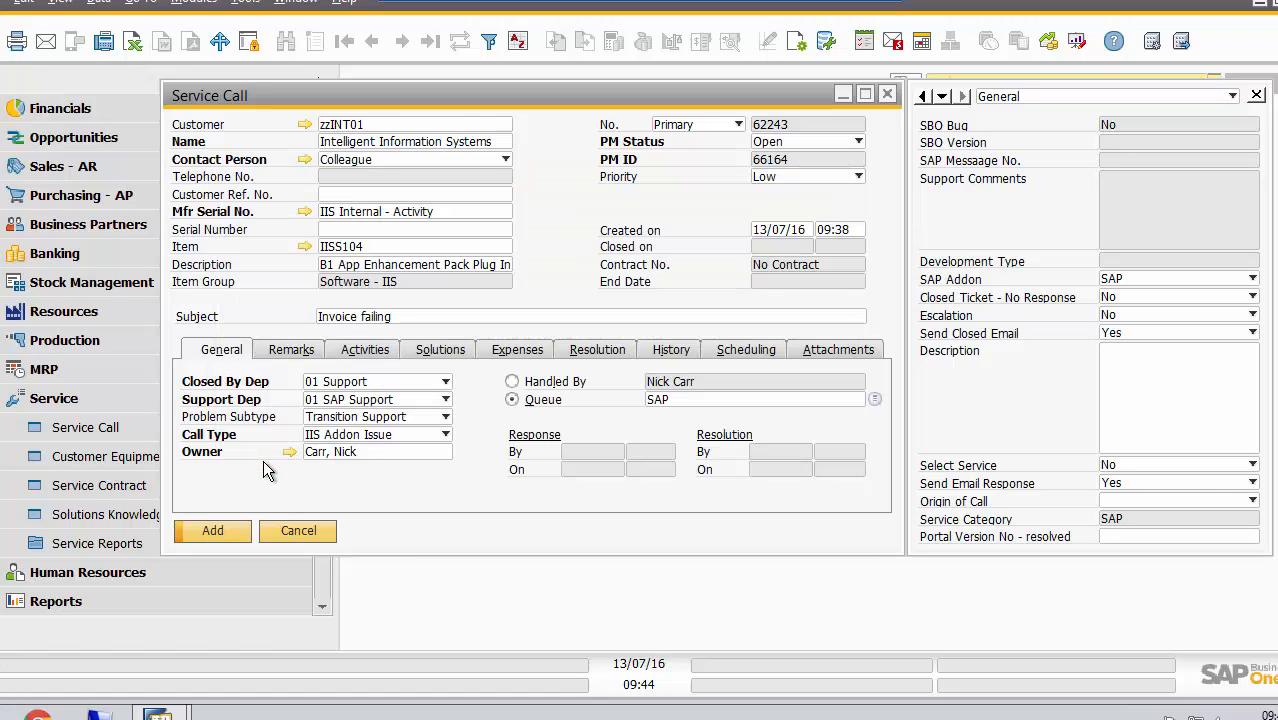
Enter the service call's remarks as "phoned in seems to be back to back issue"
left_click(295, 350)
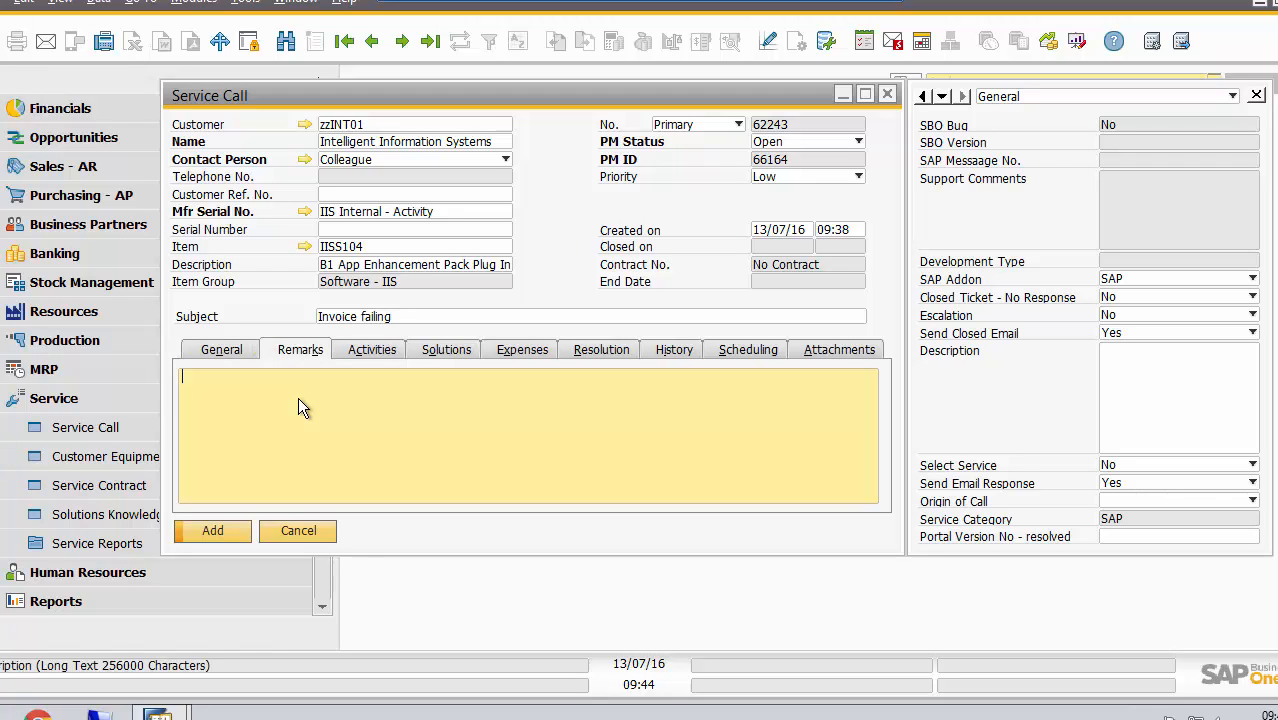
type("phoned in  seems to be back to ")
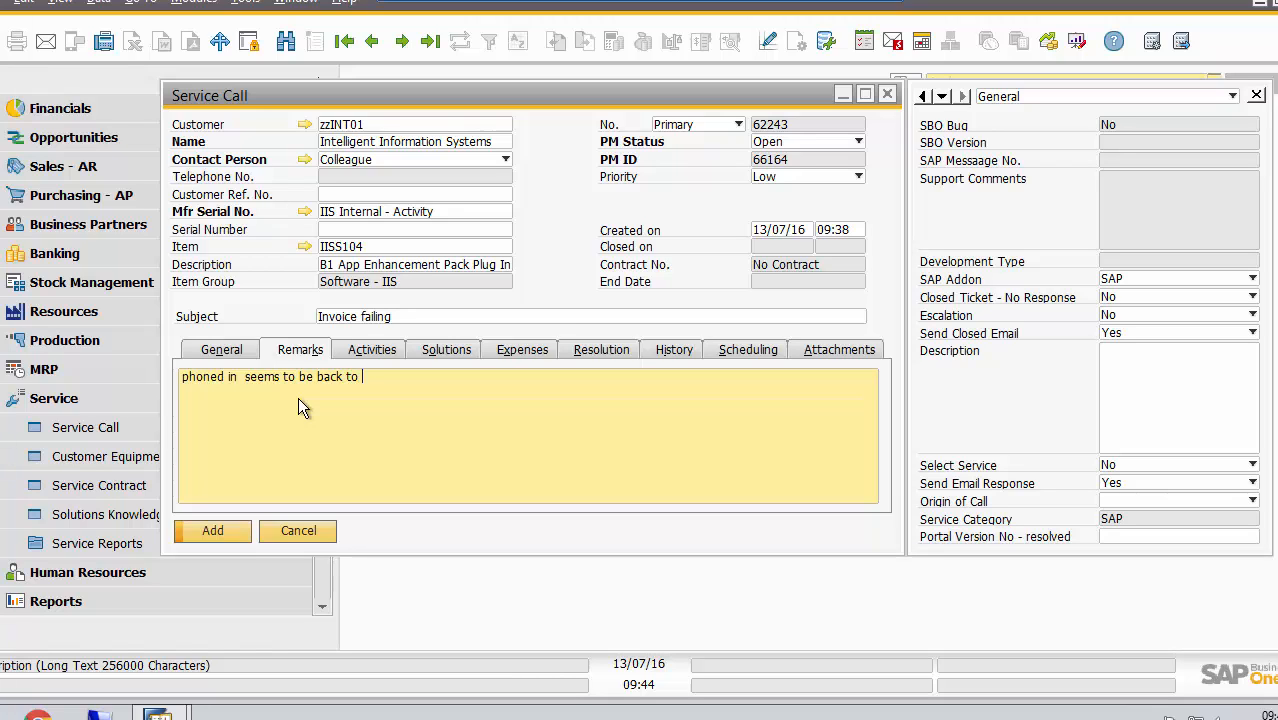
type("back issue")
key("Return")
Create a phone call activity from the service call with the content "phoned customer and GTA restarted addon - awaiting feedback"
left_click(372, 352)
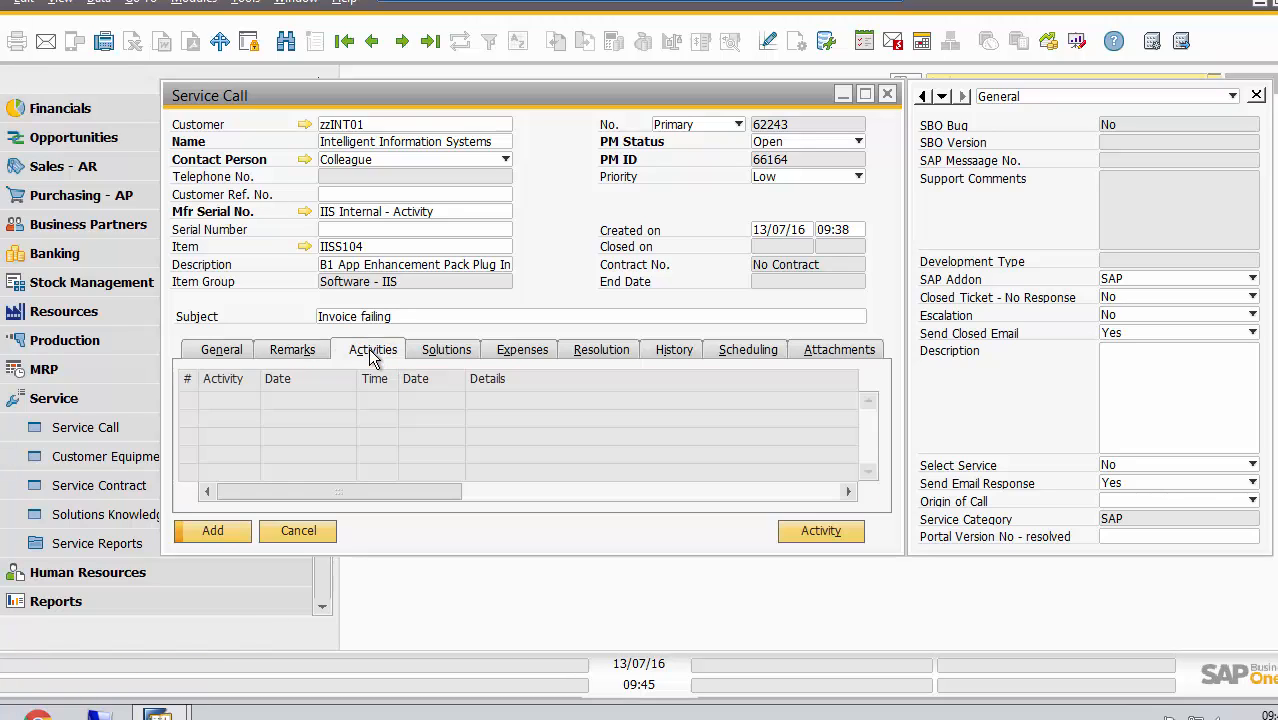
left_click(811, 533)
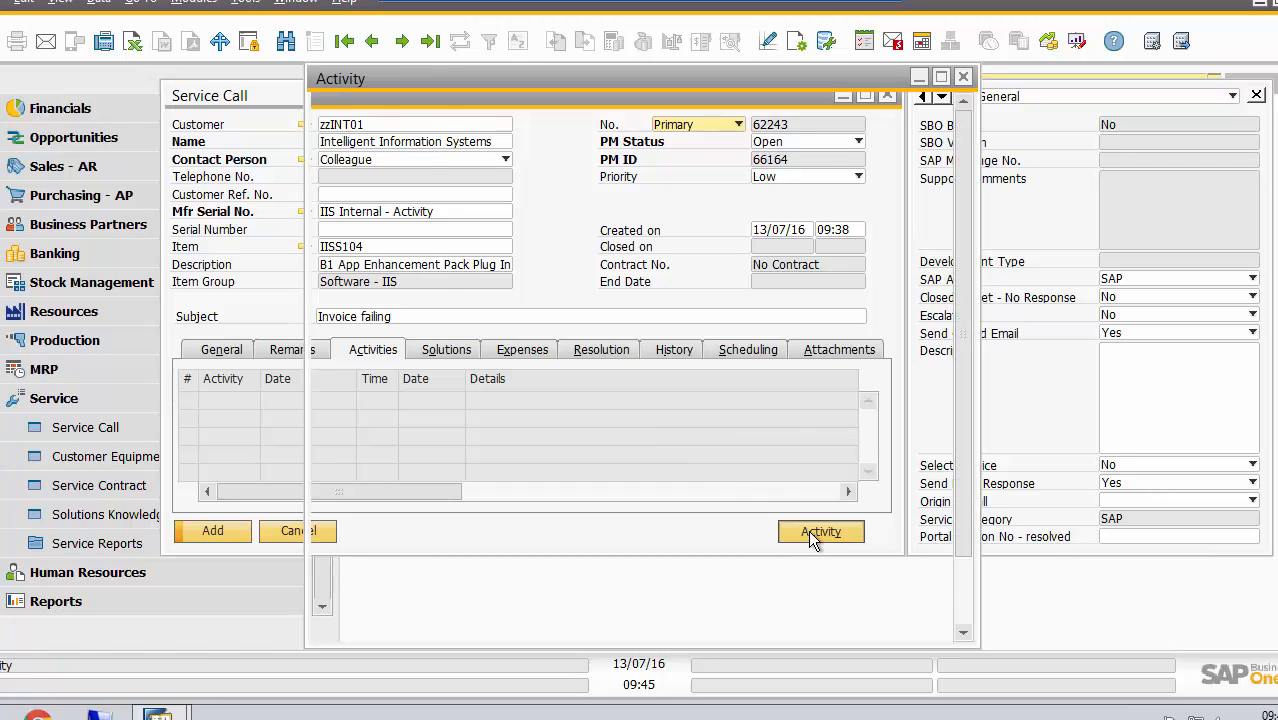
left_click(515, 236)
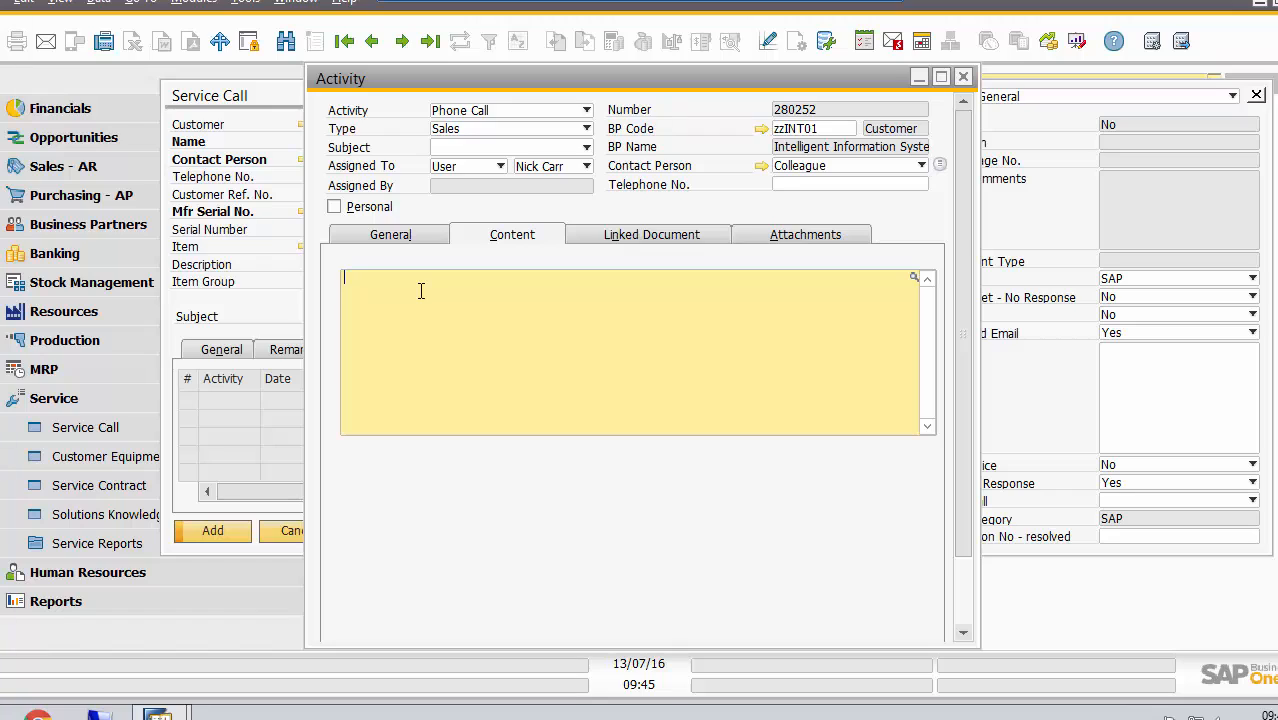
type("phoned customer and GTA restart")
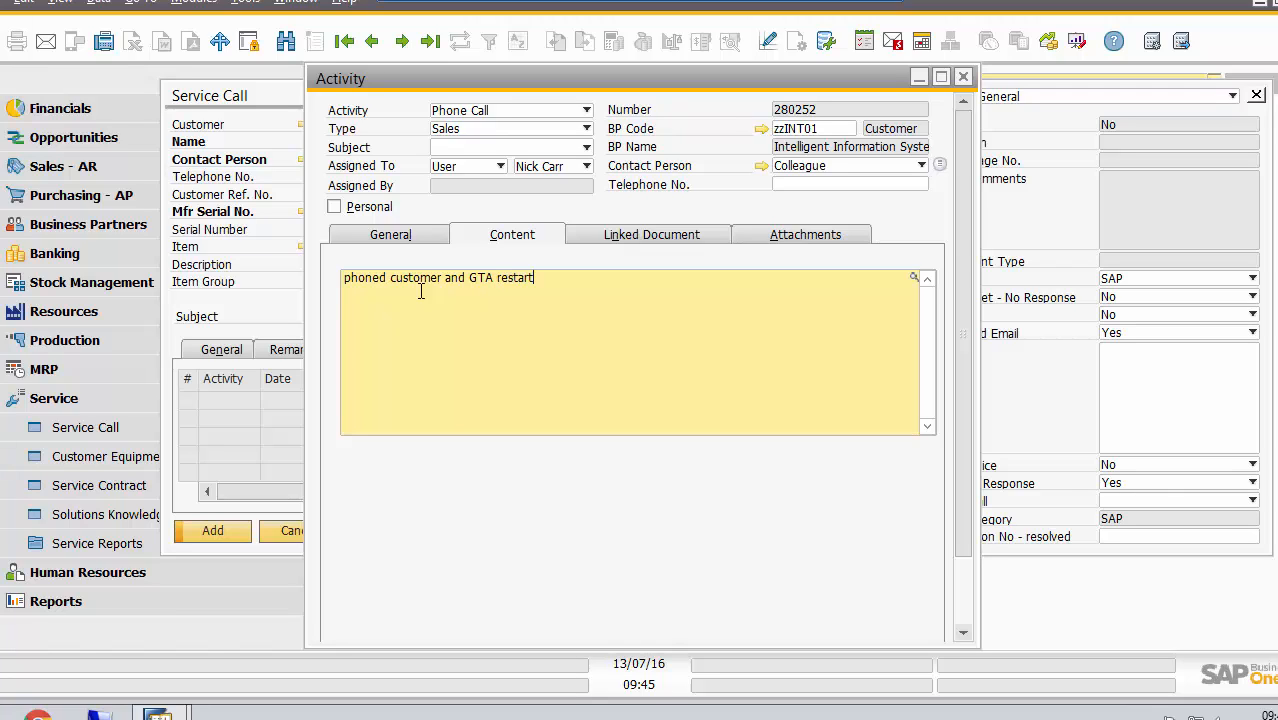
type("ed addon")
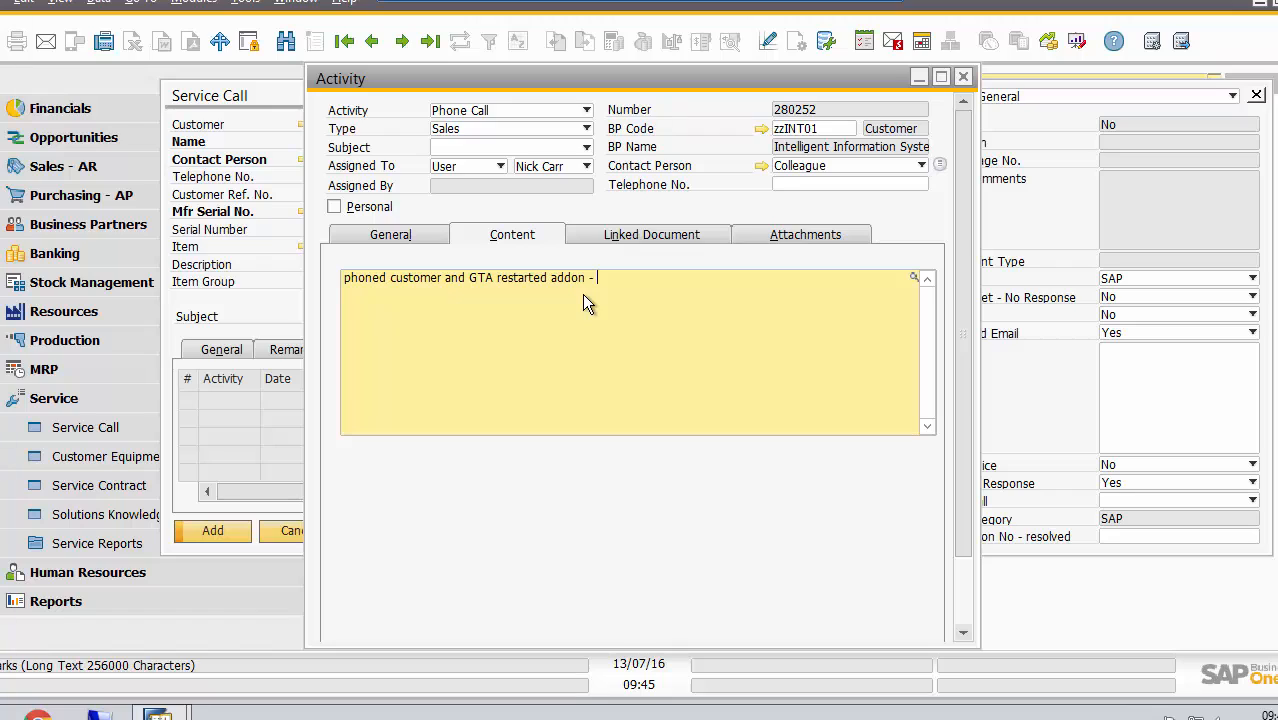
type("- awaiting feedback")
Set the activity's type to Support and add the activity to the service call
left_click(587, 128)
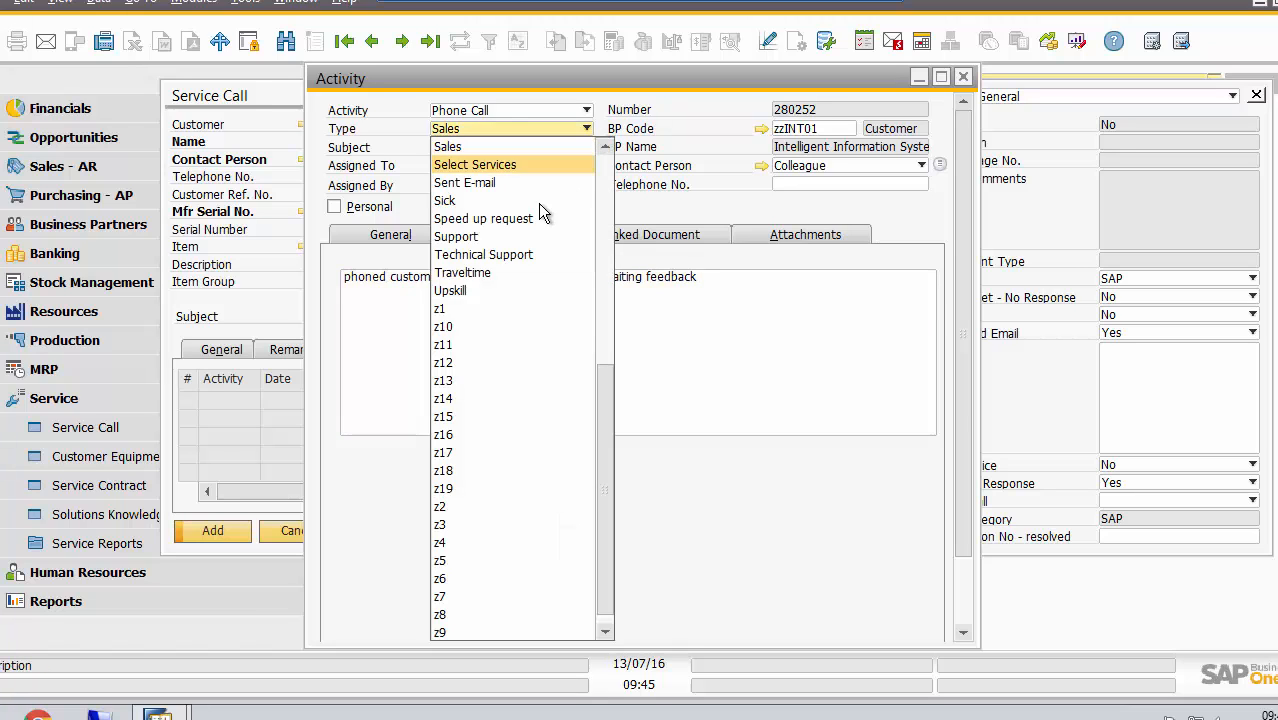
left_click(516, 237)
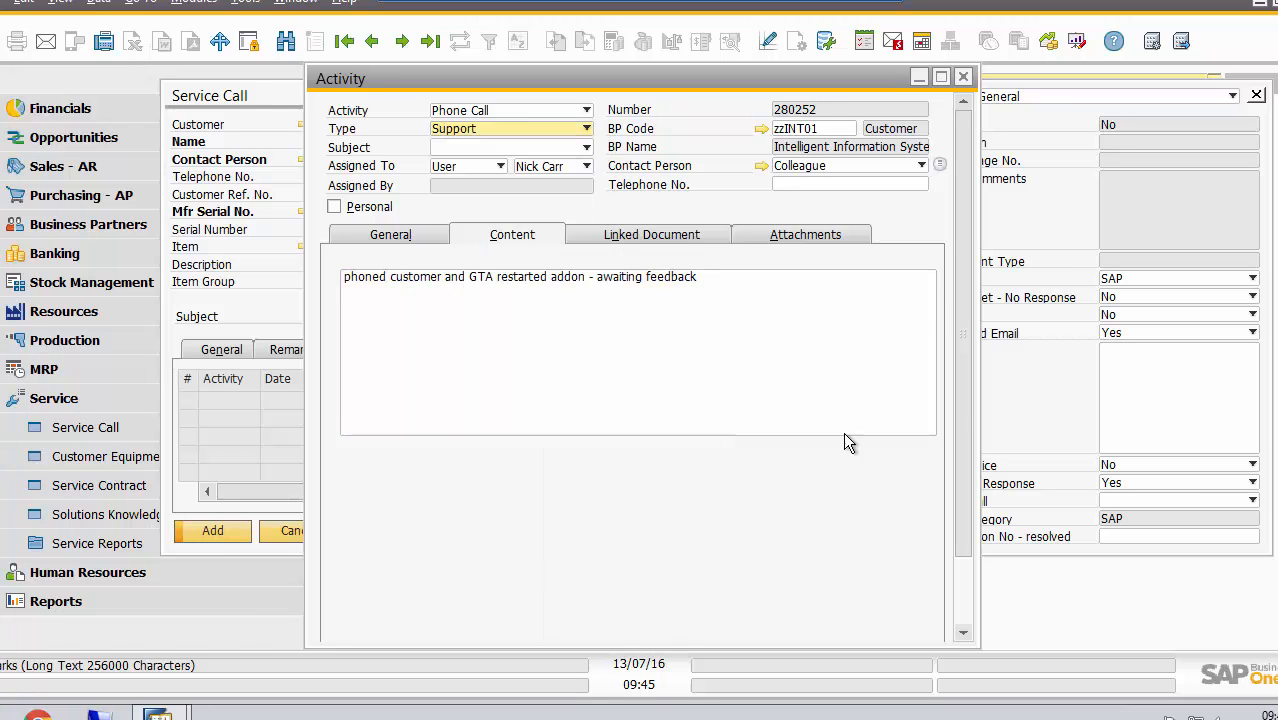
left_click(966, 579)
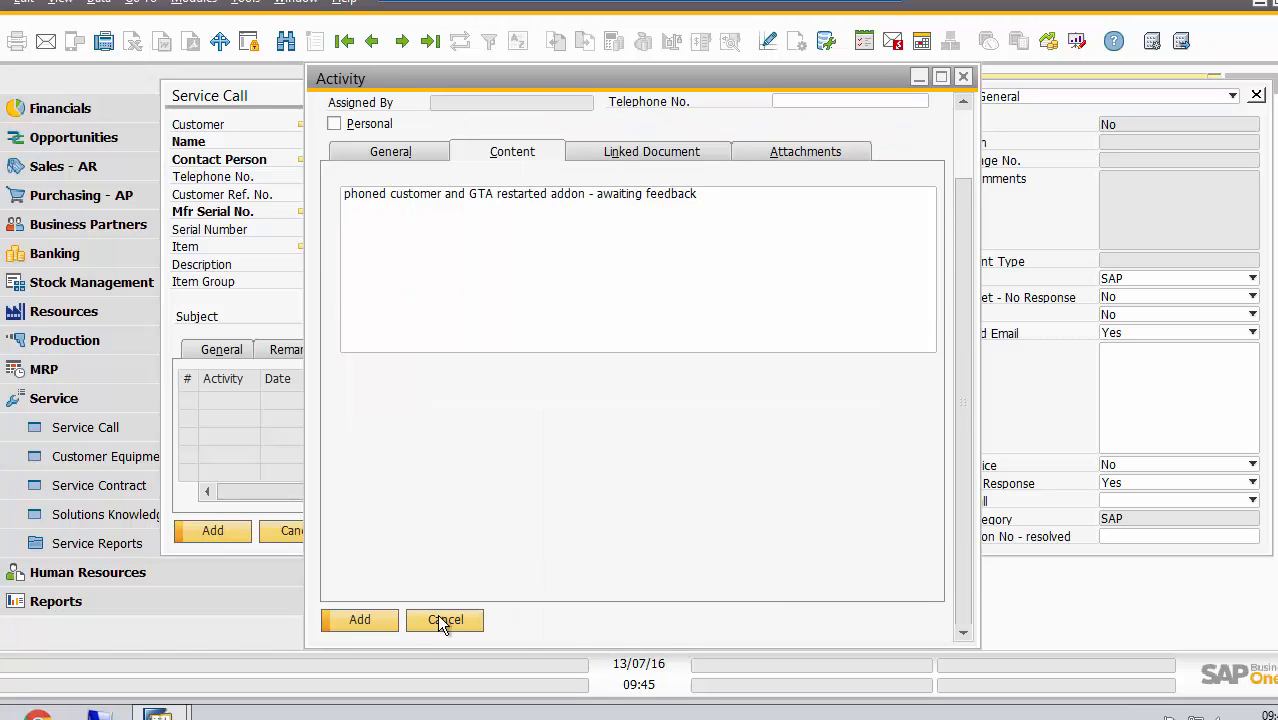
left_click(362, 619)
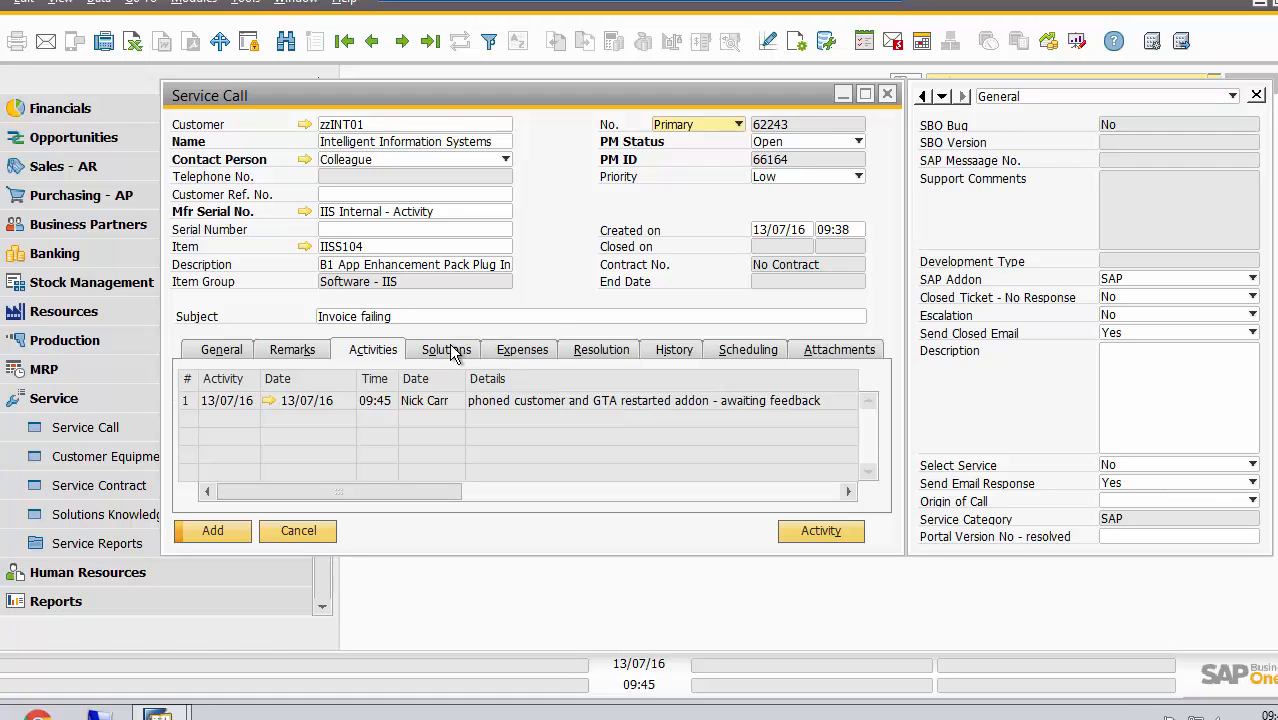
left_click(603, 351)
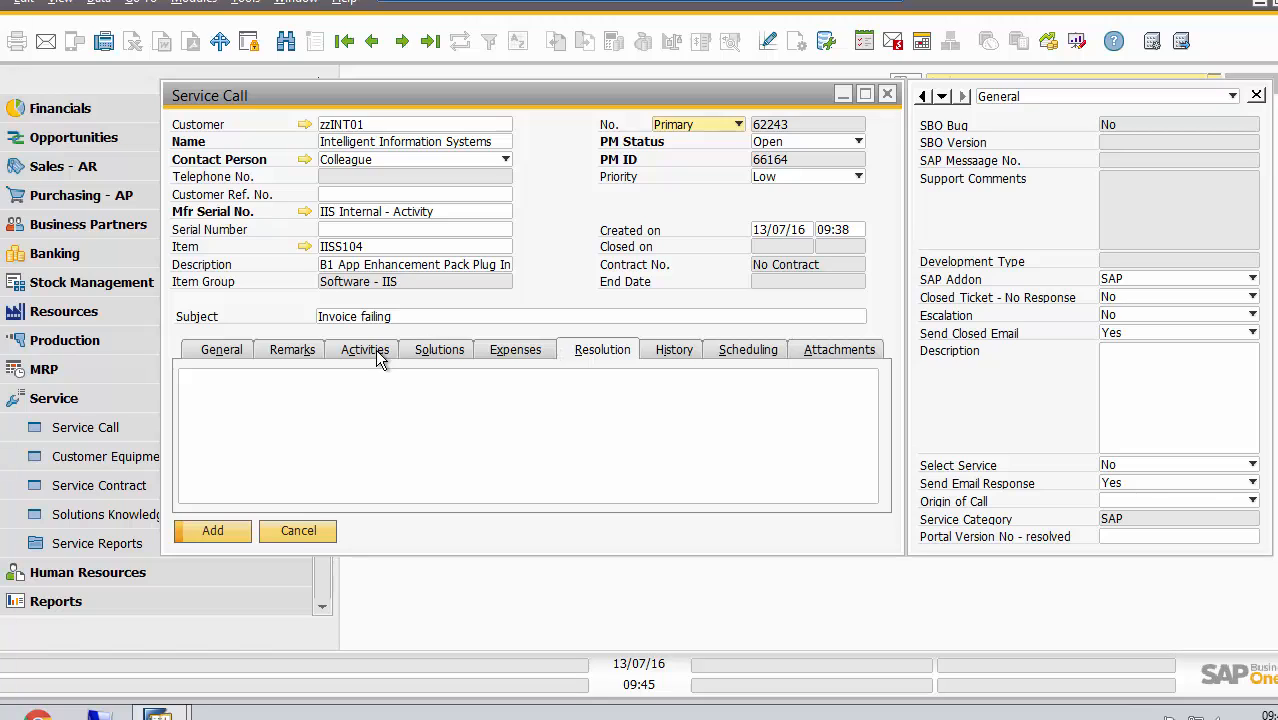
left_click(372, 355)
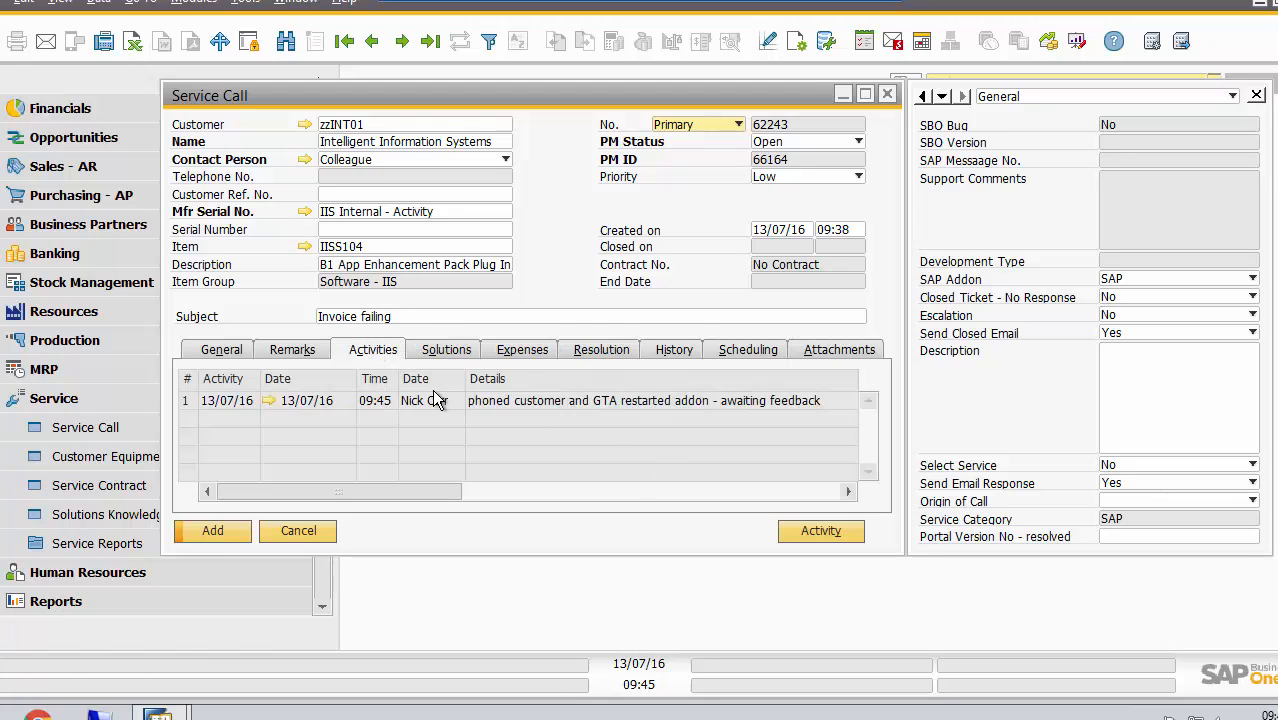
Try the PM statuses WFC and With Client on the service call
left_click(858, 142)
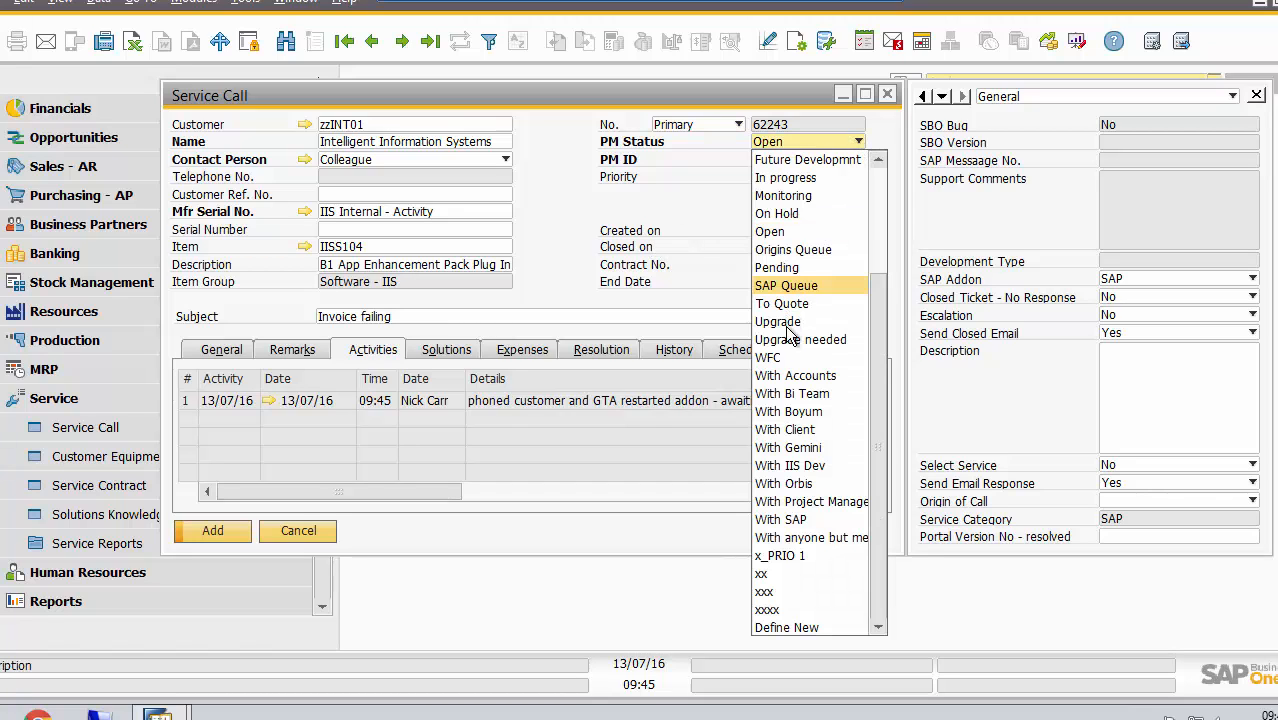
left_click(779, 357)
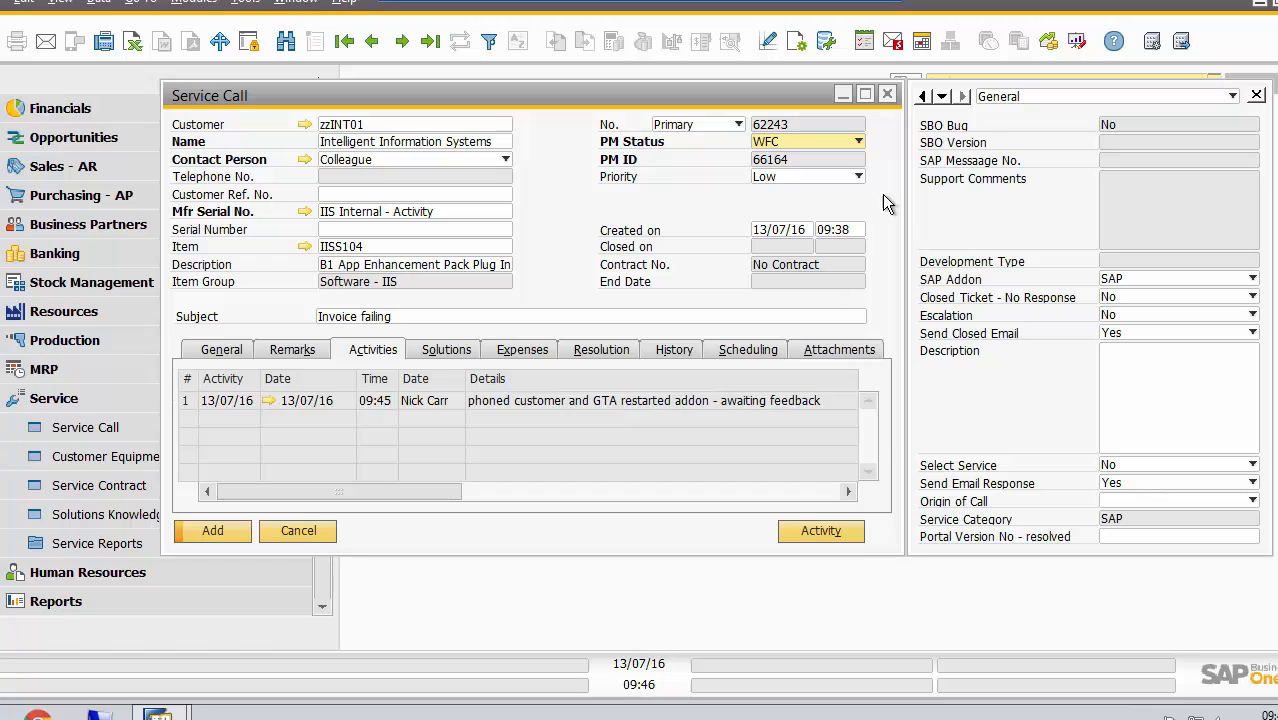
left_click(858, 143)
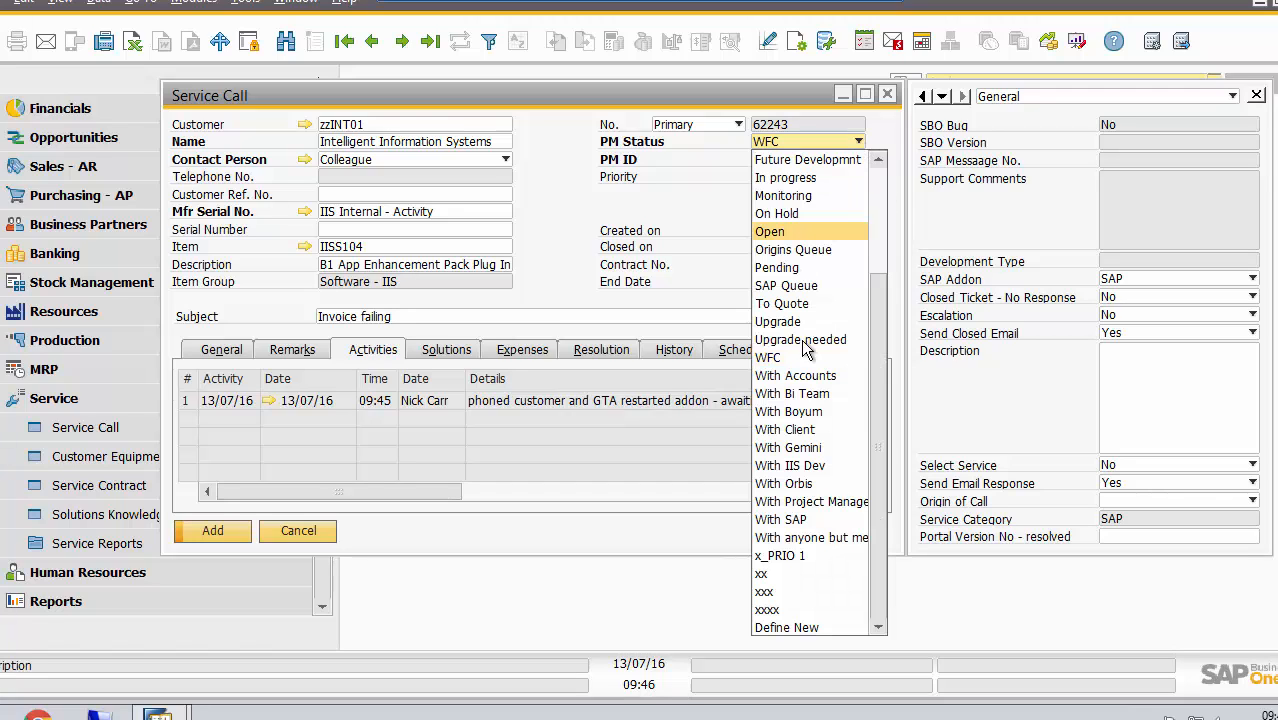
left_click(805, 430)
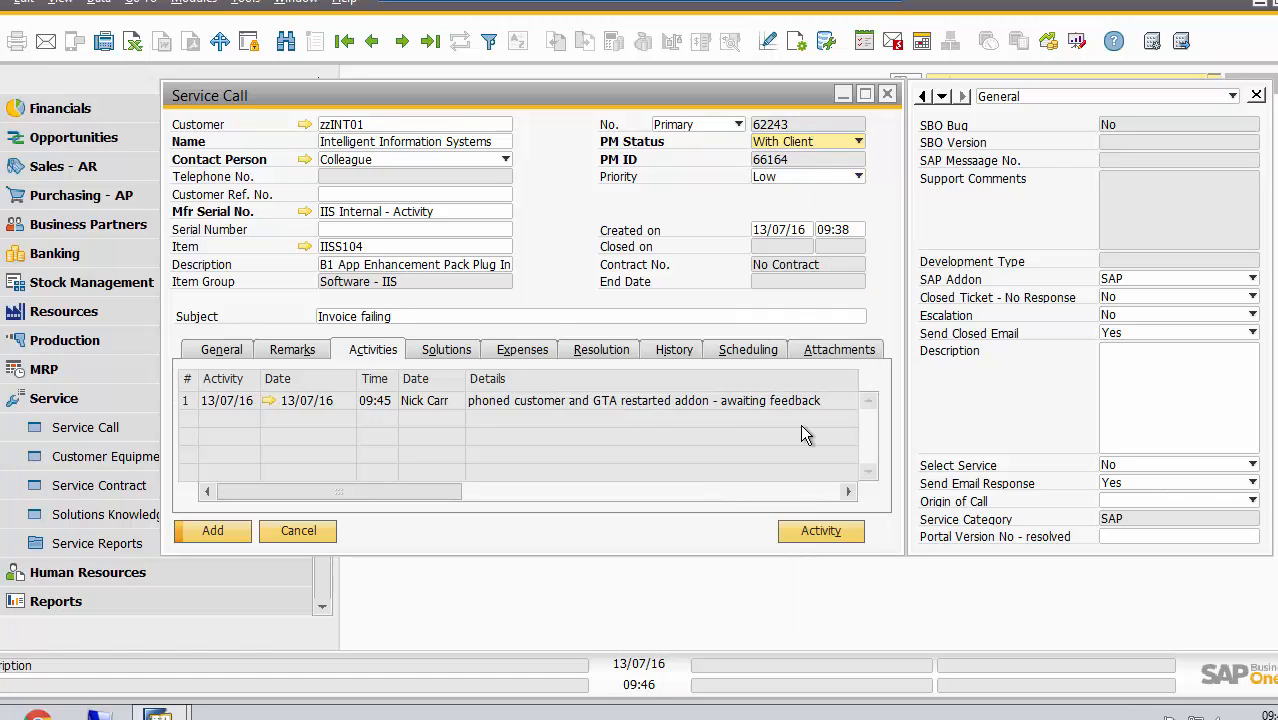
Set the PM status to SAP Queue and Send Closed Email to No, add the service call and close the blank form
left_click(857, 141)
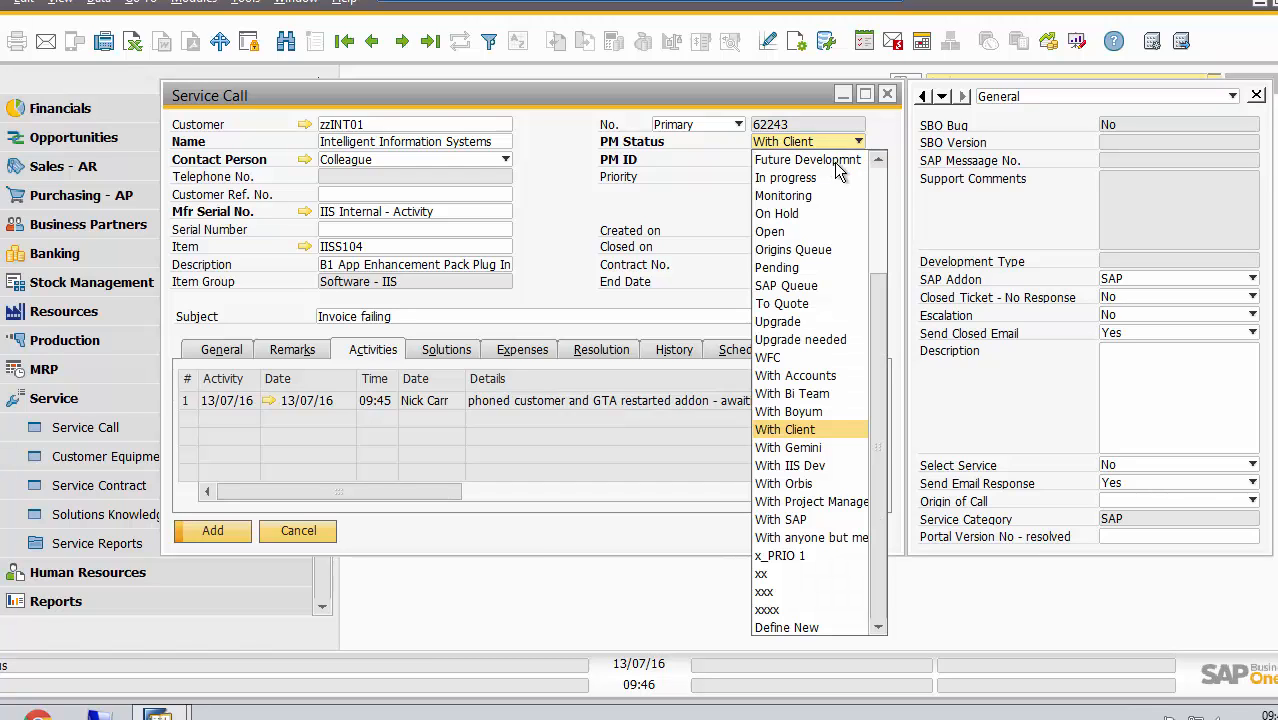
left_click(793, 287)
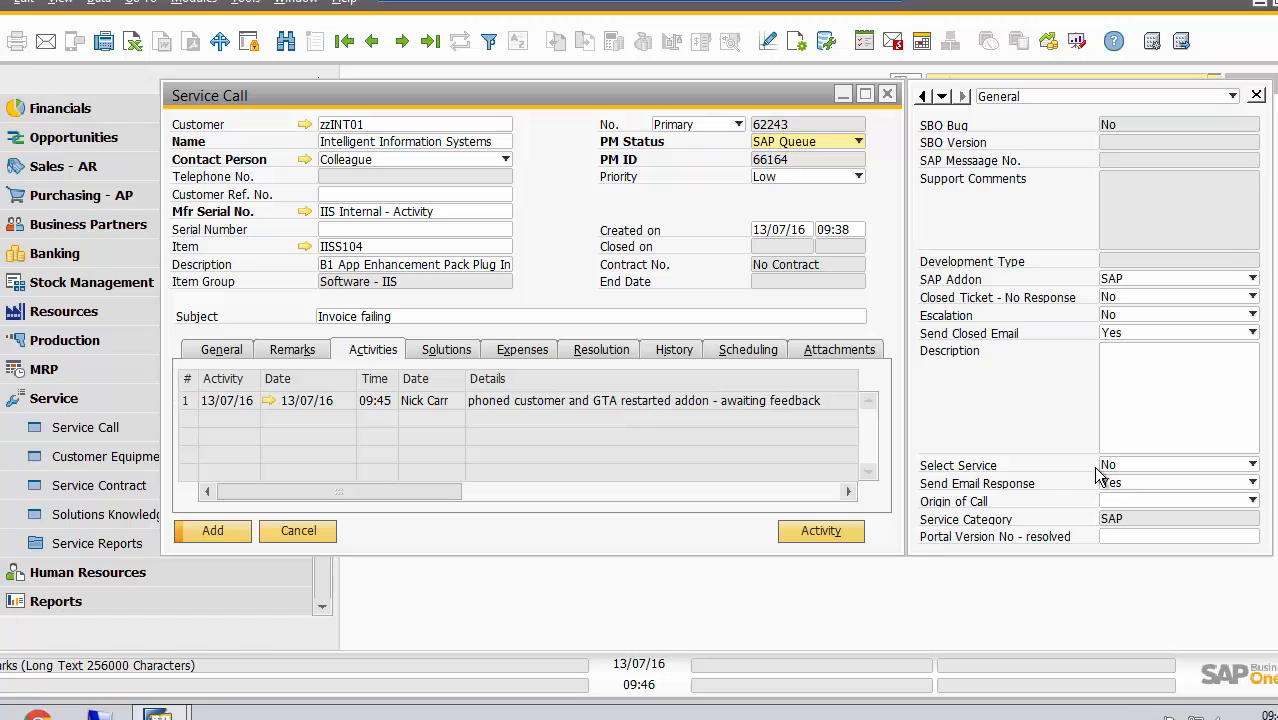
left_click(1208, 333)
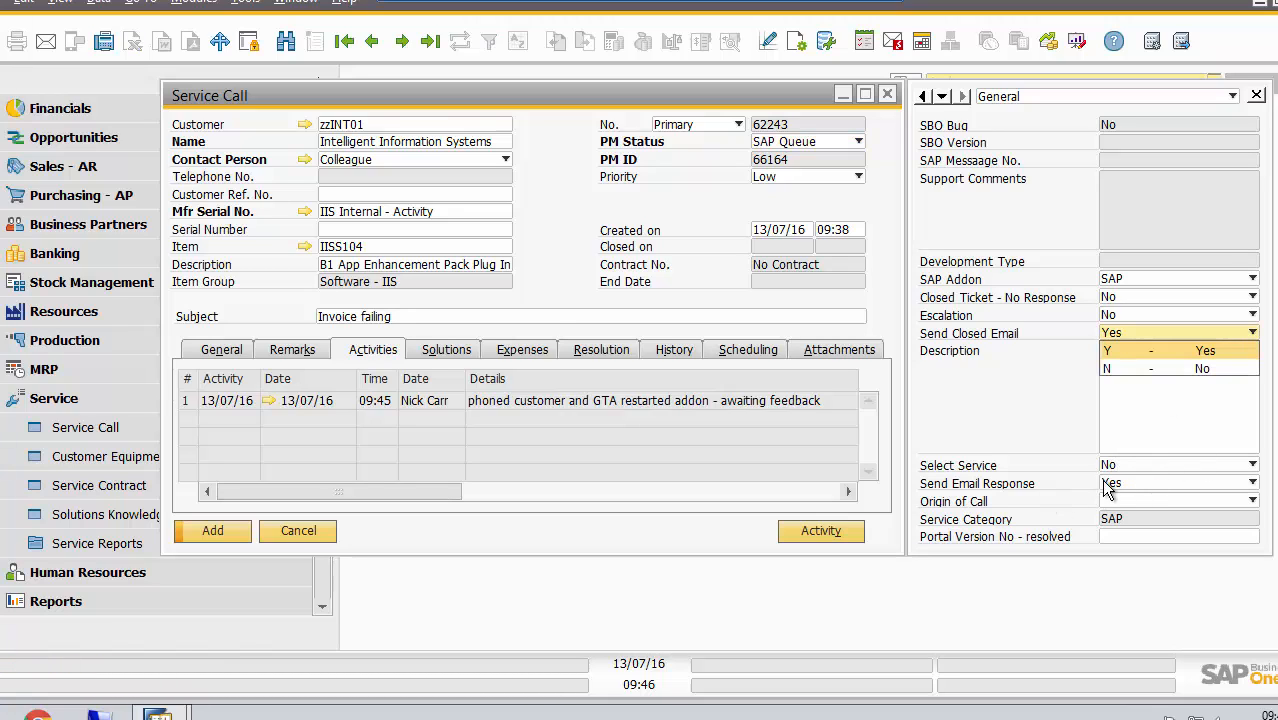
left_click(1210, 369)
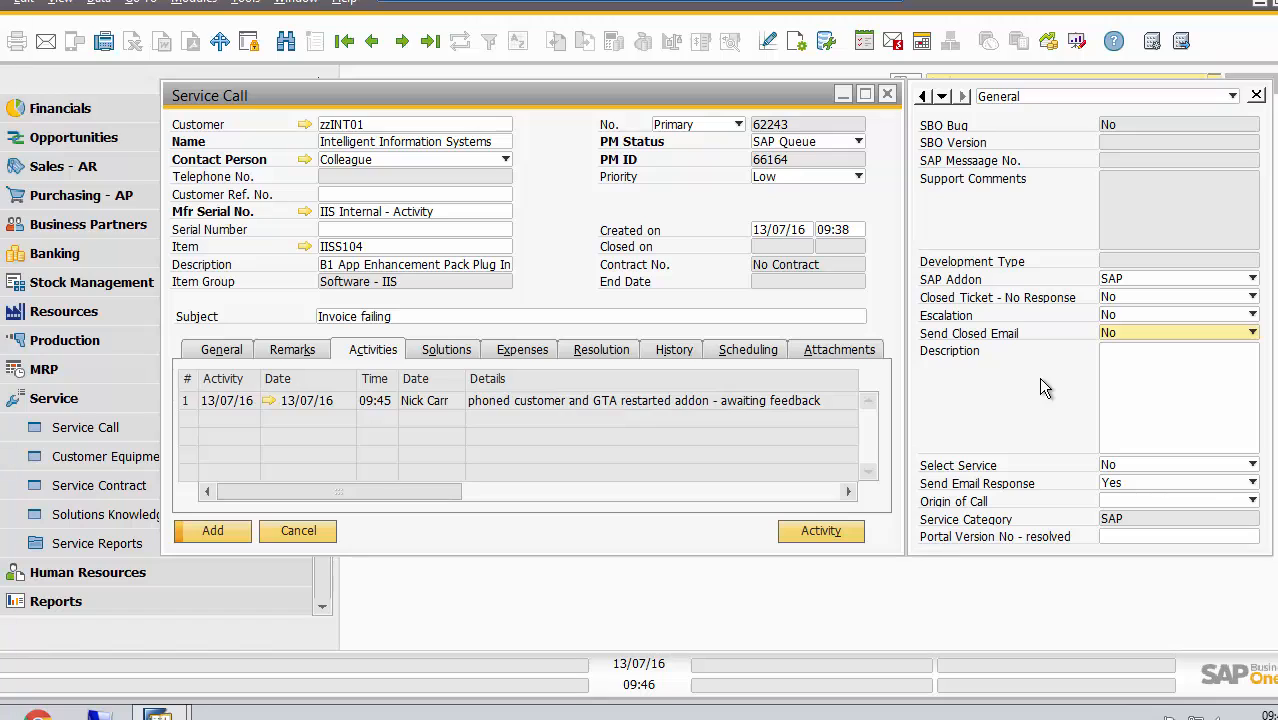
left_click(230, 528)
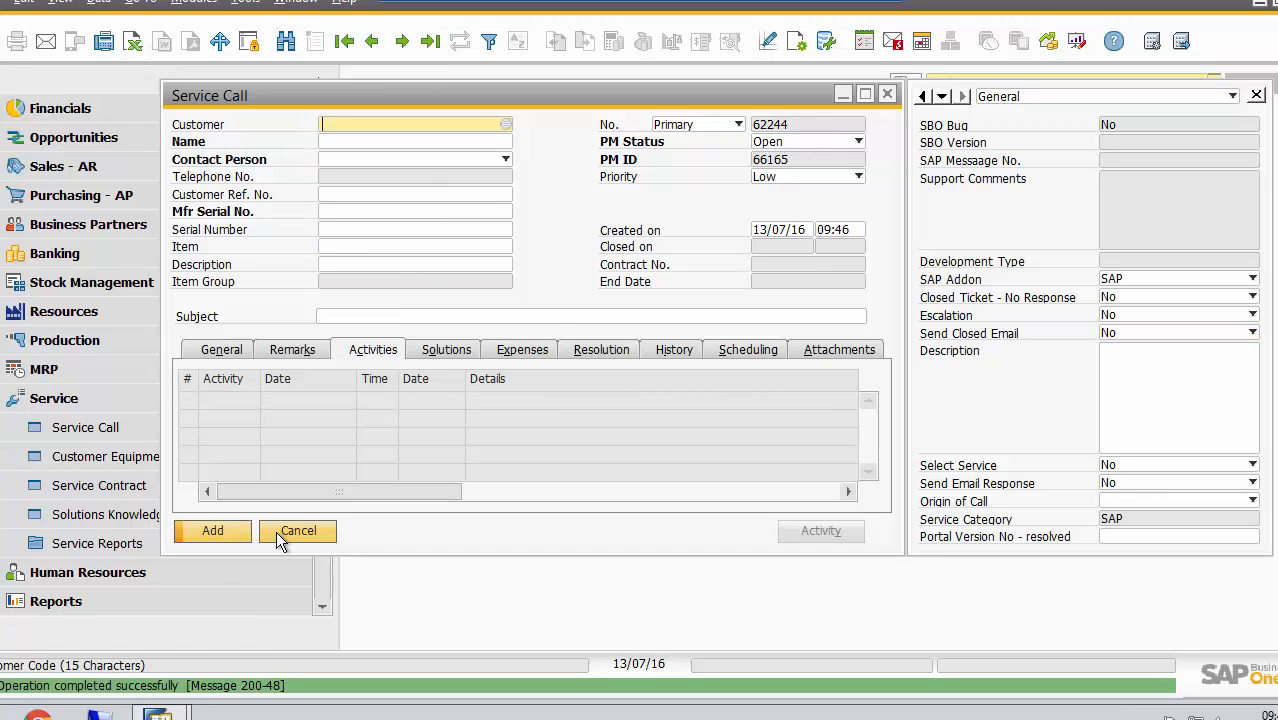
left_click(290, 530)
left_click(181, 537)
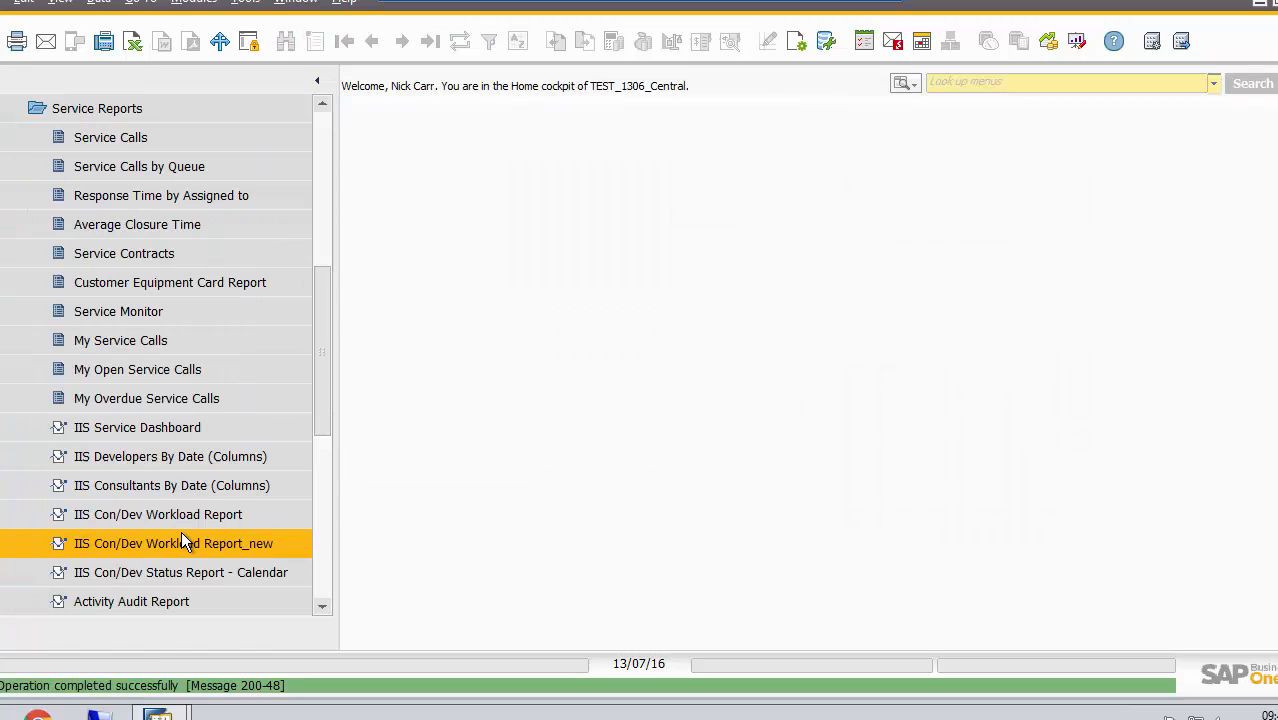
left_click(144, 147)
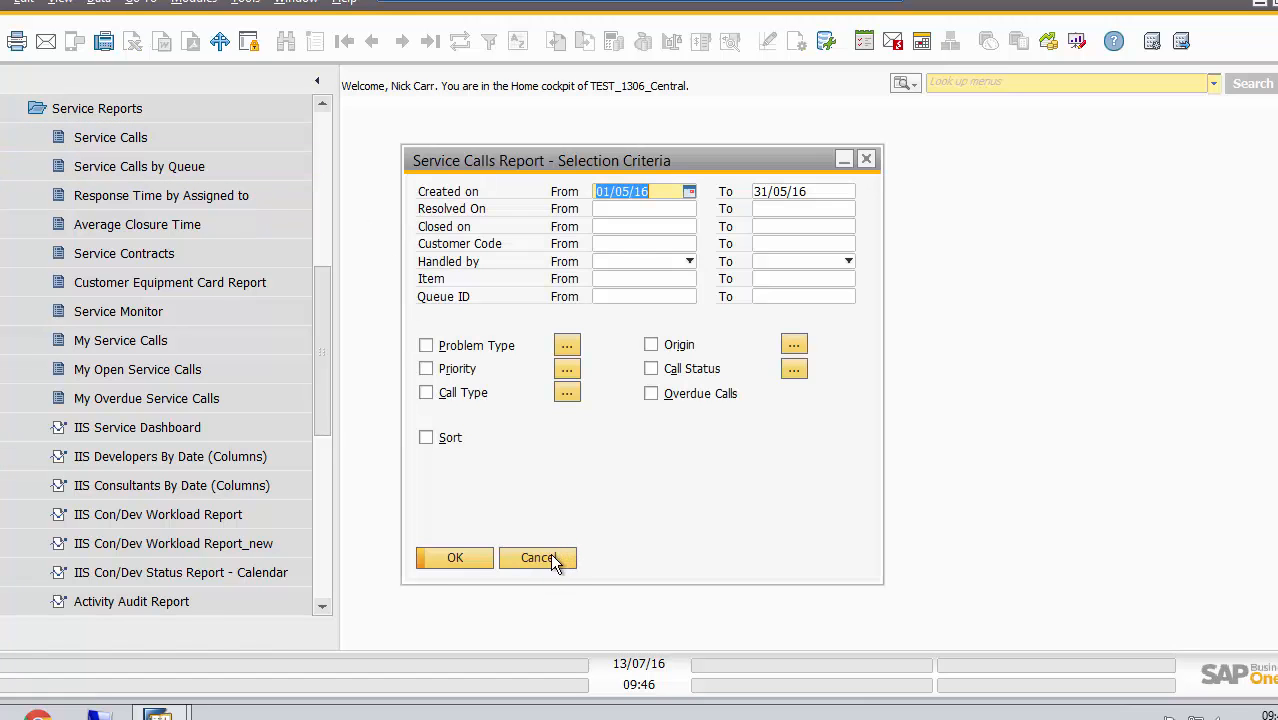
left_click(548, 557)
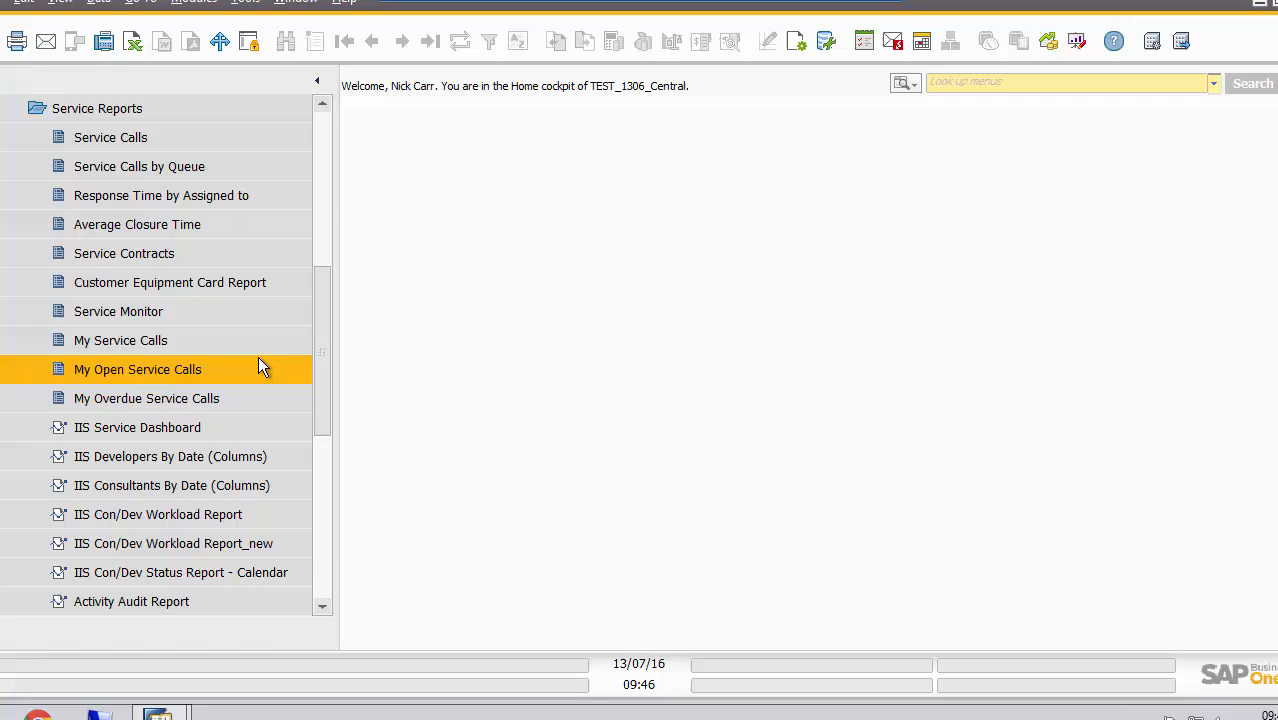
left_click(190, 137)
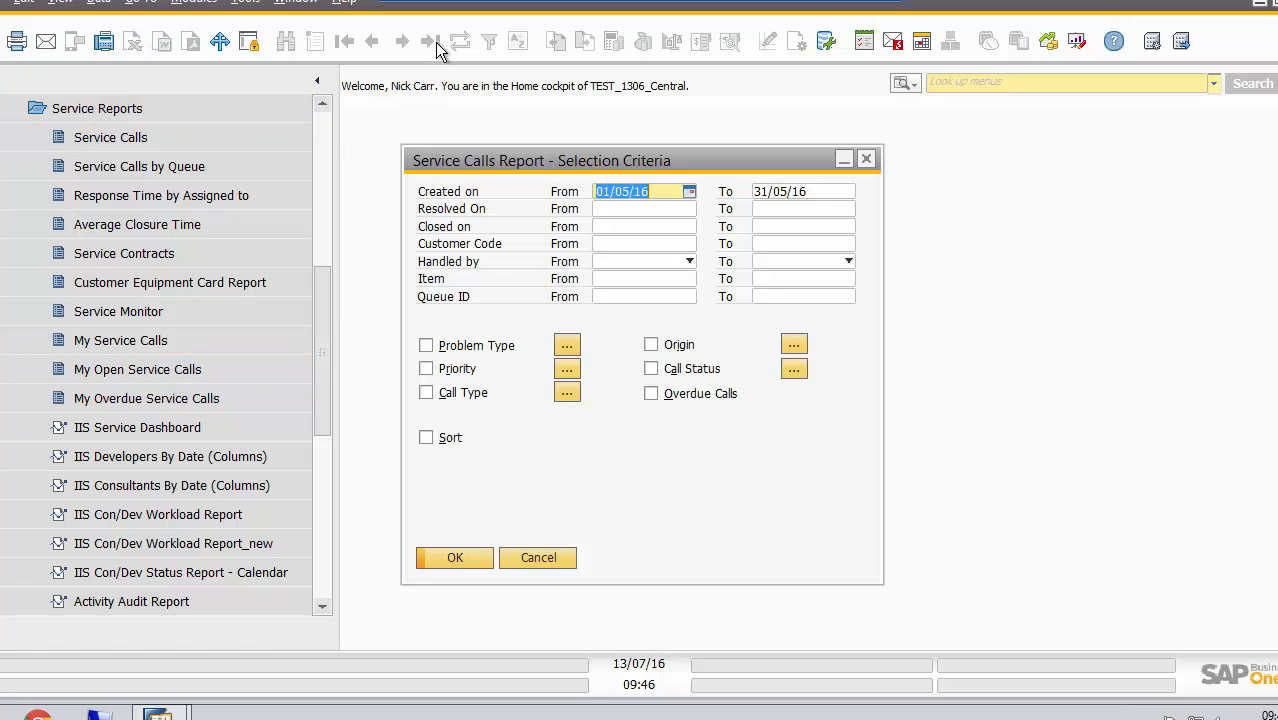
left_click(541, 558)
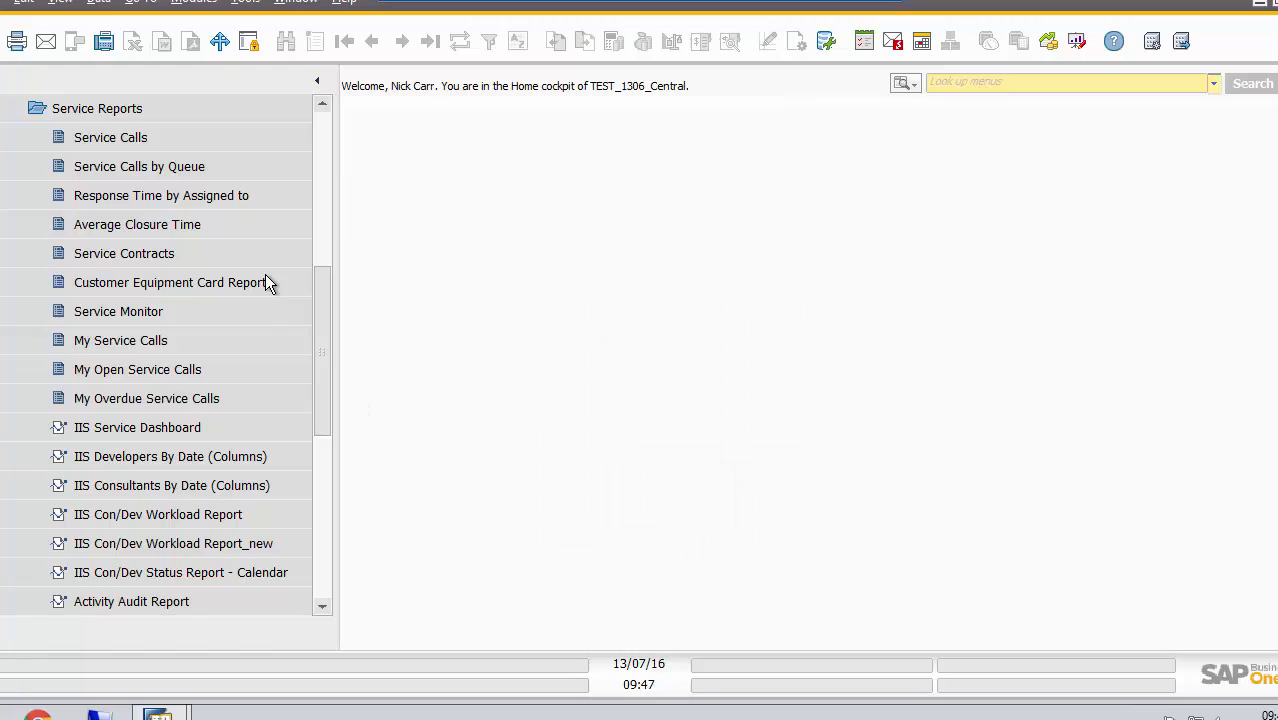
Reopen the "Invoice failing" service call and enter its resolution as "solved - restarted addon"
left_click(326, 157)
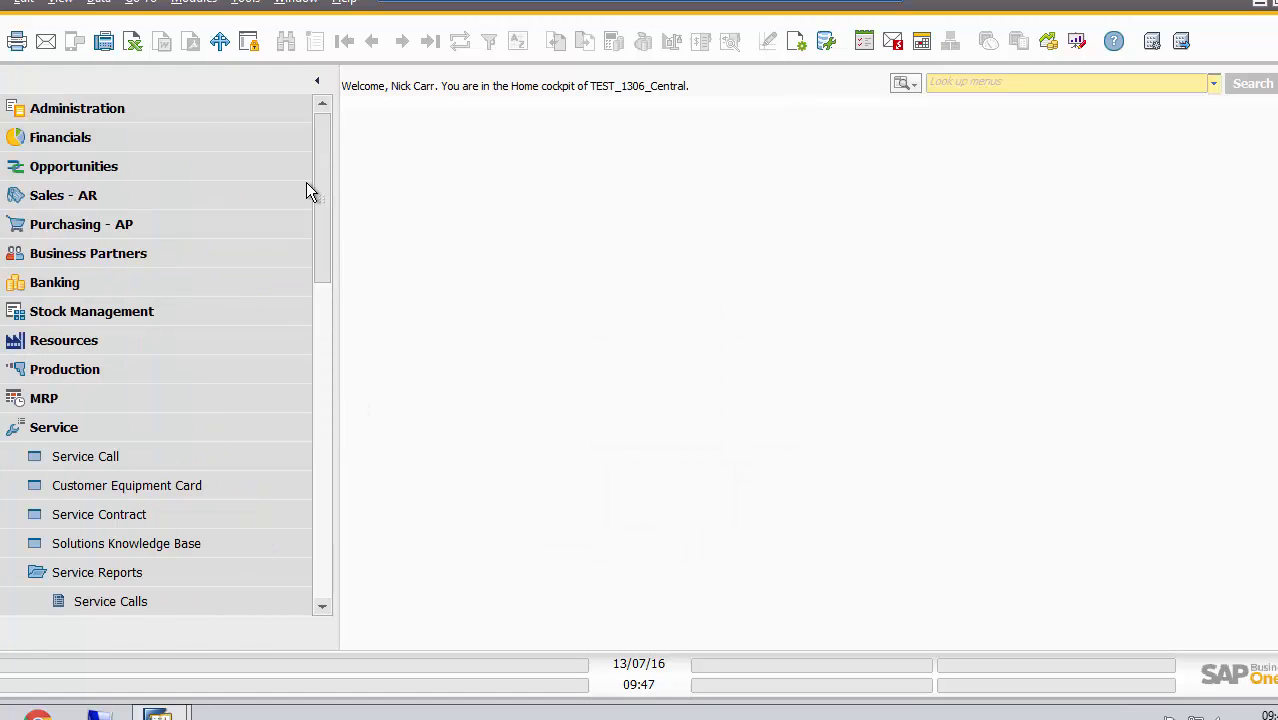
left_click(157, 456)
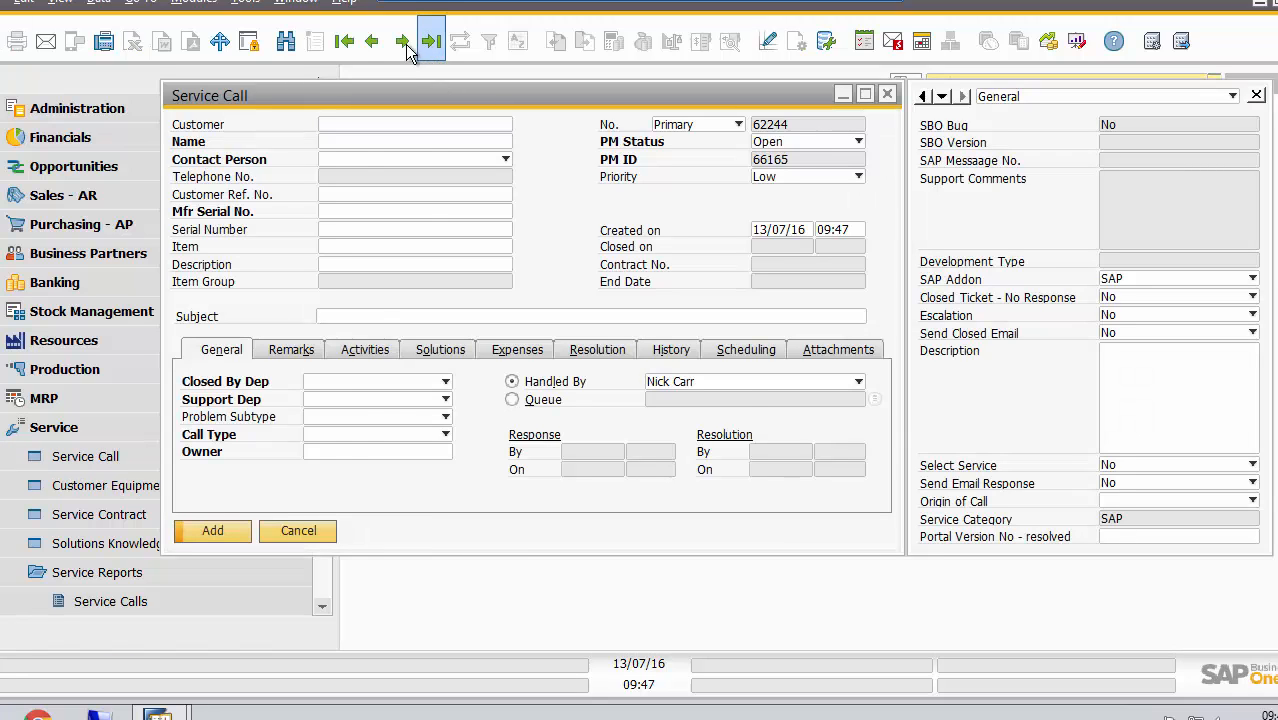
left_click(371, 41)
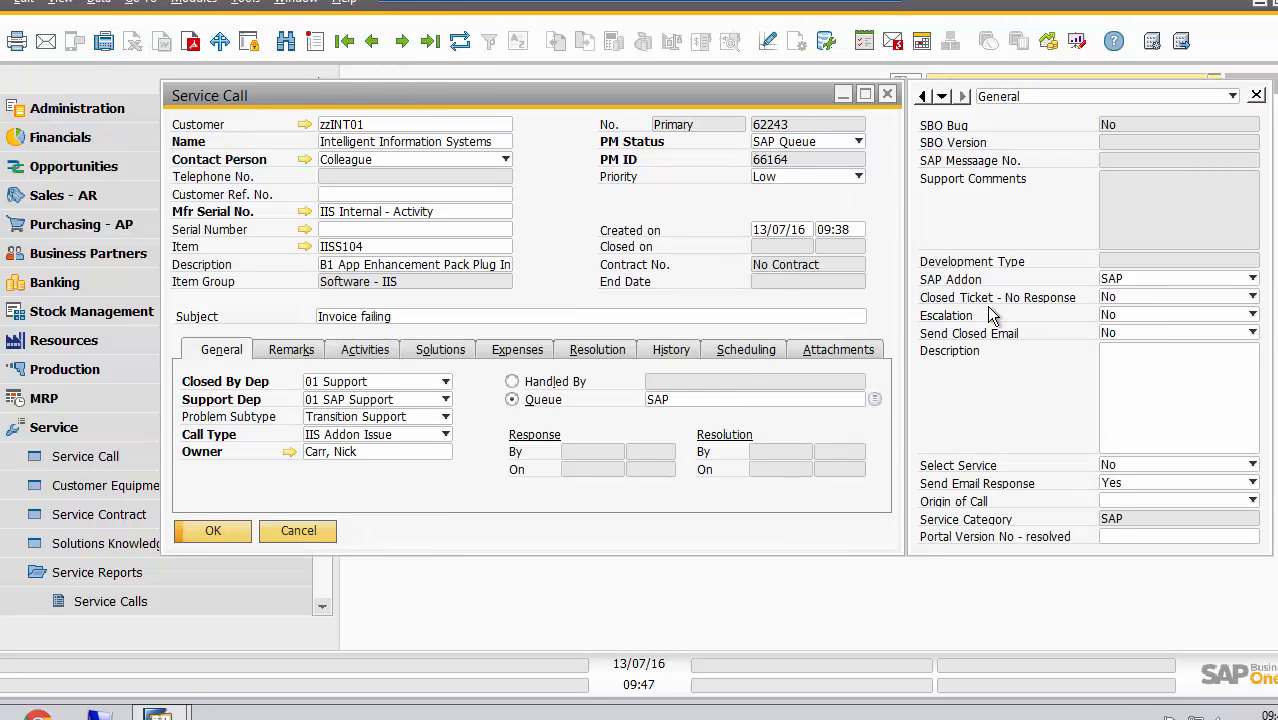
left_click(370, 358)
left_click(604, 352)
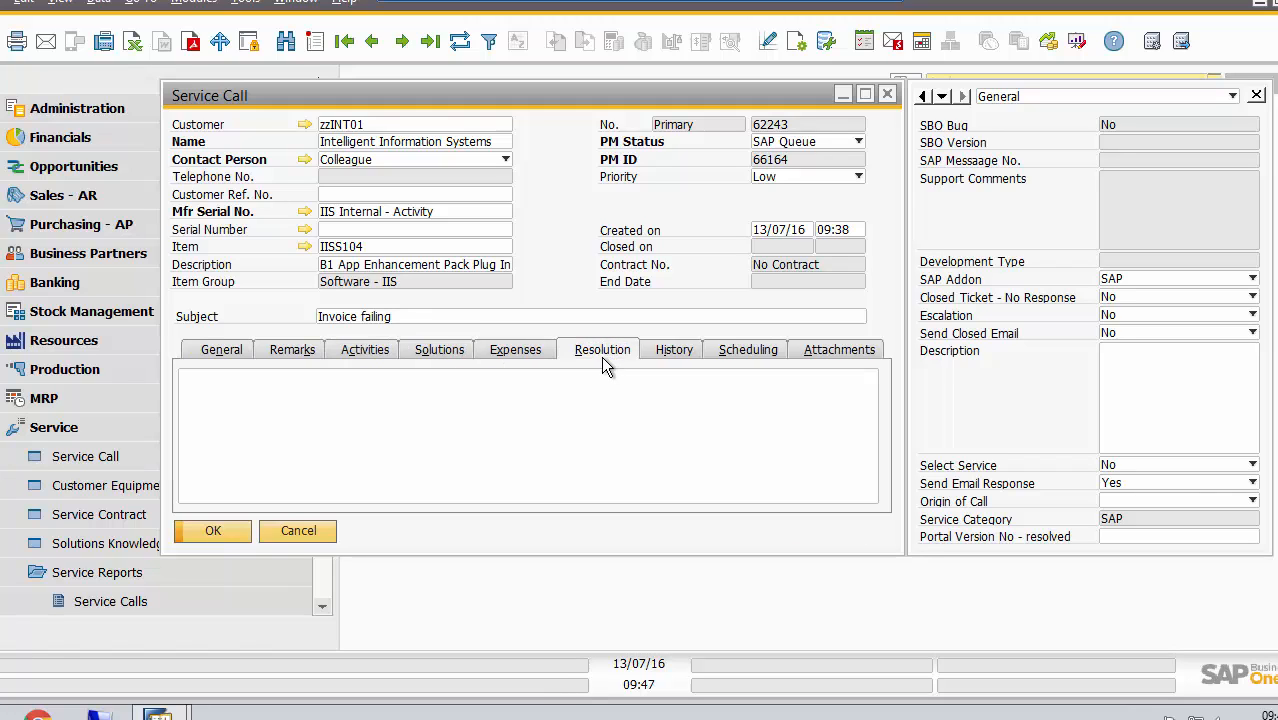
type("solved")
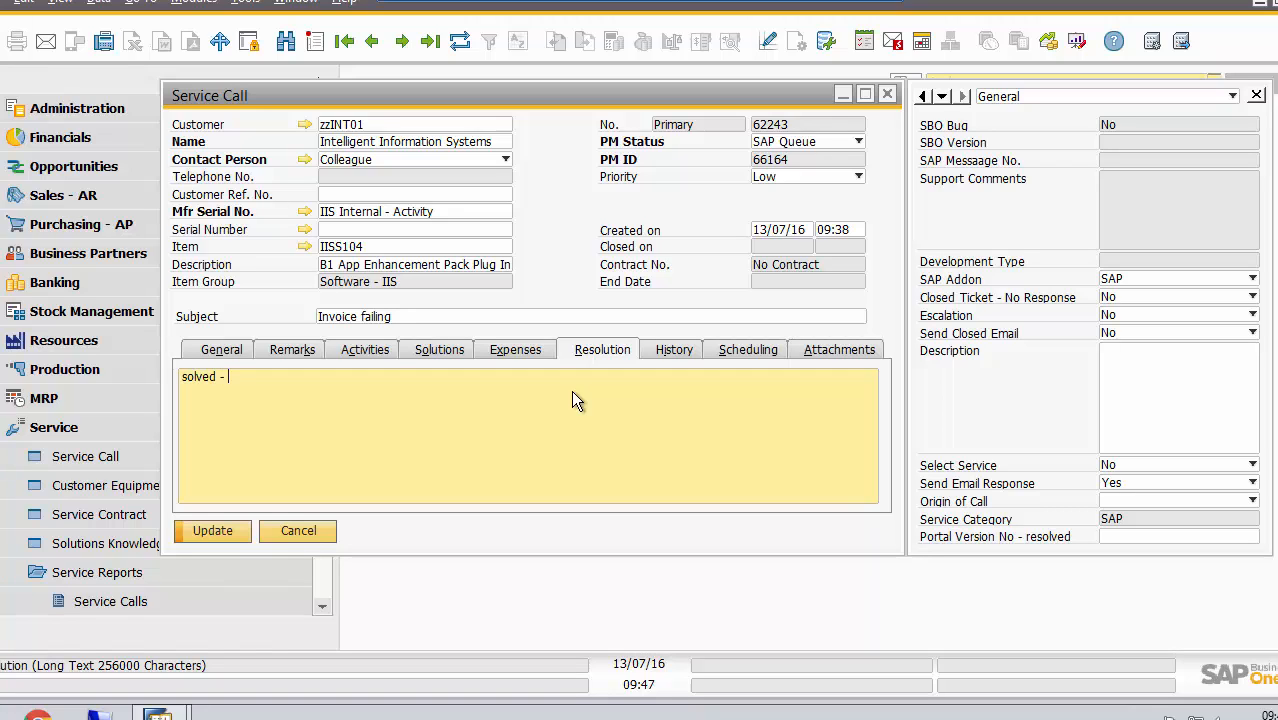
type(" - restarted addon")
Set Send Closed Email to Yes, try to set the PM status to Closed, and leave the service call without saving
left_click(1151, 333)
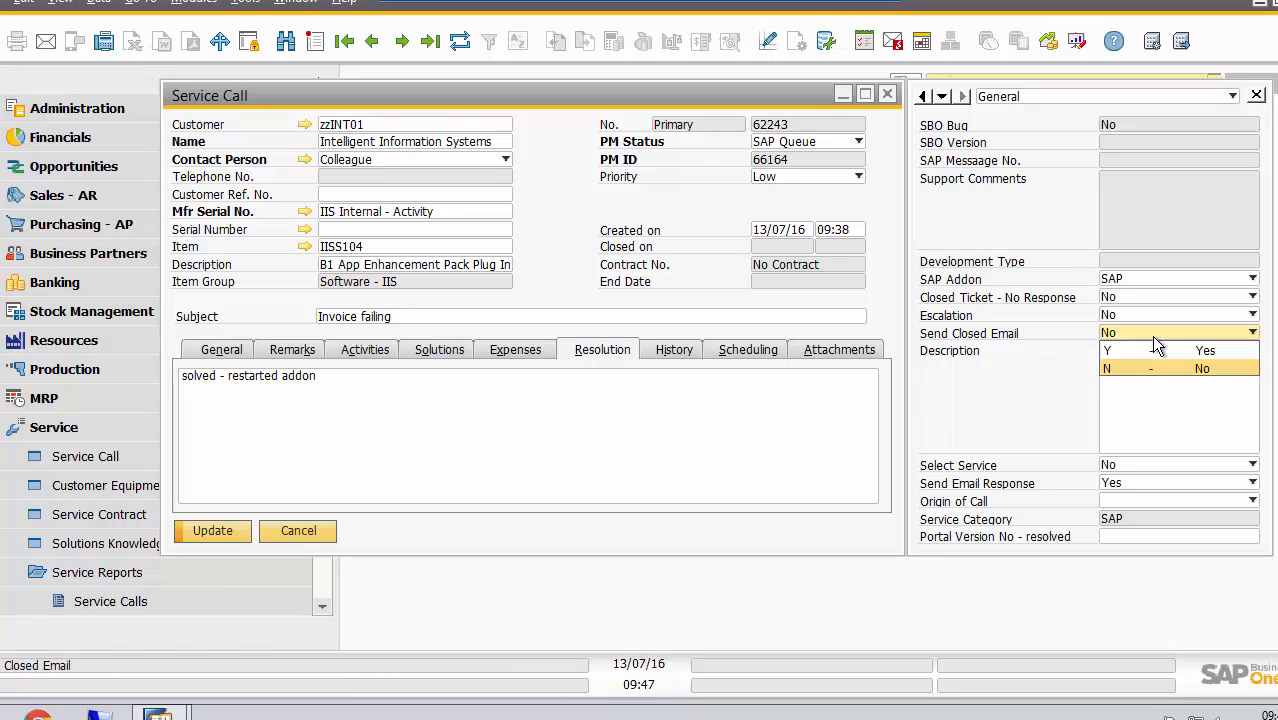
left_click(1145, 350)
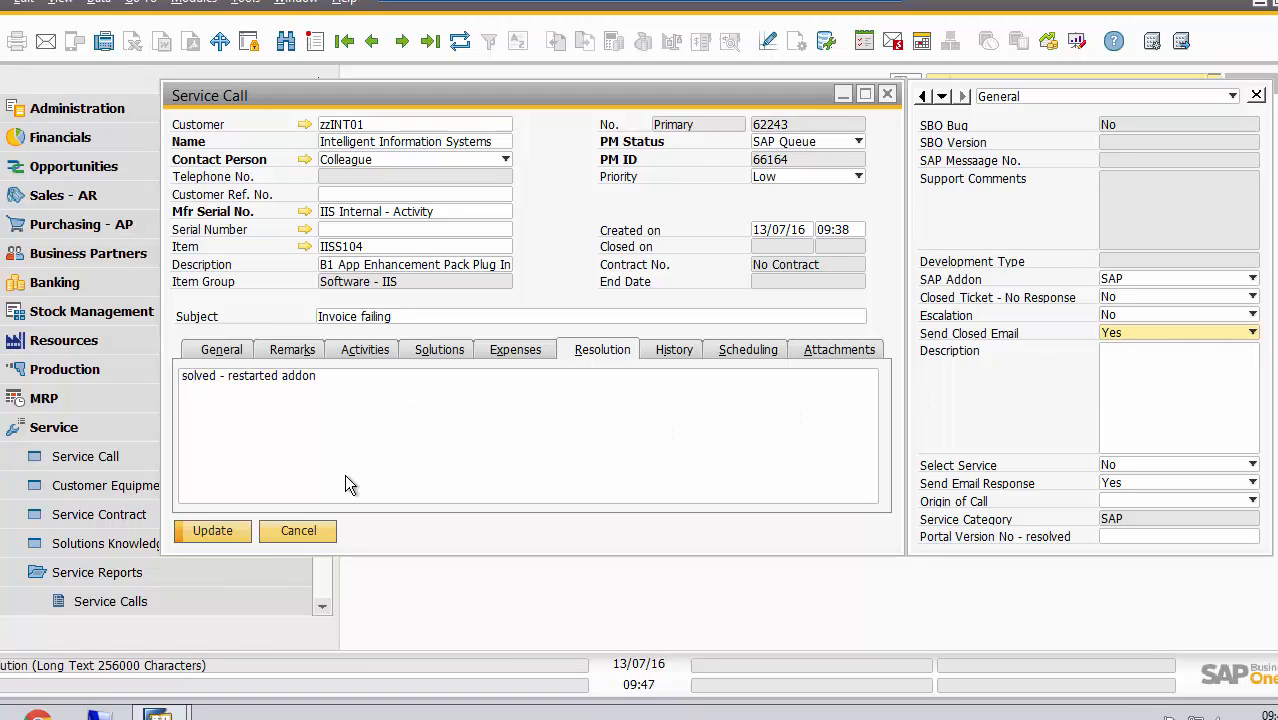
left_click(848, 143)
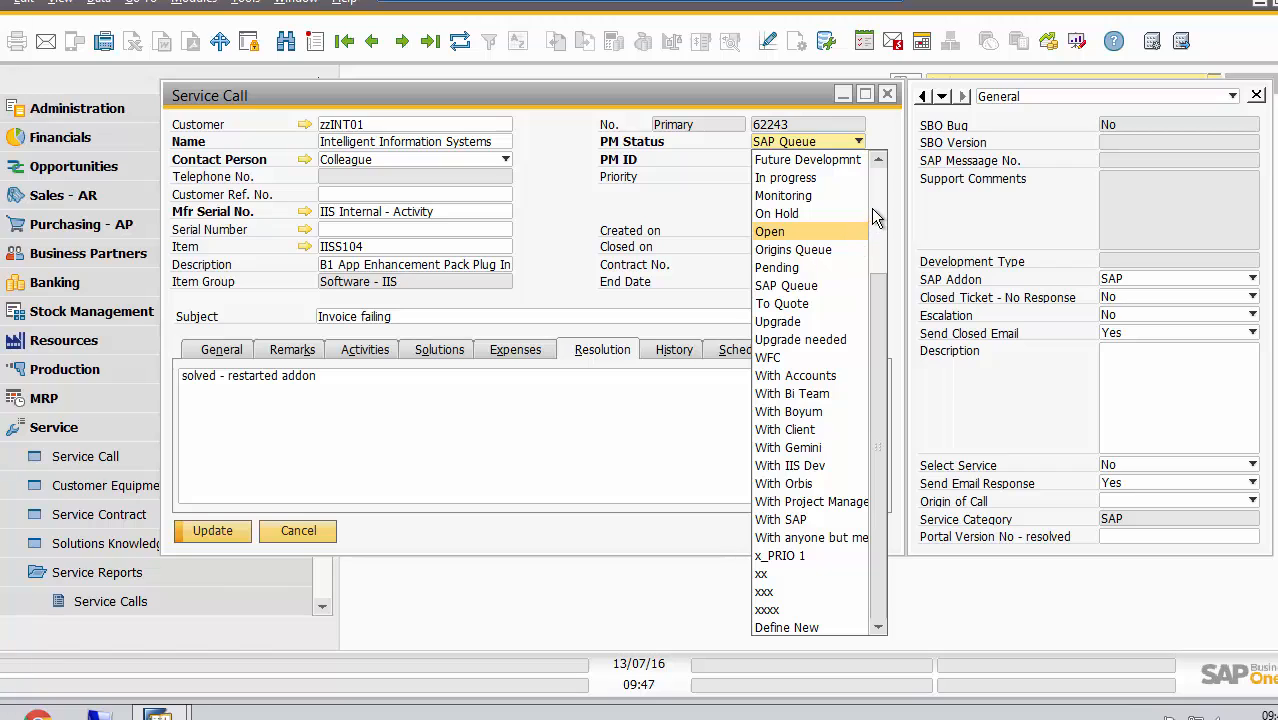
scroll(876, 207, "up", 3)
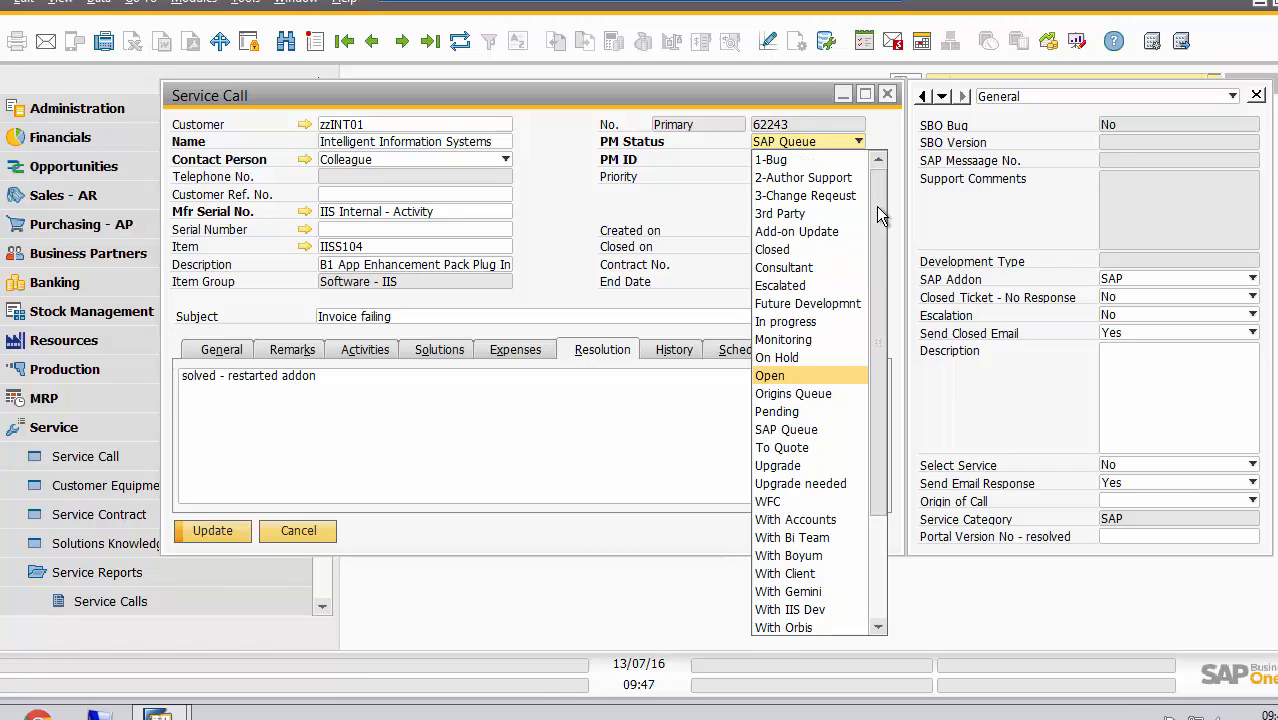
left_click(796, 254)
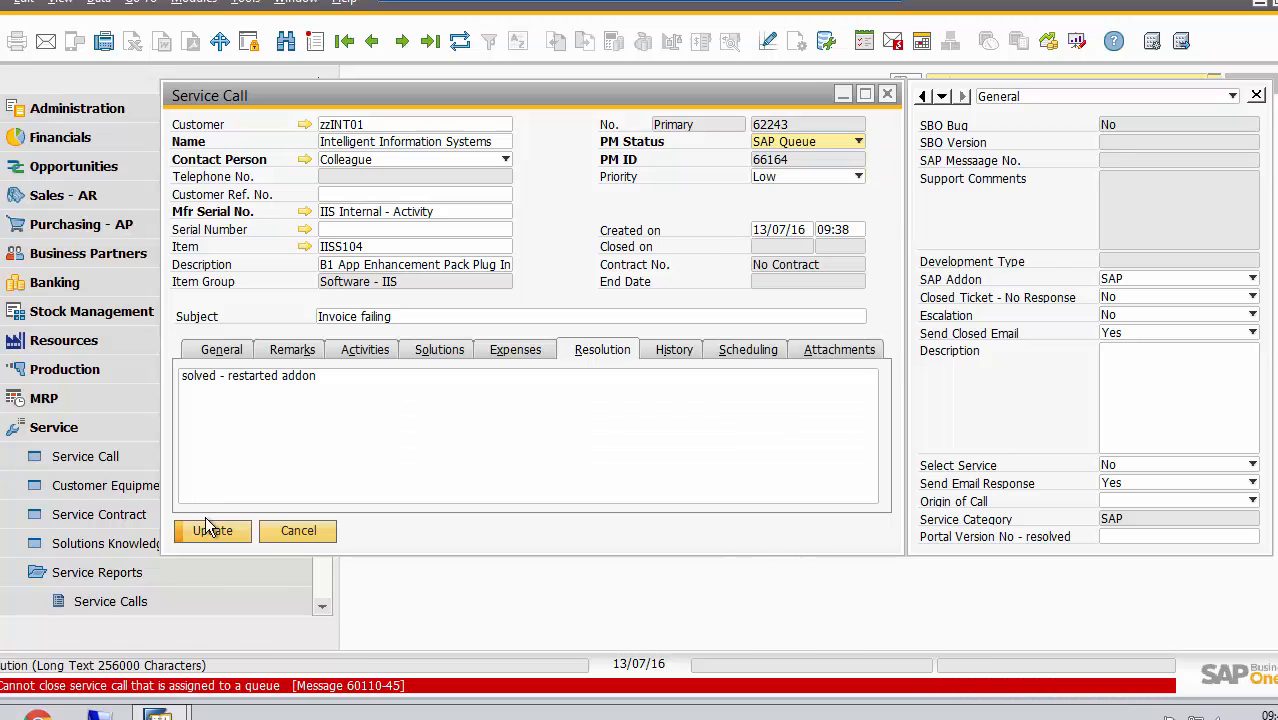
left_click(304, 532)
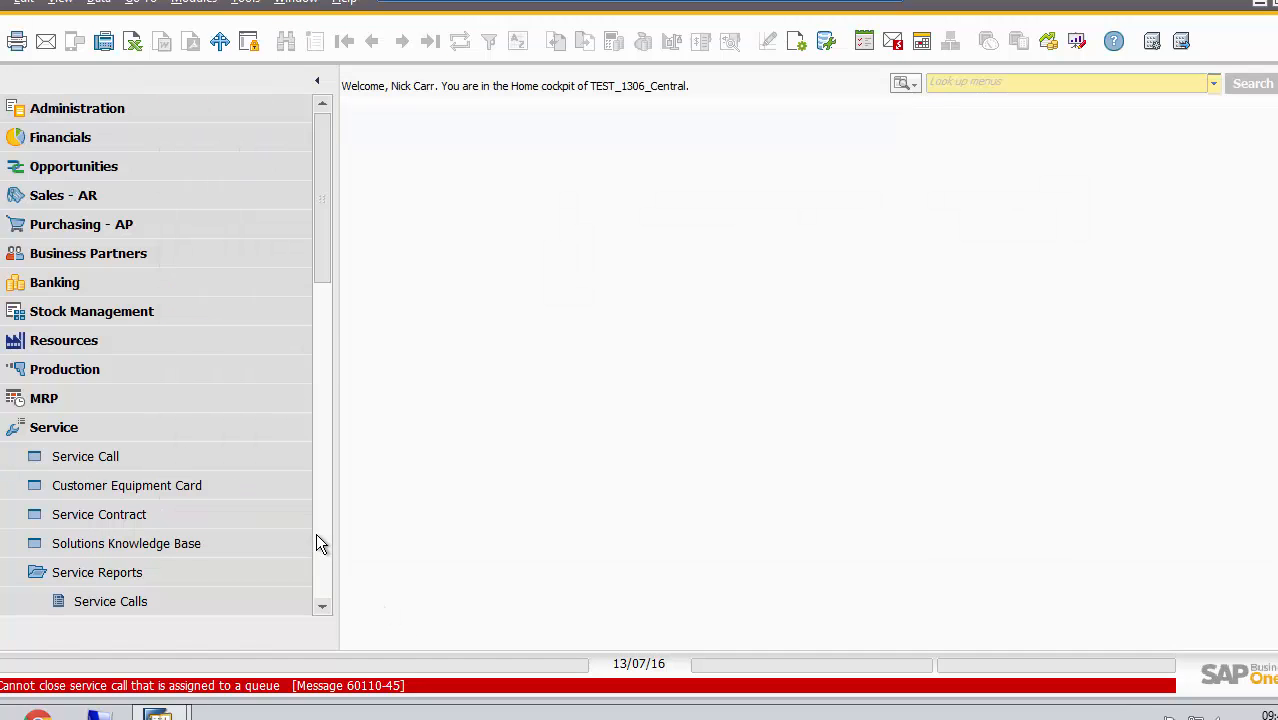
scroll(321, 598, "down", 10)
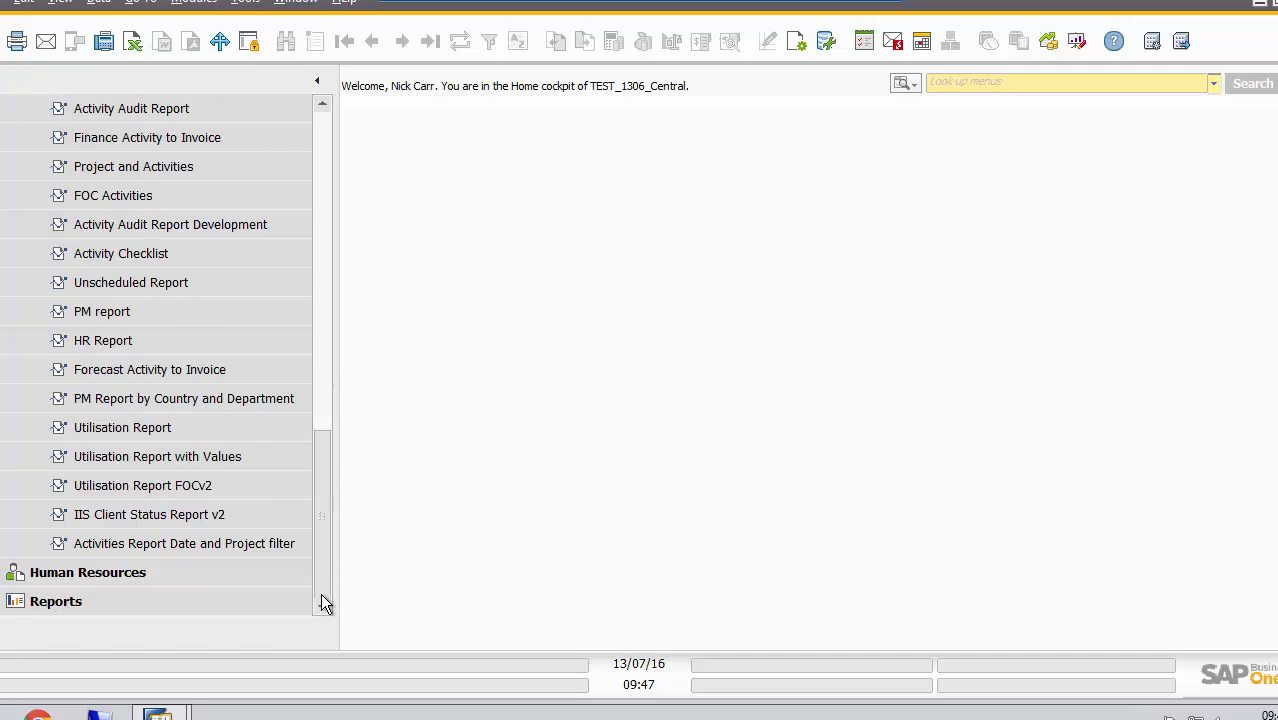
left_click_drag(322, 450, 331, 212)
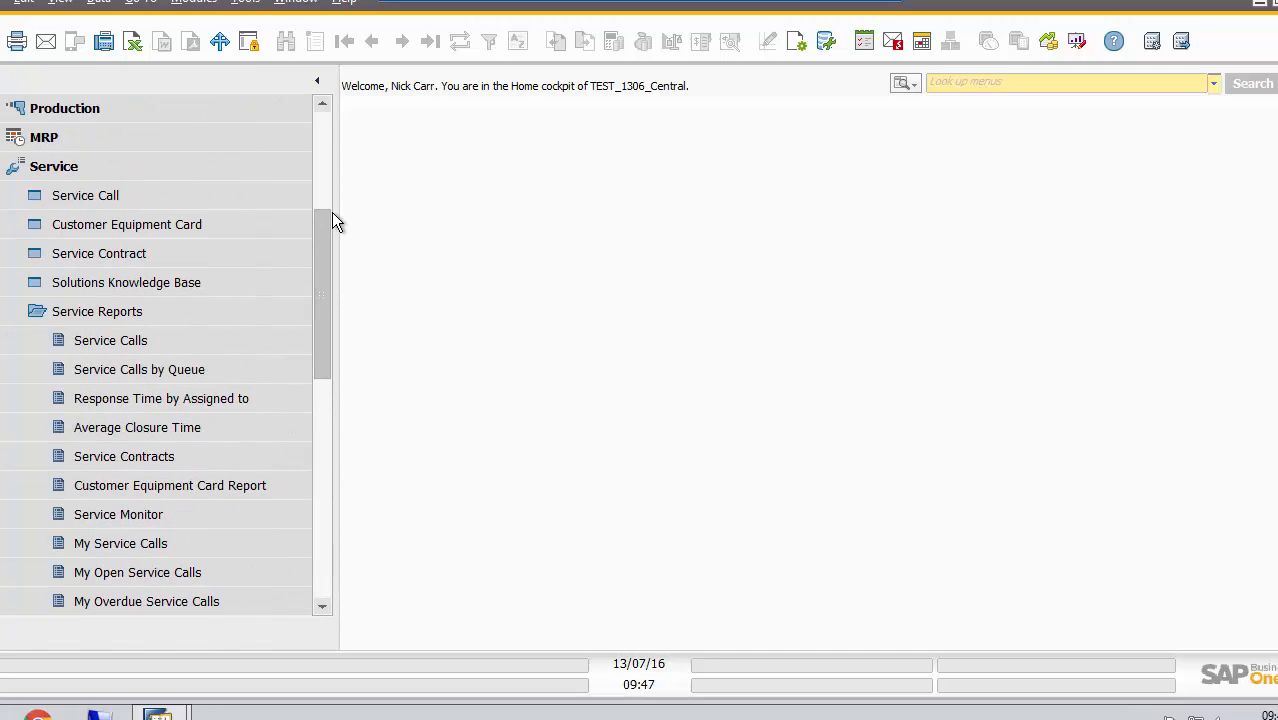
left_click(182, 222)
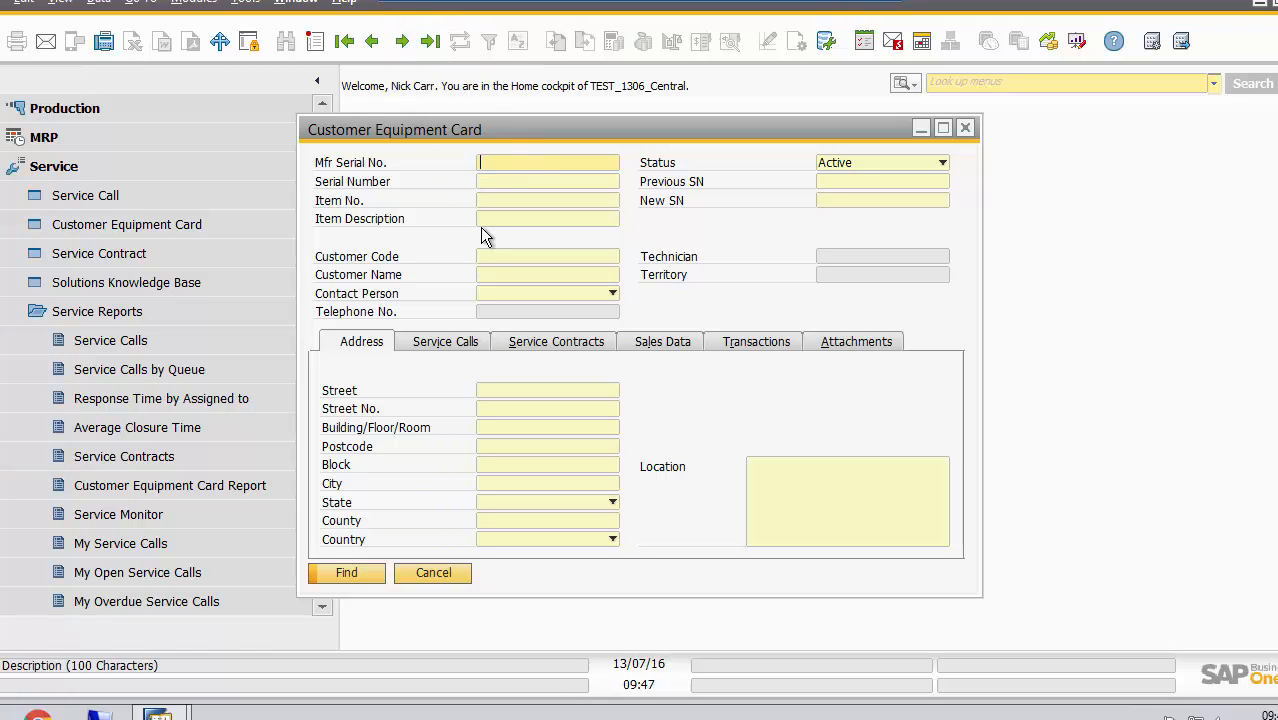
left_click(165, 335)
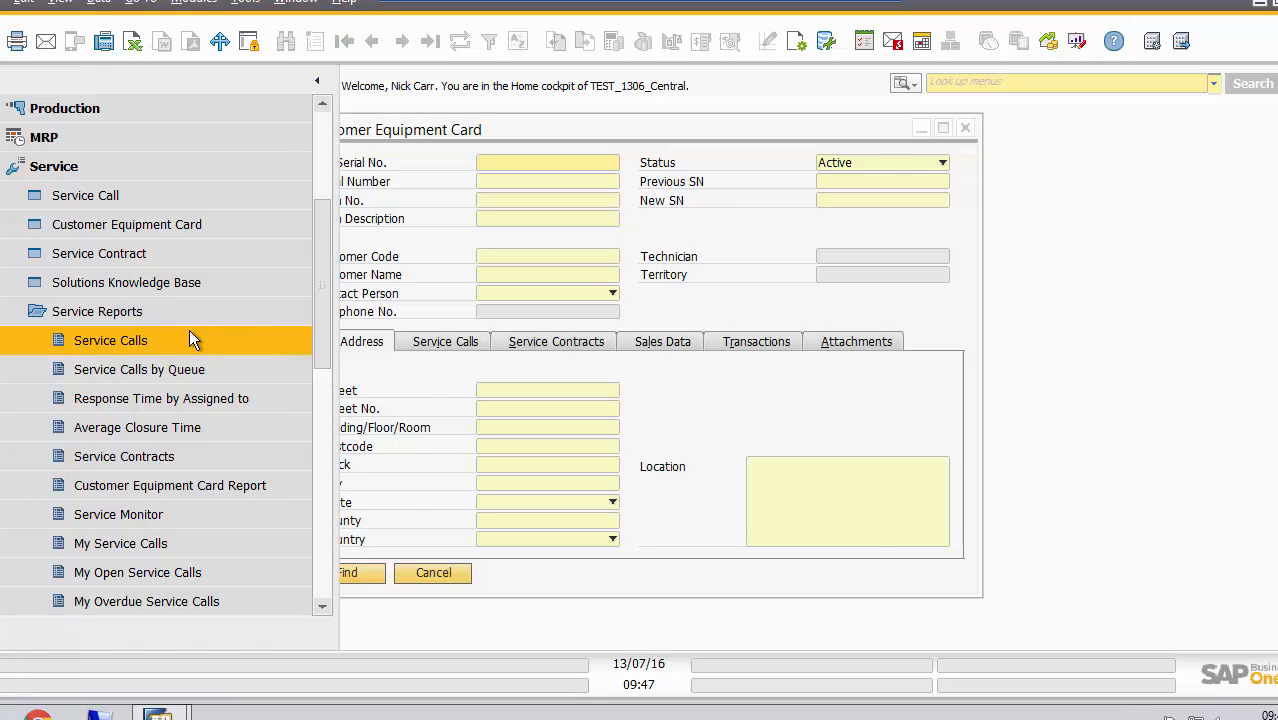
Open the customer equipment card linked to the last service call and examine its service calls, service contracts and transactions
left_click(137, 196)
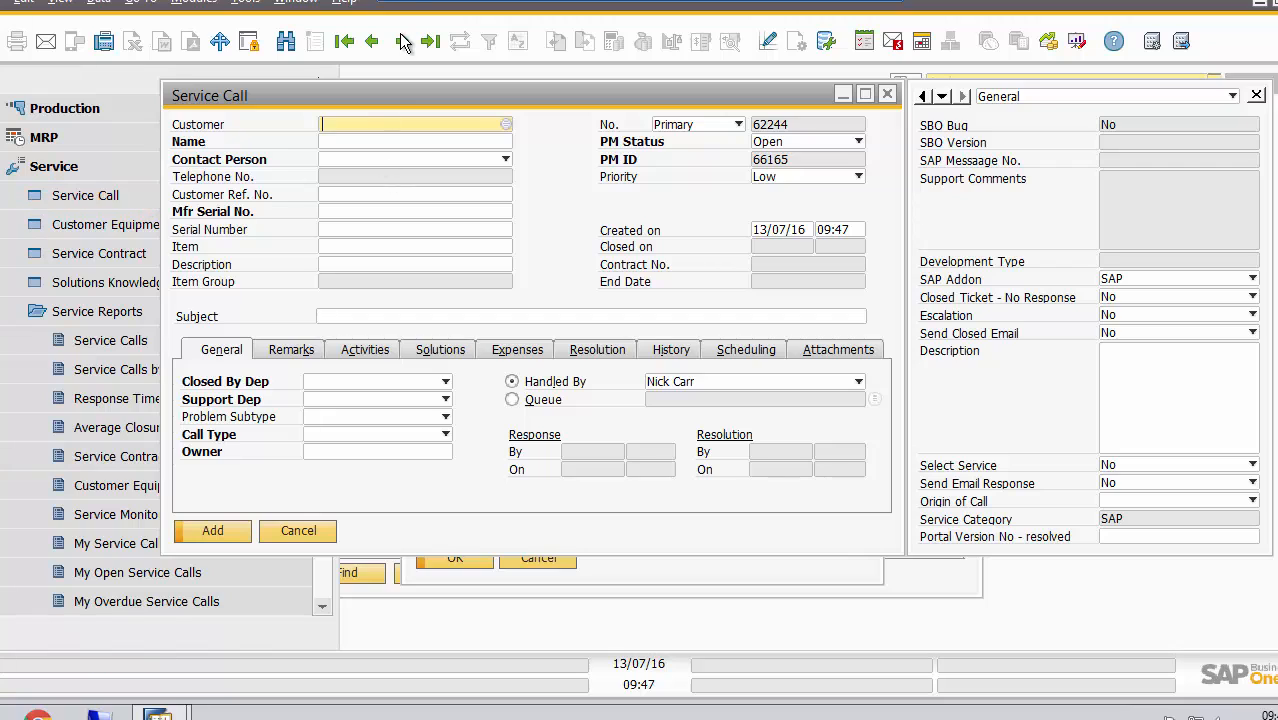
left_click(429, 42)
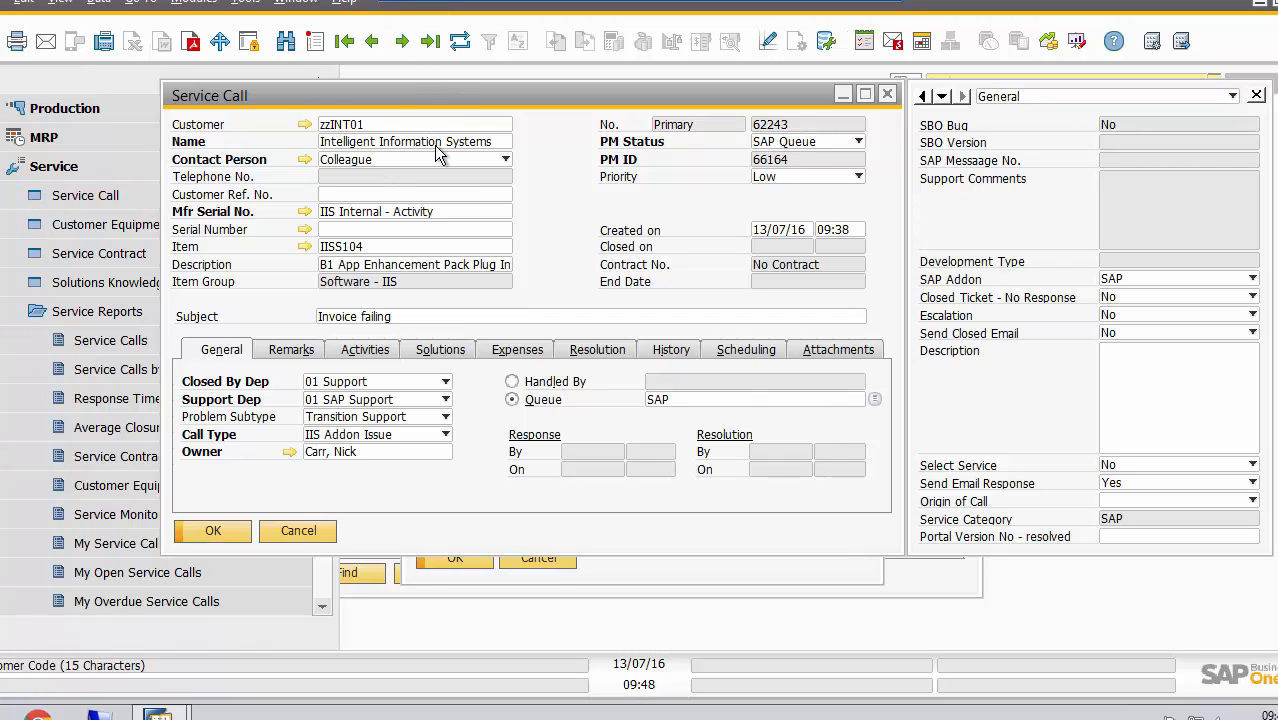
left_click(305, 213)
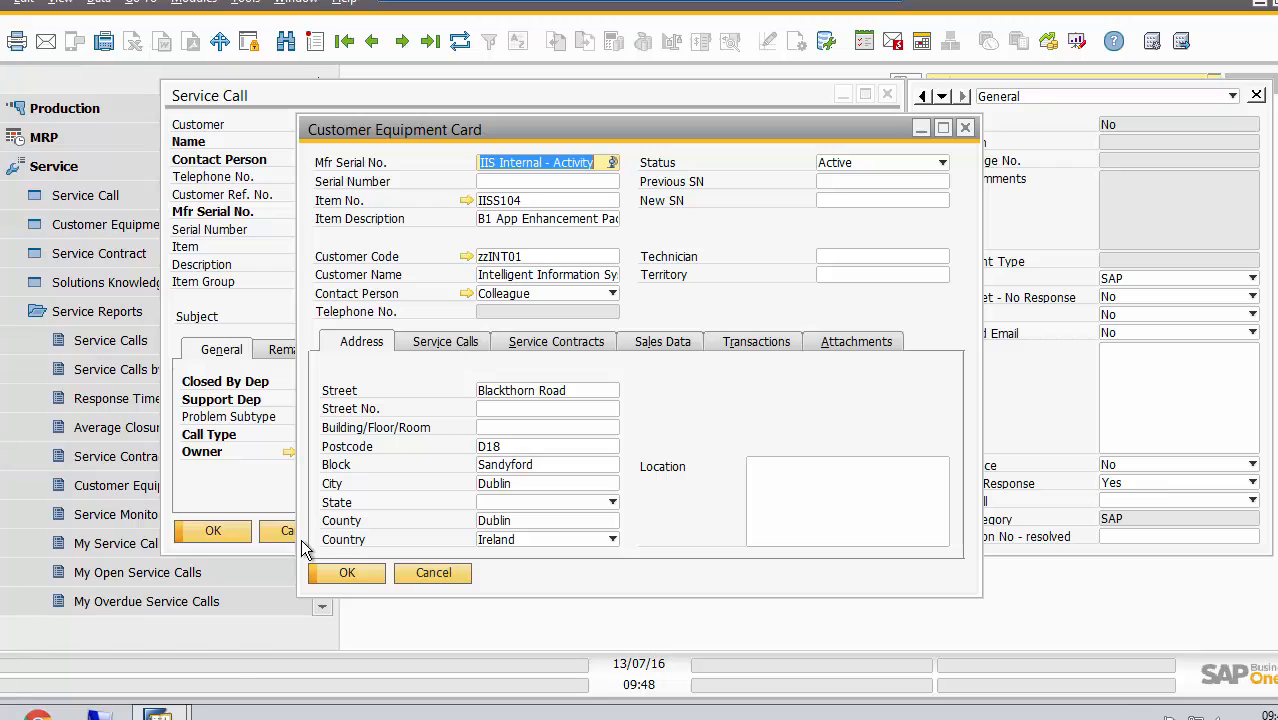
left_click(460, 343)
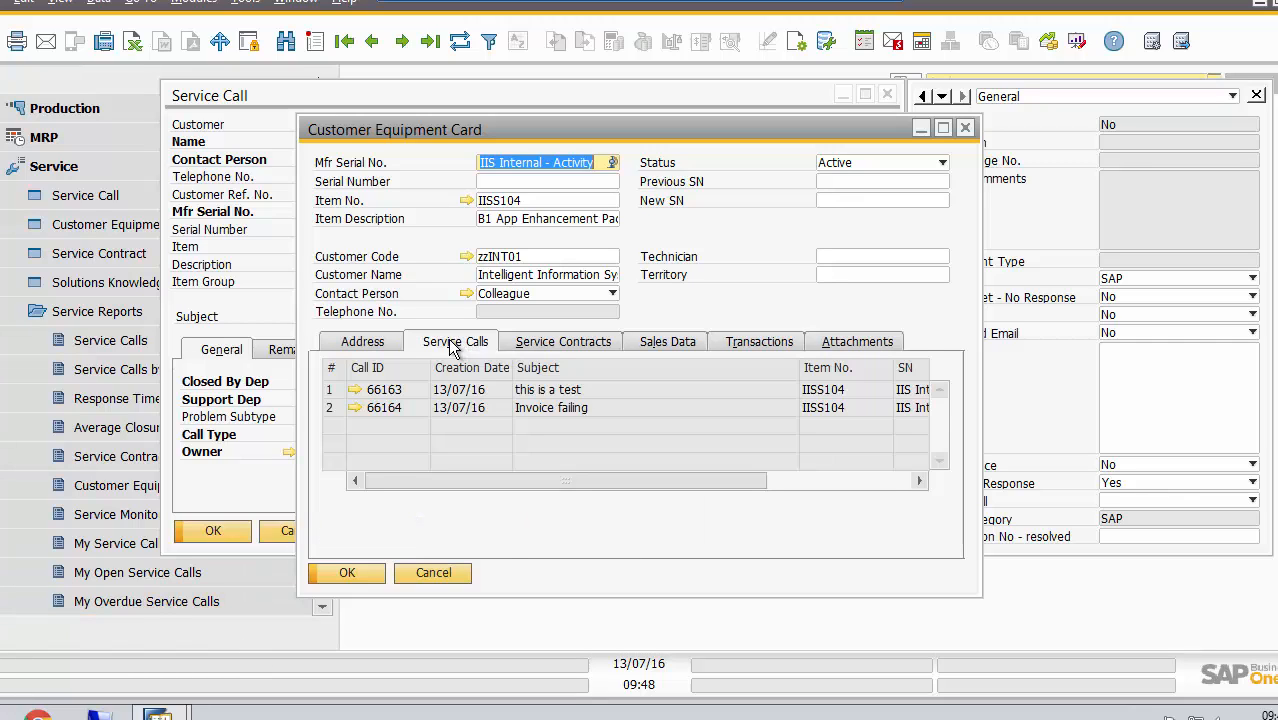
left_click(560, 343)
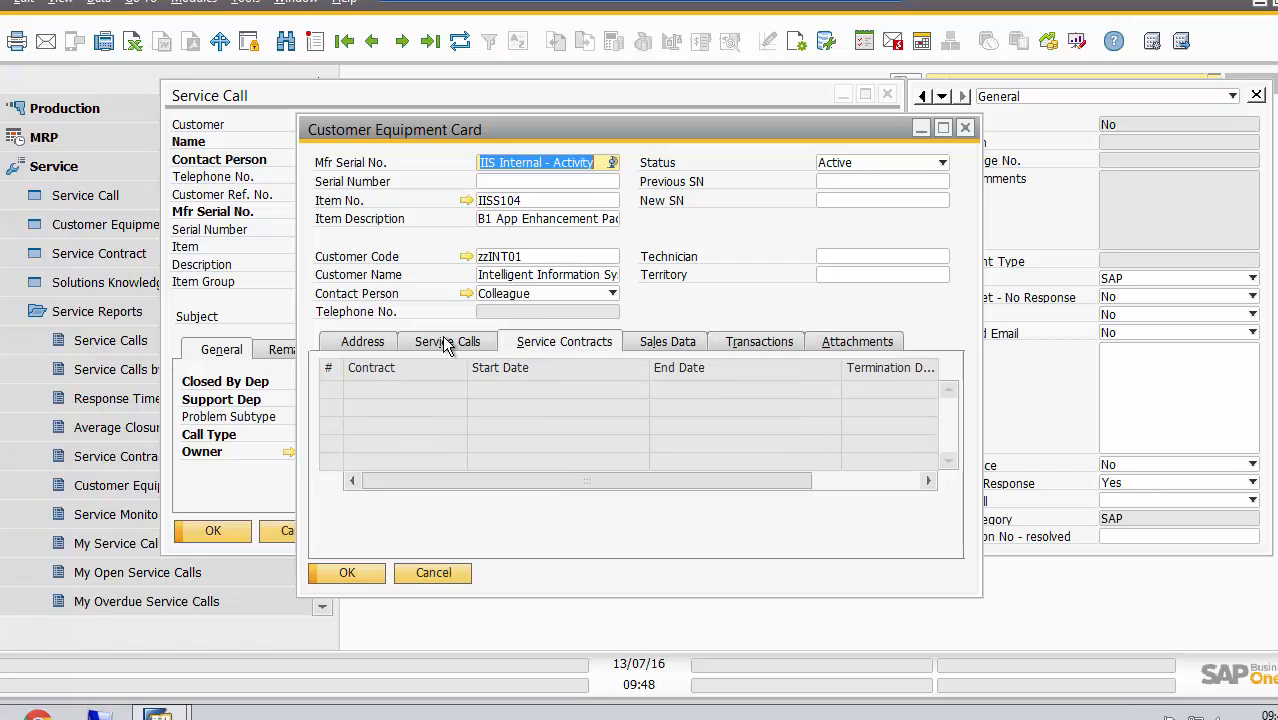
left_click(743, 346)
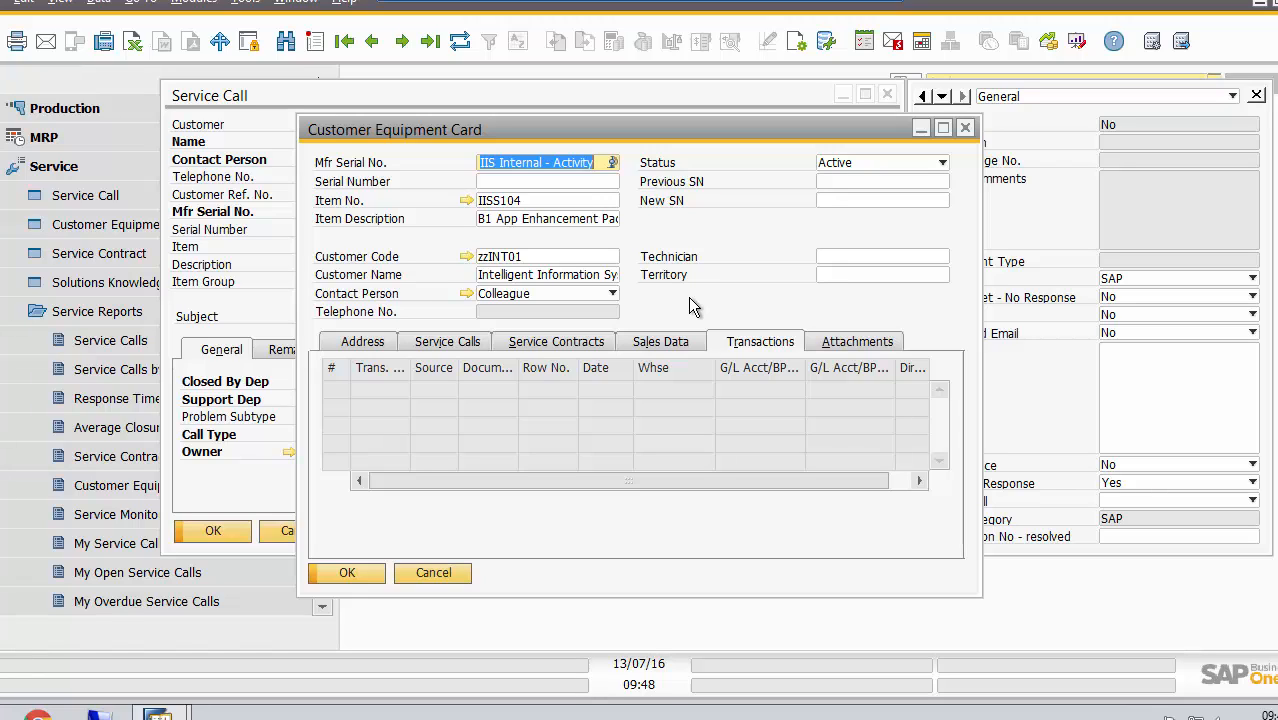
Close the customer equipment card and the "Invoice failing" service call without changes
left_click(438, 572)
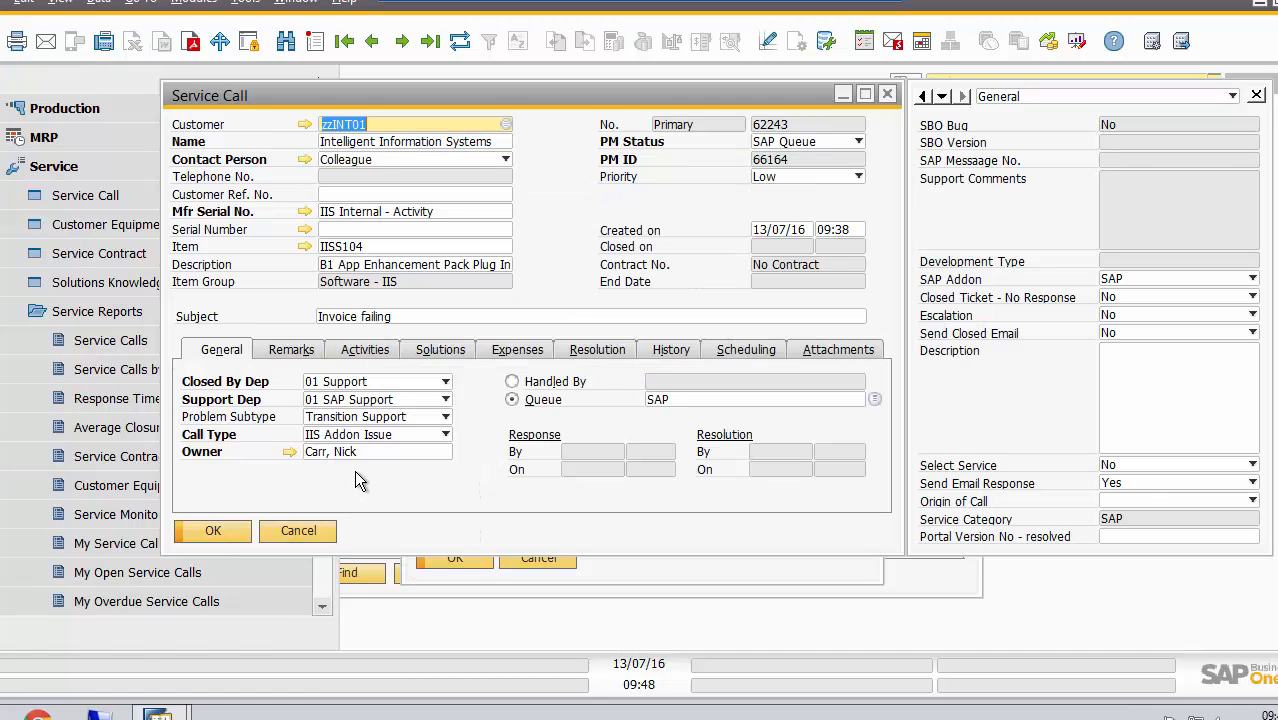
left_click(297, 532)
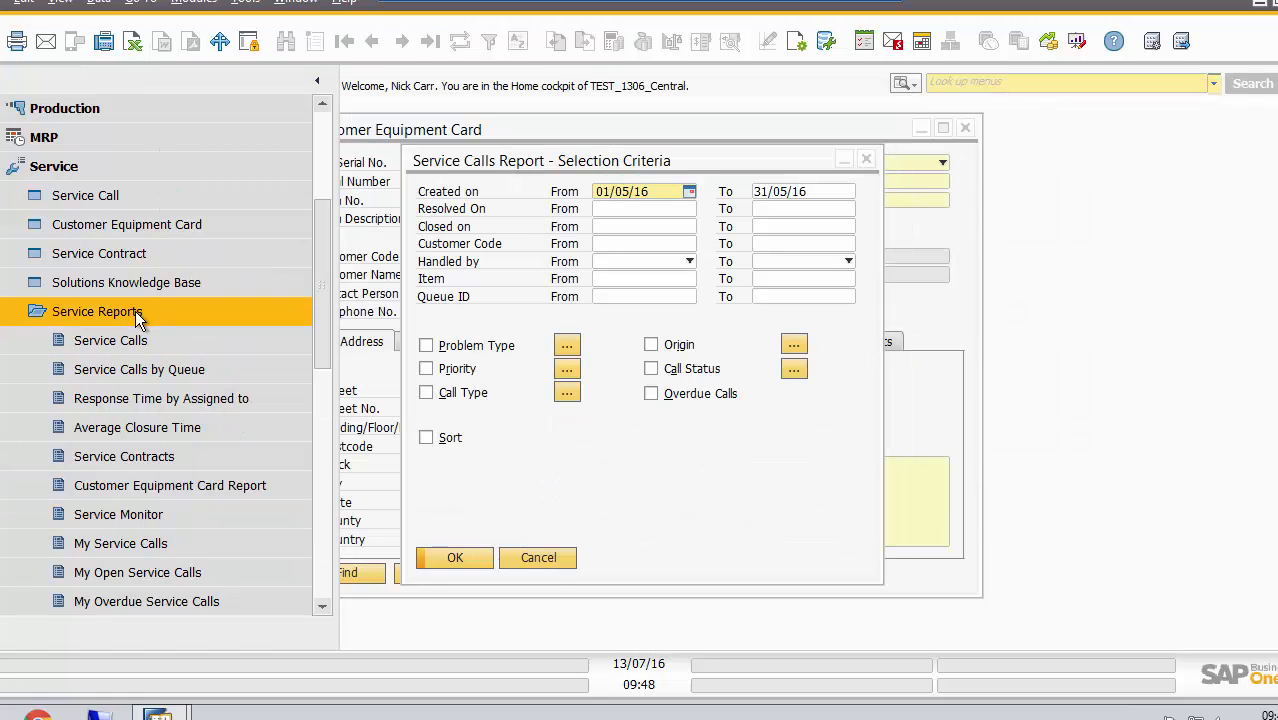
Open the Solutions Knowledge Base, browse backwards from its last record, and close it along with the service calls report criteria
left_click(139, 311)
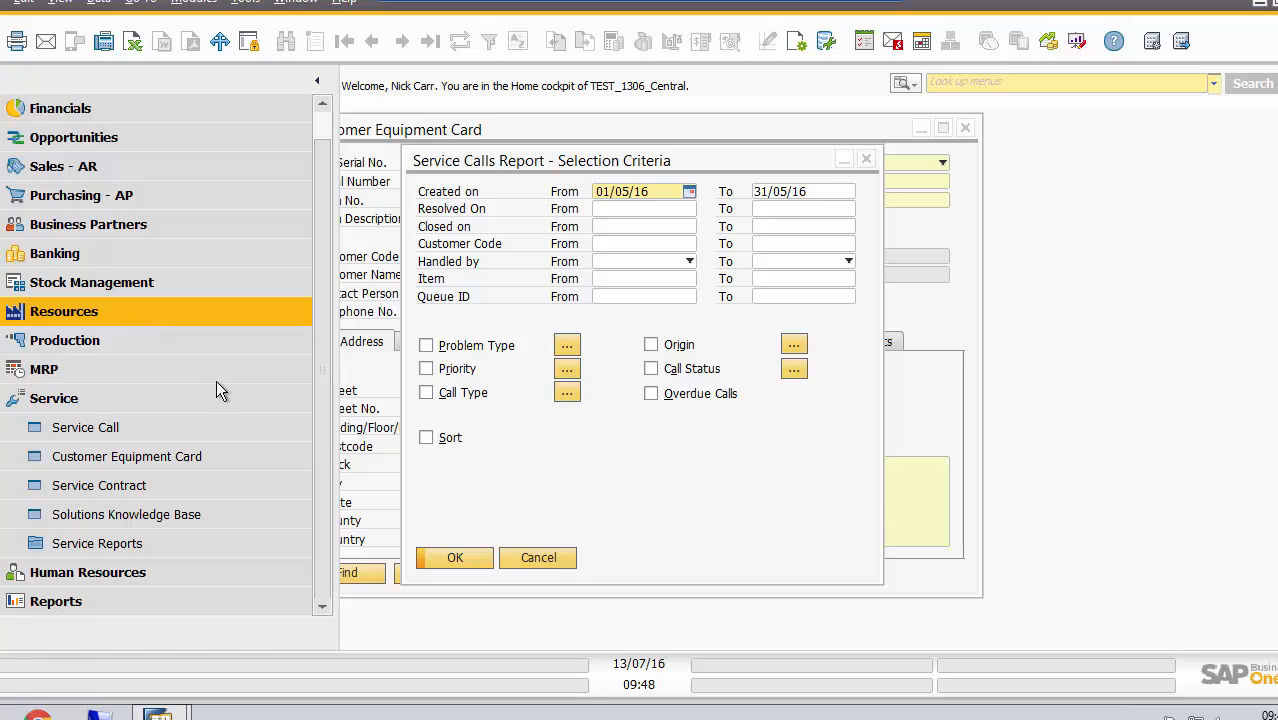
left_click(231, 517)
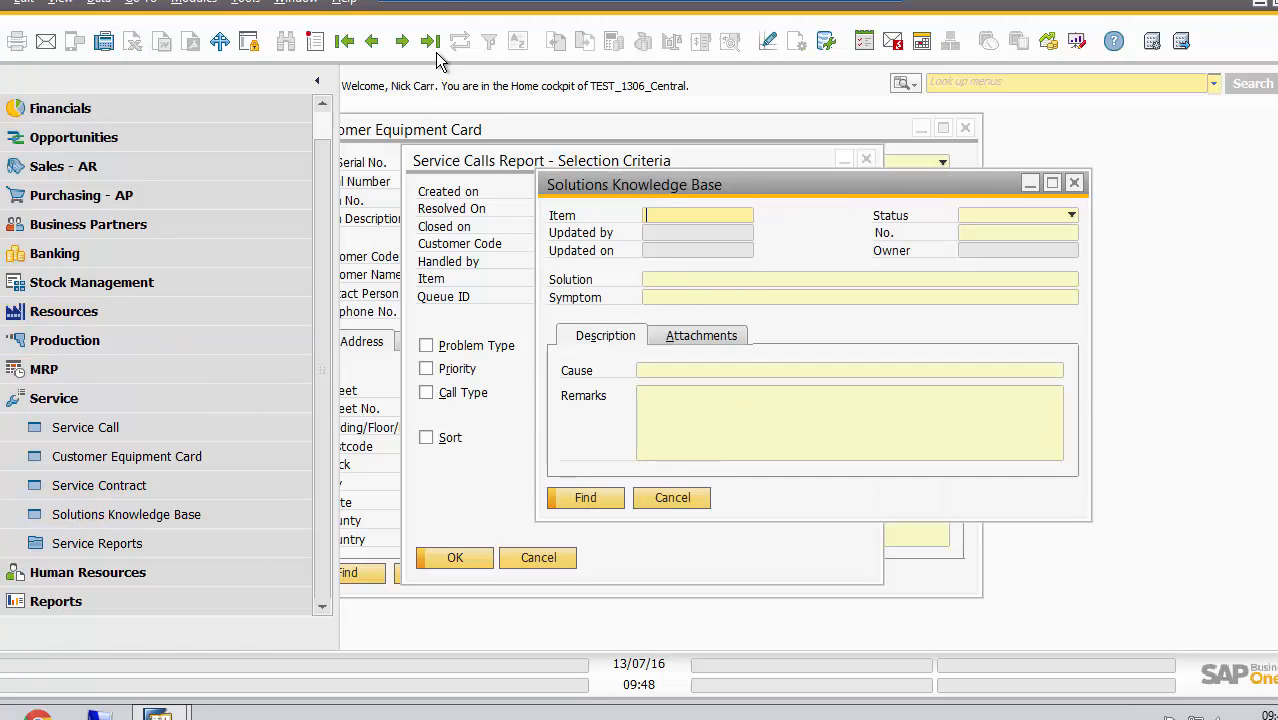
left_click(432, 44)
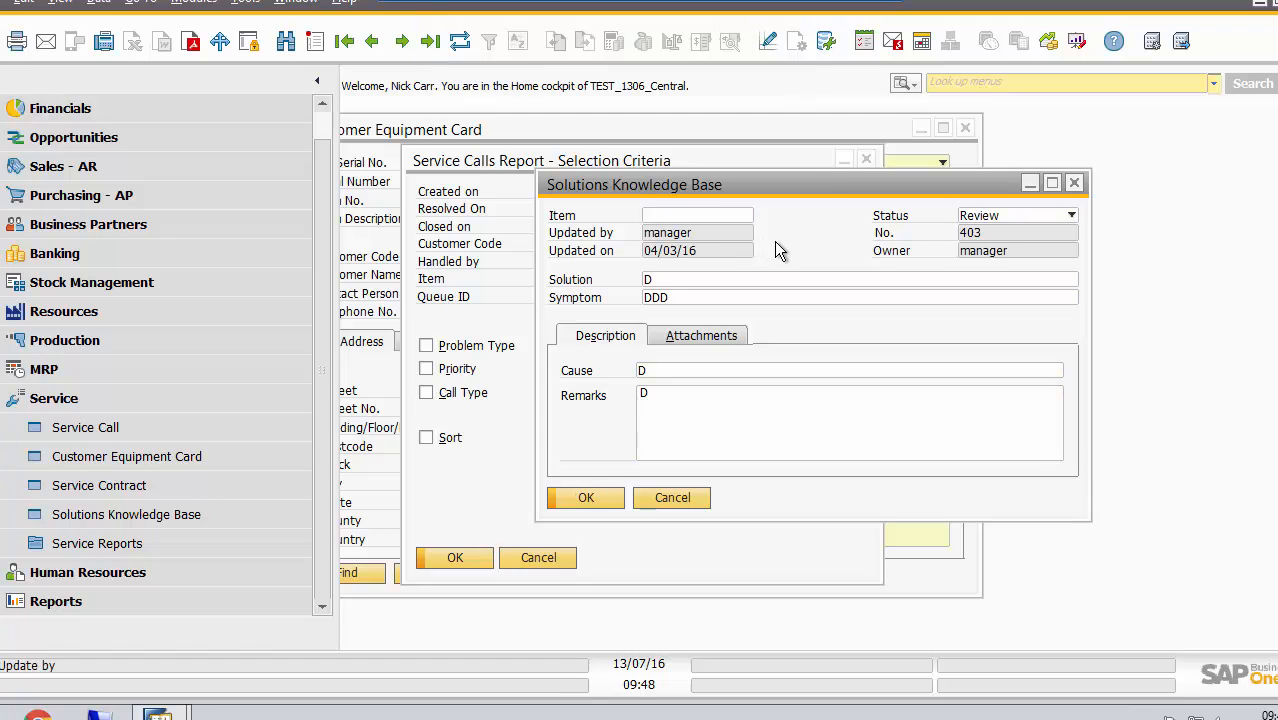
left_click(372, 42)
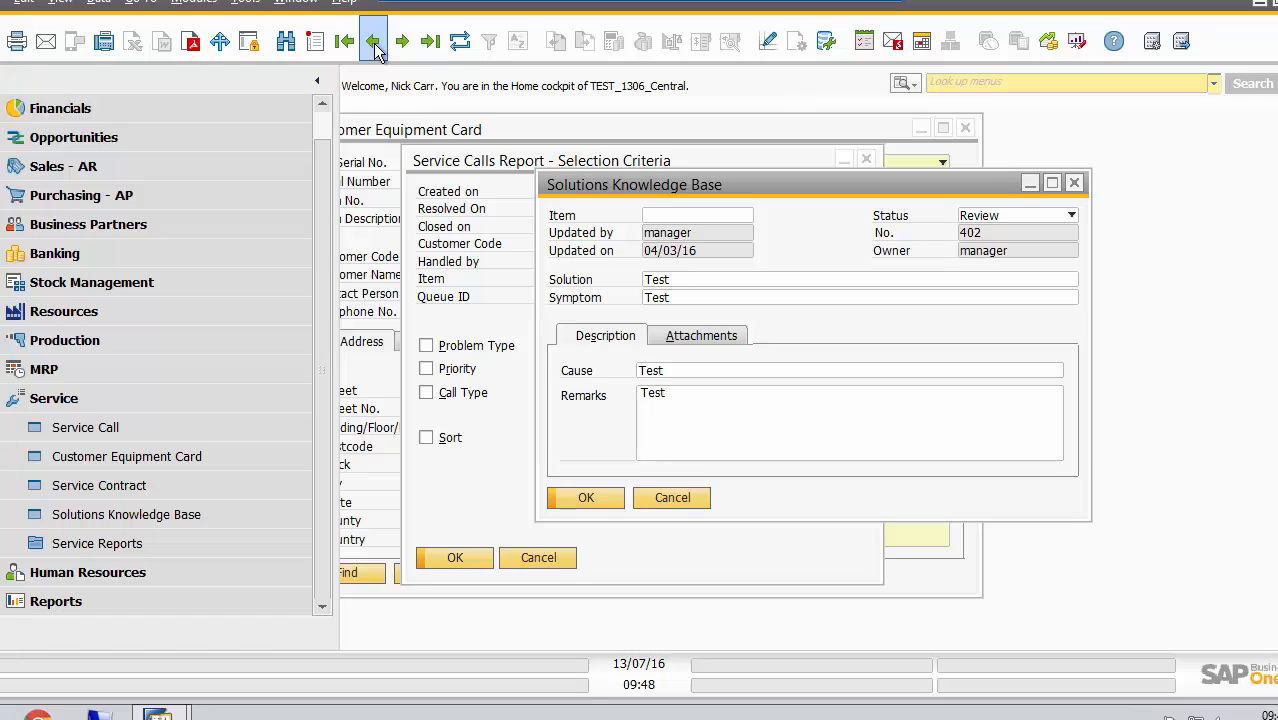
left_click(374, 44)
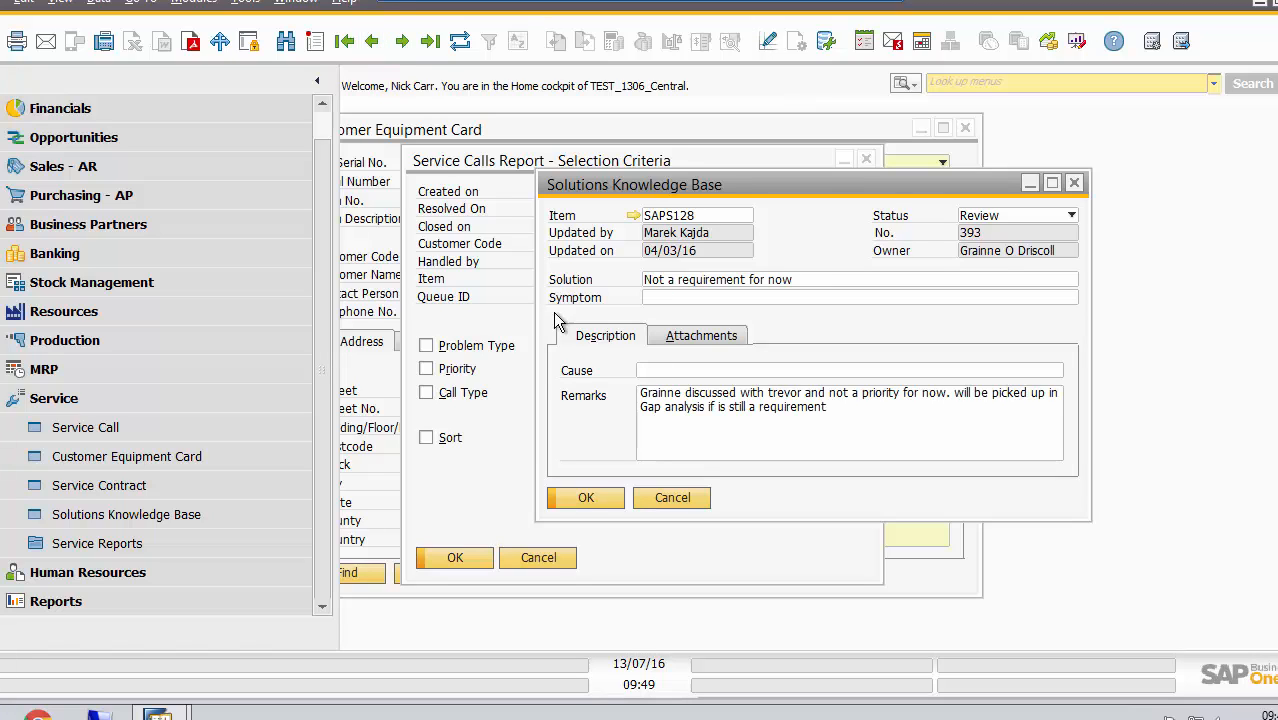
left_click(686, 506)
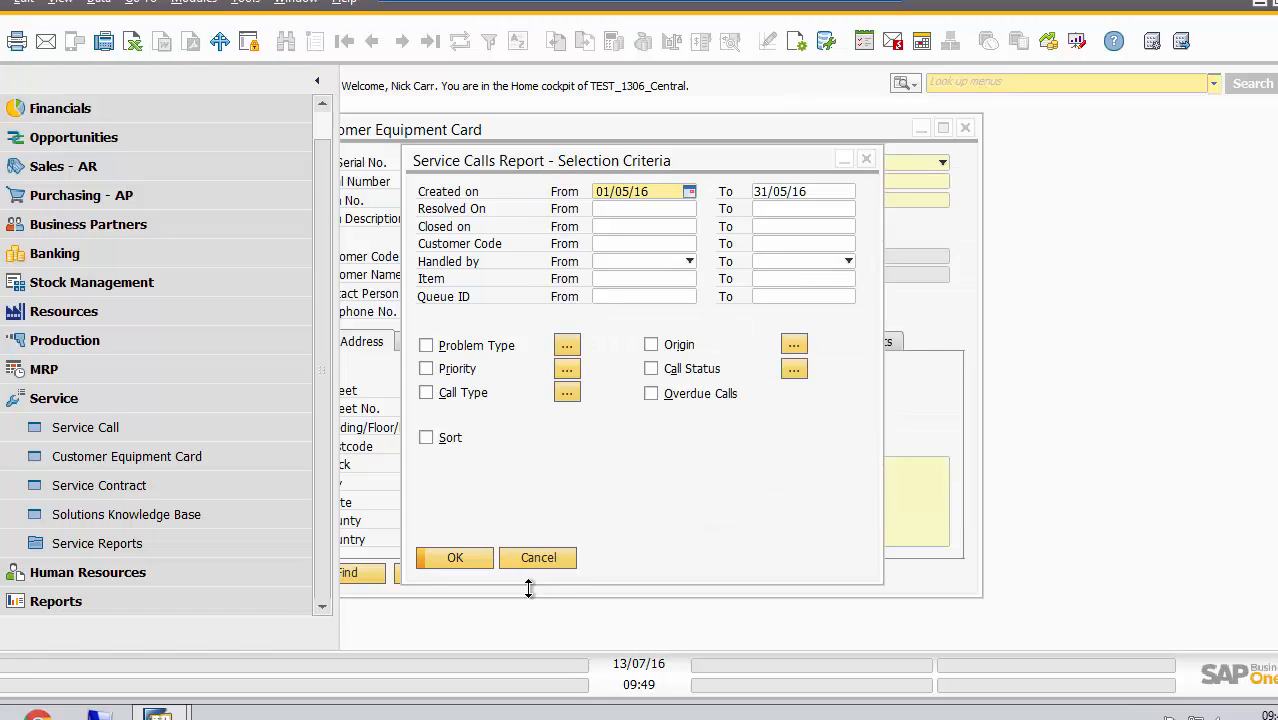
left_click(546, 563)
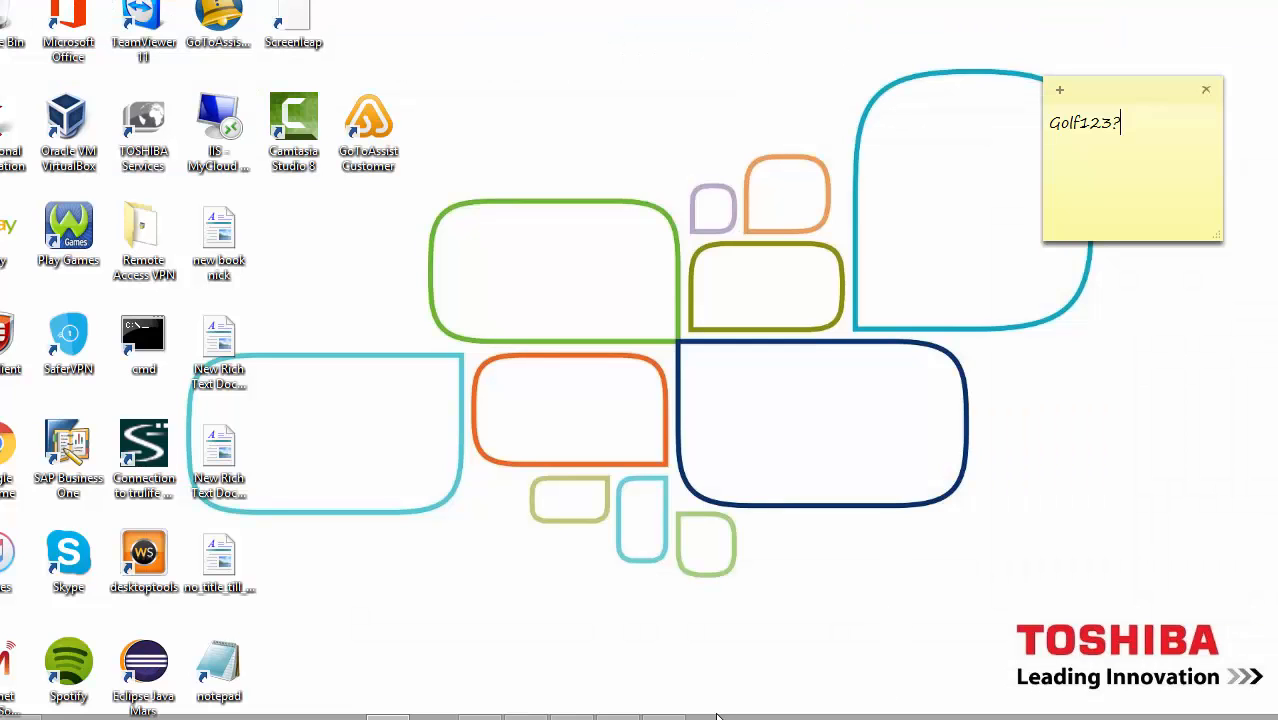
mouse_move(617, 716)
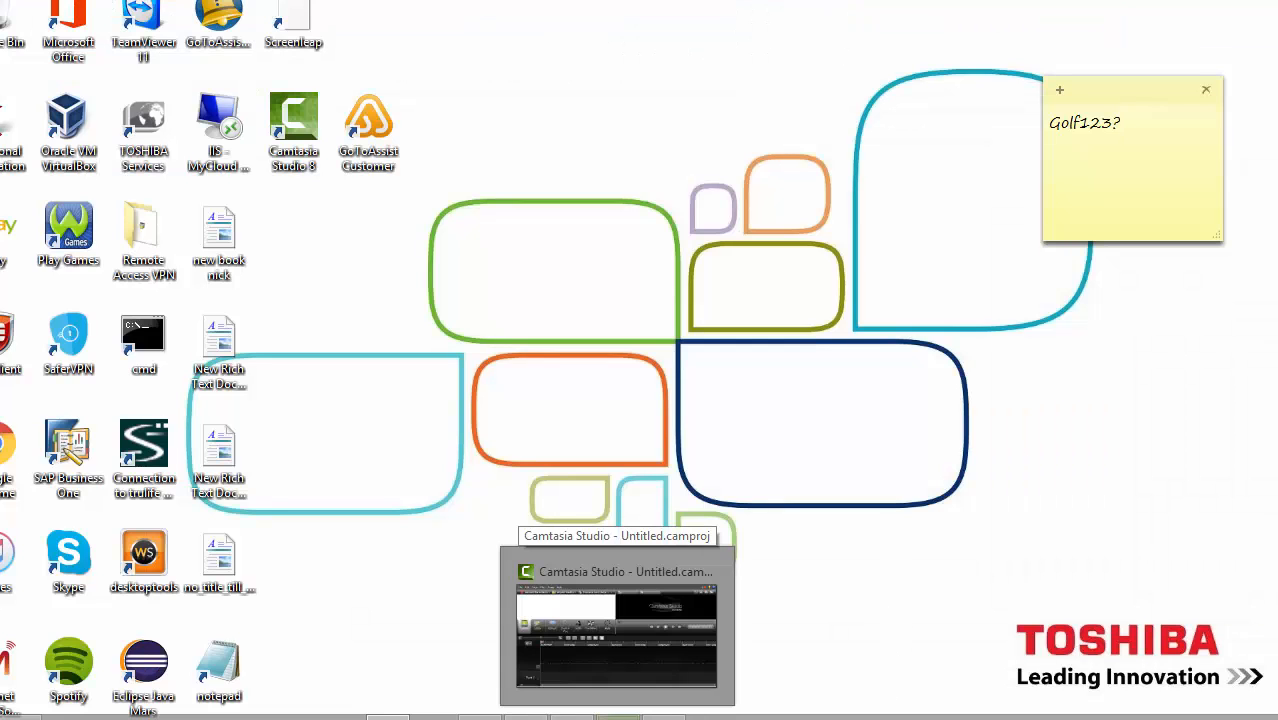
left_click(663, 717)
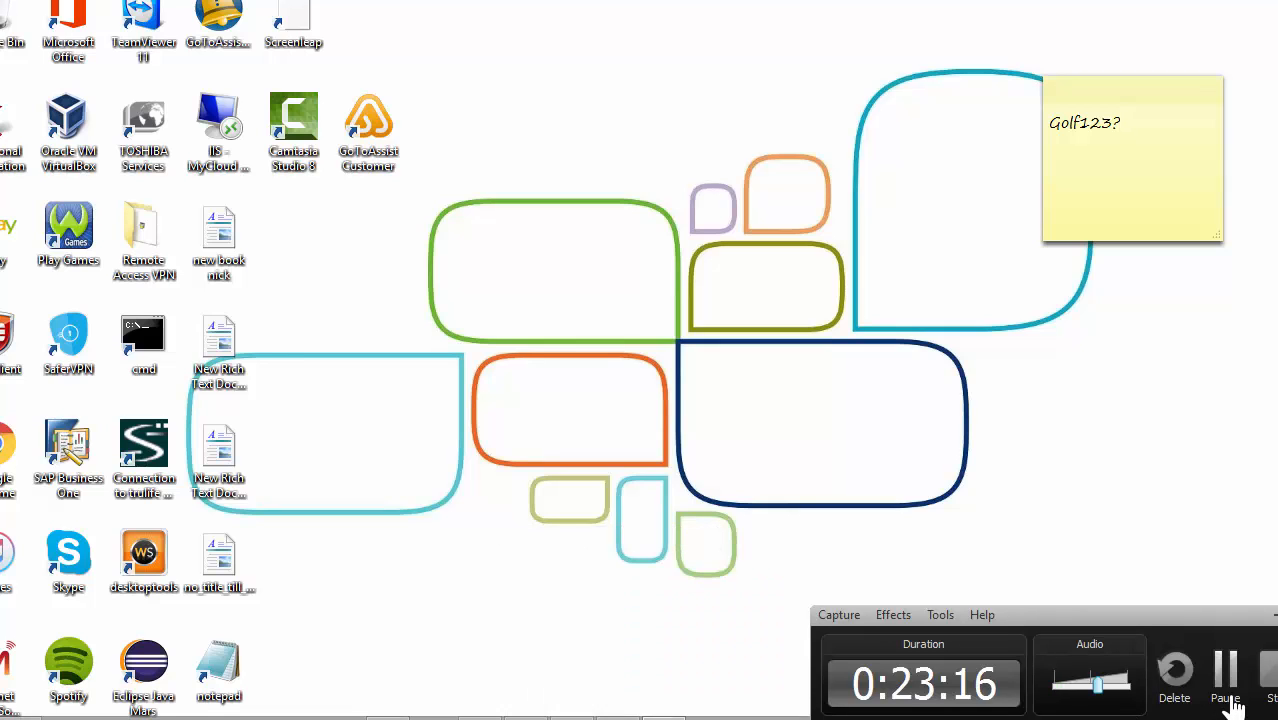
left_click(1231, 695)
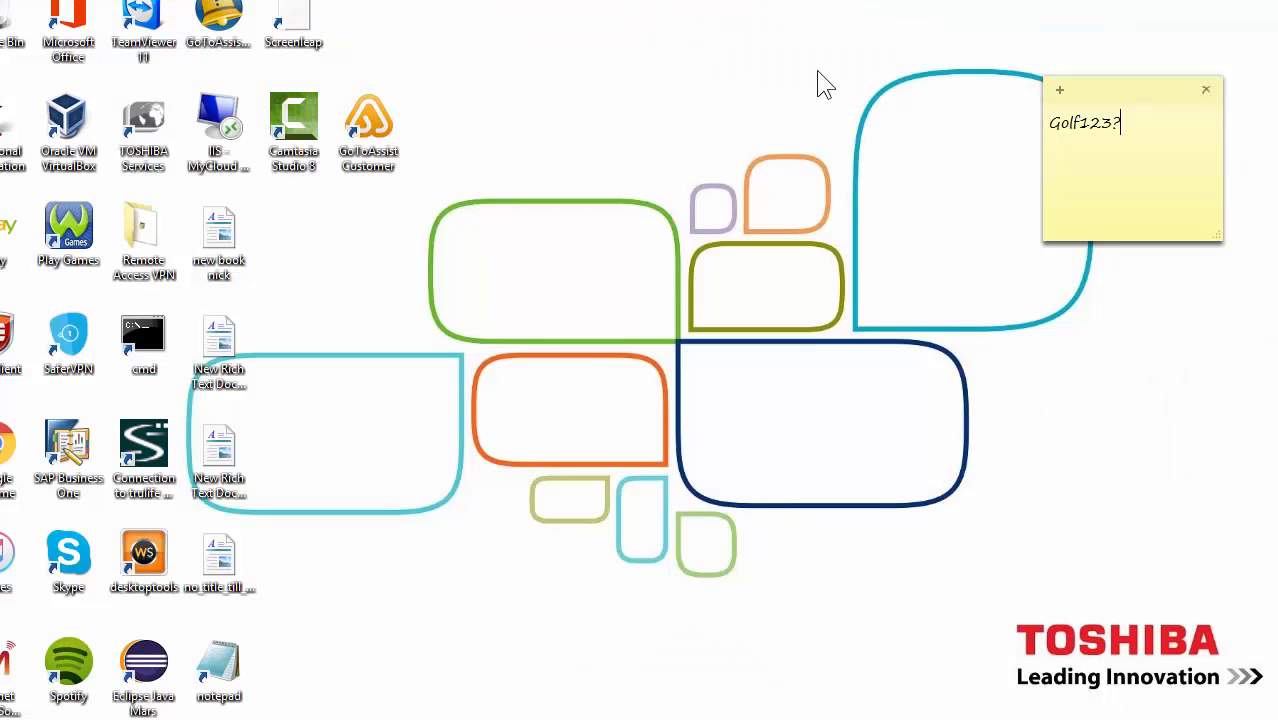
left_click(663, 718)
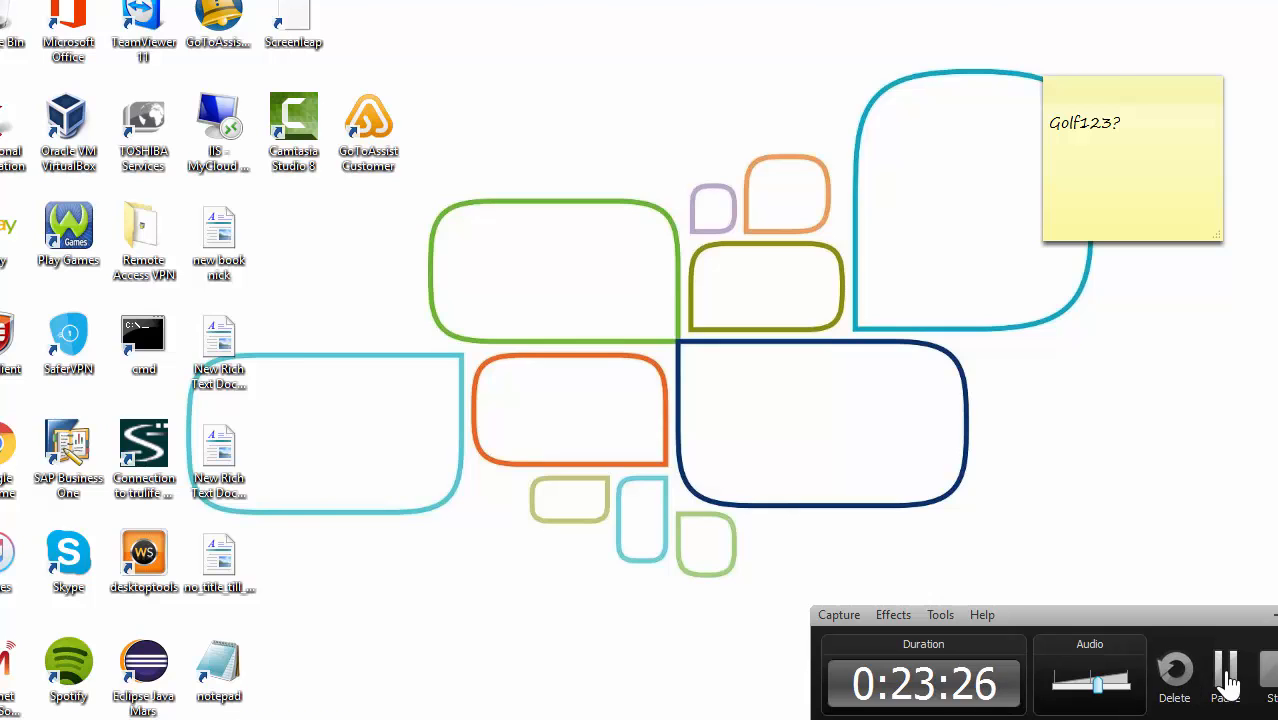
left_click(1226, 672)
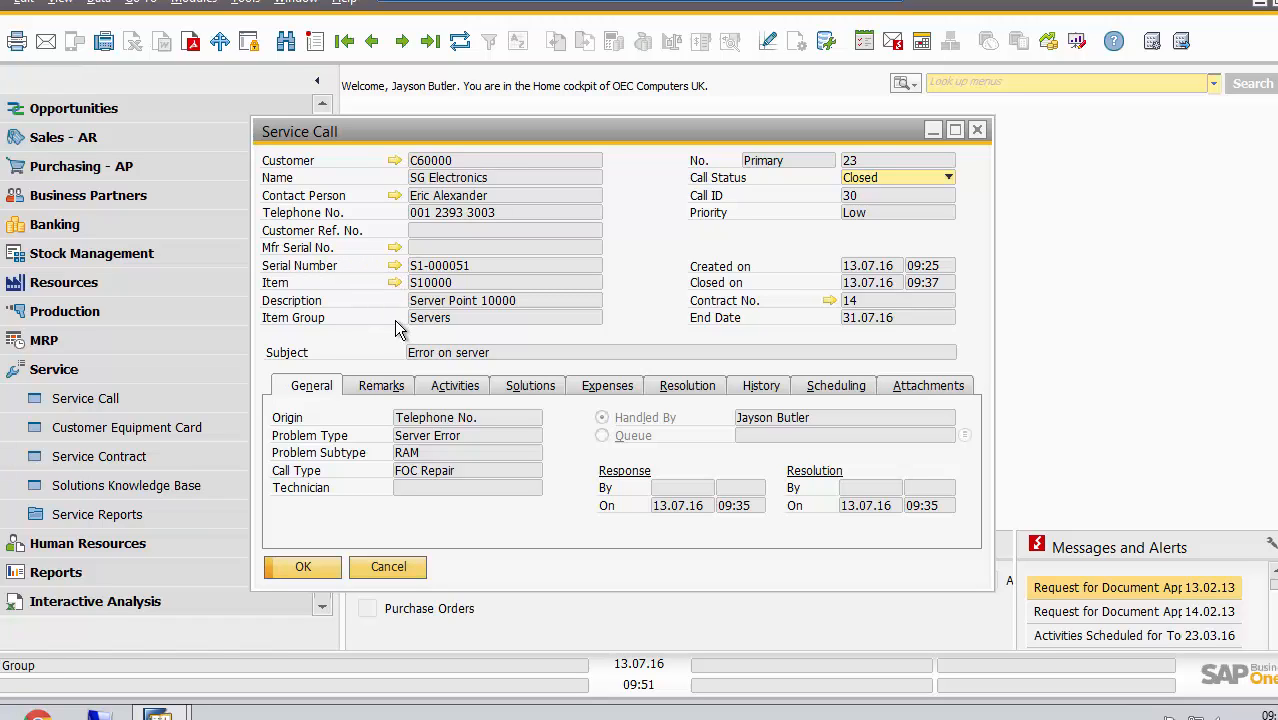
Open the customer equipment card for serial number S1-000051 from the "Error on server" call and examine its service calls and service contracts
left_click(395, 266)
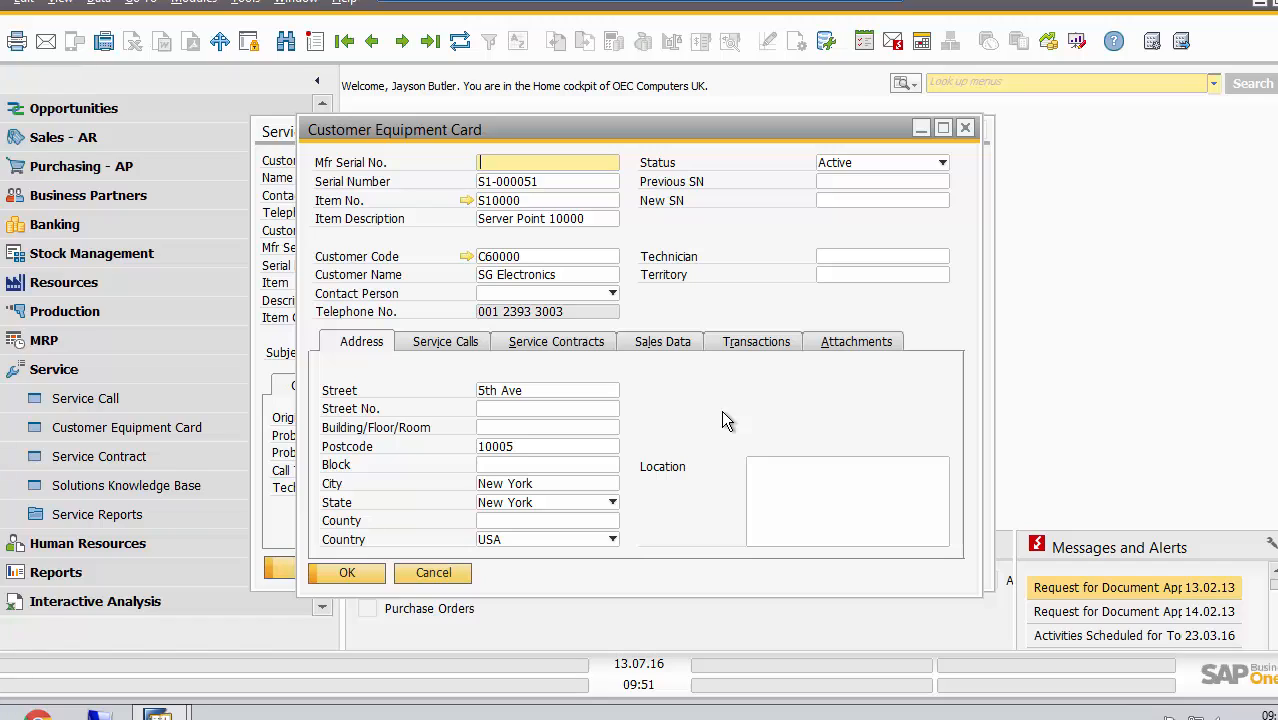
left_click(445, 344)
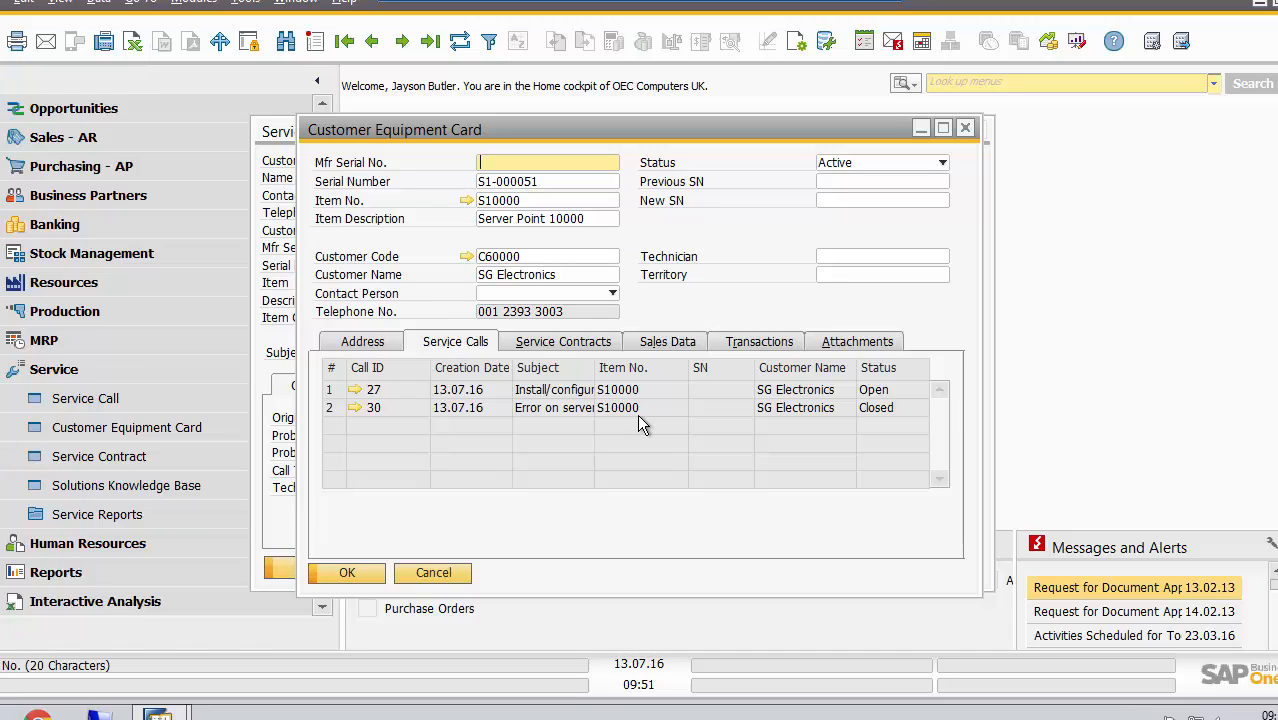
left_click(562, 344)
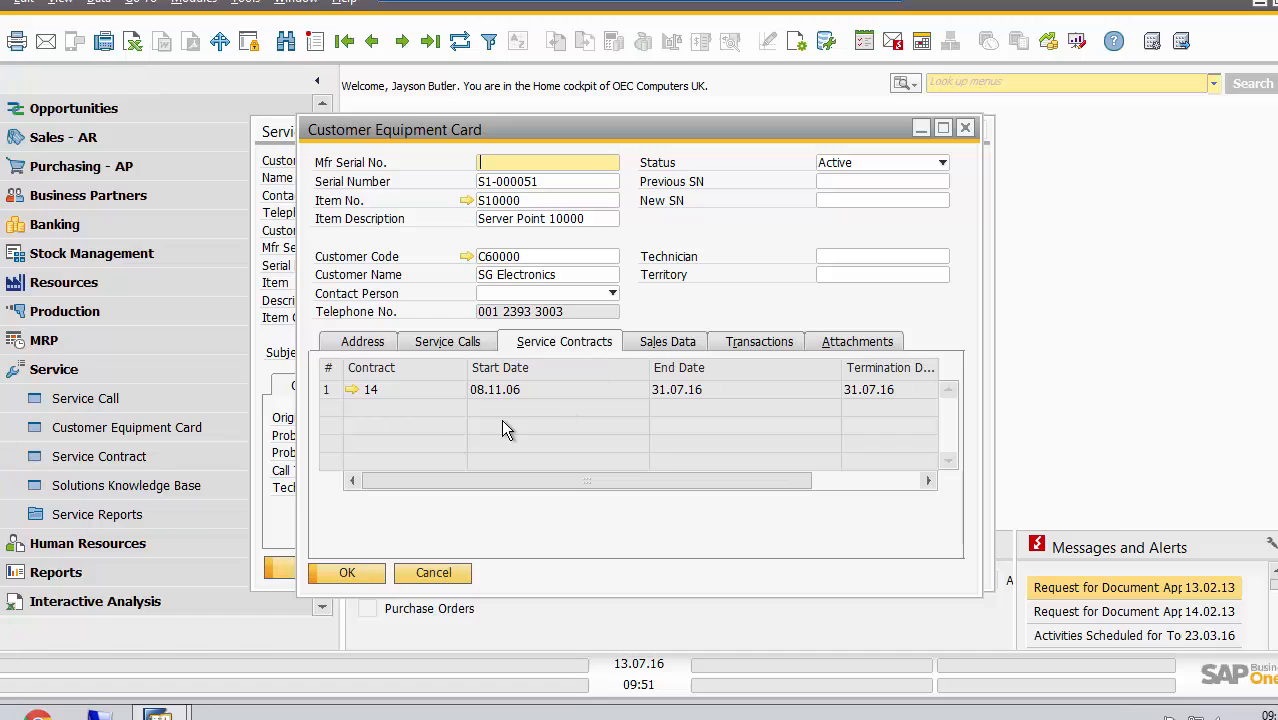
Open service contract 14 from the equipment card, examine its items, coverage, service calls and sales data, and close the contract
left_click(351, 390)
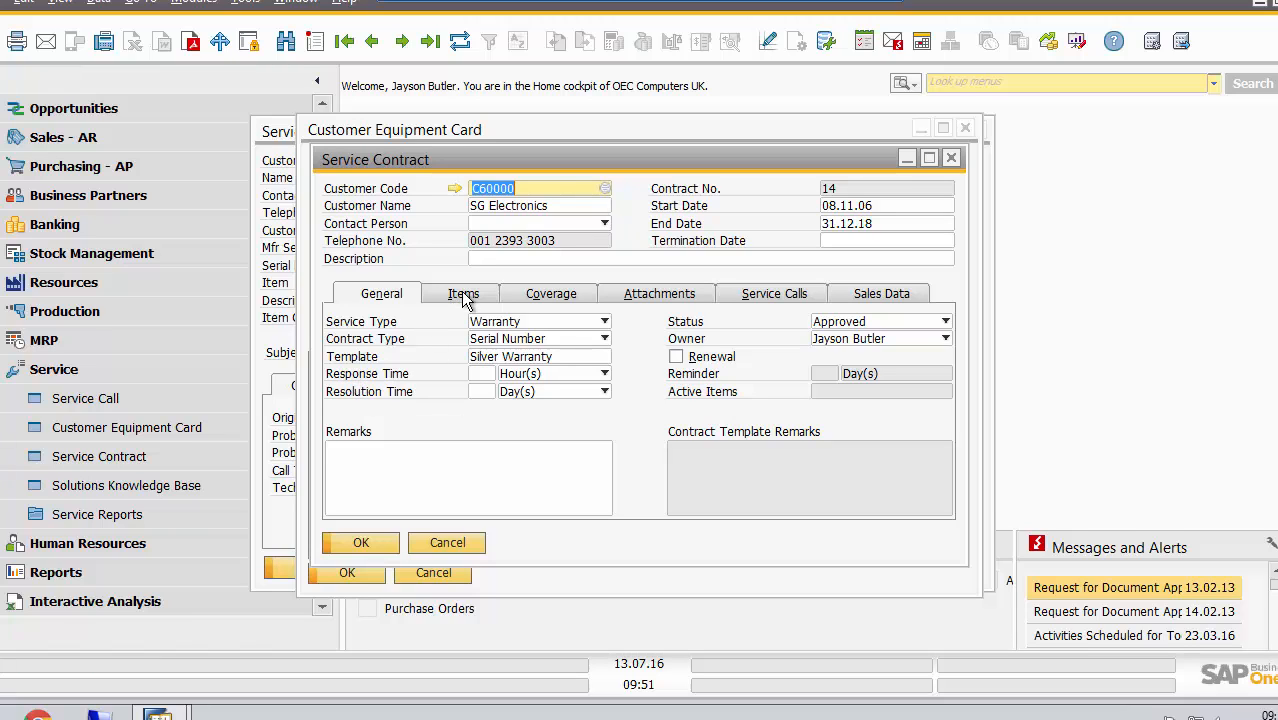
left_click(463, 297)
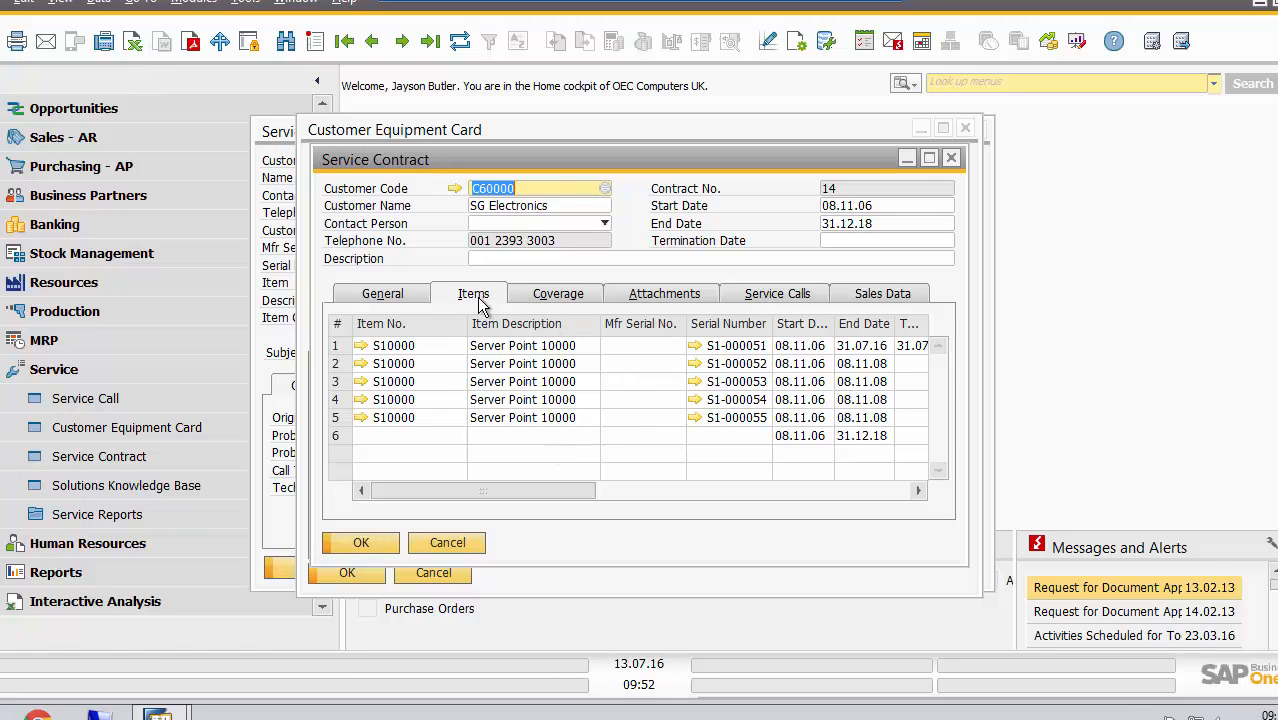
left_click(570, 294)
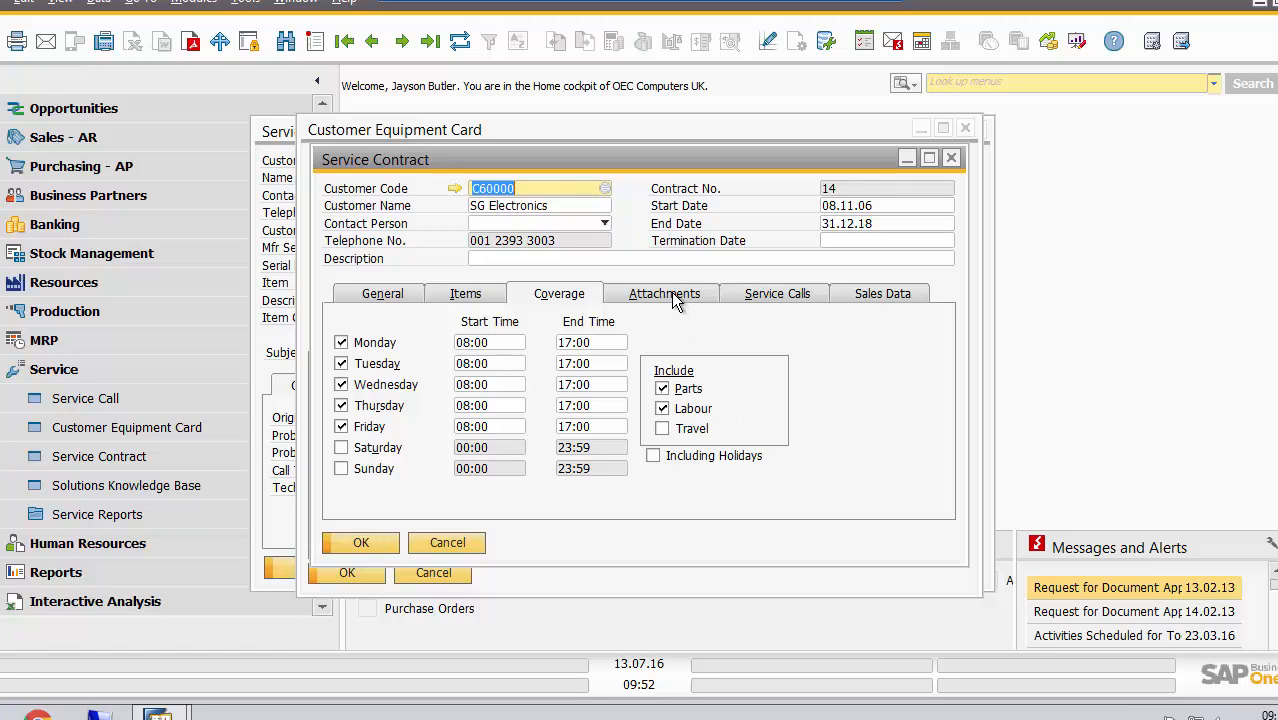
left_click(777, 296)
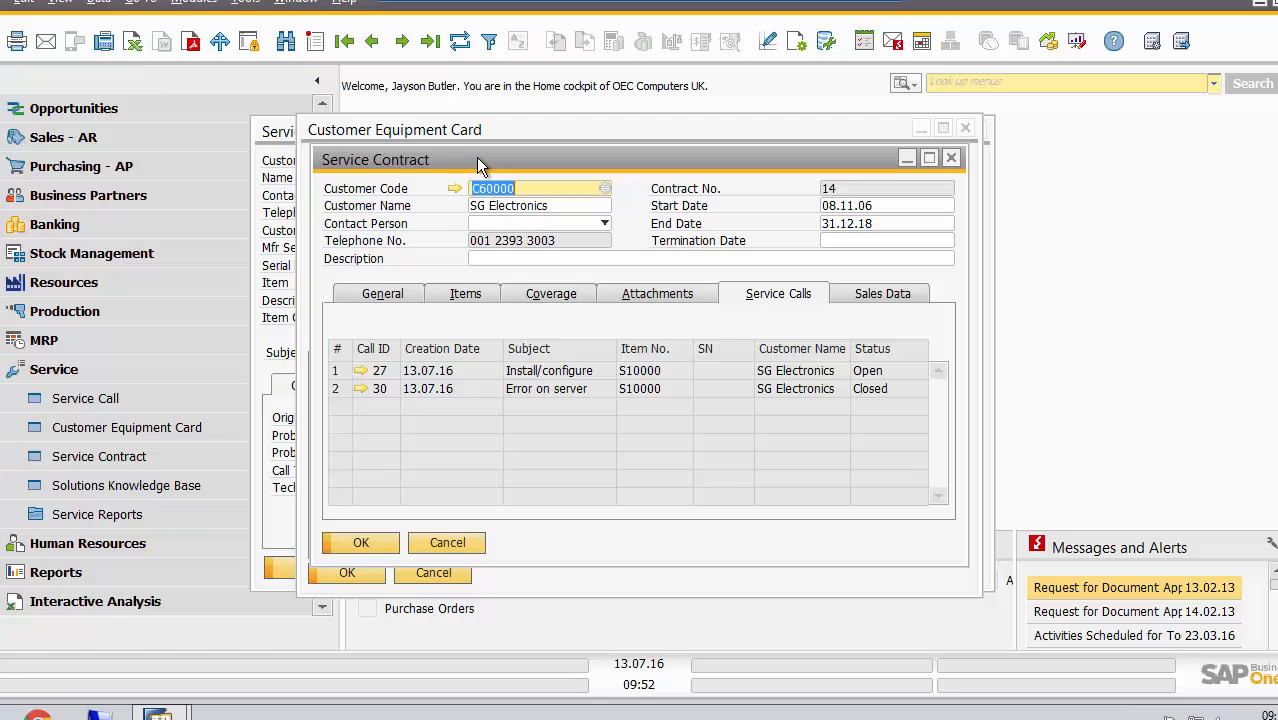
left_click_drag(476, 157, 740, 165)
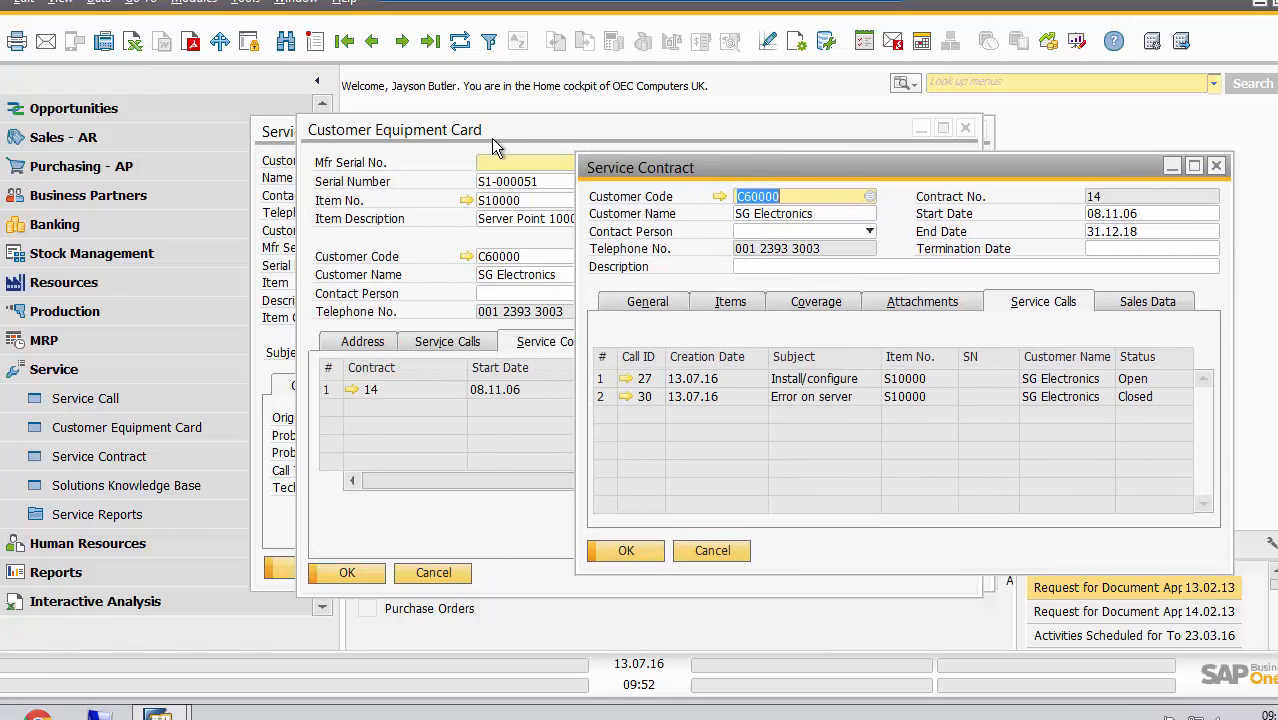
left_click_drag(730, 174, 535, 172)
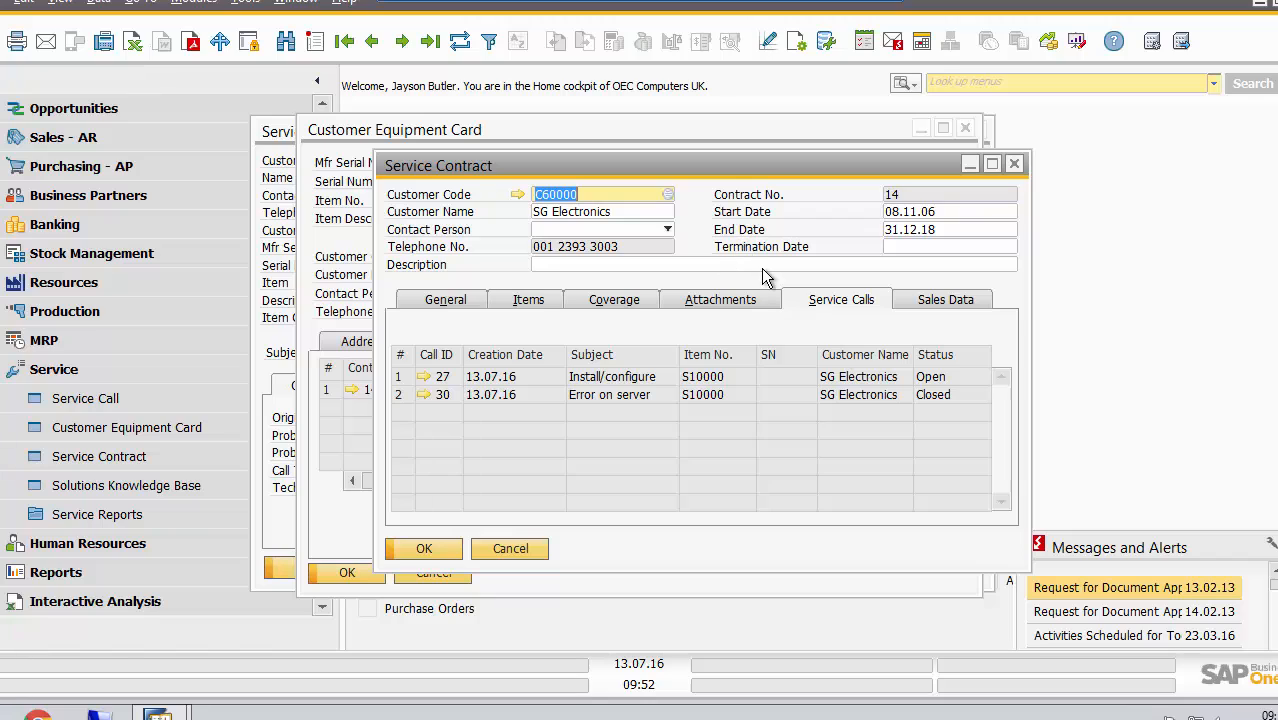
left_click(946, 299)
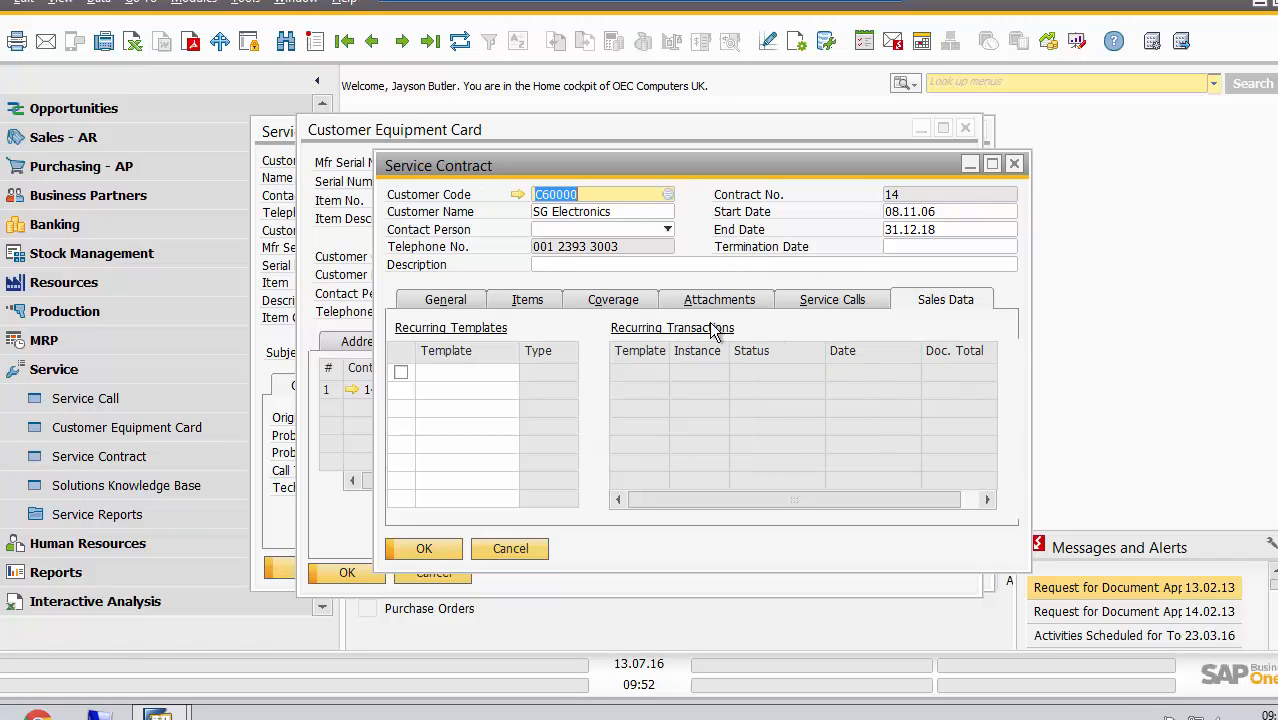
left_click(515, 543)
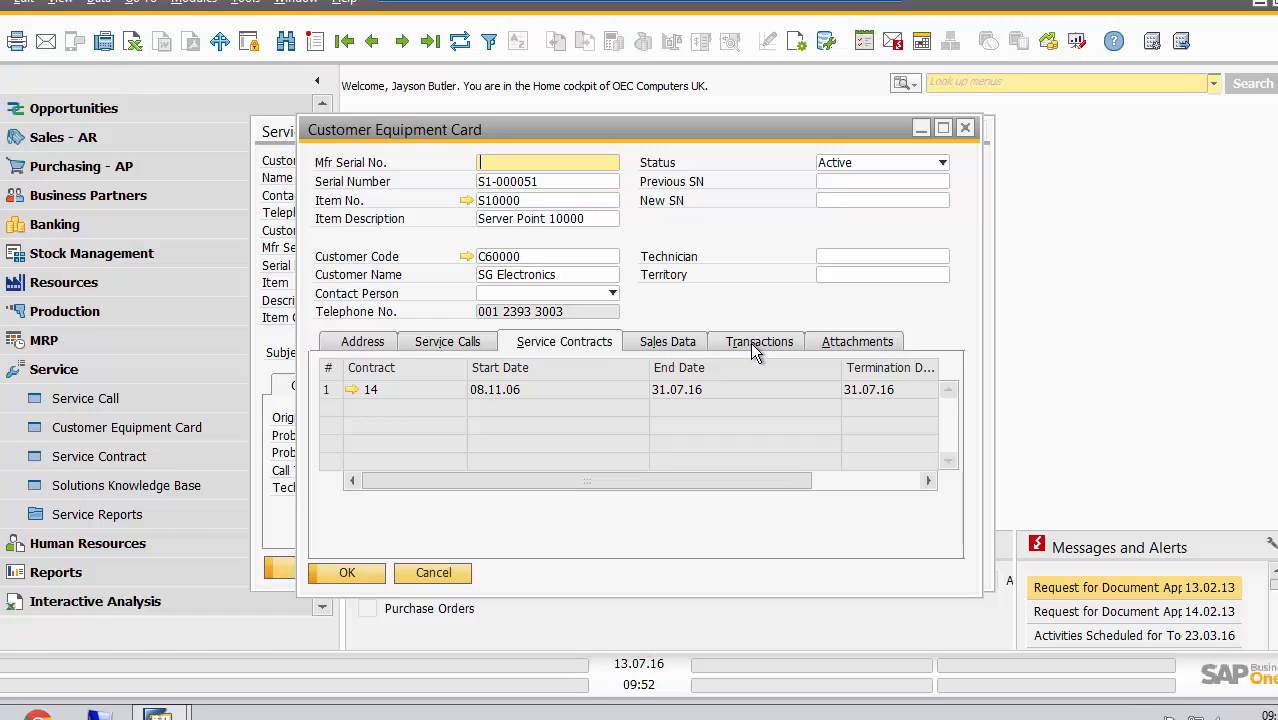
Examine all transaction columns of the equipment card, including their direction, and close the card and the "Error on server" service call
left_click(755, 345)
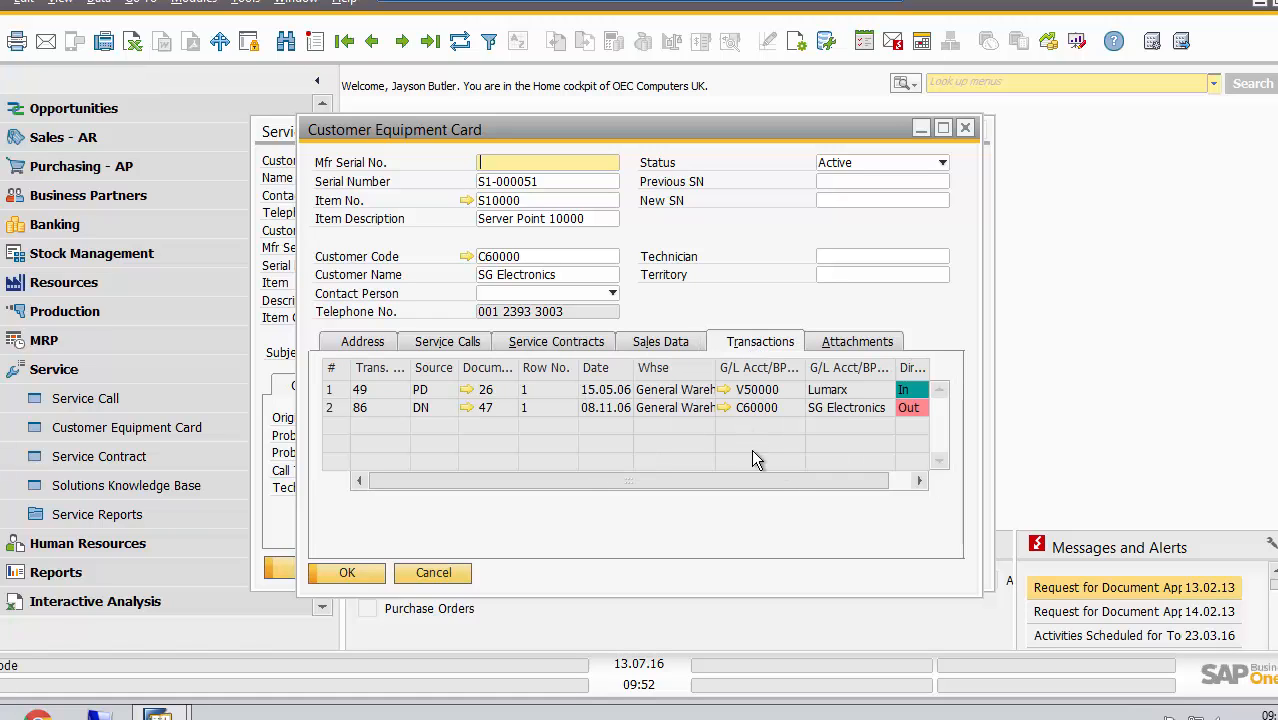
left_click_drag(771, 478, 817, 491)
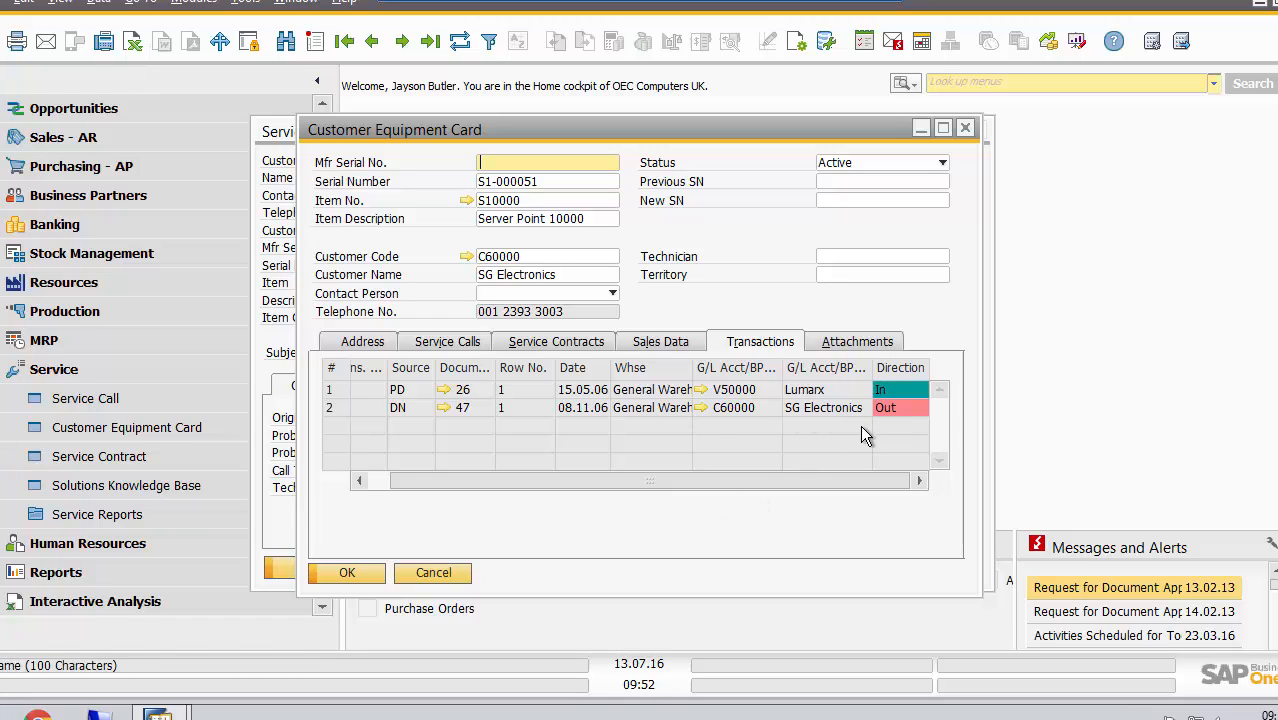
left_click_drag(699, 479, 493, 480)
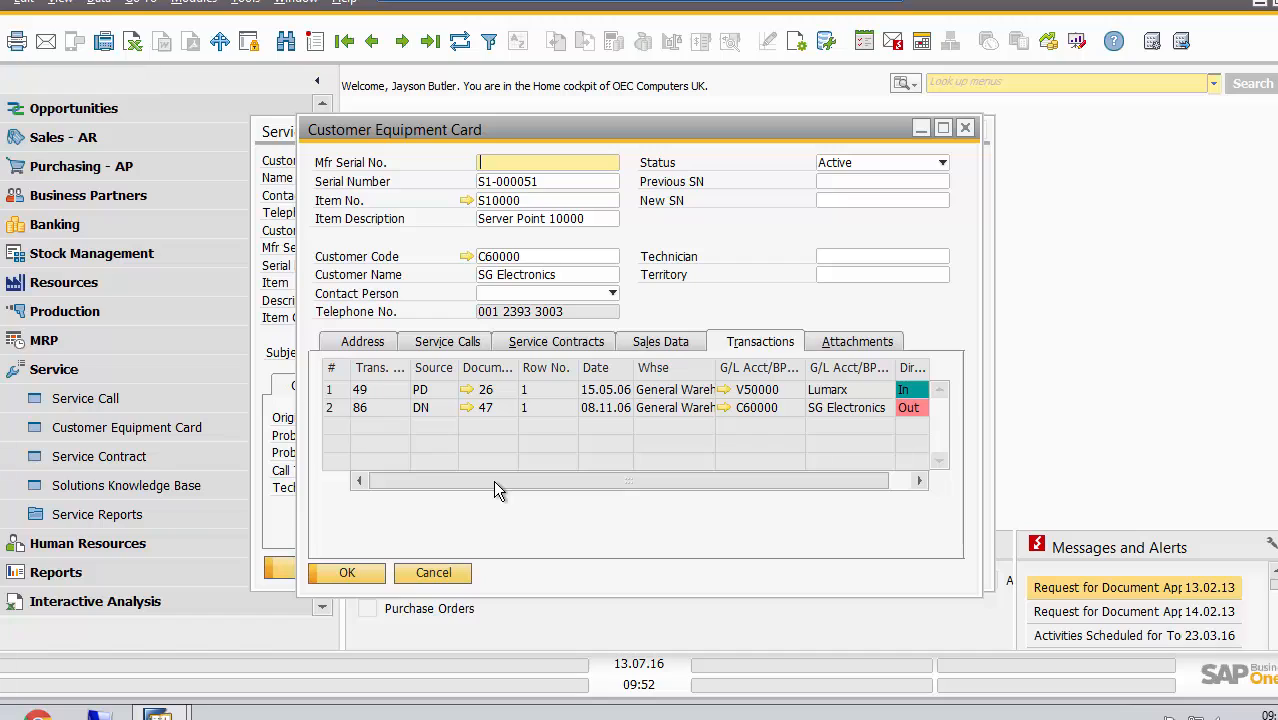
left_click(355, 572)
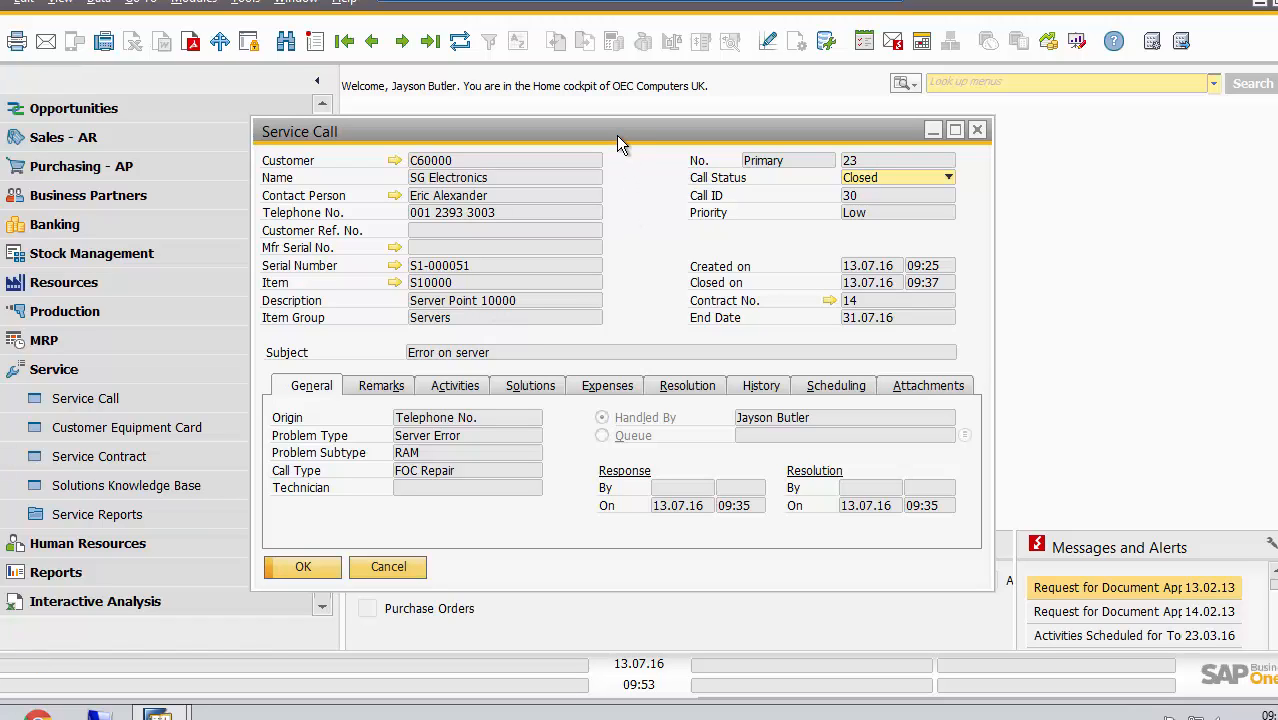
left_click(314, 566)
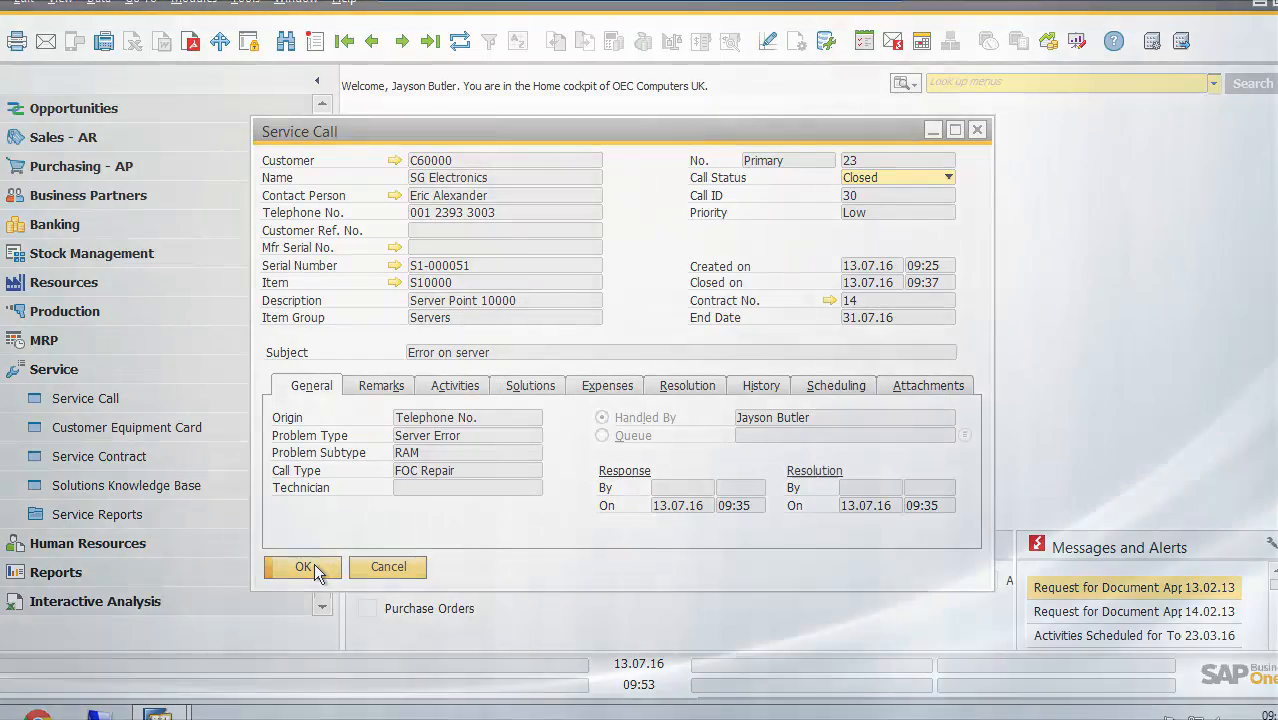